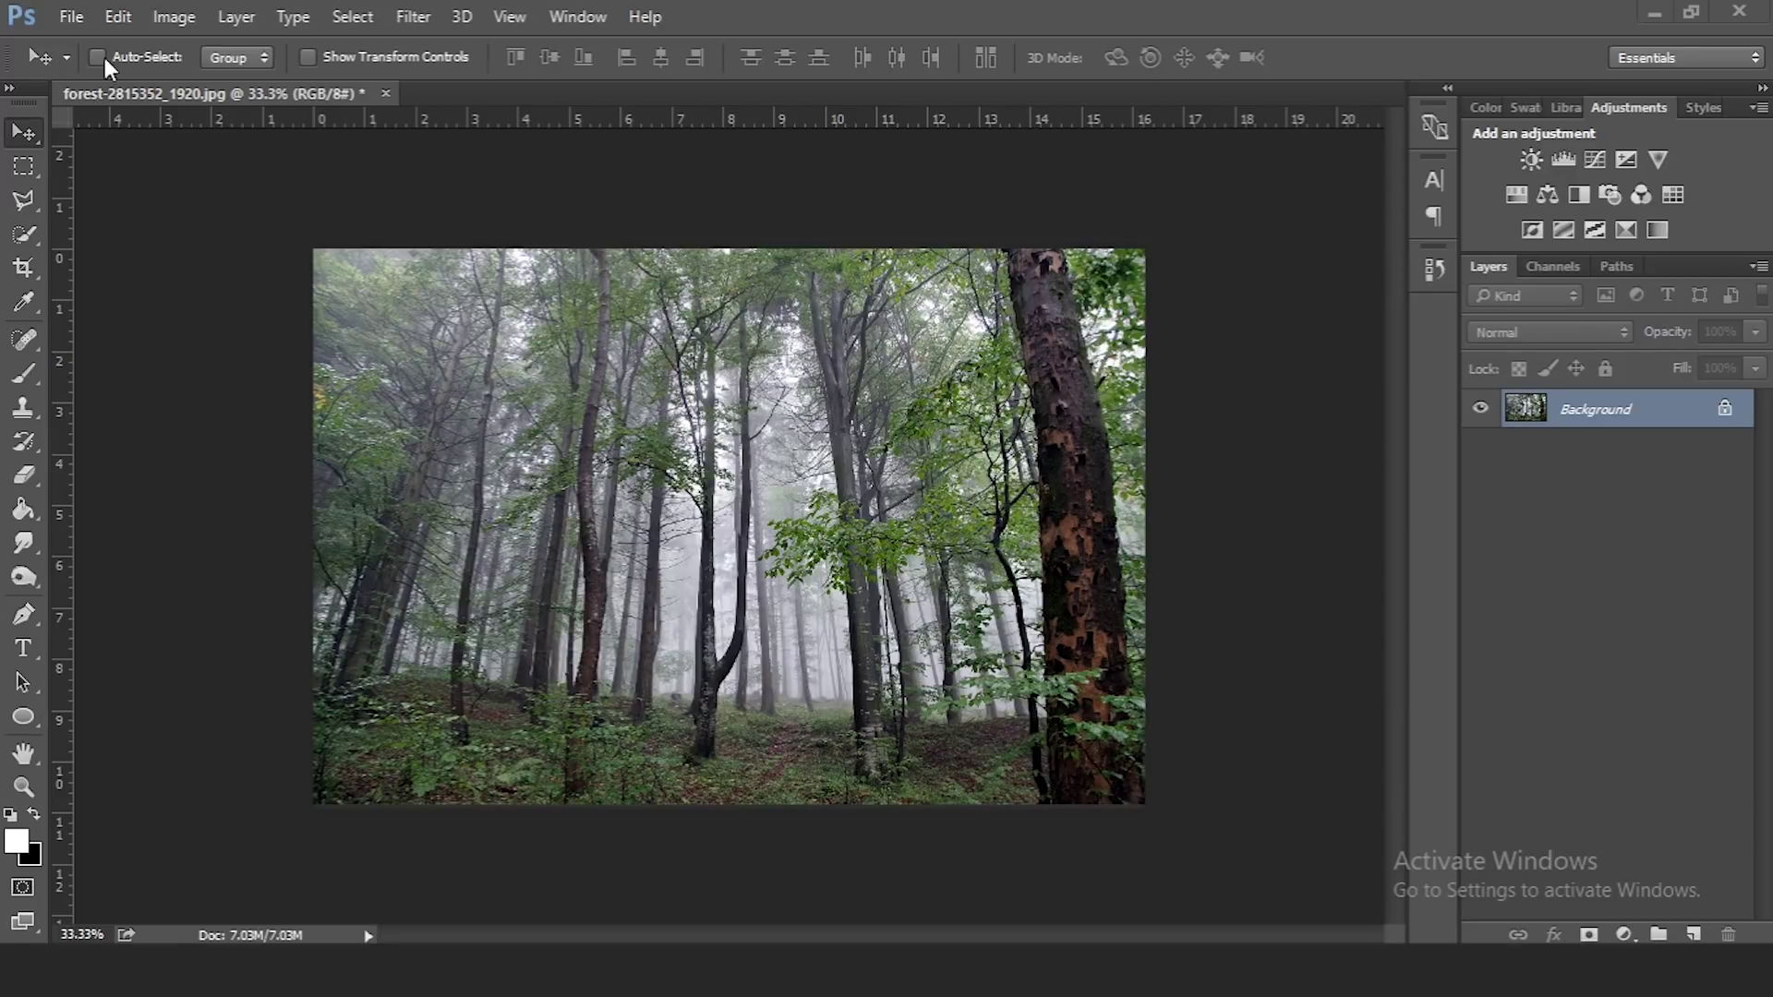
Create a white 1920 × 1080 px RGB document named CrystallBall at 300 pixels/inch
click(81, 20)
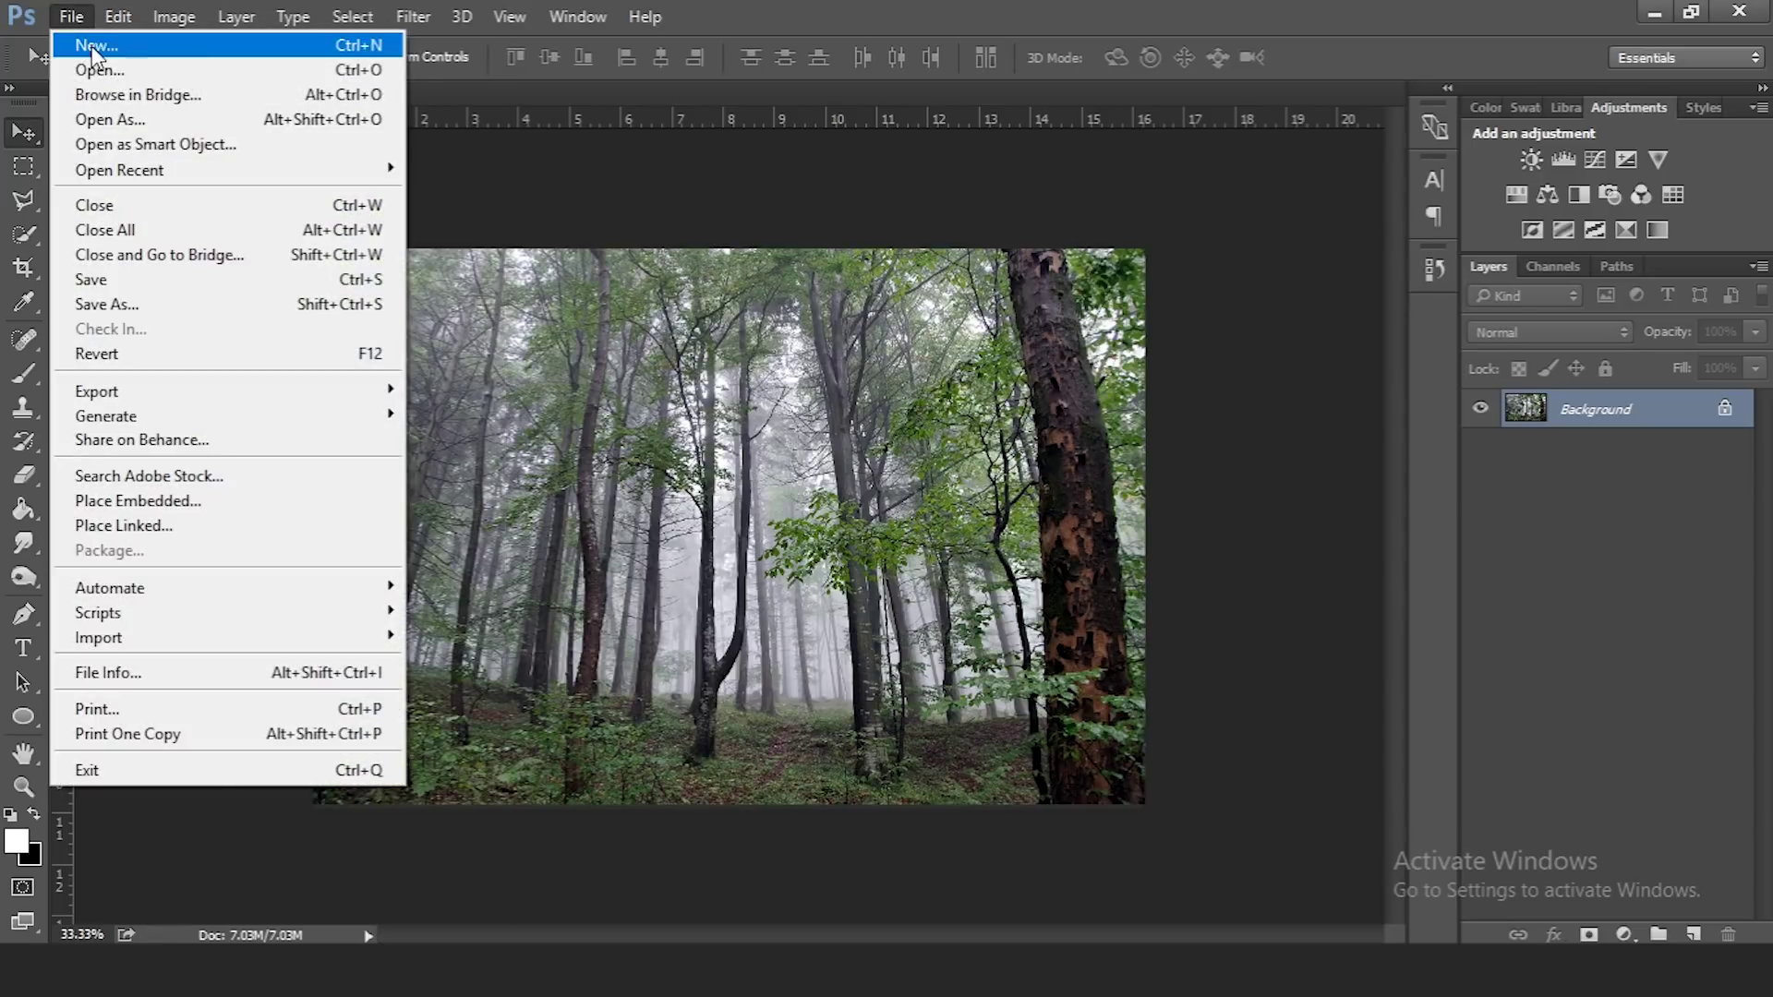
click(74, 47)
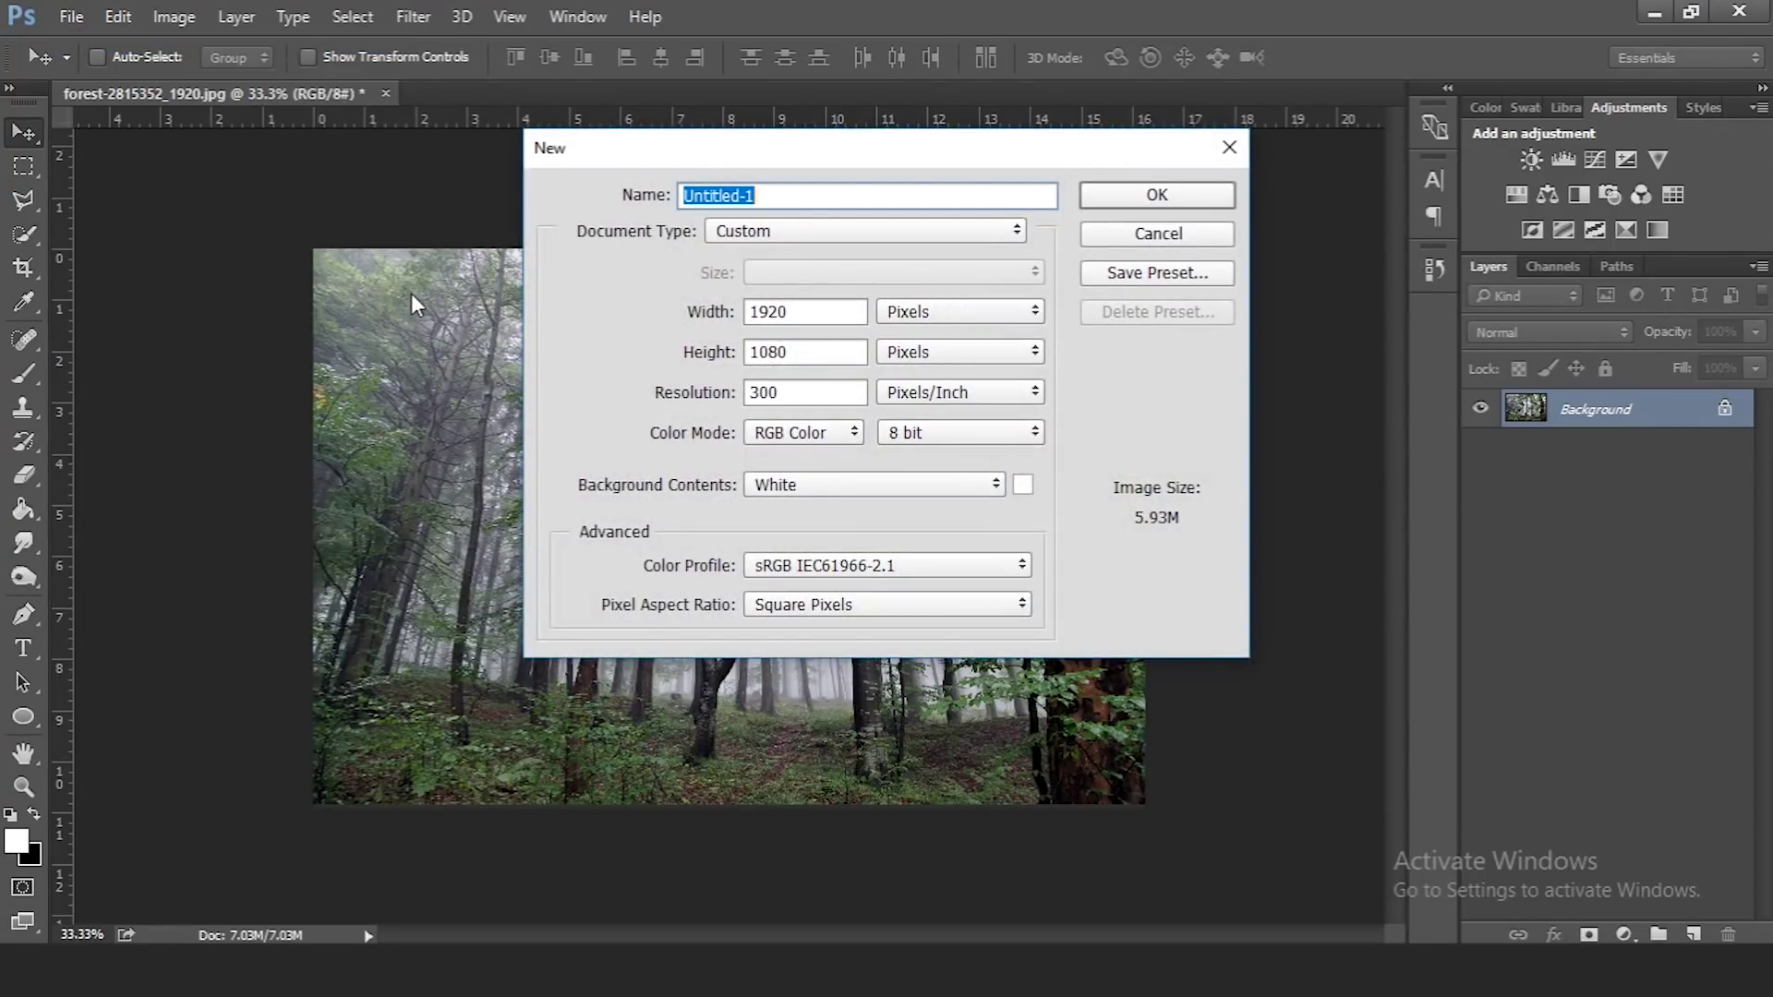
text(CrystallBall)
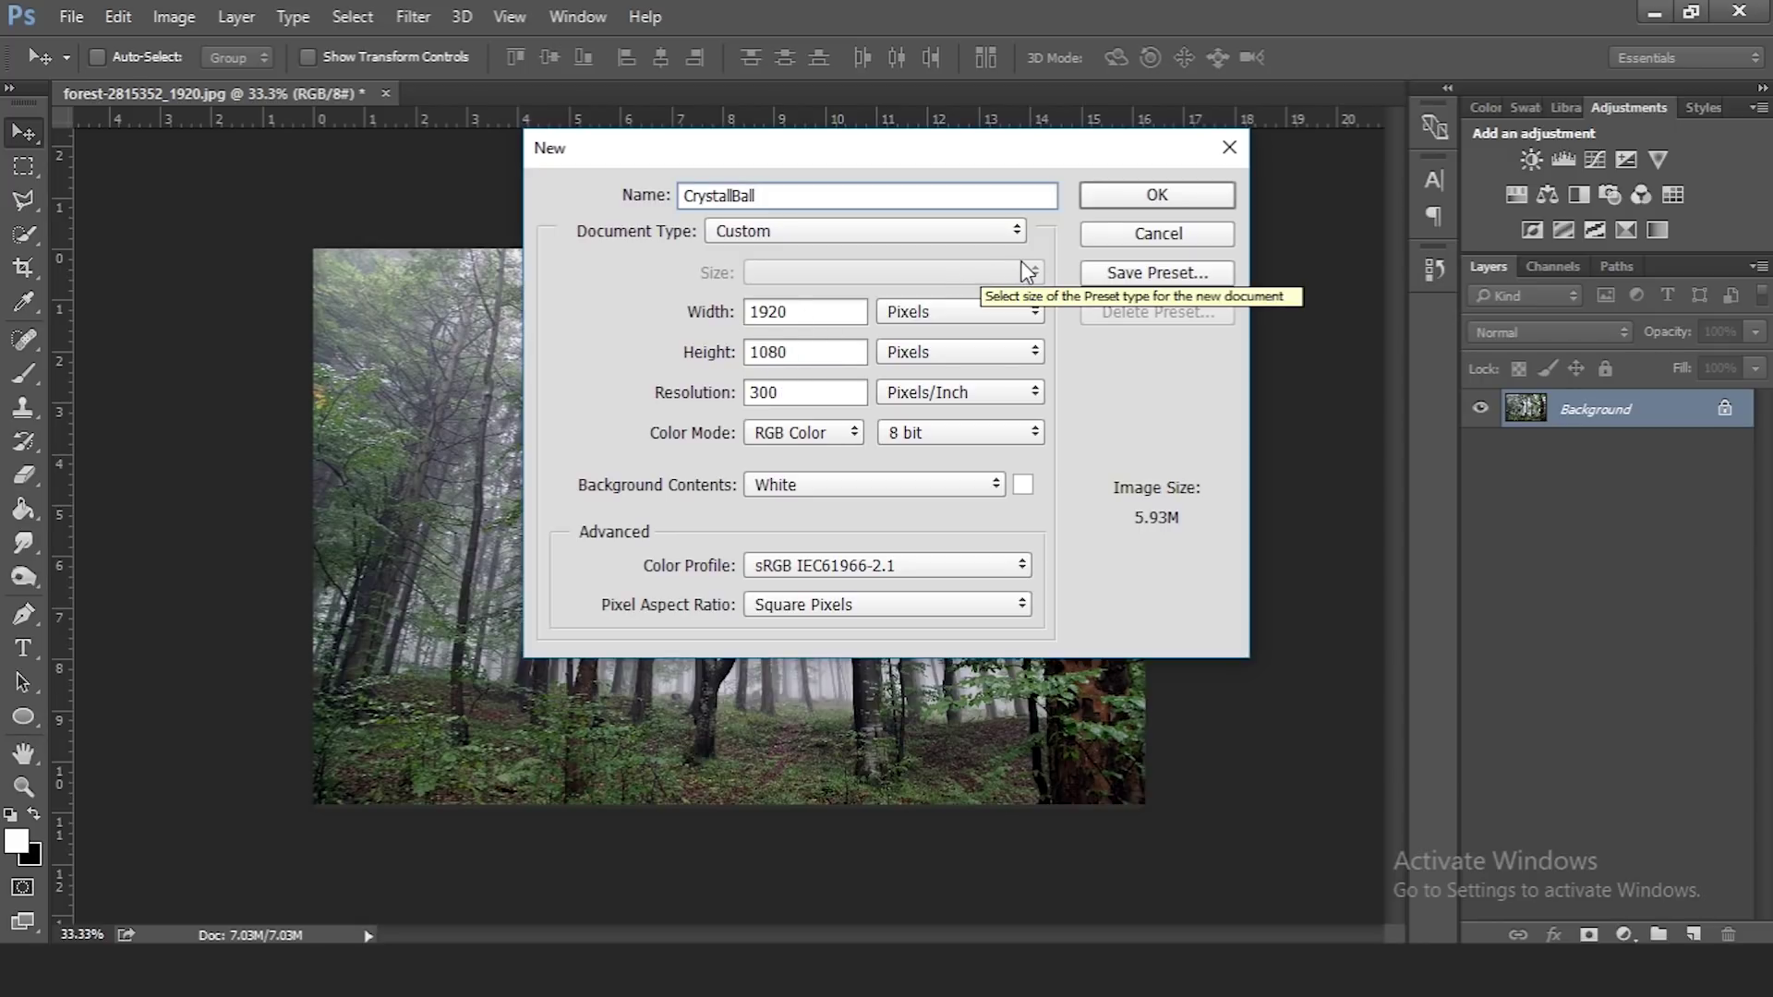
click(1186, 198)
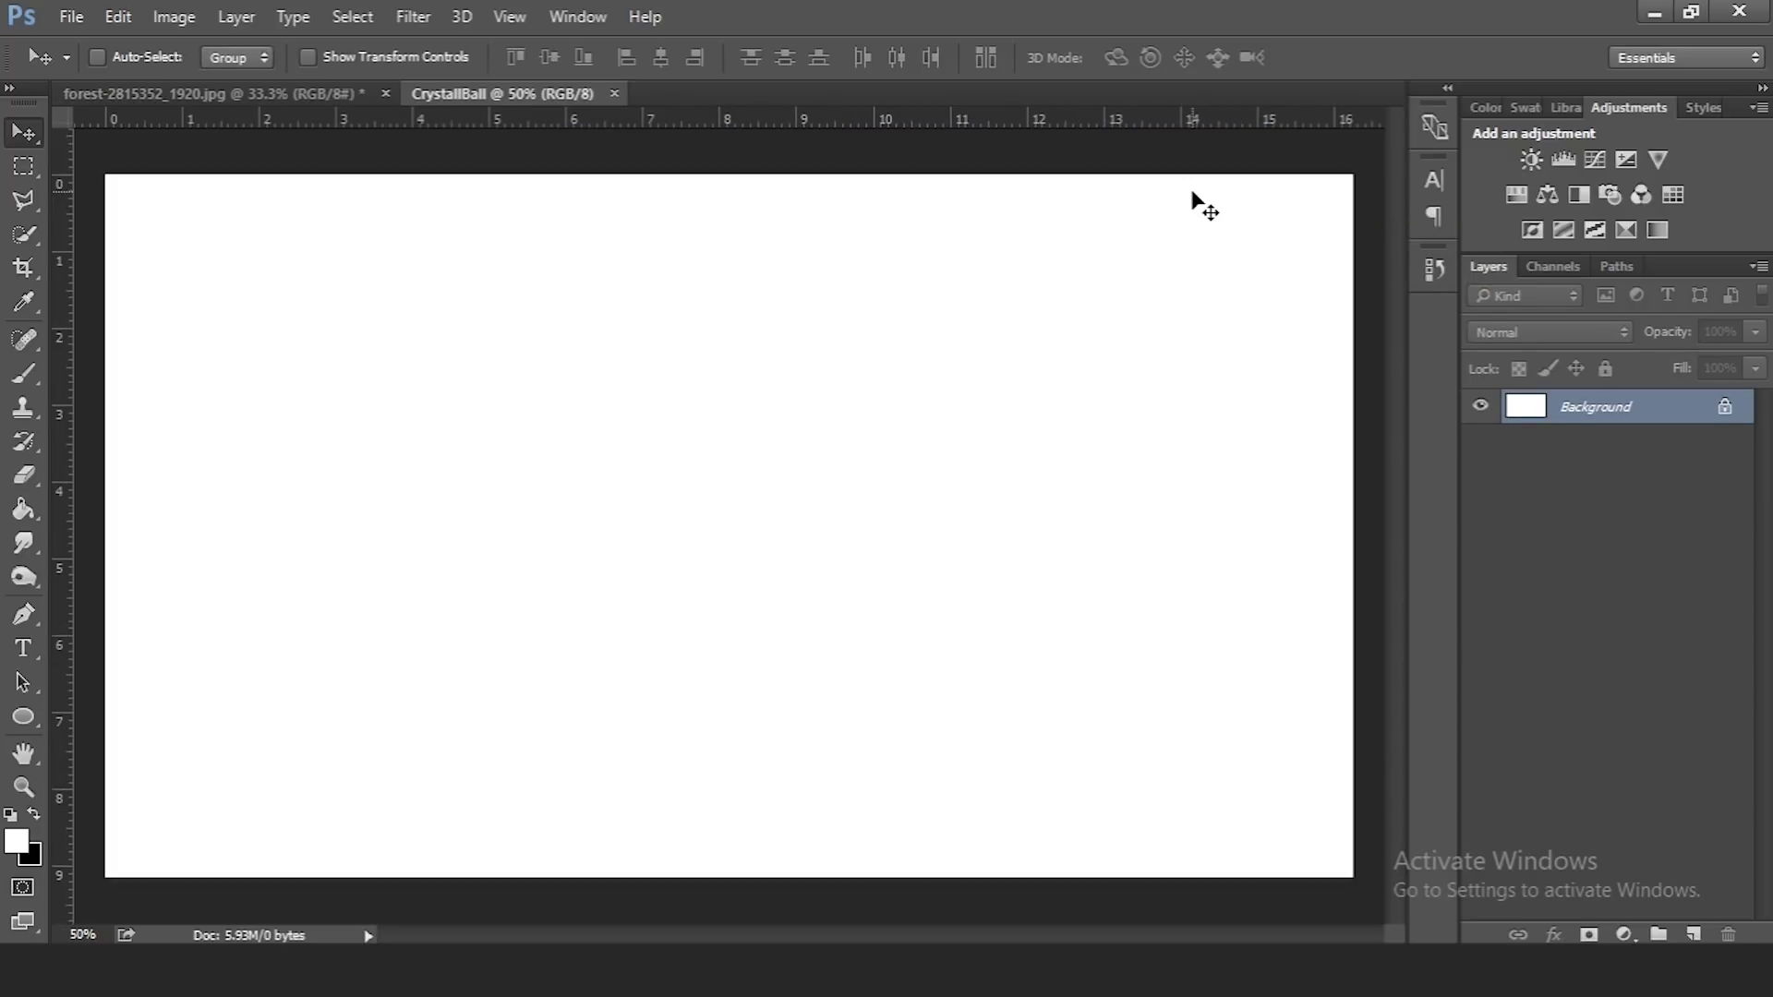
Duplicate the Background layer of the forest photo and bring the copy into the CrystallBall document
click(263, 98)
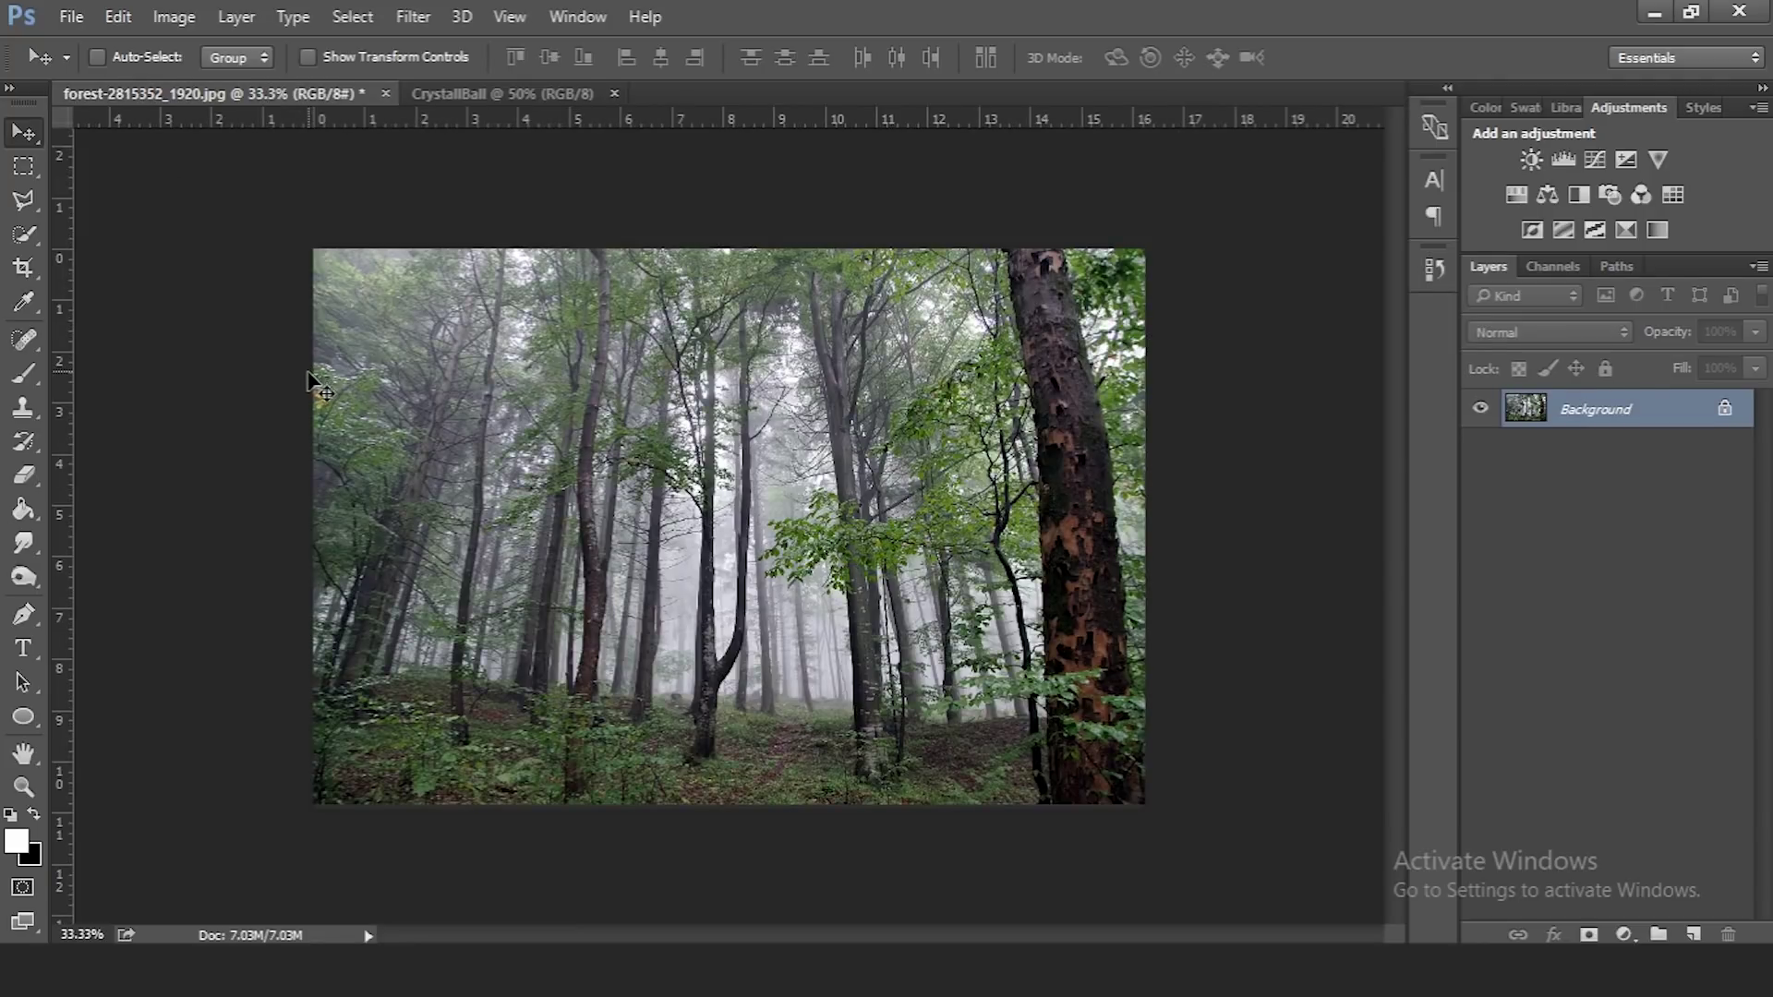
key(ctrl+j)
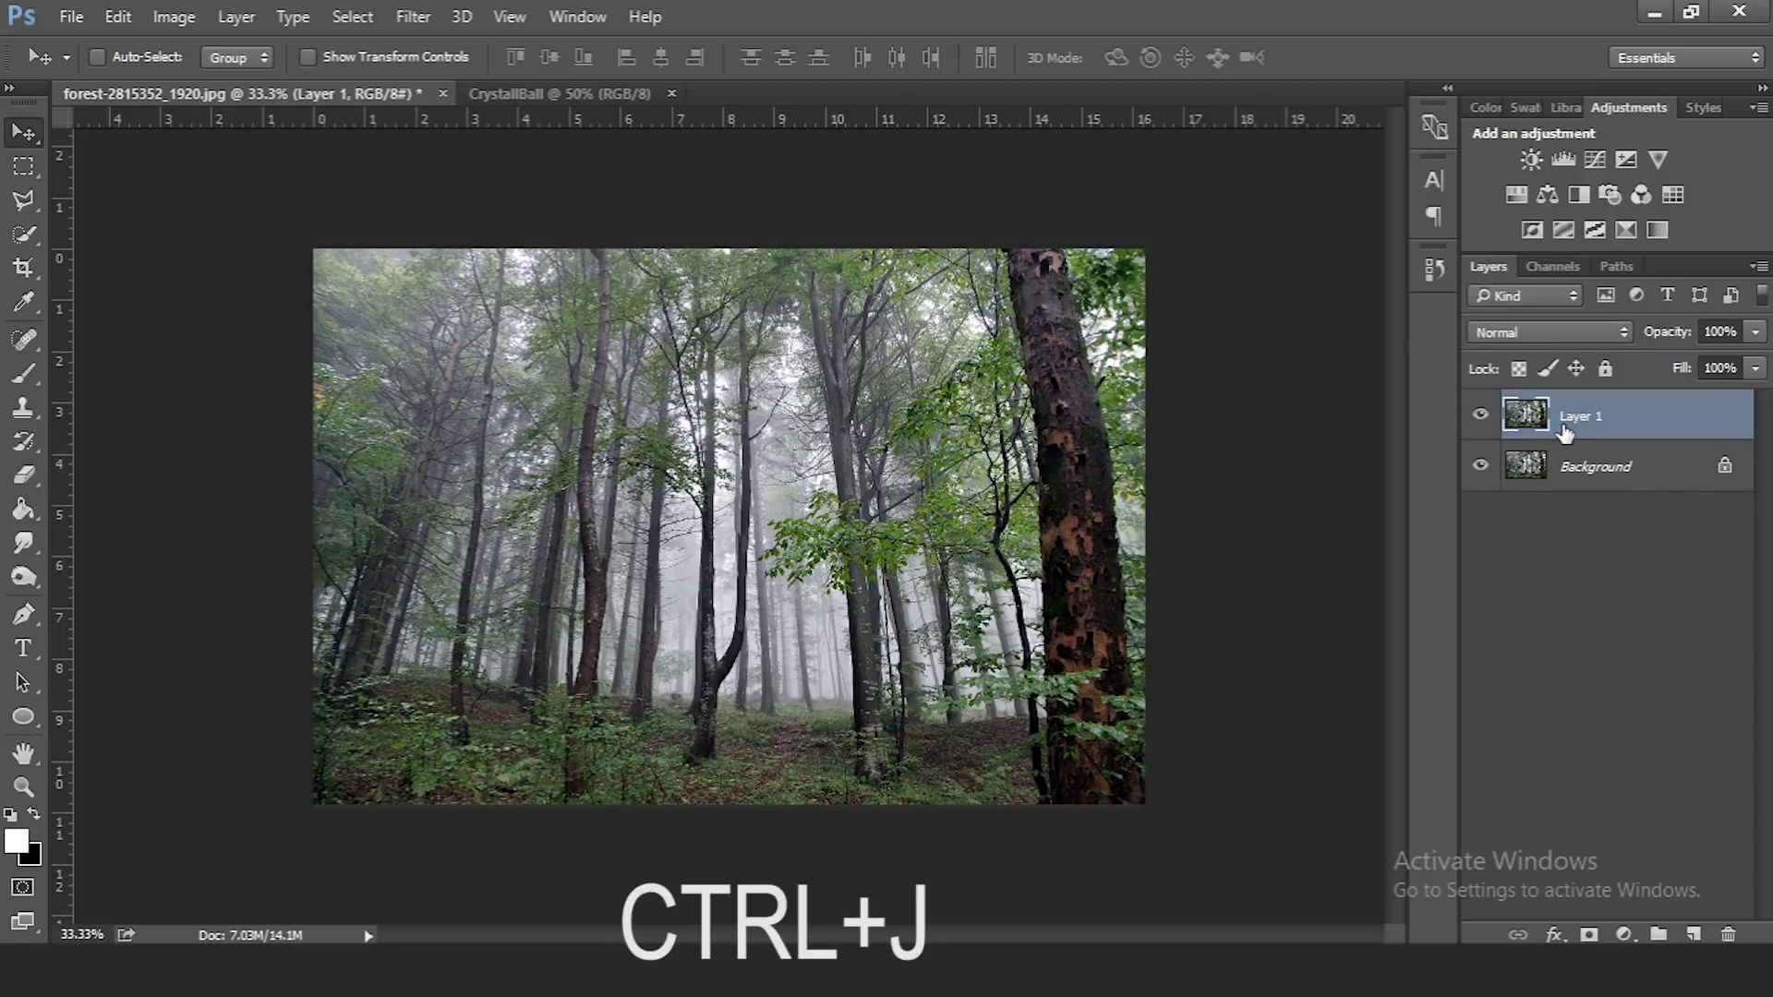
drag(605, 462, 669, 454)
key(ctrl+0)
key(ctrl)
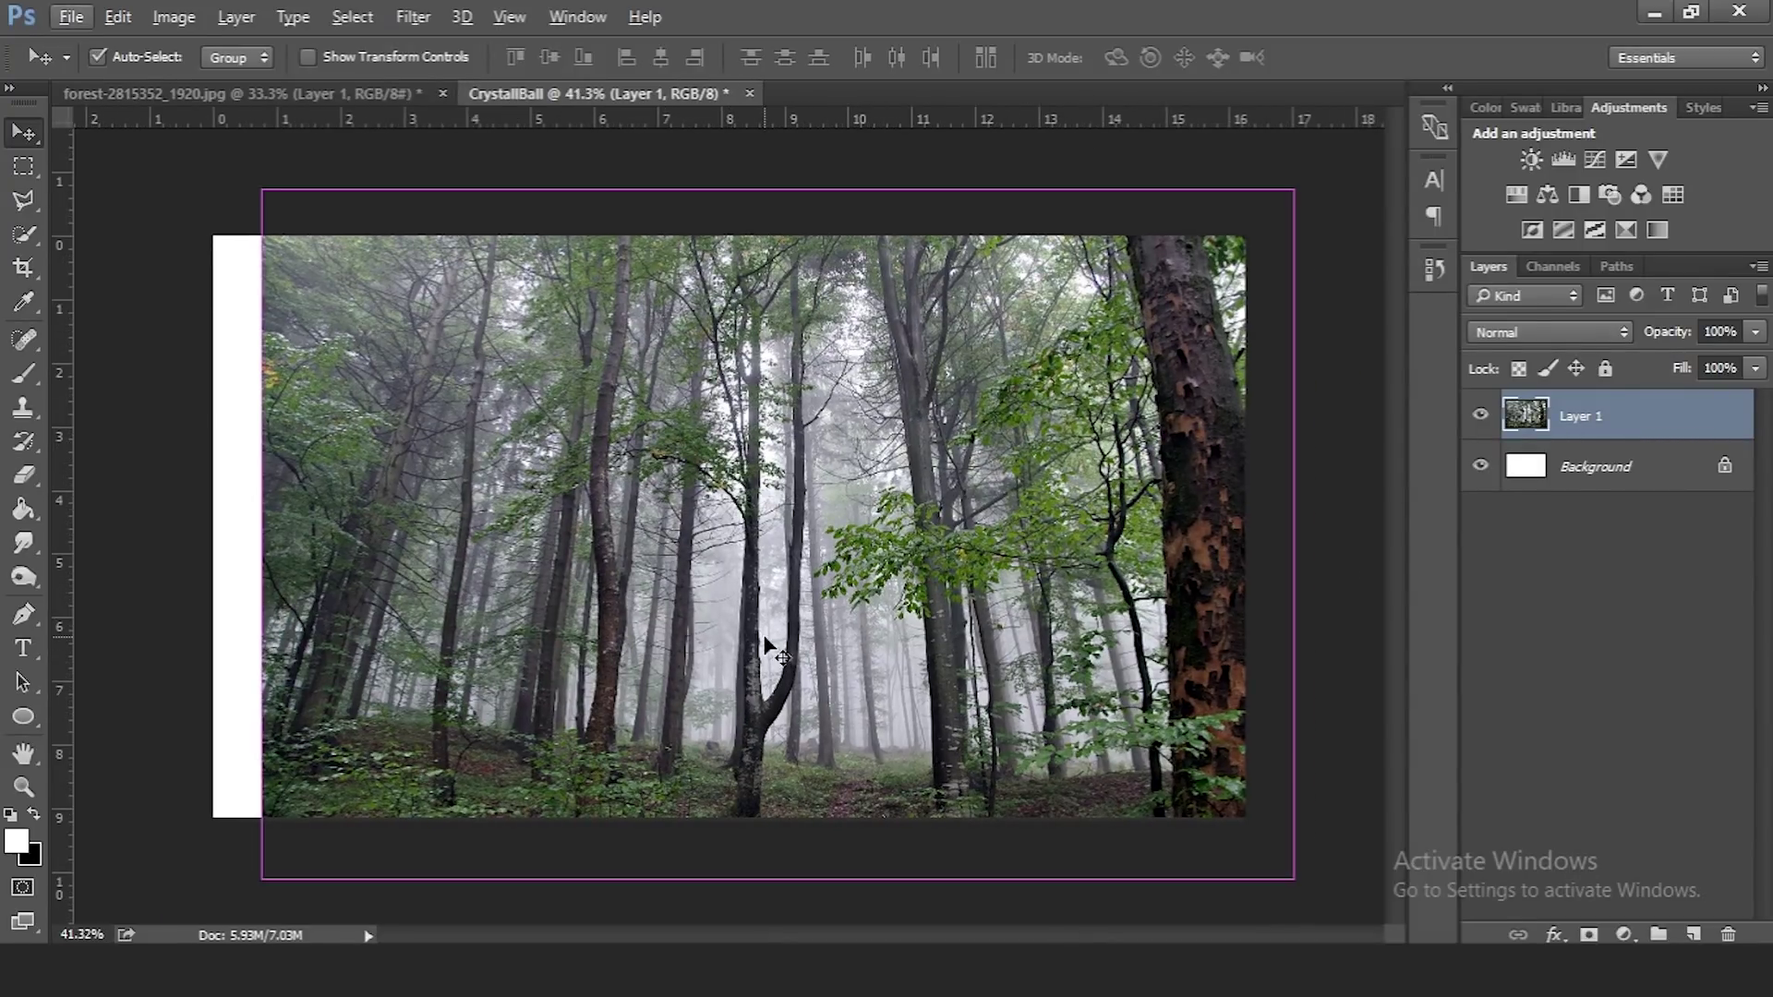
Transform the forest layer to cover the whole canvas, aligning its sides with the canvas edges and scaling its height to about 92%
key(ctrl+t)
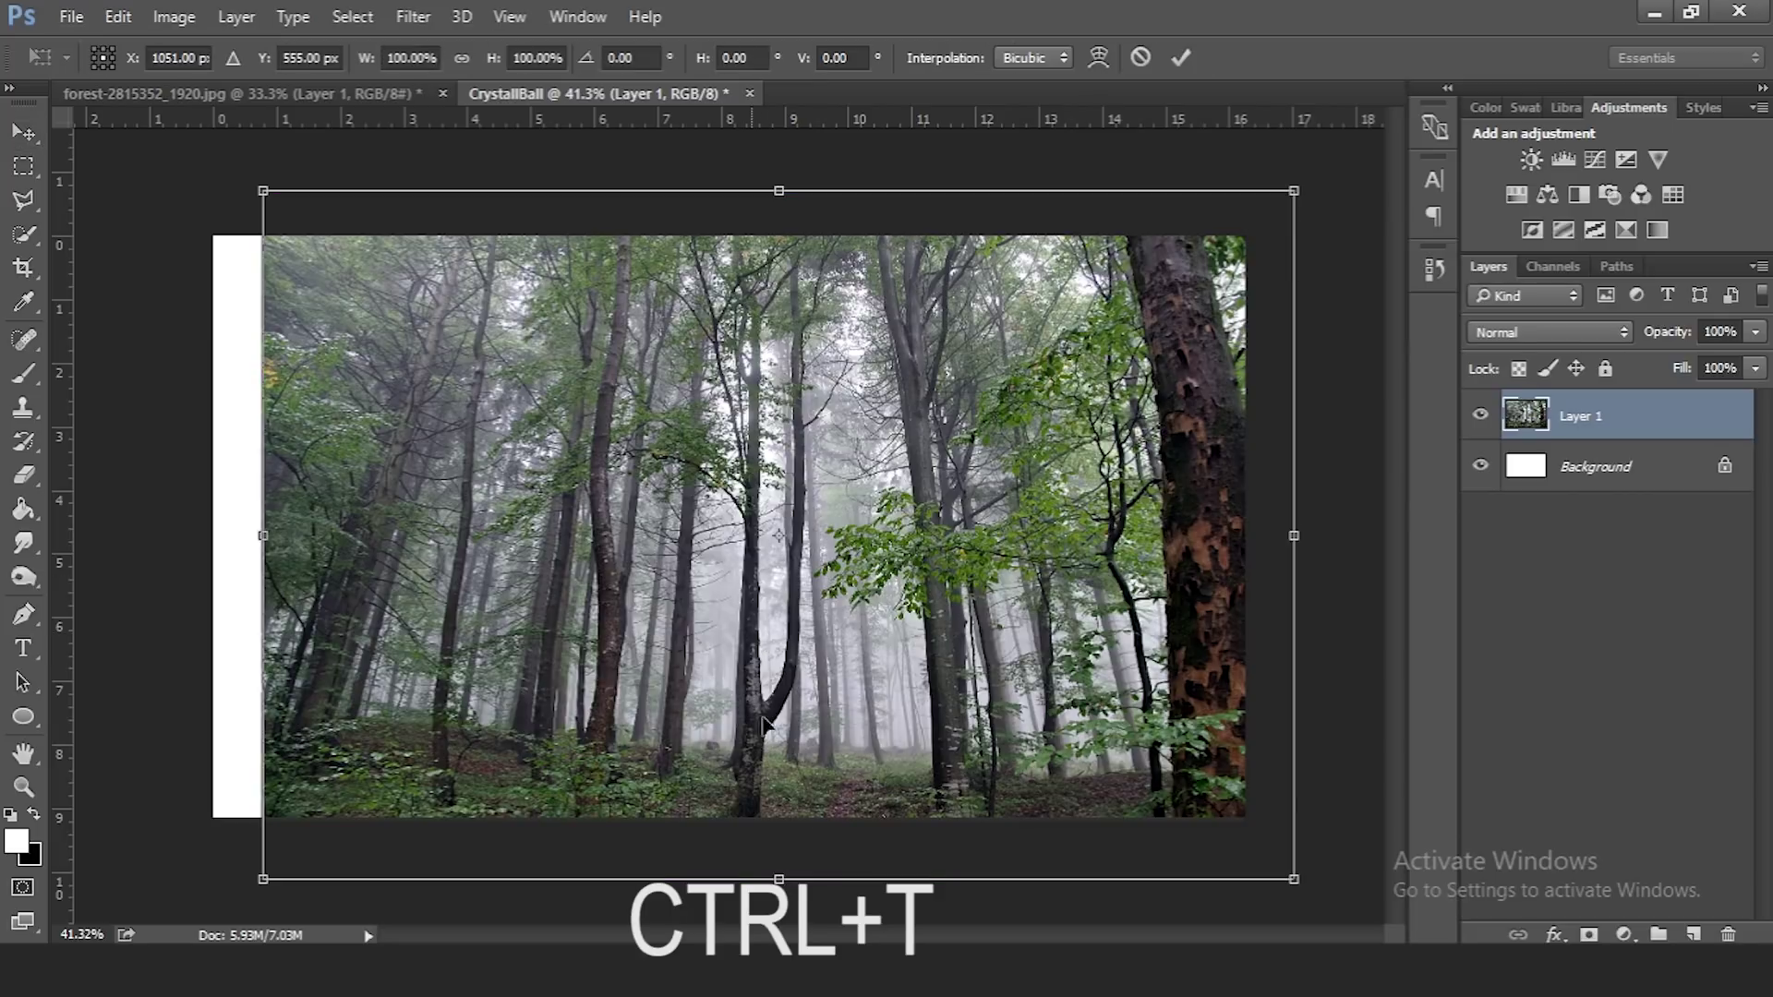
drag(794, 610, 744, 637)
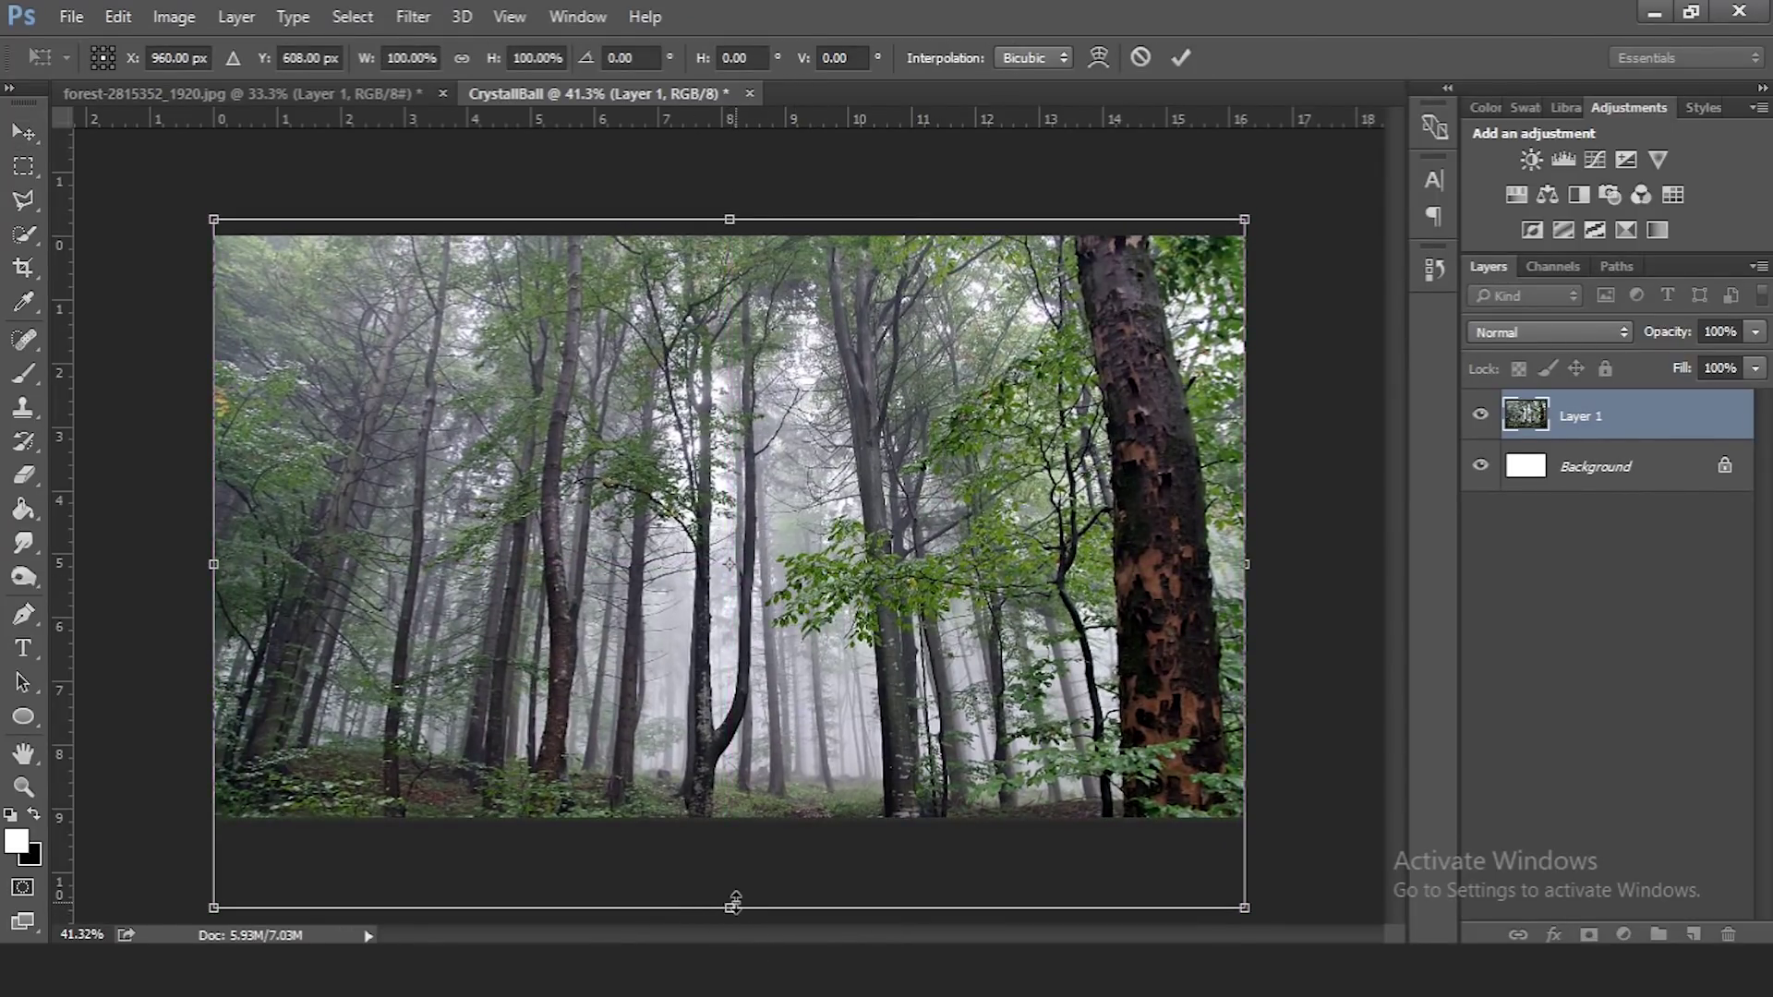
drag(735, 908, 732, 854)
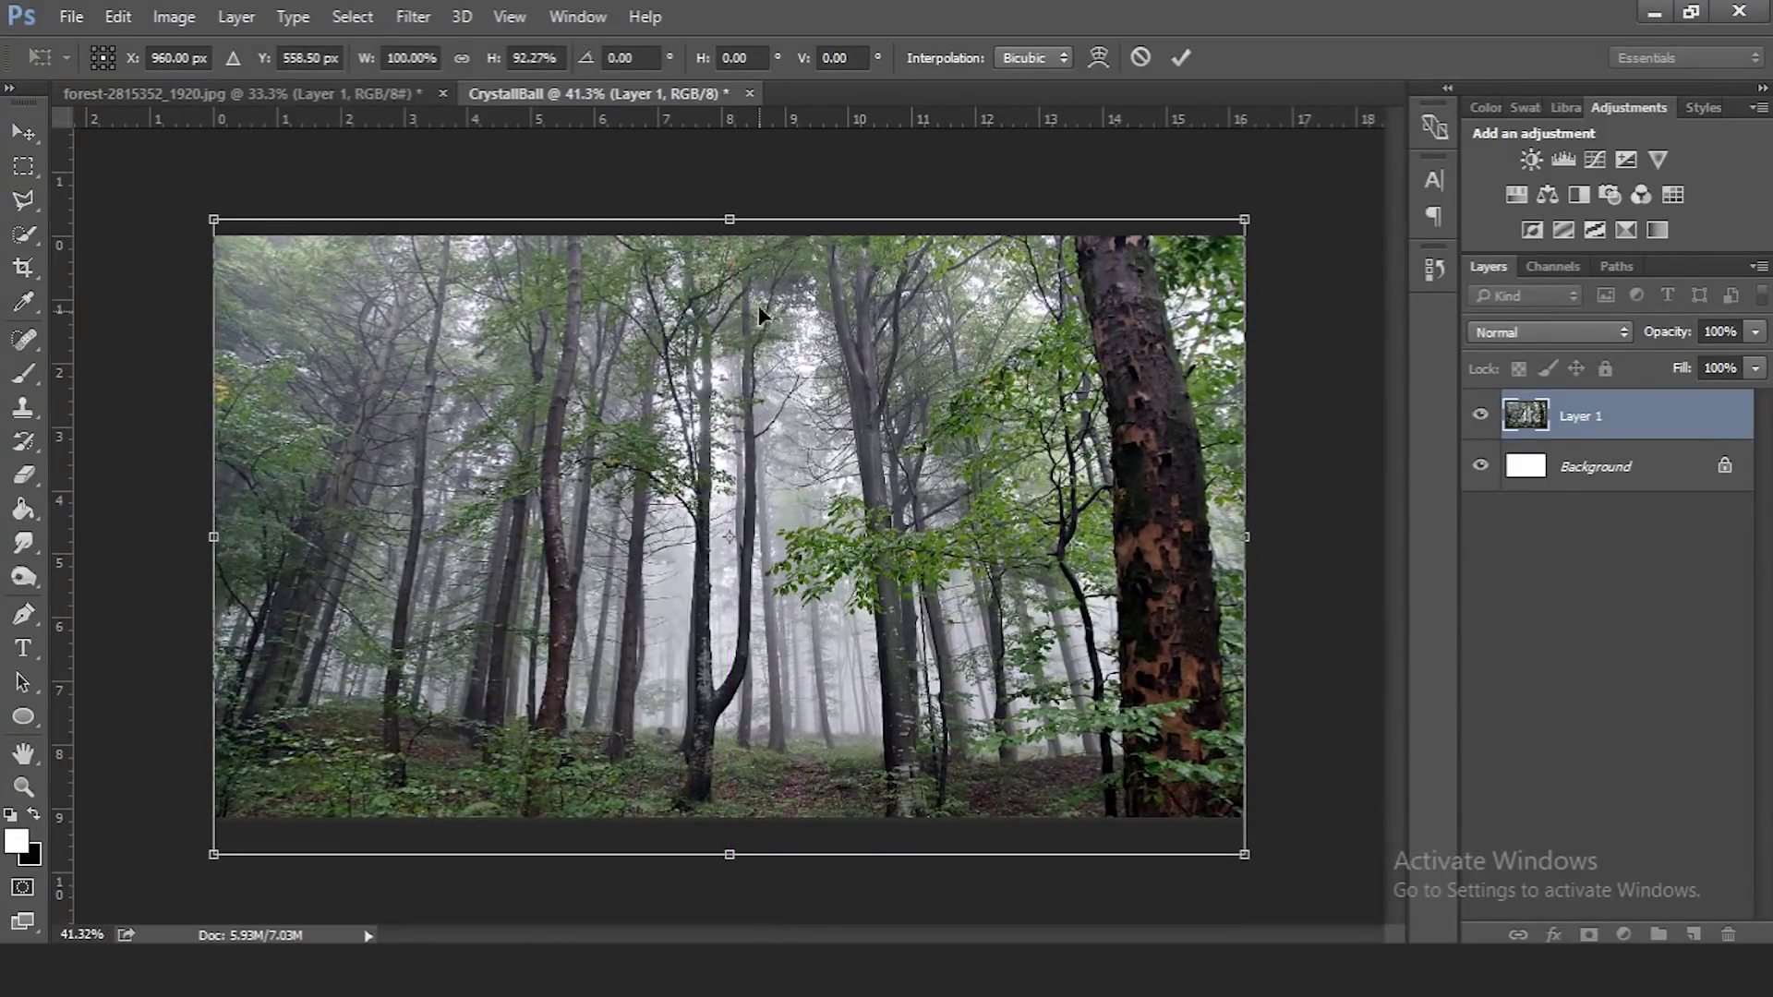
click(1180, 58)
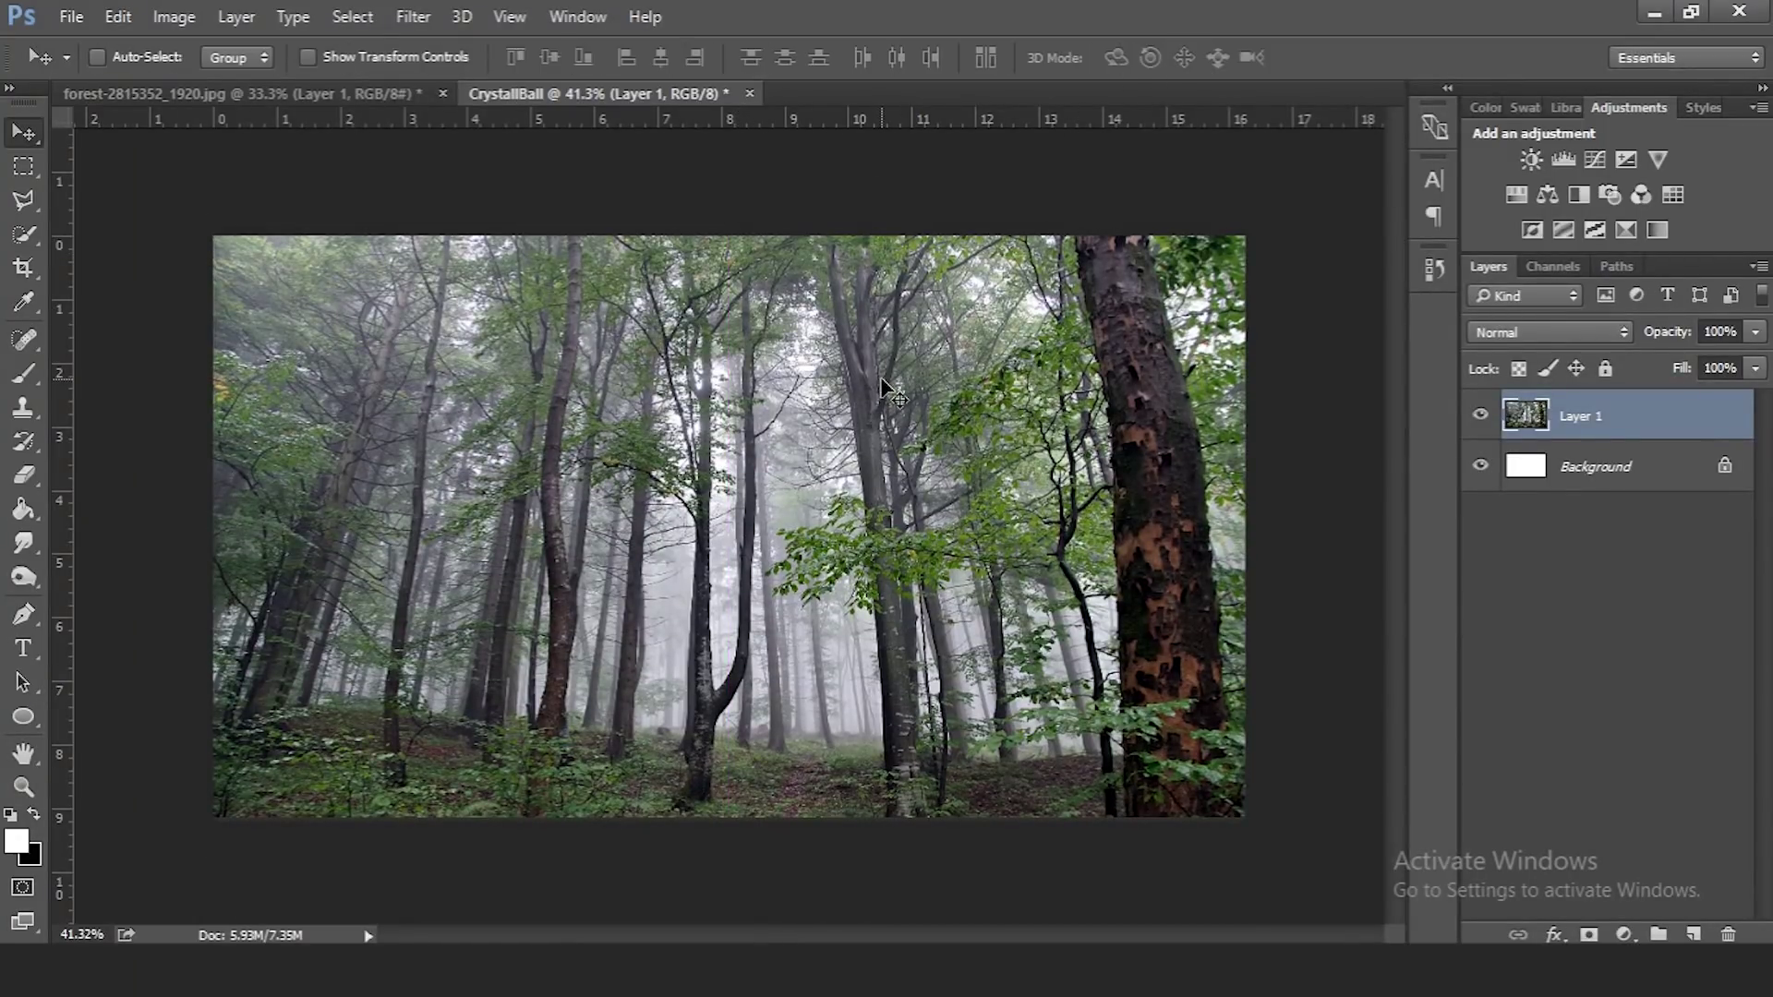
Add a new layer and draw a black circle about 809 px in diameter over the forest with the Ellipse tool
click(1694, 934)
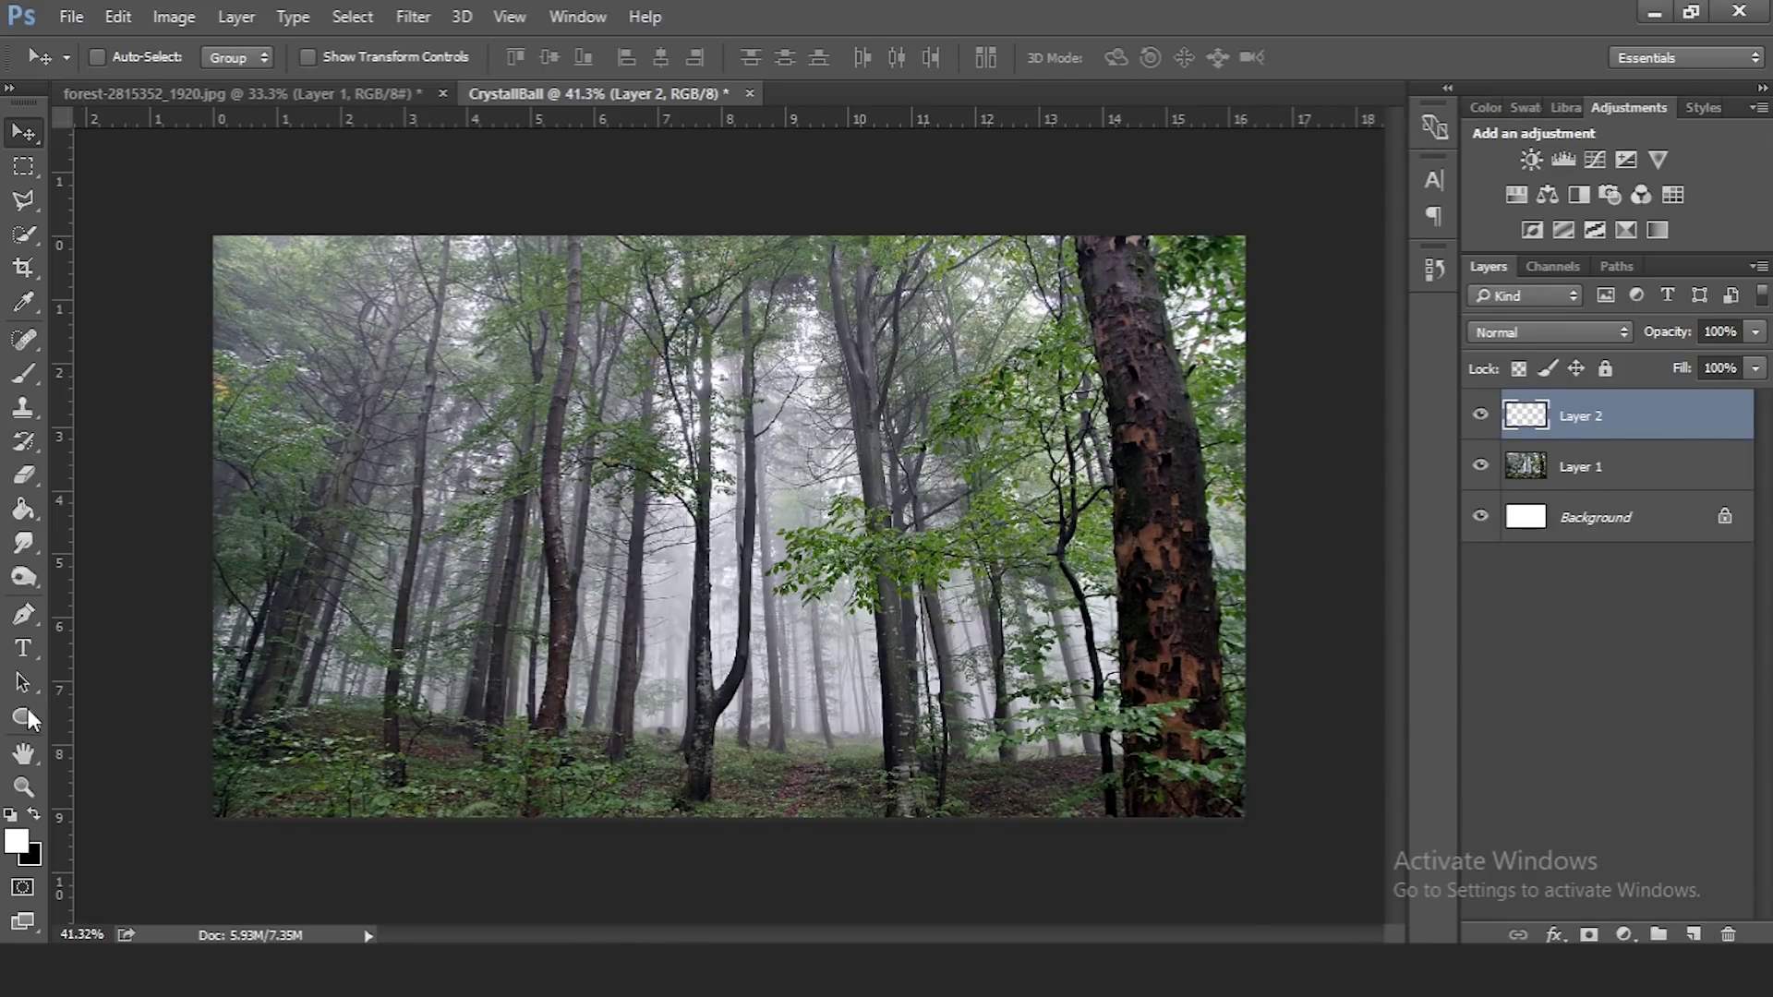
click(22, 716)
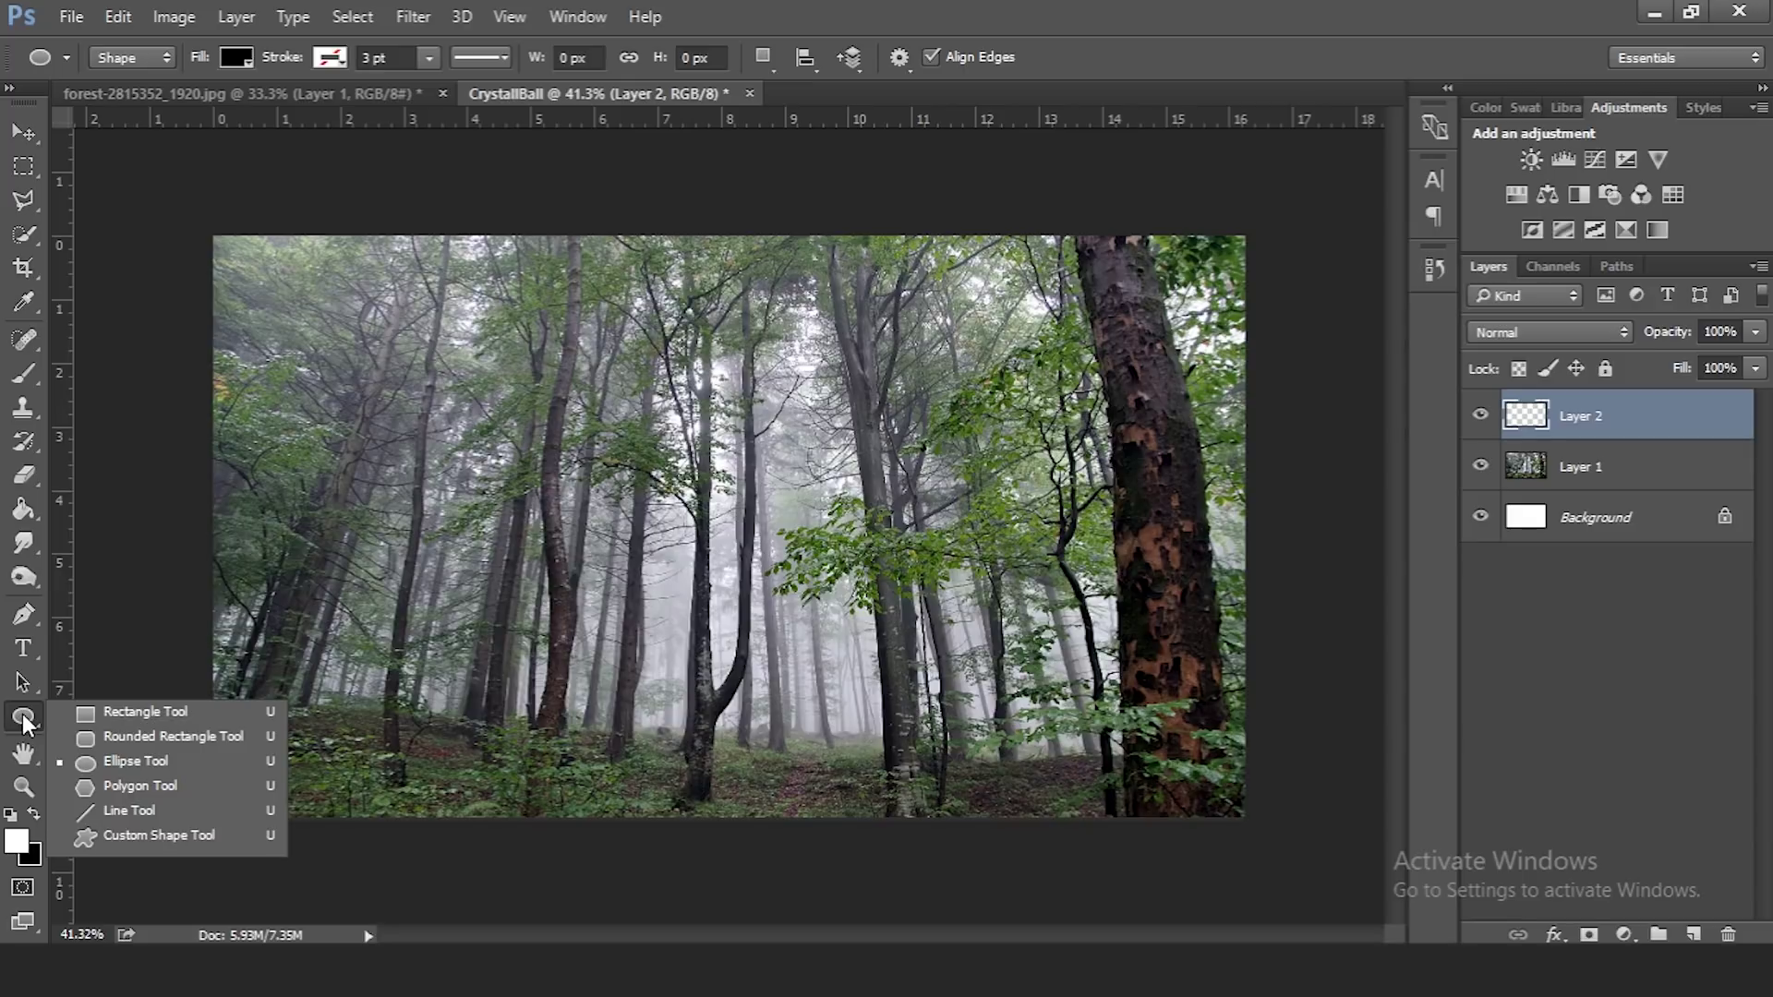
click(118, 756)
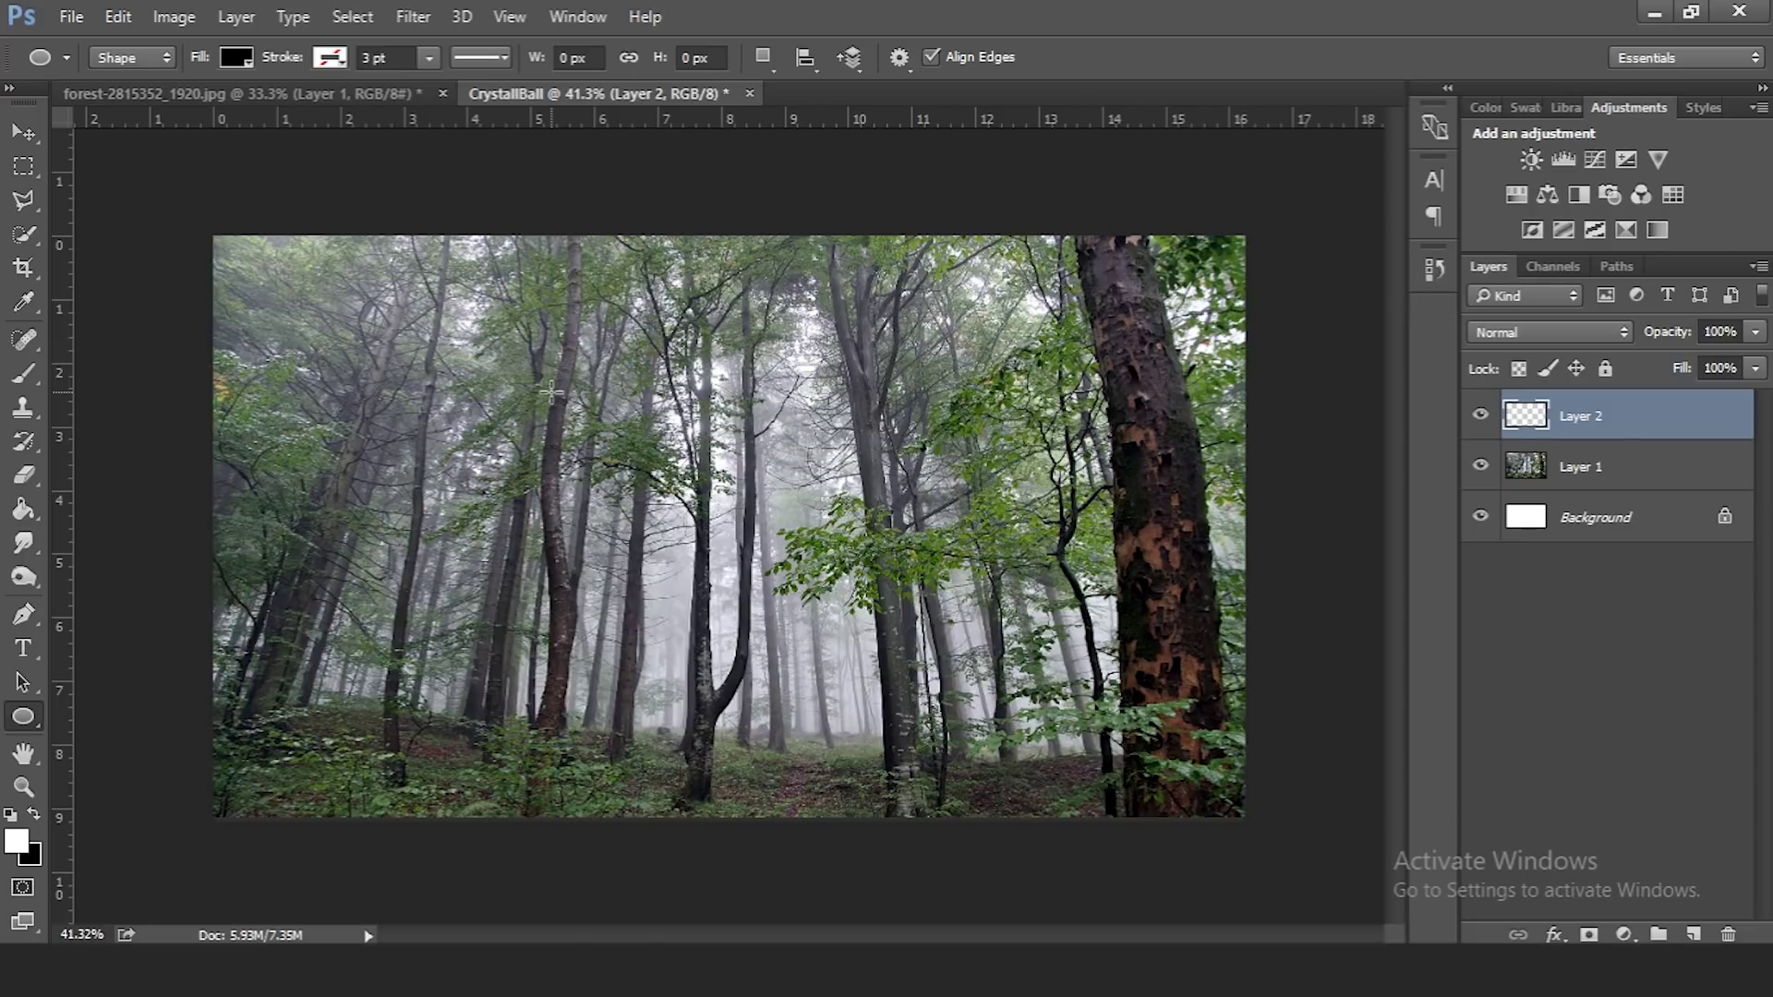
drag(561, 386, 1009, 828)
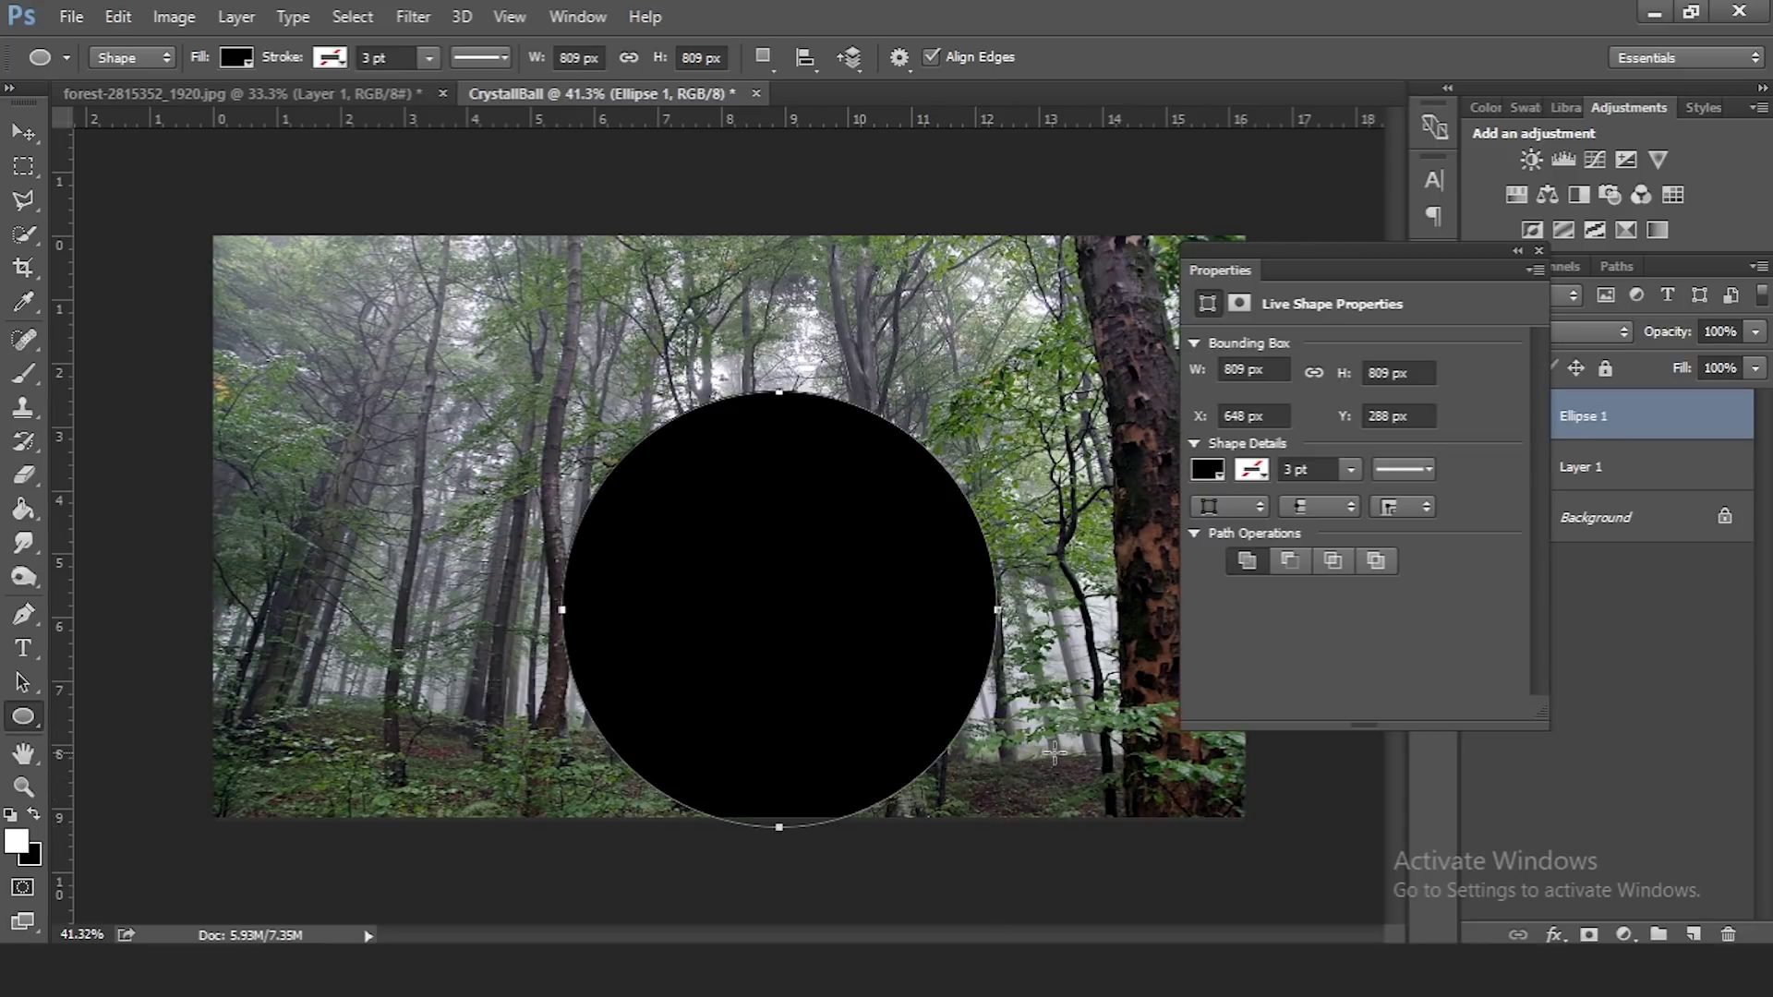
click(1537, 252)
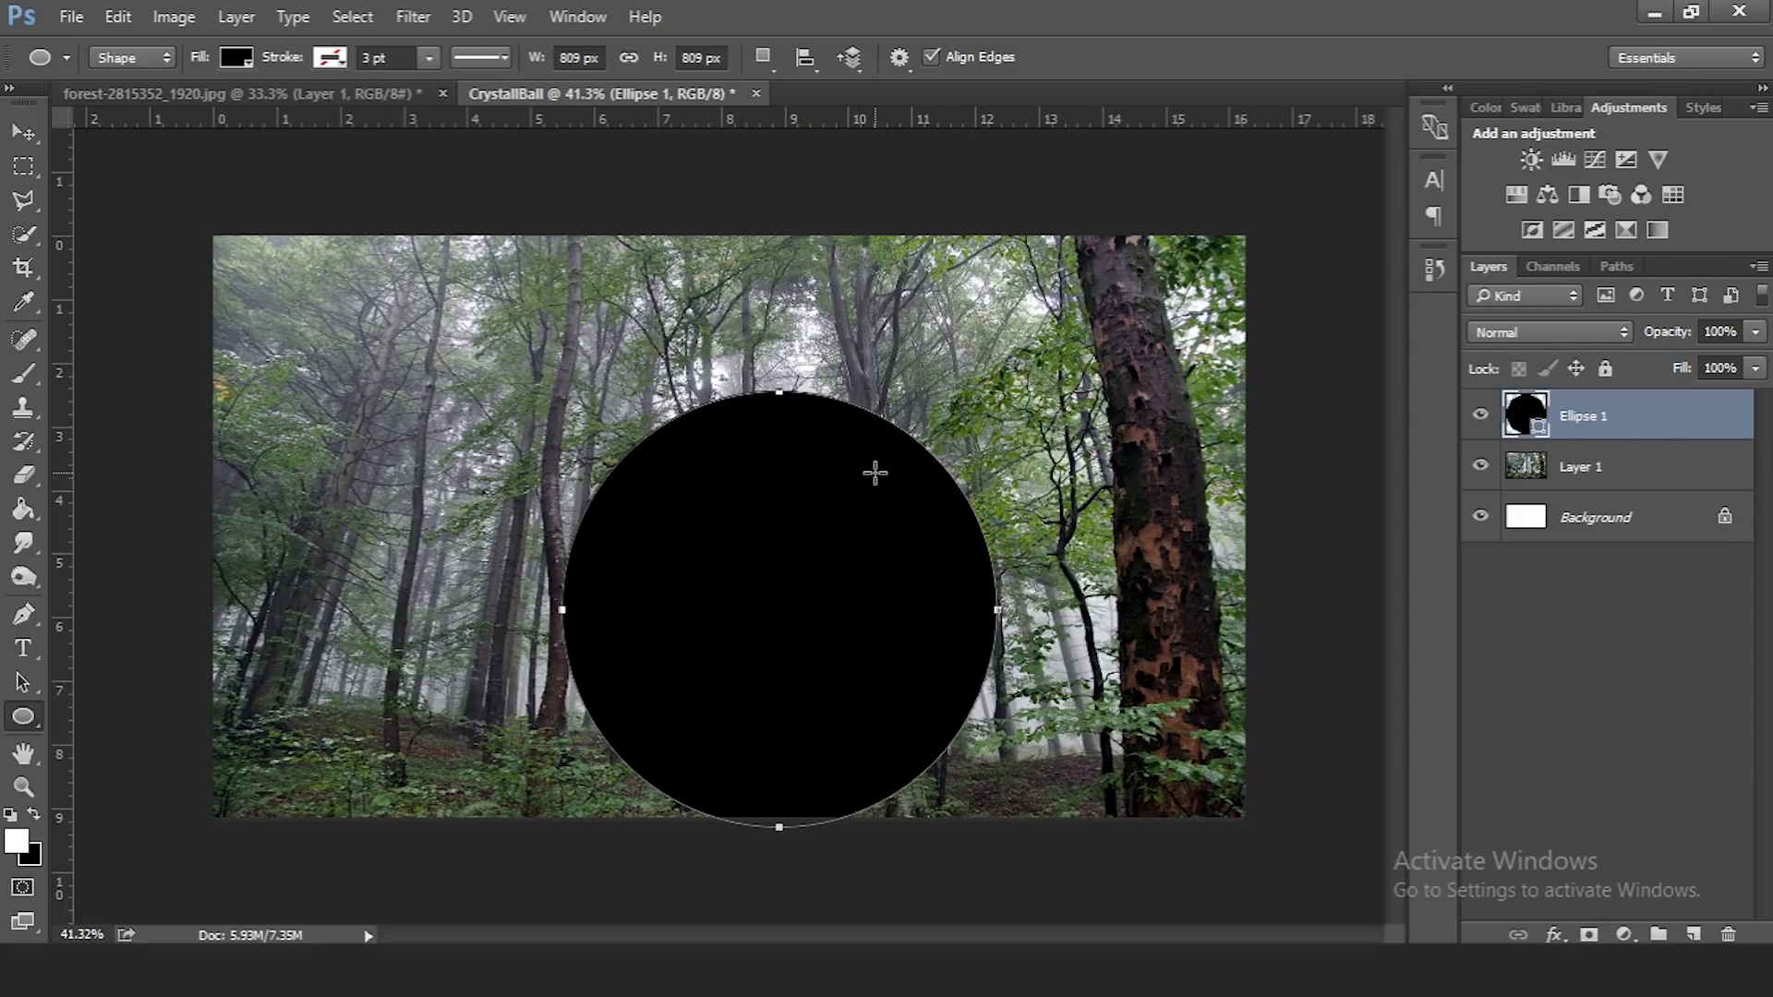
Select the entire canvas and align the black circle to its vertical and horizontal centers
click(23, 174)
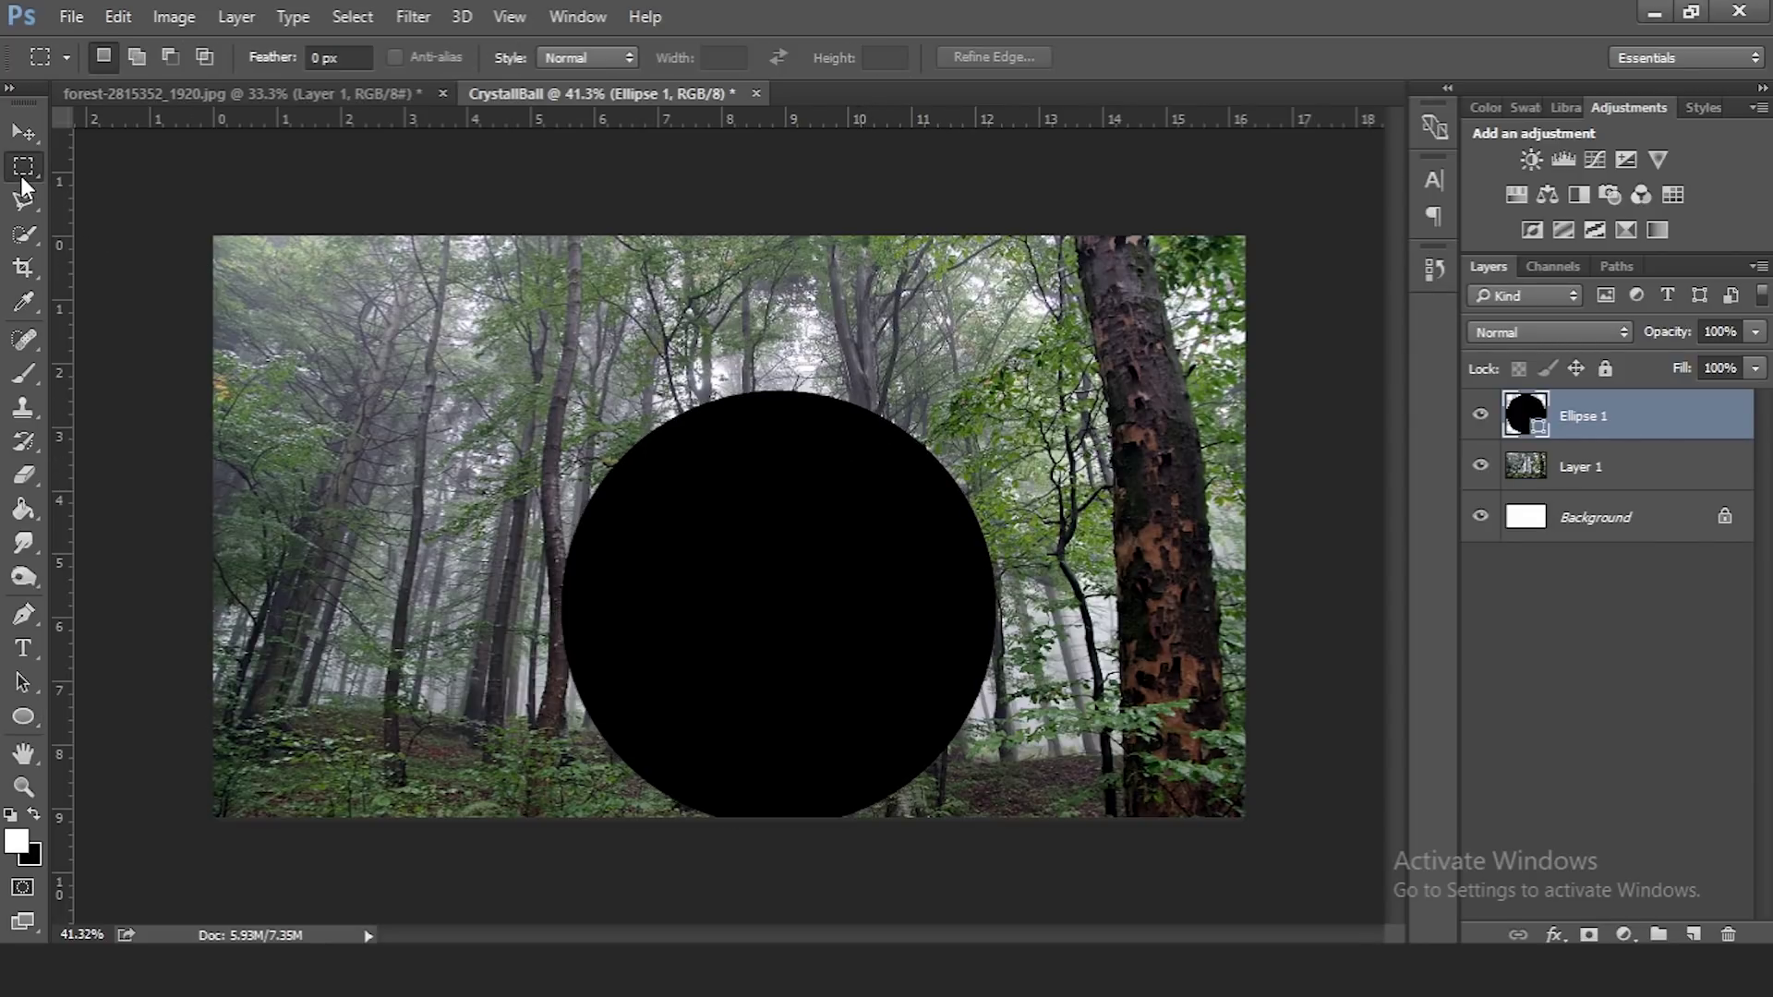
drag(214, 235, 1275, 911)
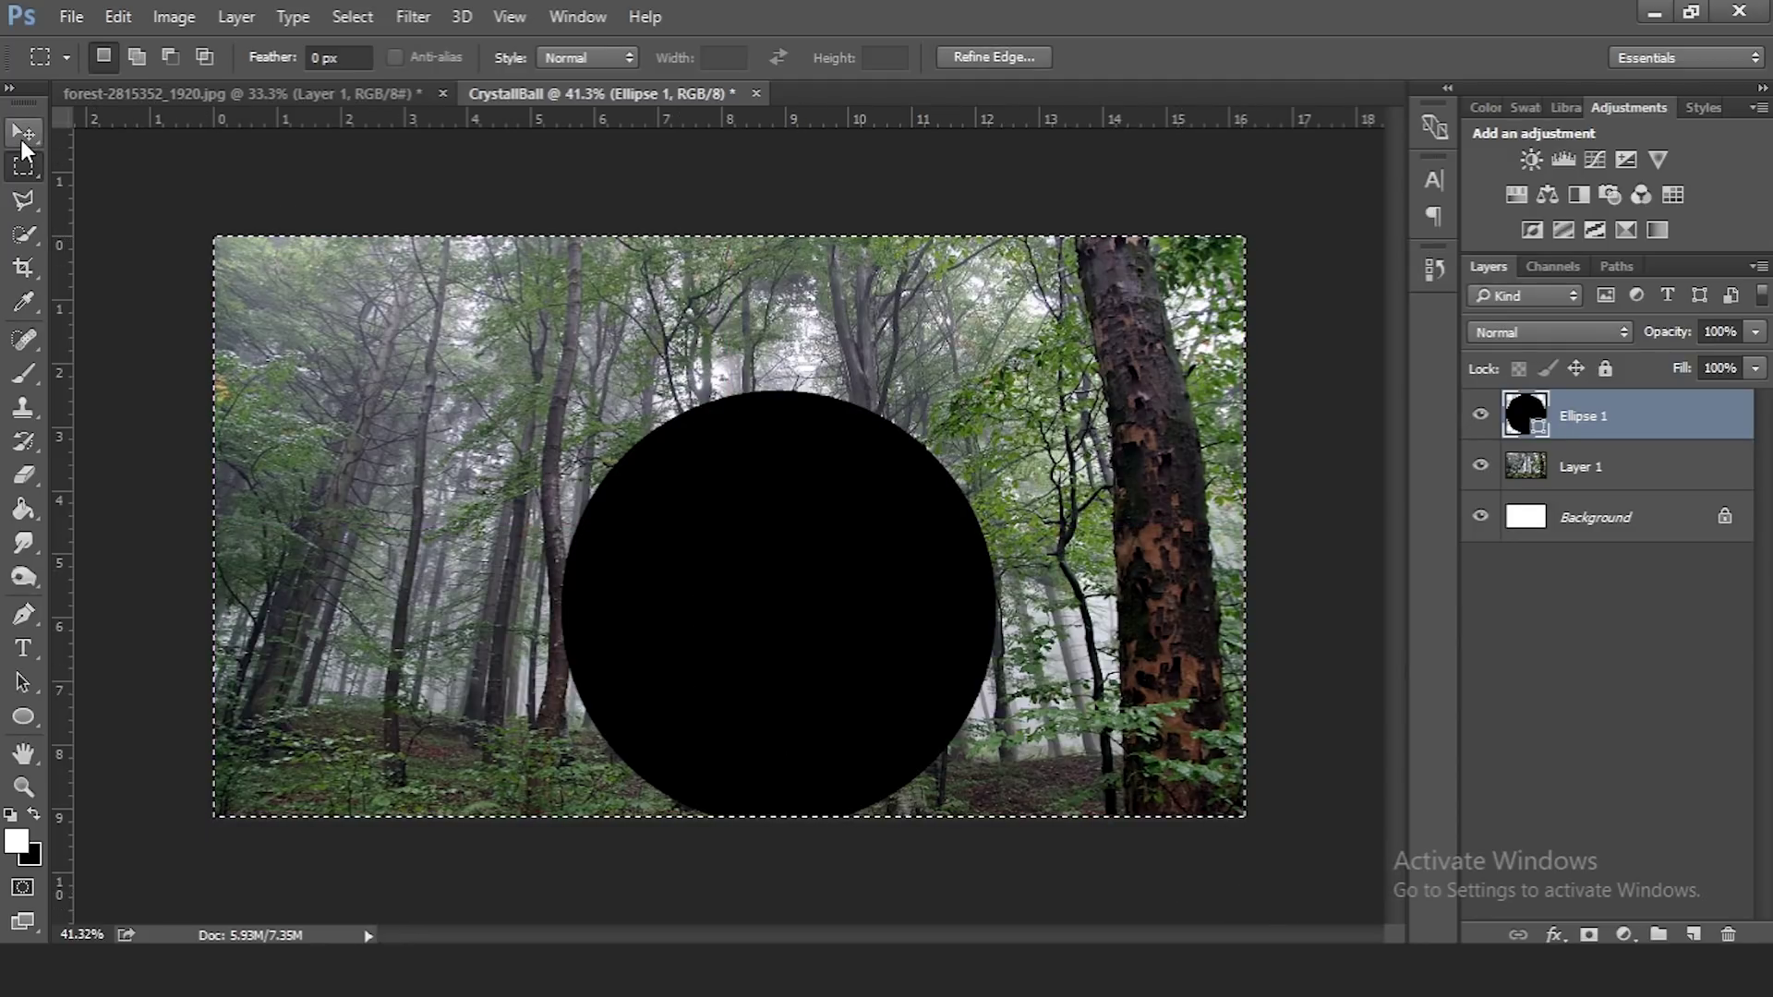
click(22, 144)
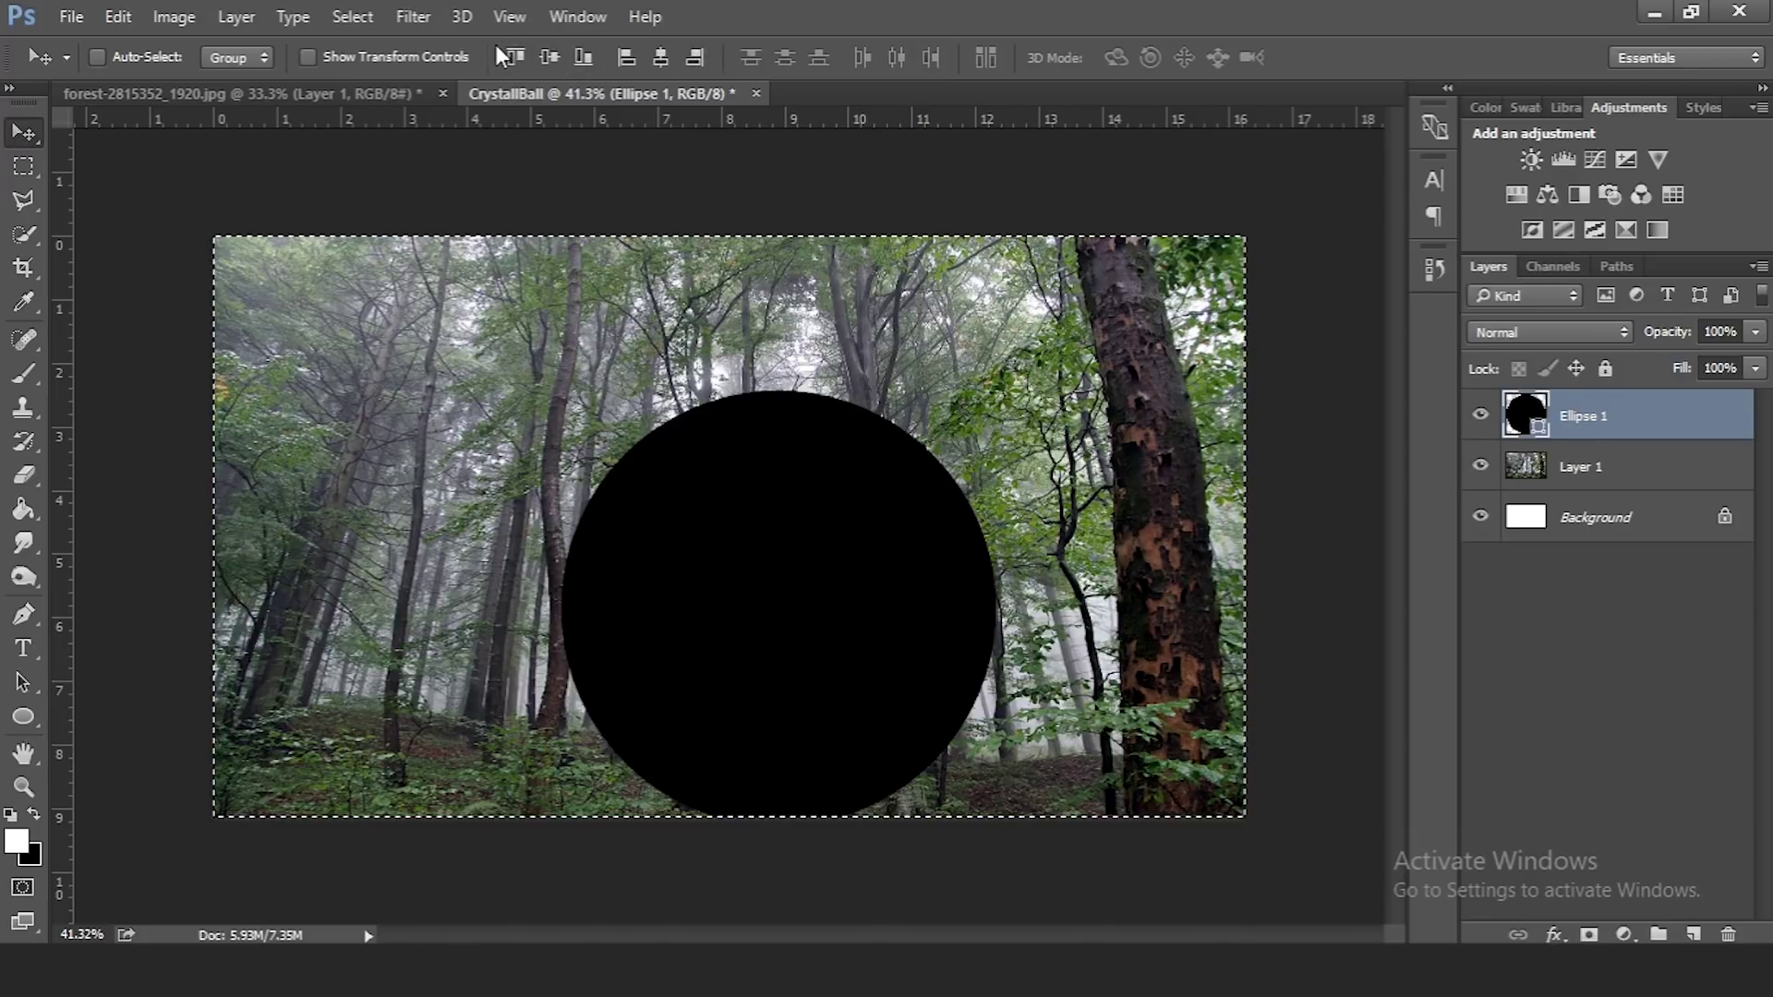
click(552, 57)
click(659, 57)
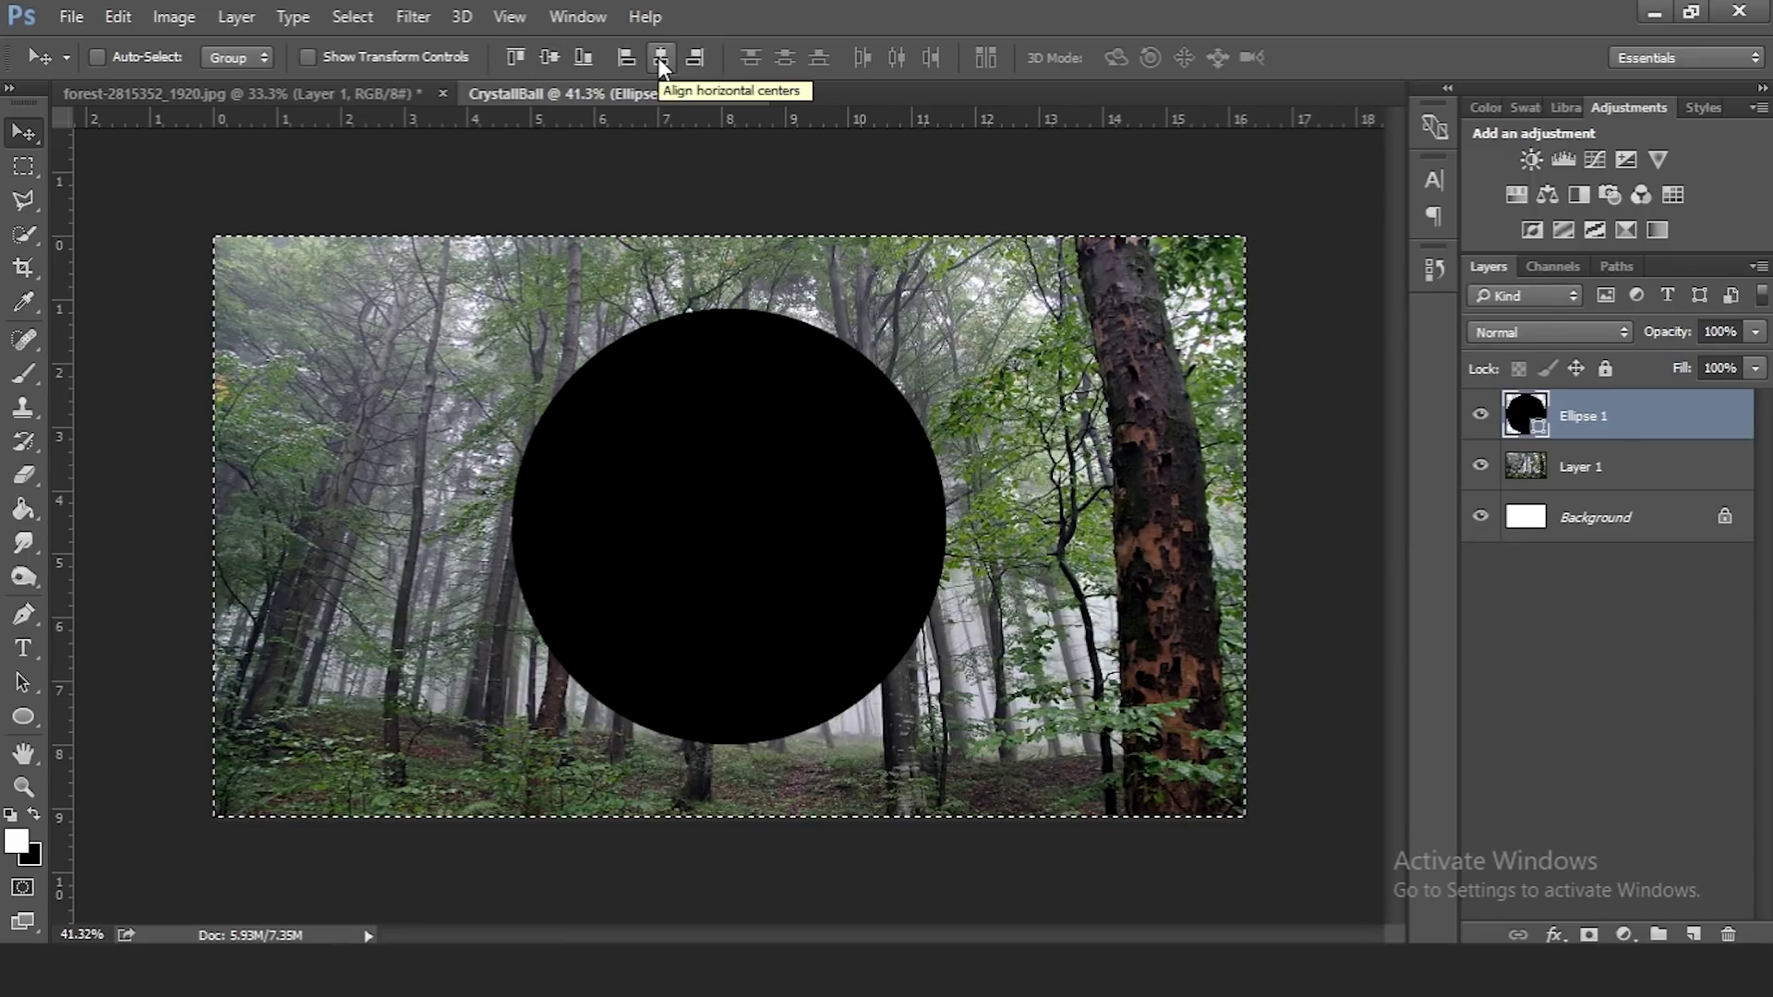
Clear the selection, and duplicate the forest layer Layer 1 with the copy placed above the Ellipse 1 layer
click(1584, 482)
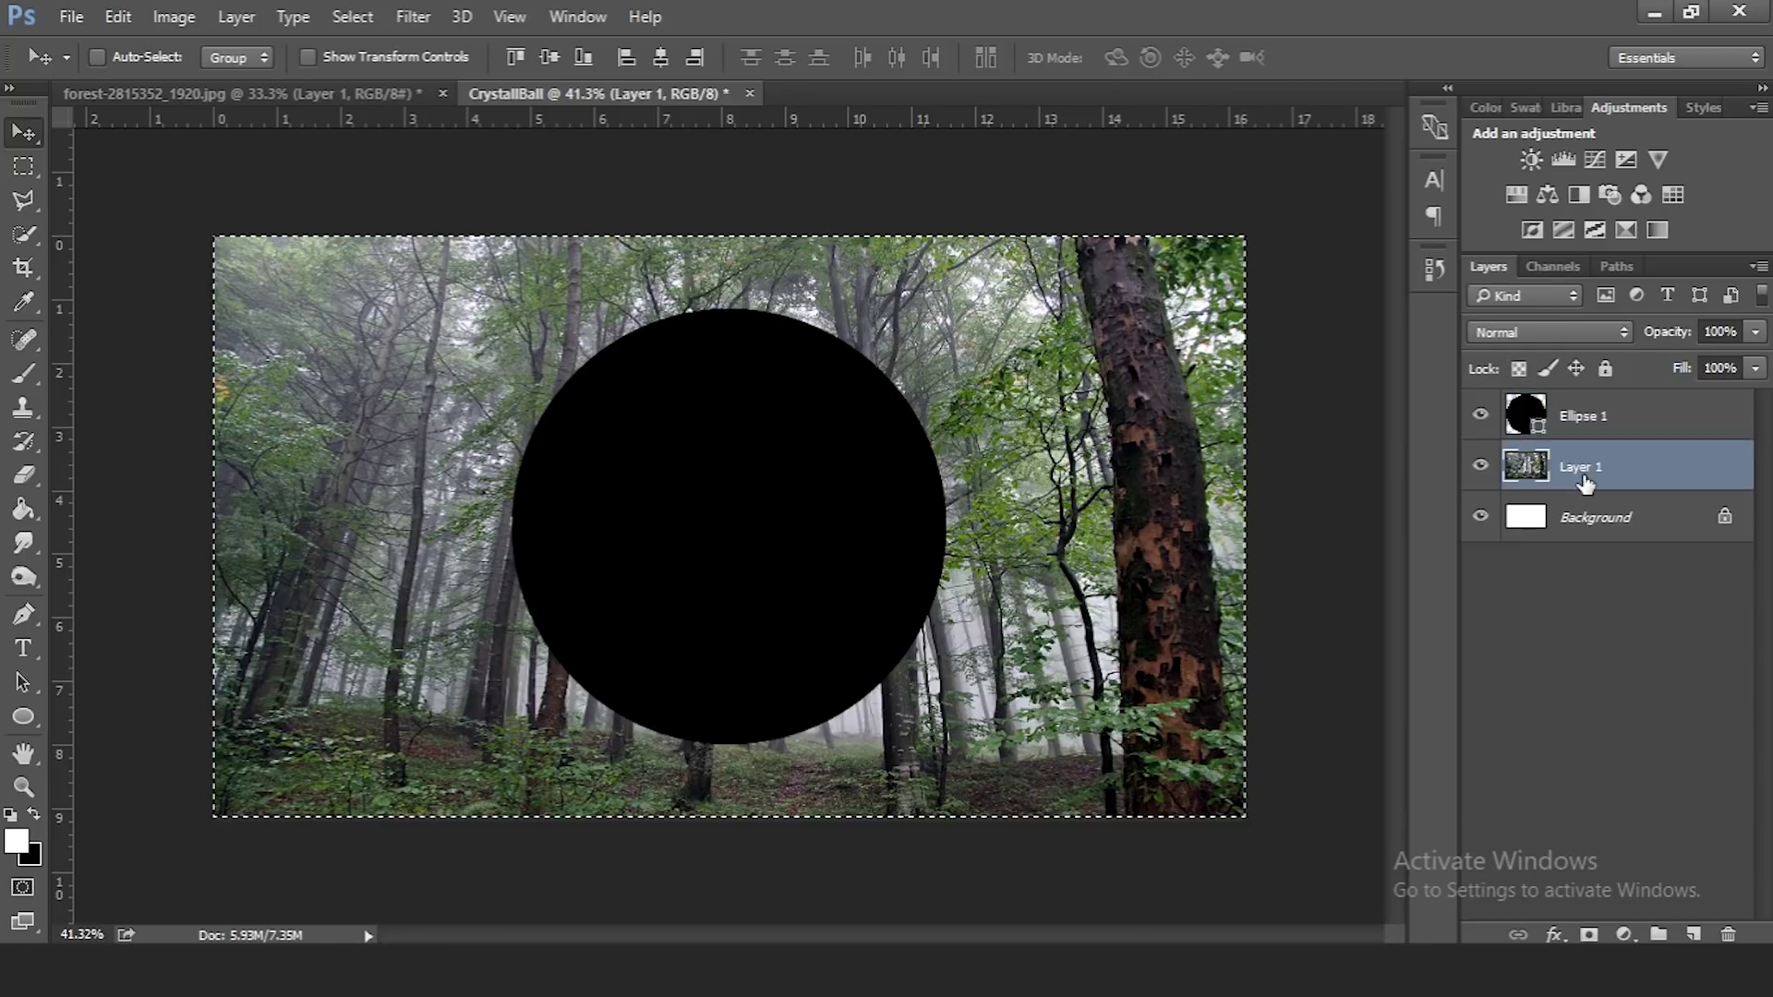
click(24, 168)
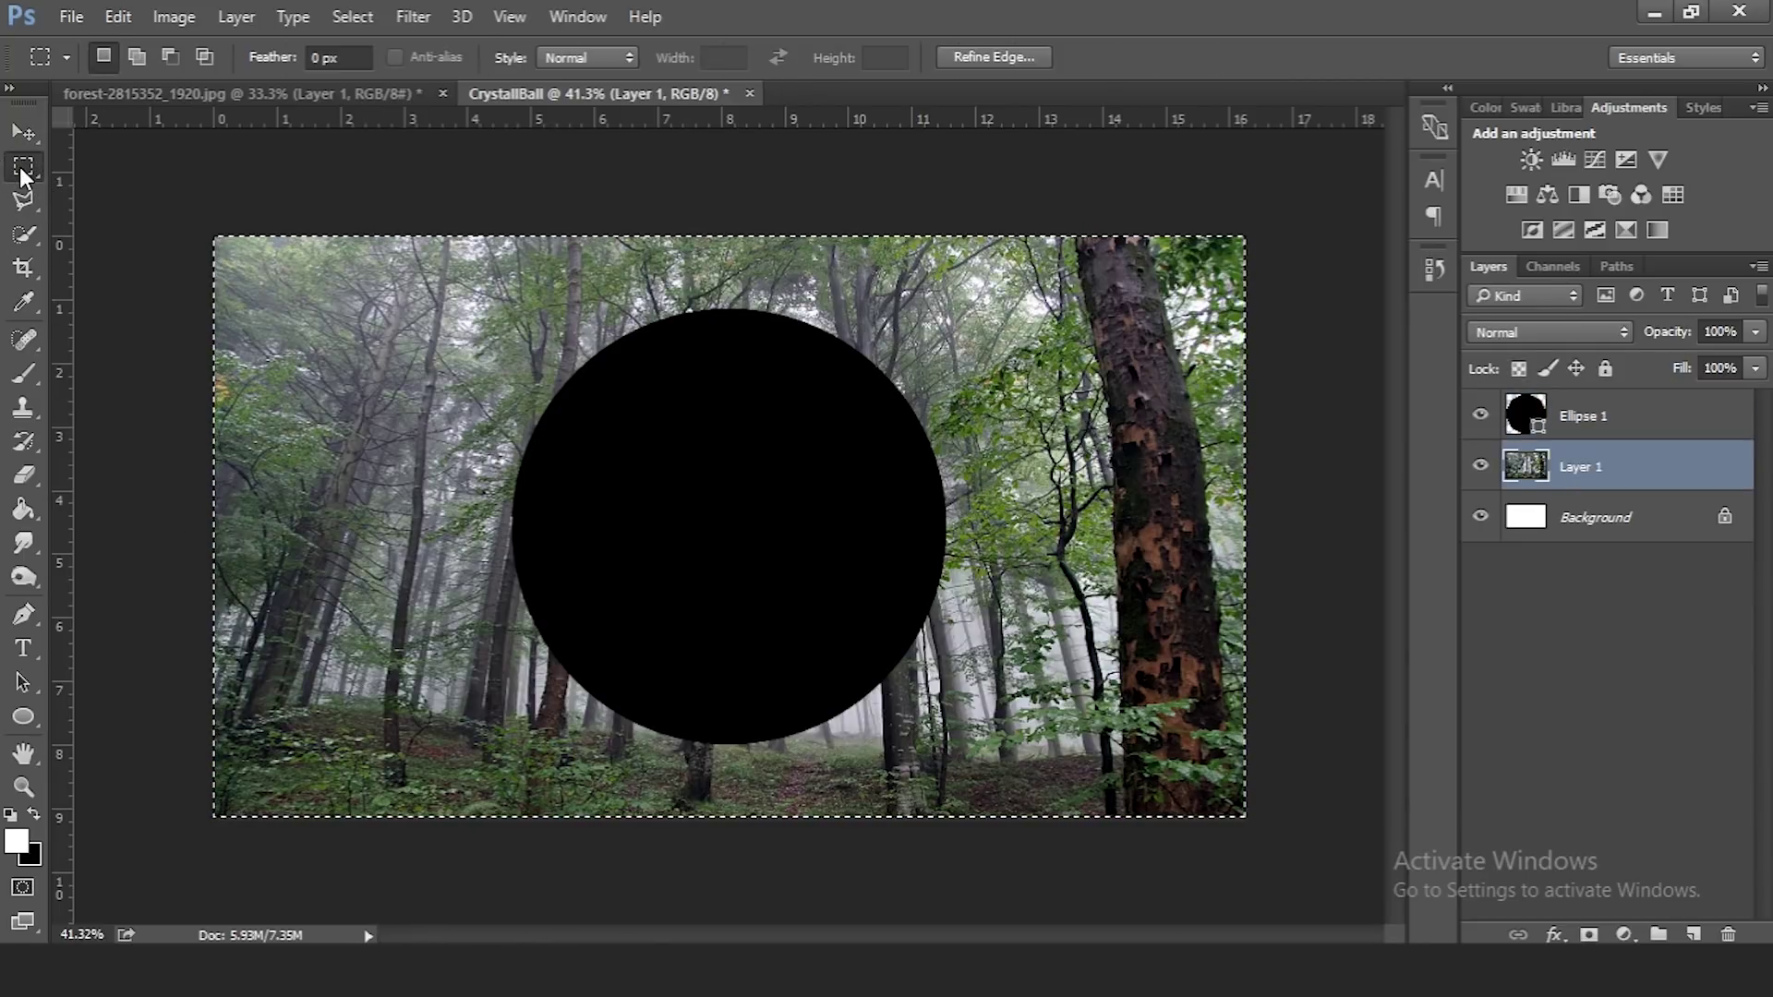
click(117, 181)
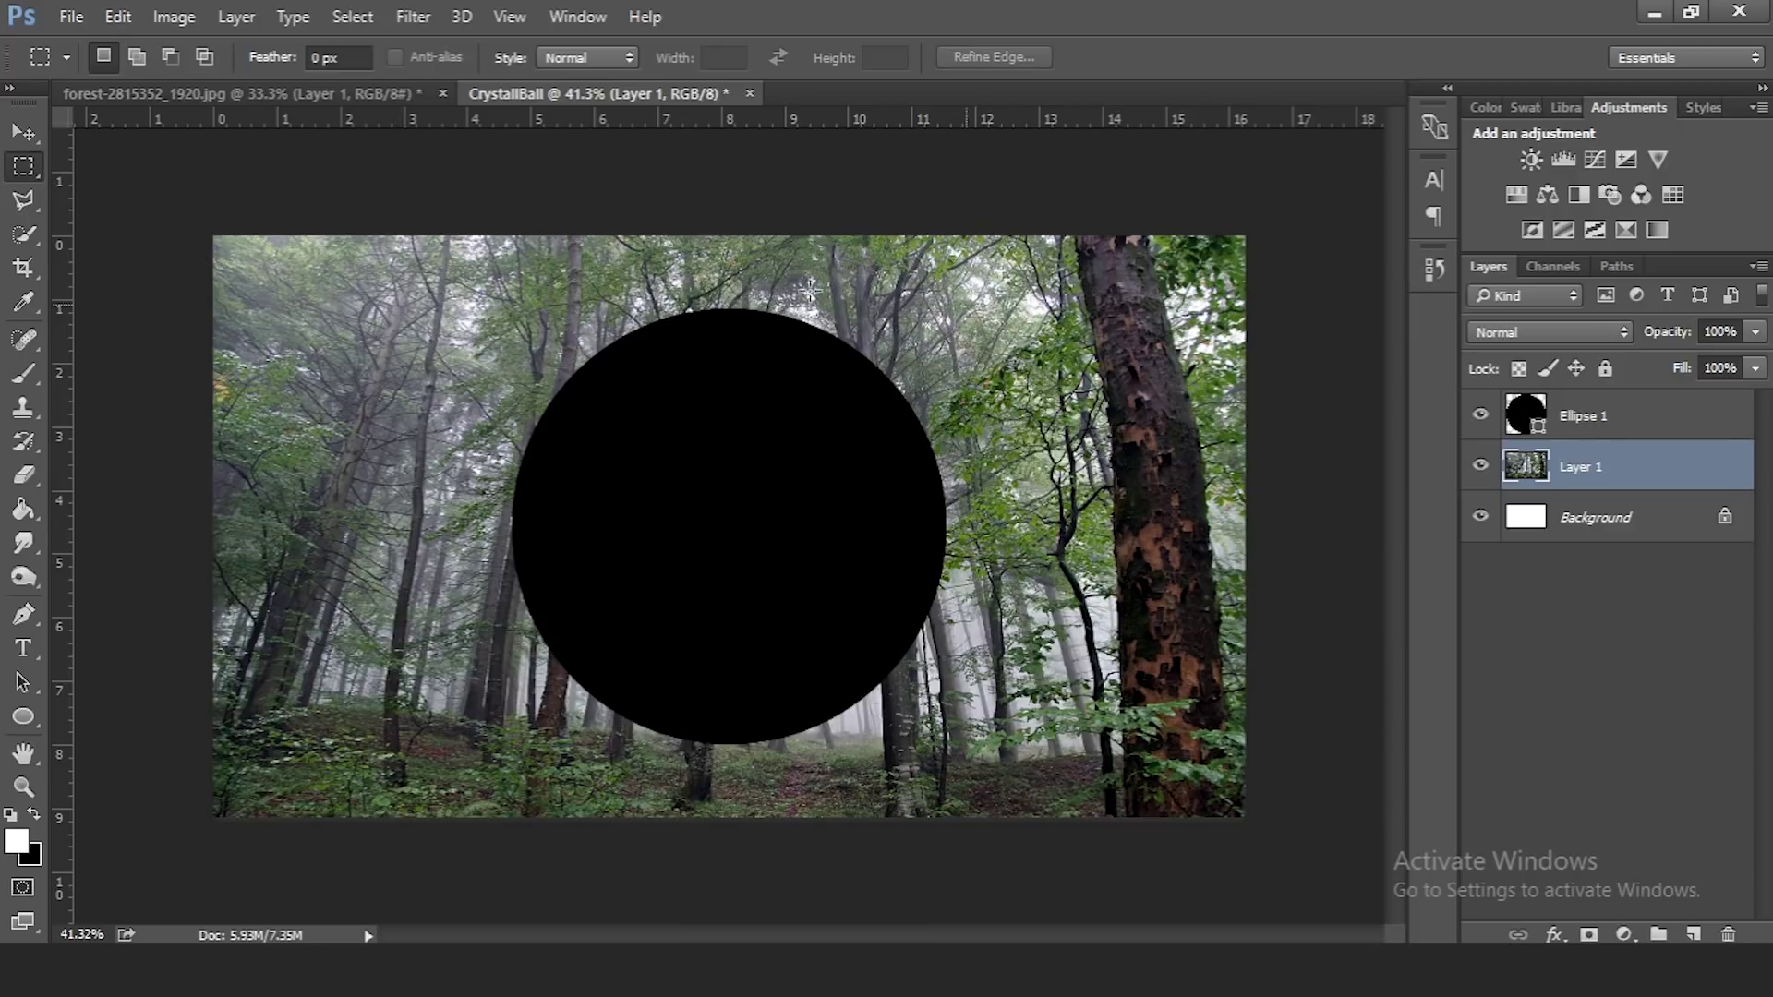
click(24, 132)
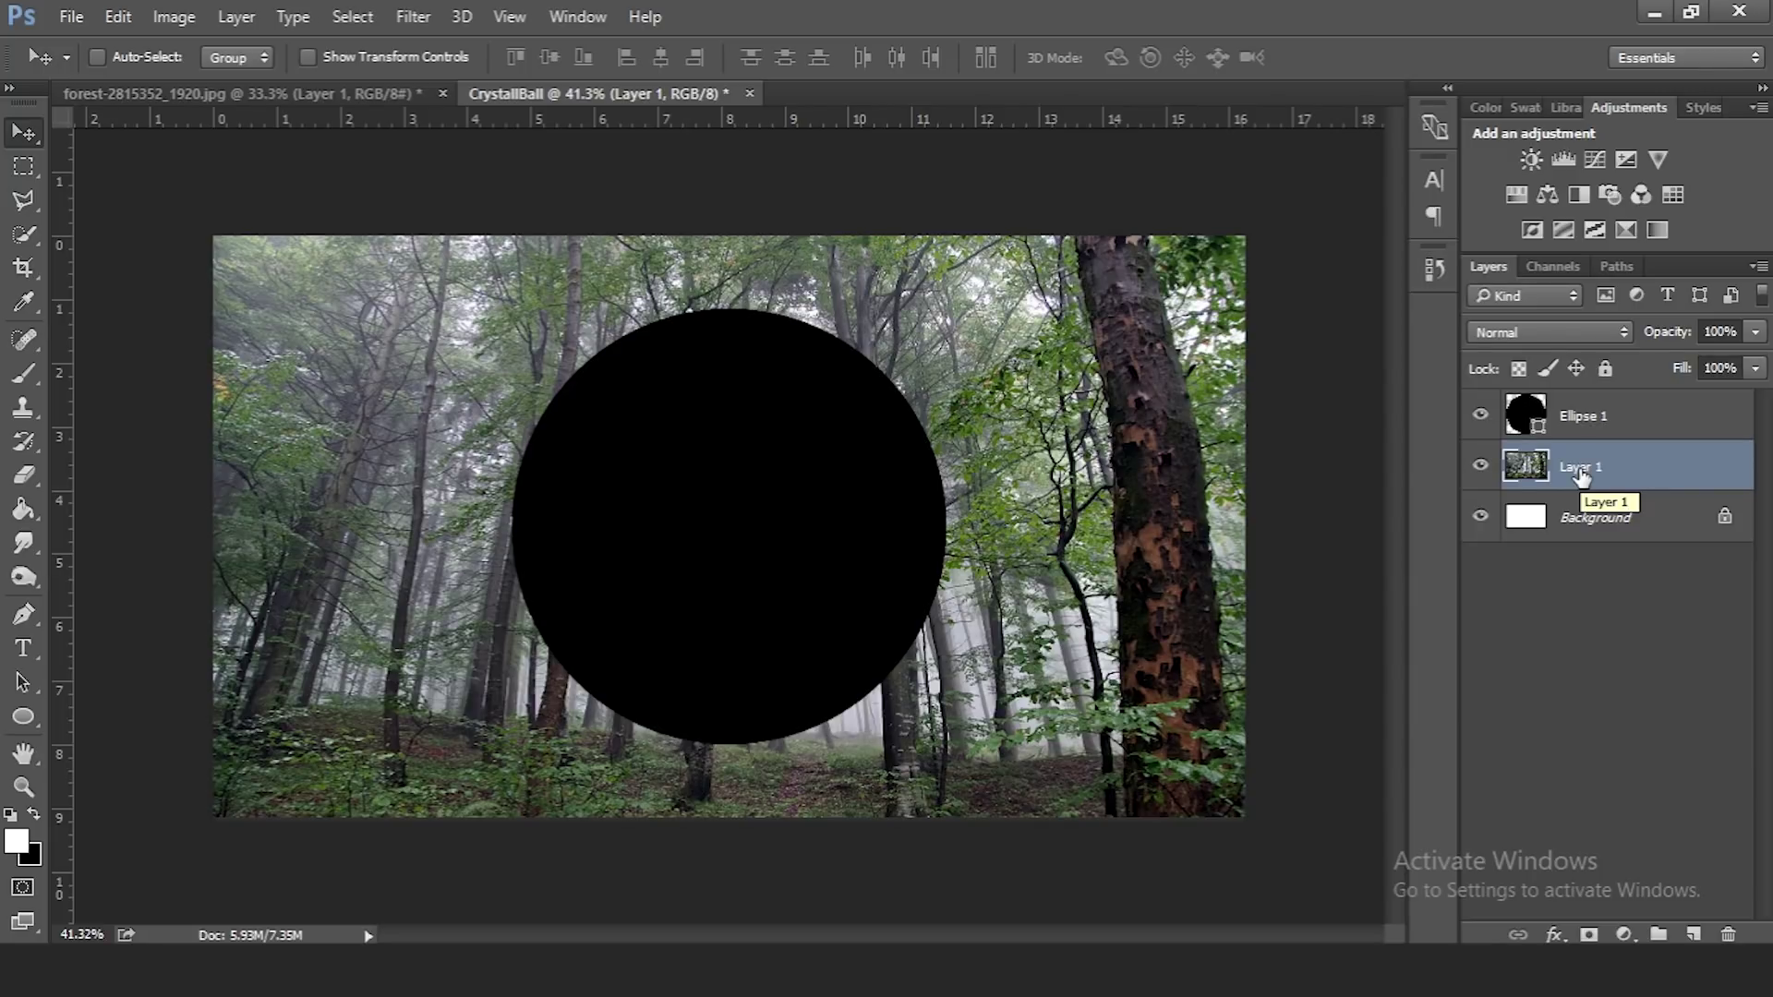
key(ctrl)
key(ctrl+j)
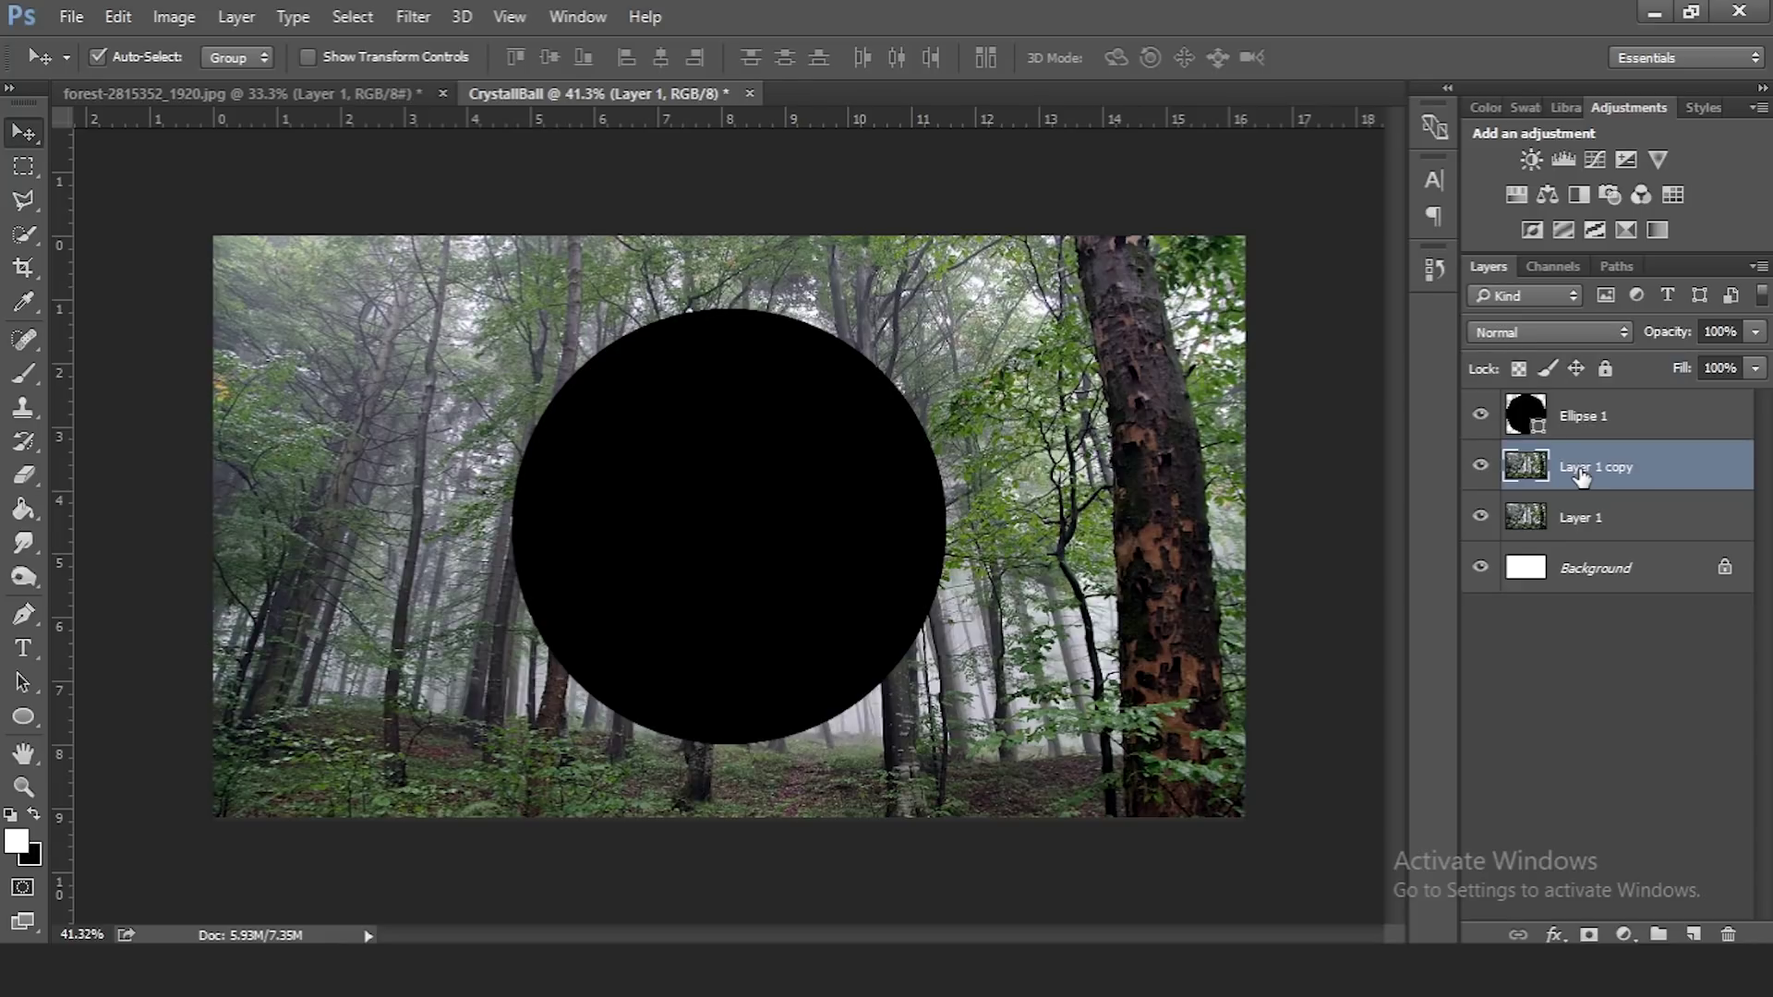
drag(1581, 473, 1606, 412)
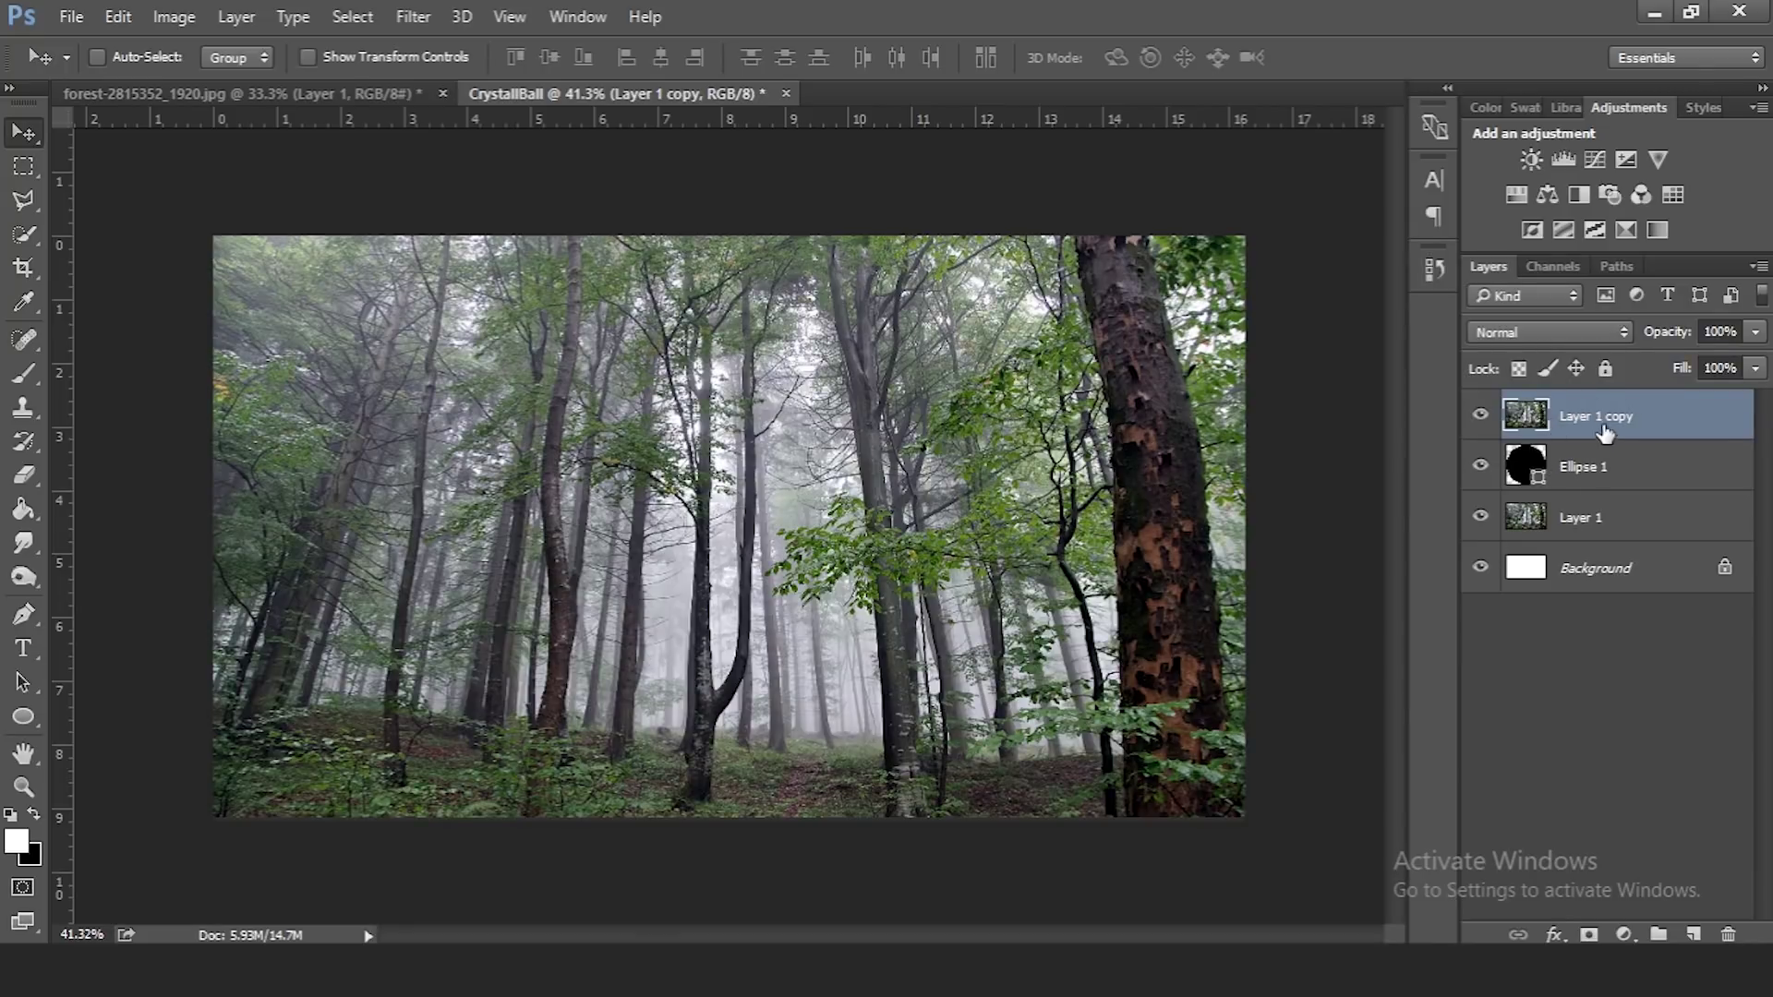
Apply the Spherize filter at 100% in Normal mode to the forest copy and clip that layer to the circle
click(412, 17)
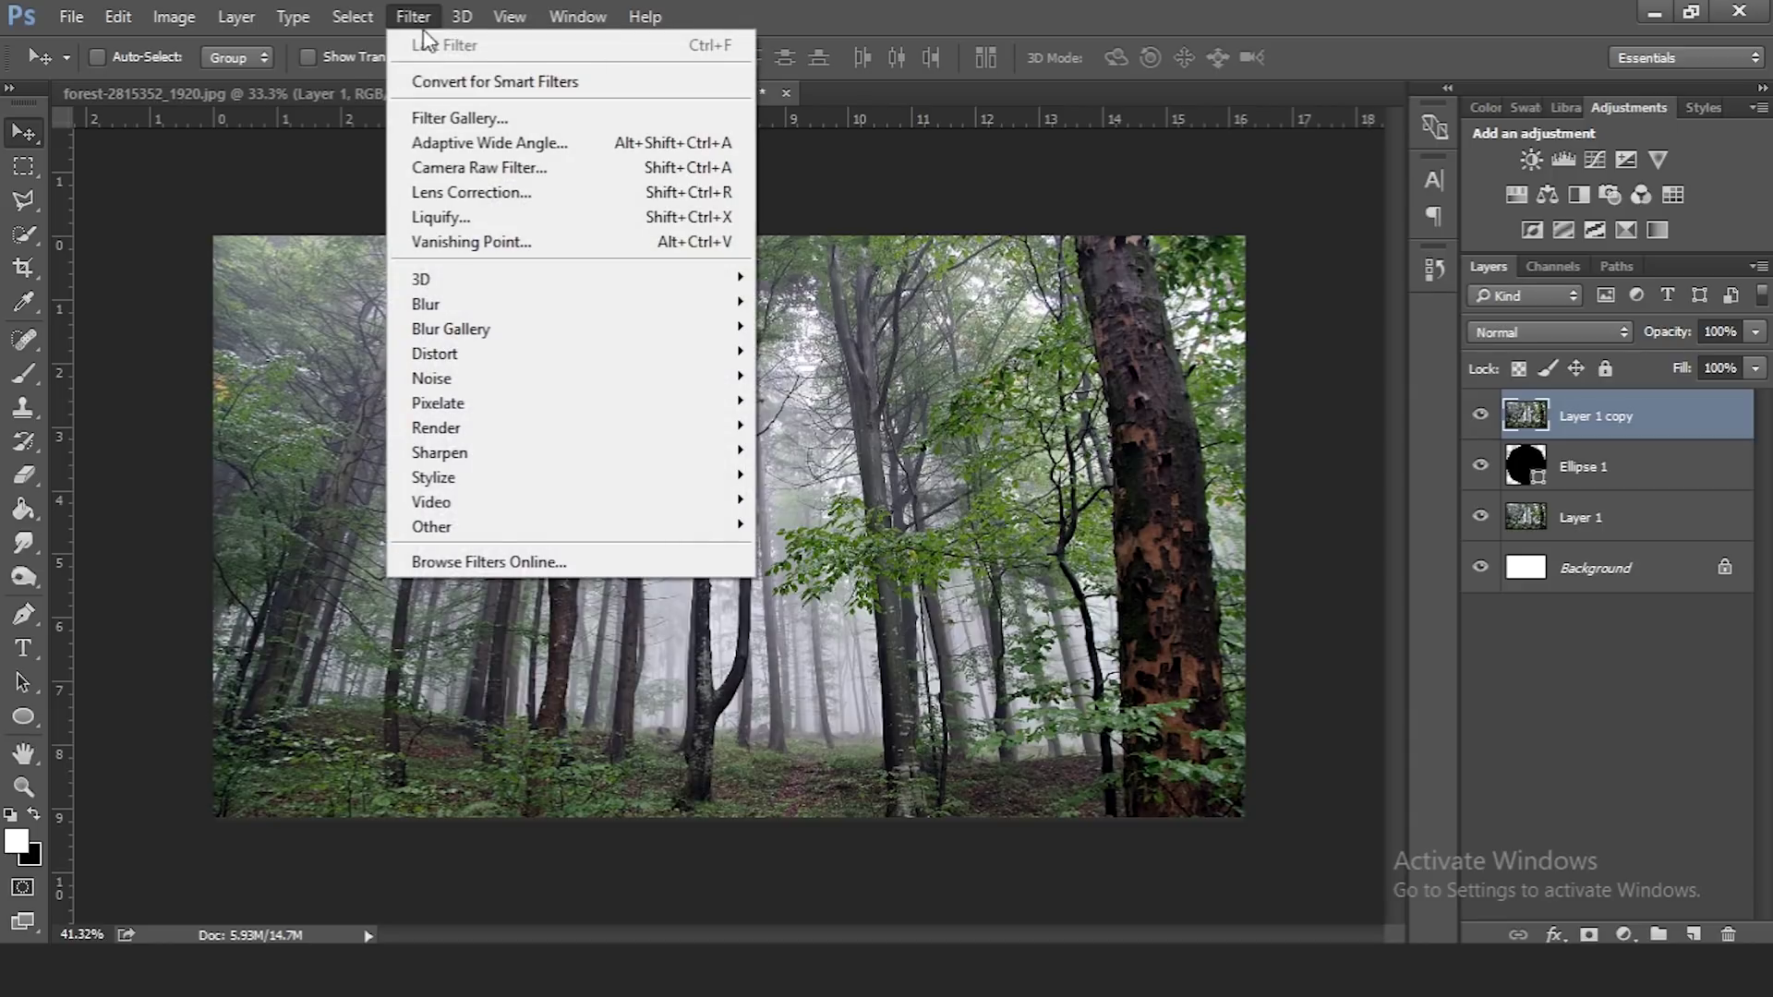
mouse_move(513, 357)
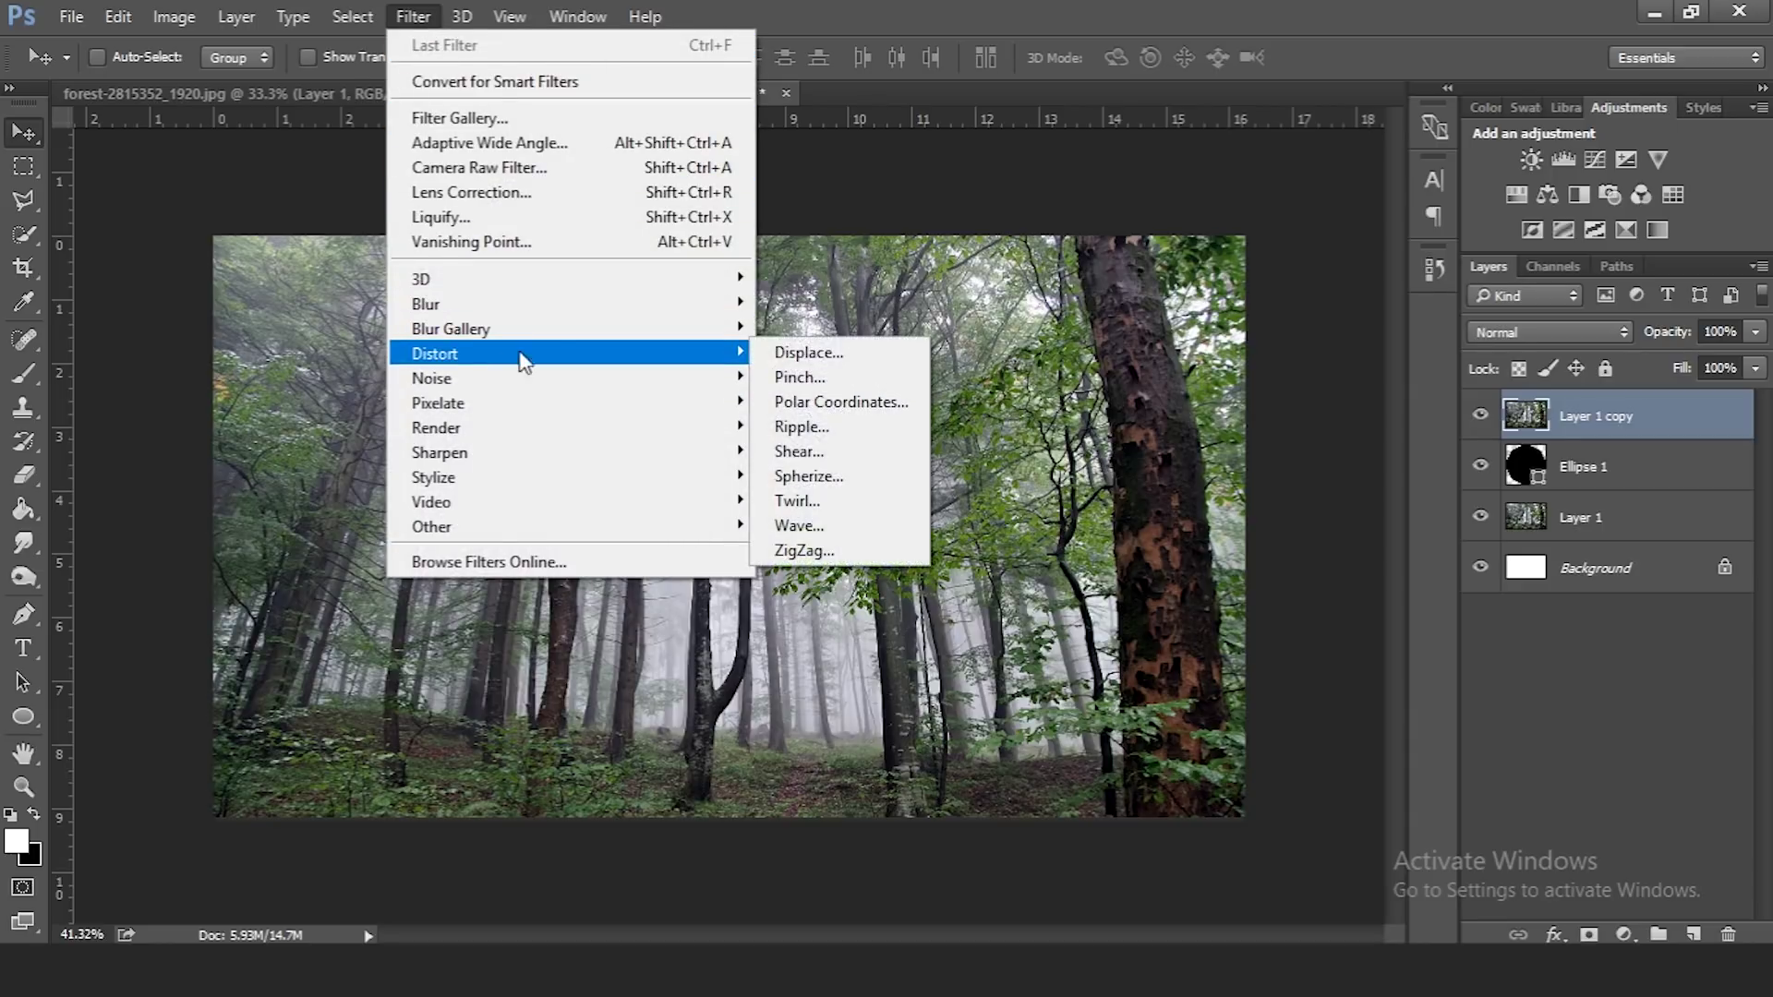
click(862, 476)
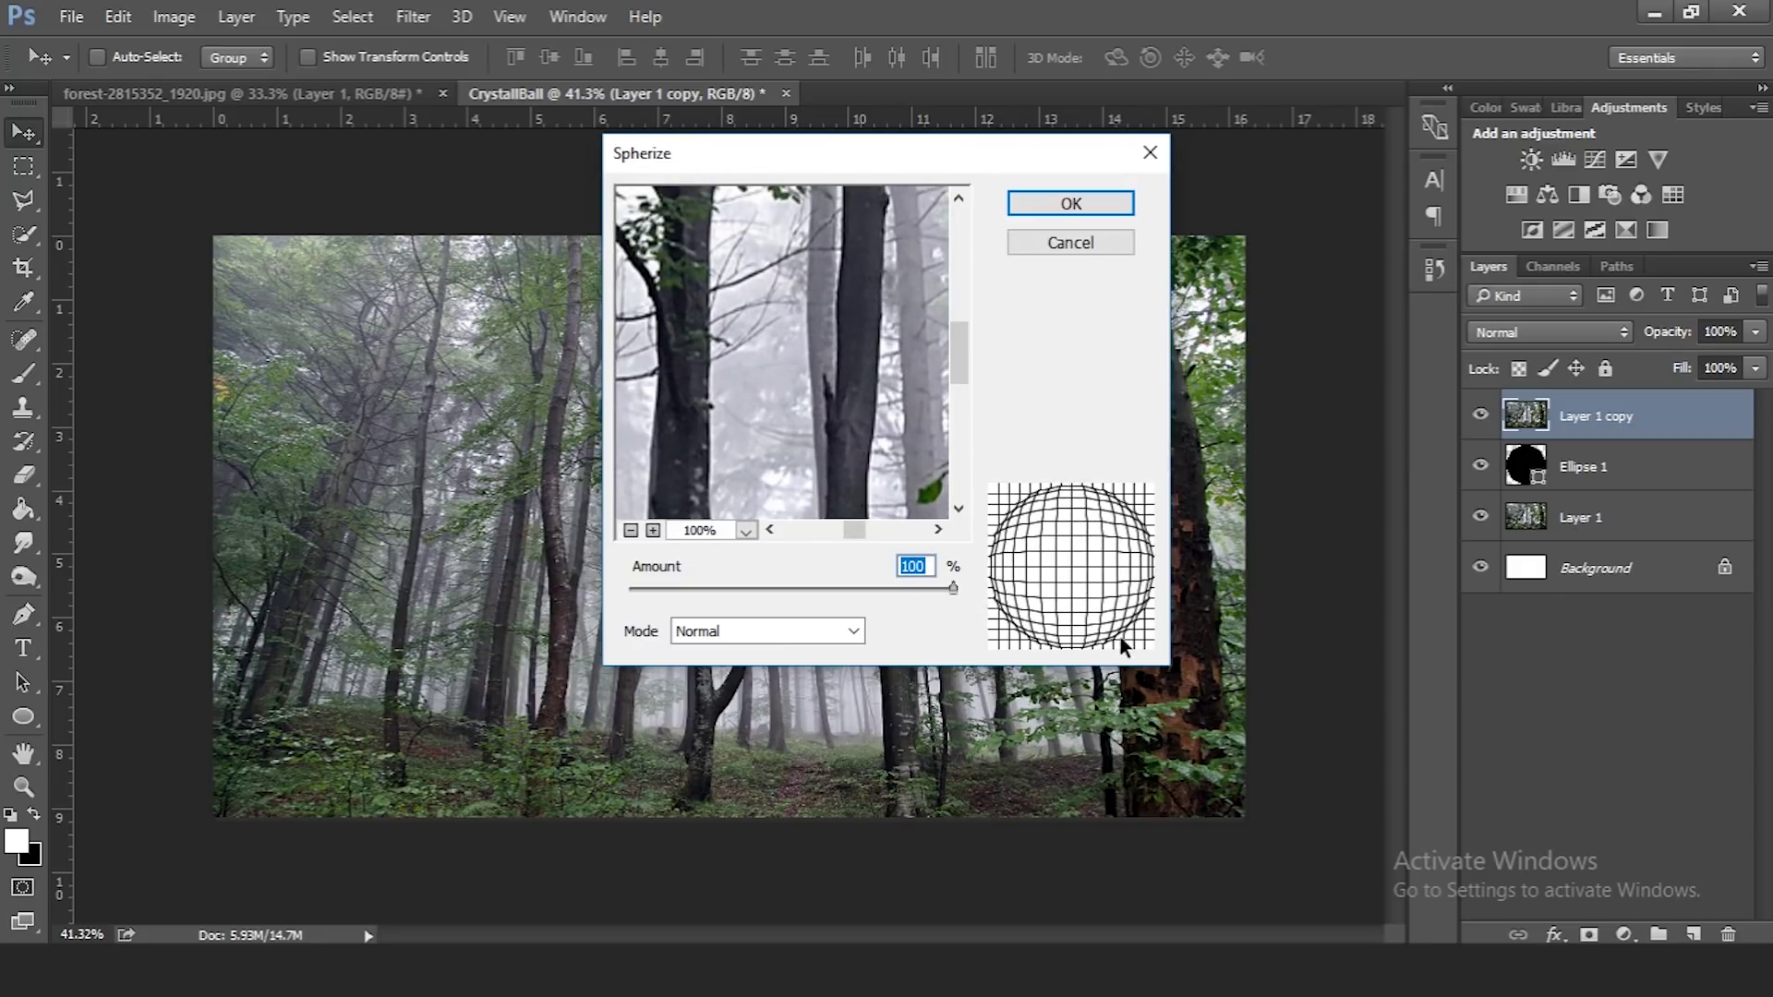
click(1069, 204)
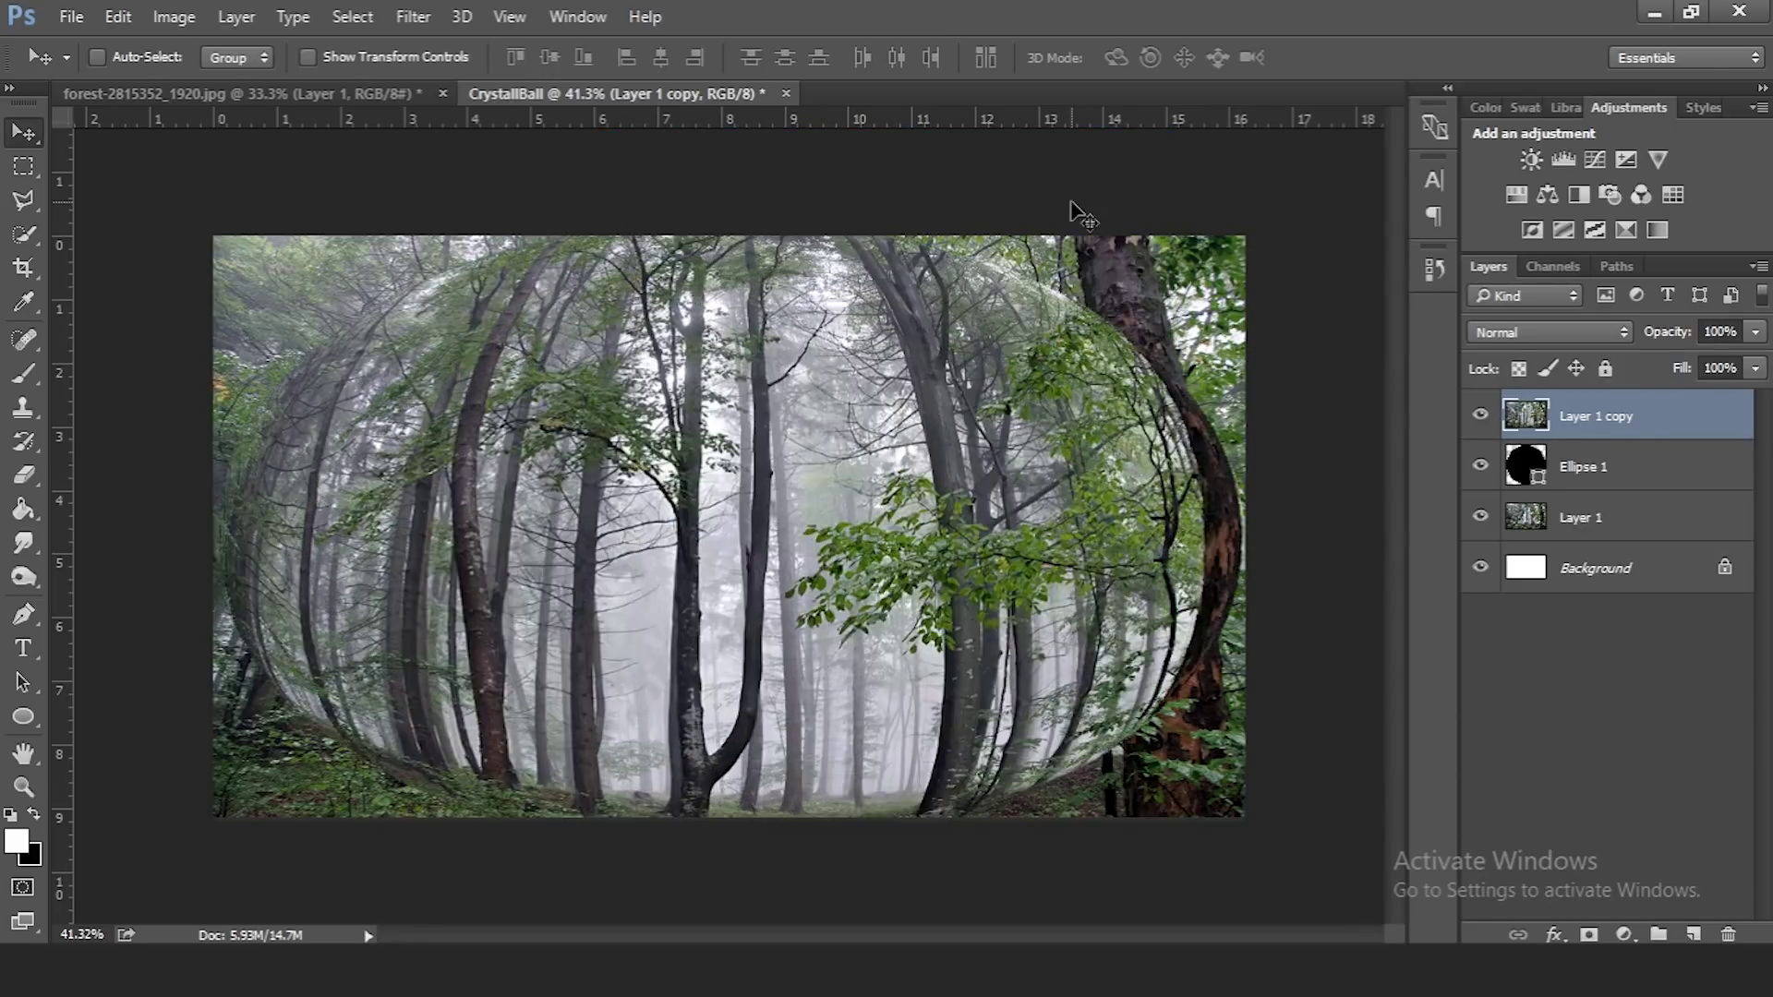
right_click(1600, 418)
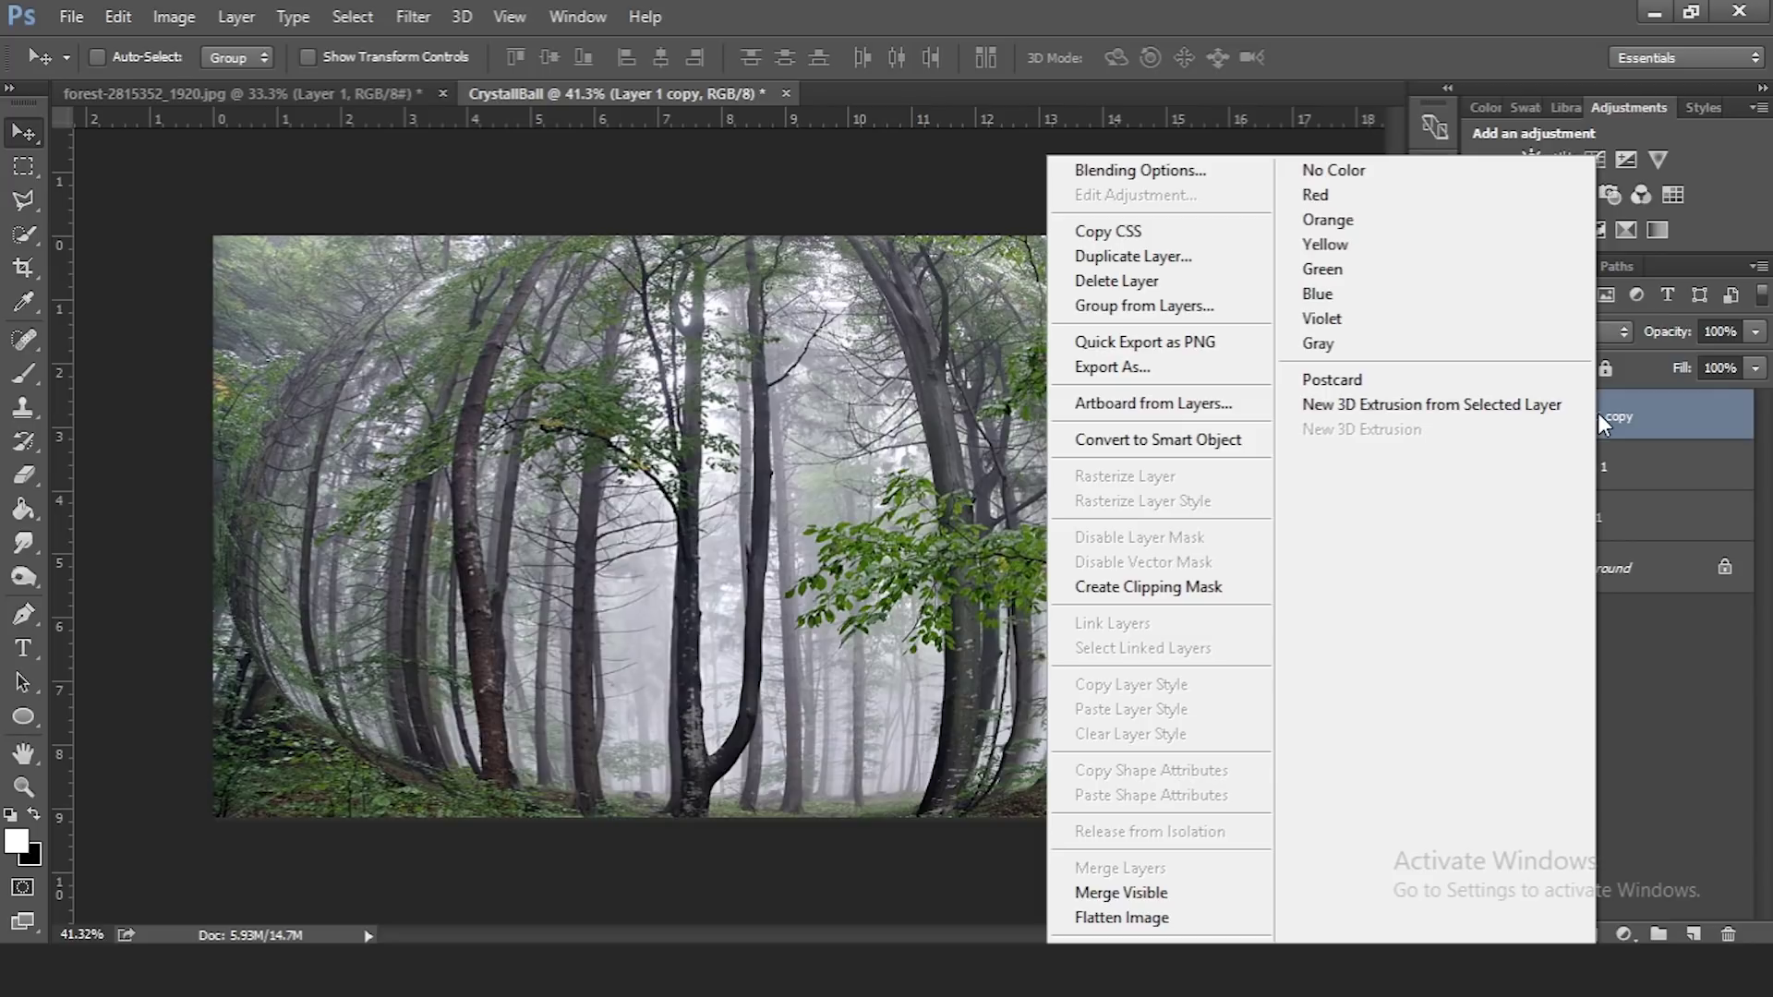
click(1233, 587)
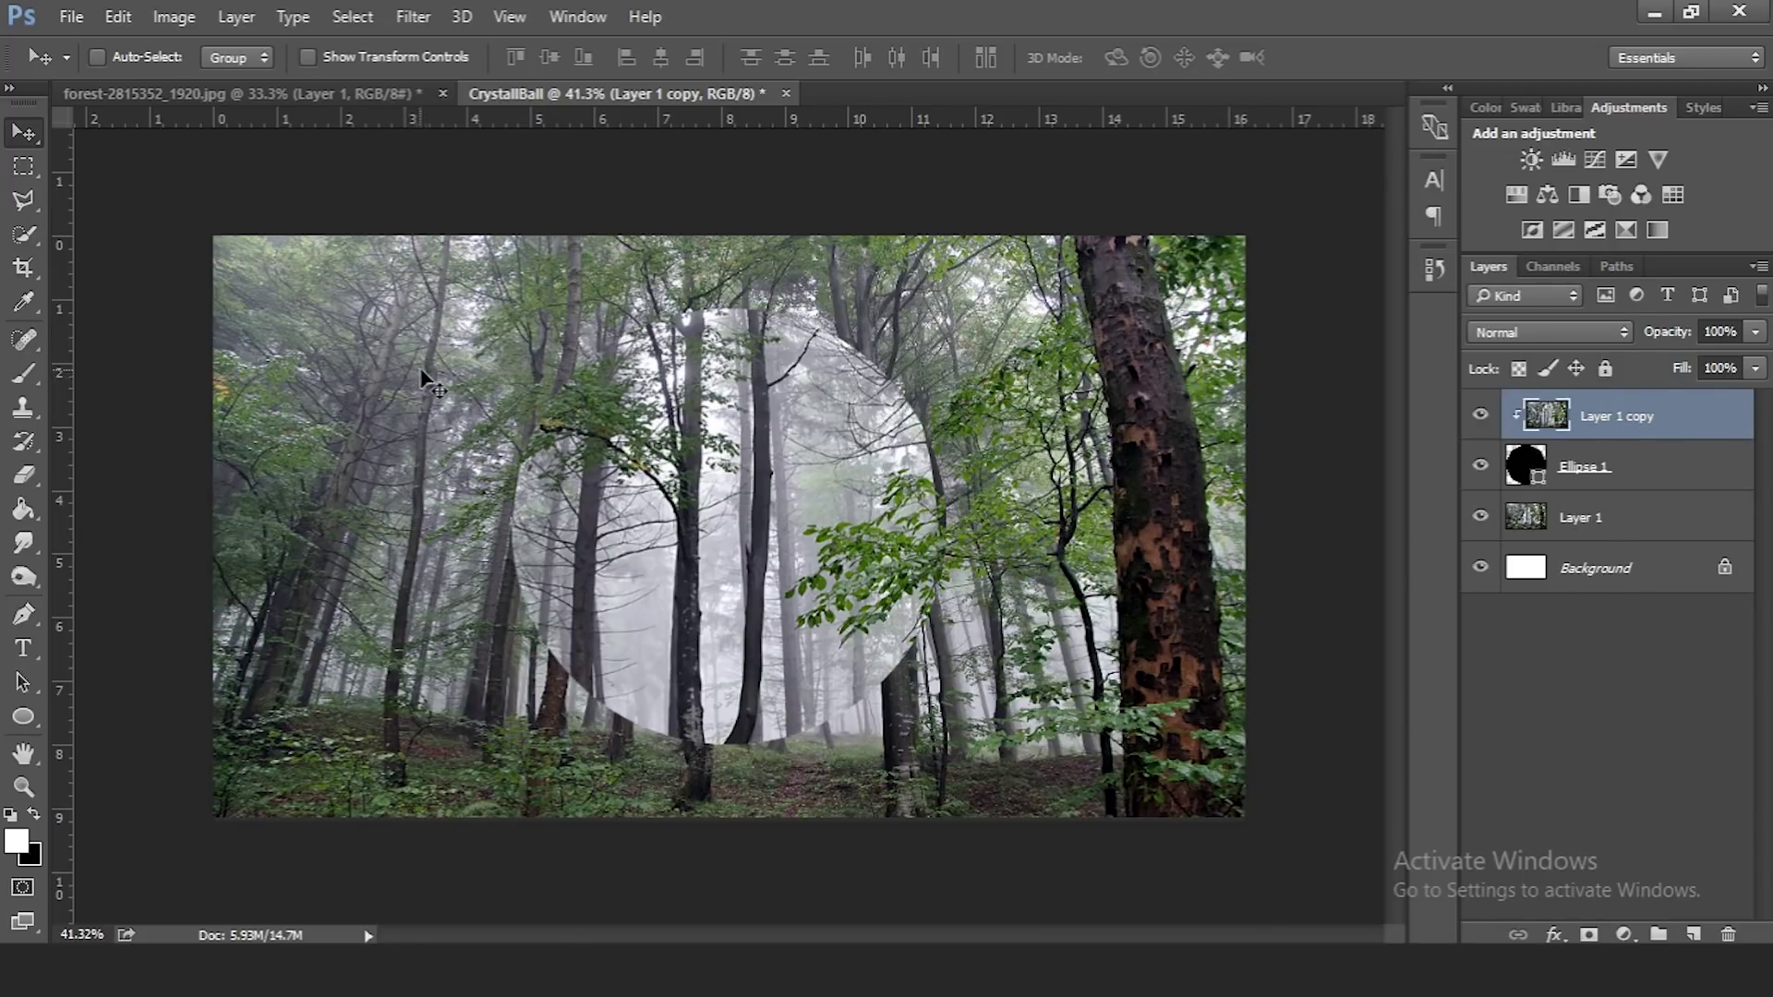
Transform the clipped forest copy so all four of its sides meet the edges of the circle
key(ctrl+t)
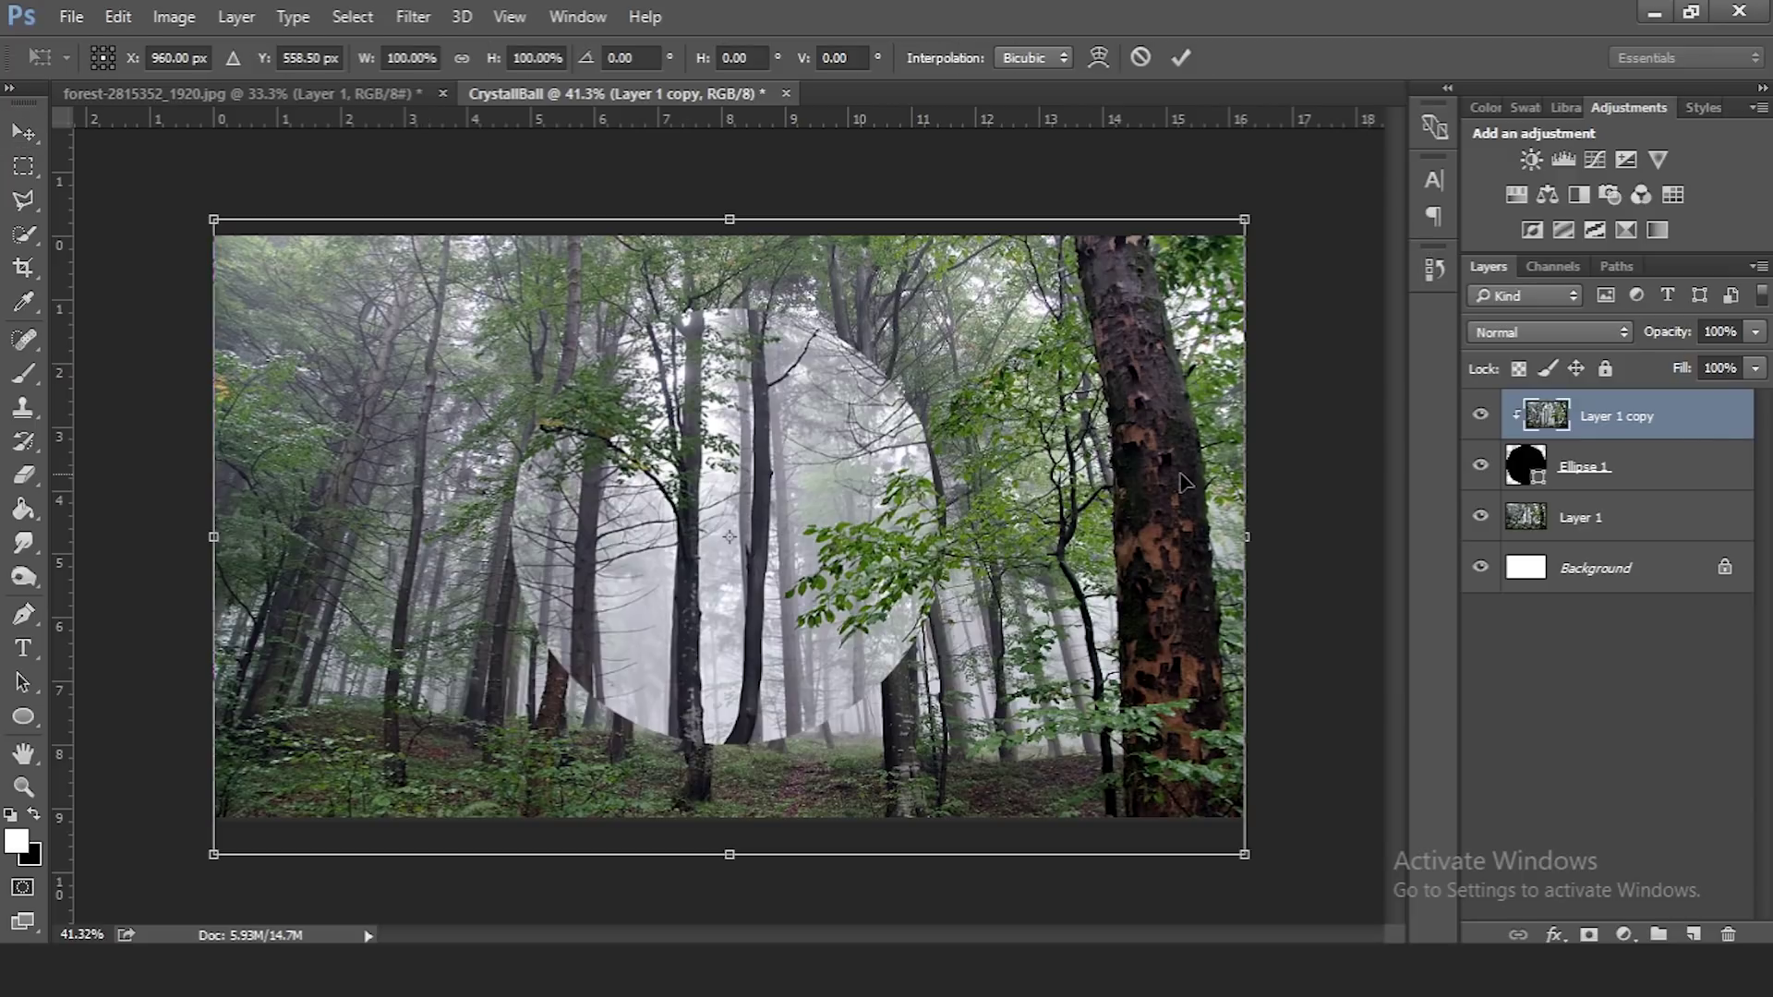
drag(1248, 536, 949, 531)
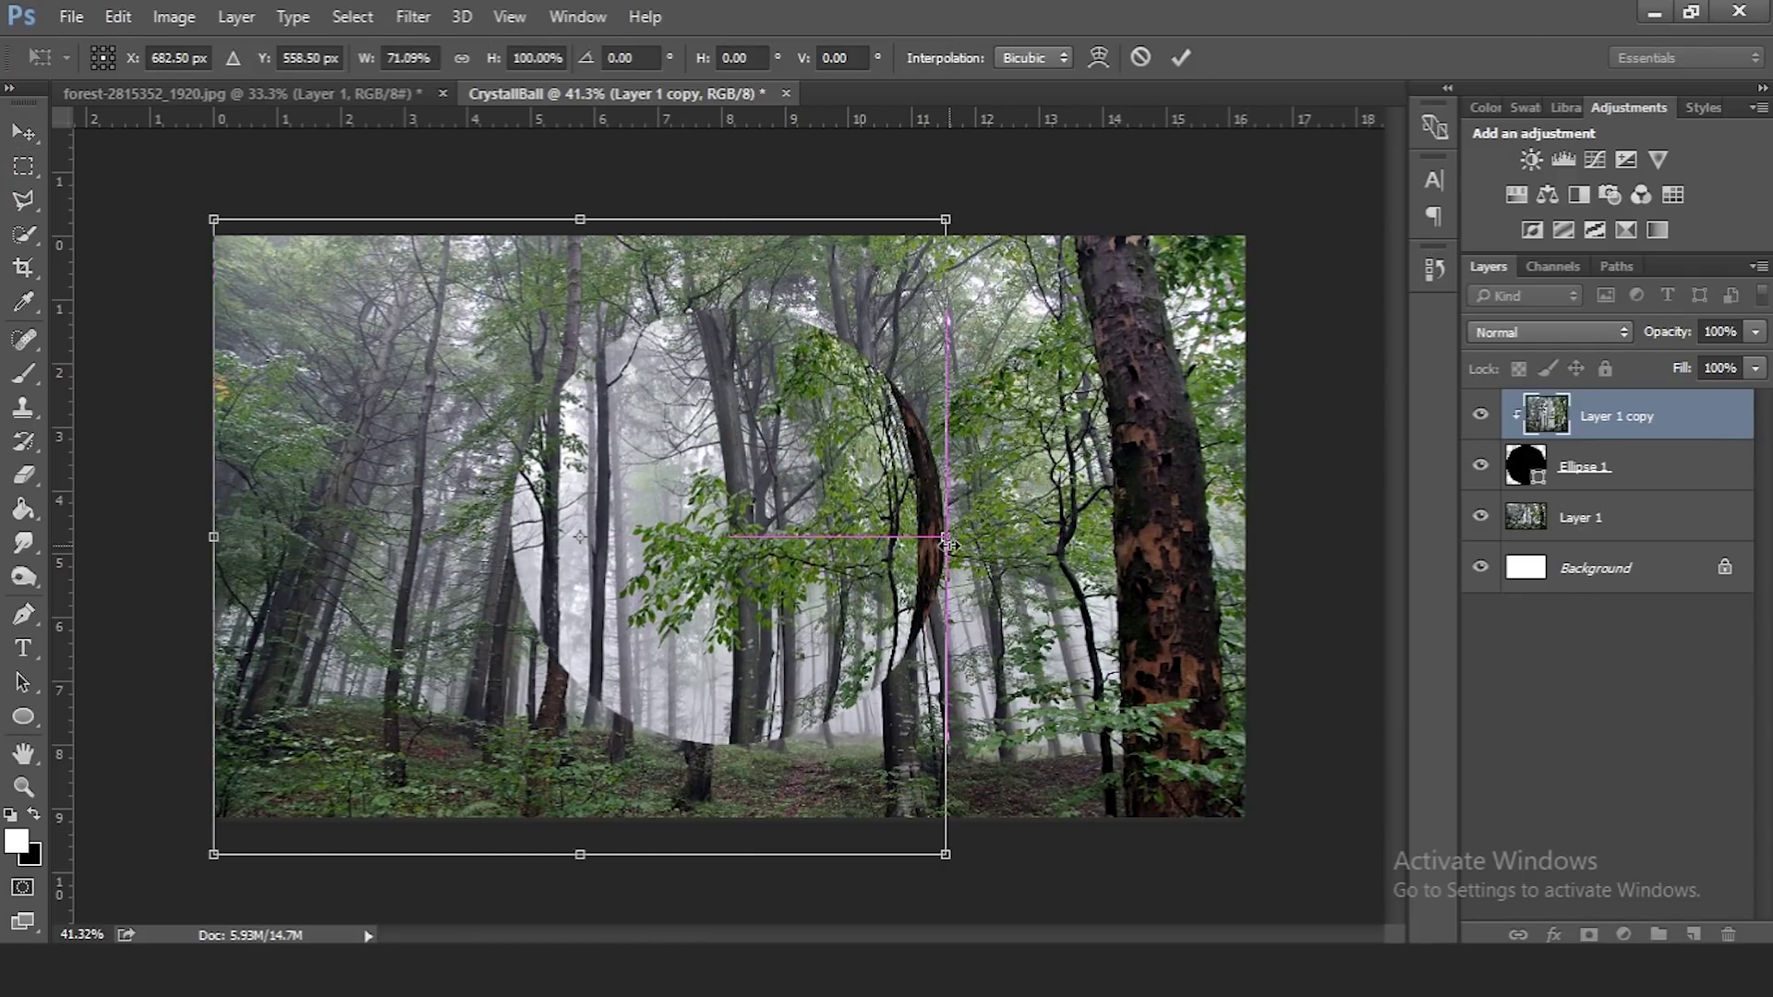
drag(214, 535, 522, 529)
drag(729, 220, 730, 311)
drag(729, 854, 729, 743)
click(1183, 55)
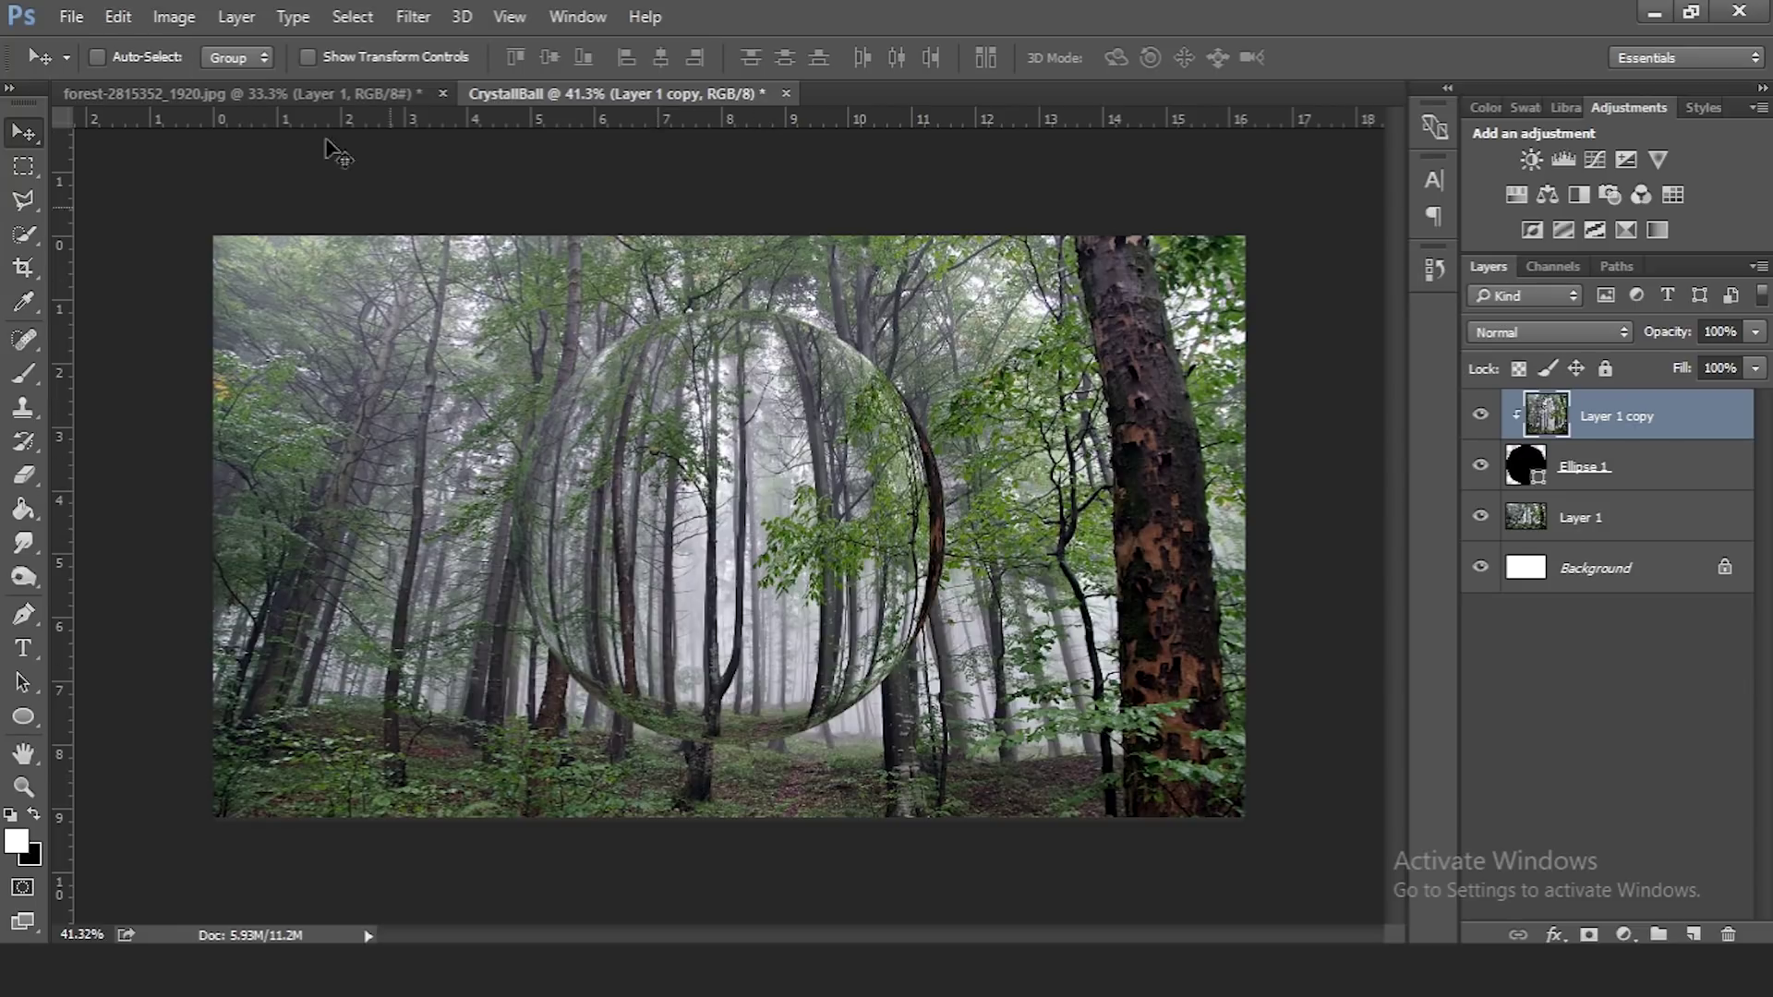
Try flipping the clipped forest copy horizontally, and undo the flip
click(120, 17)
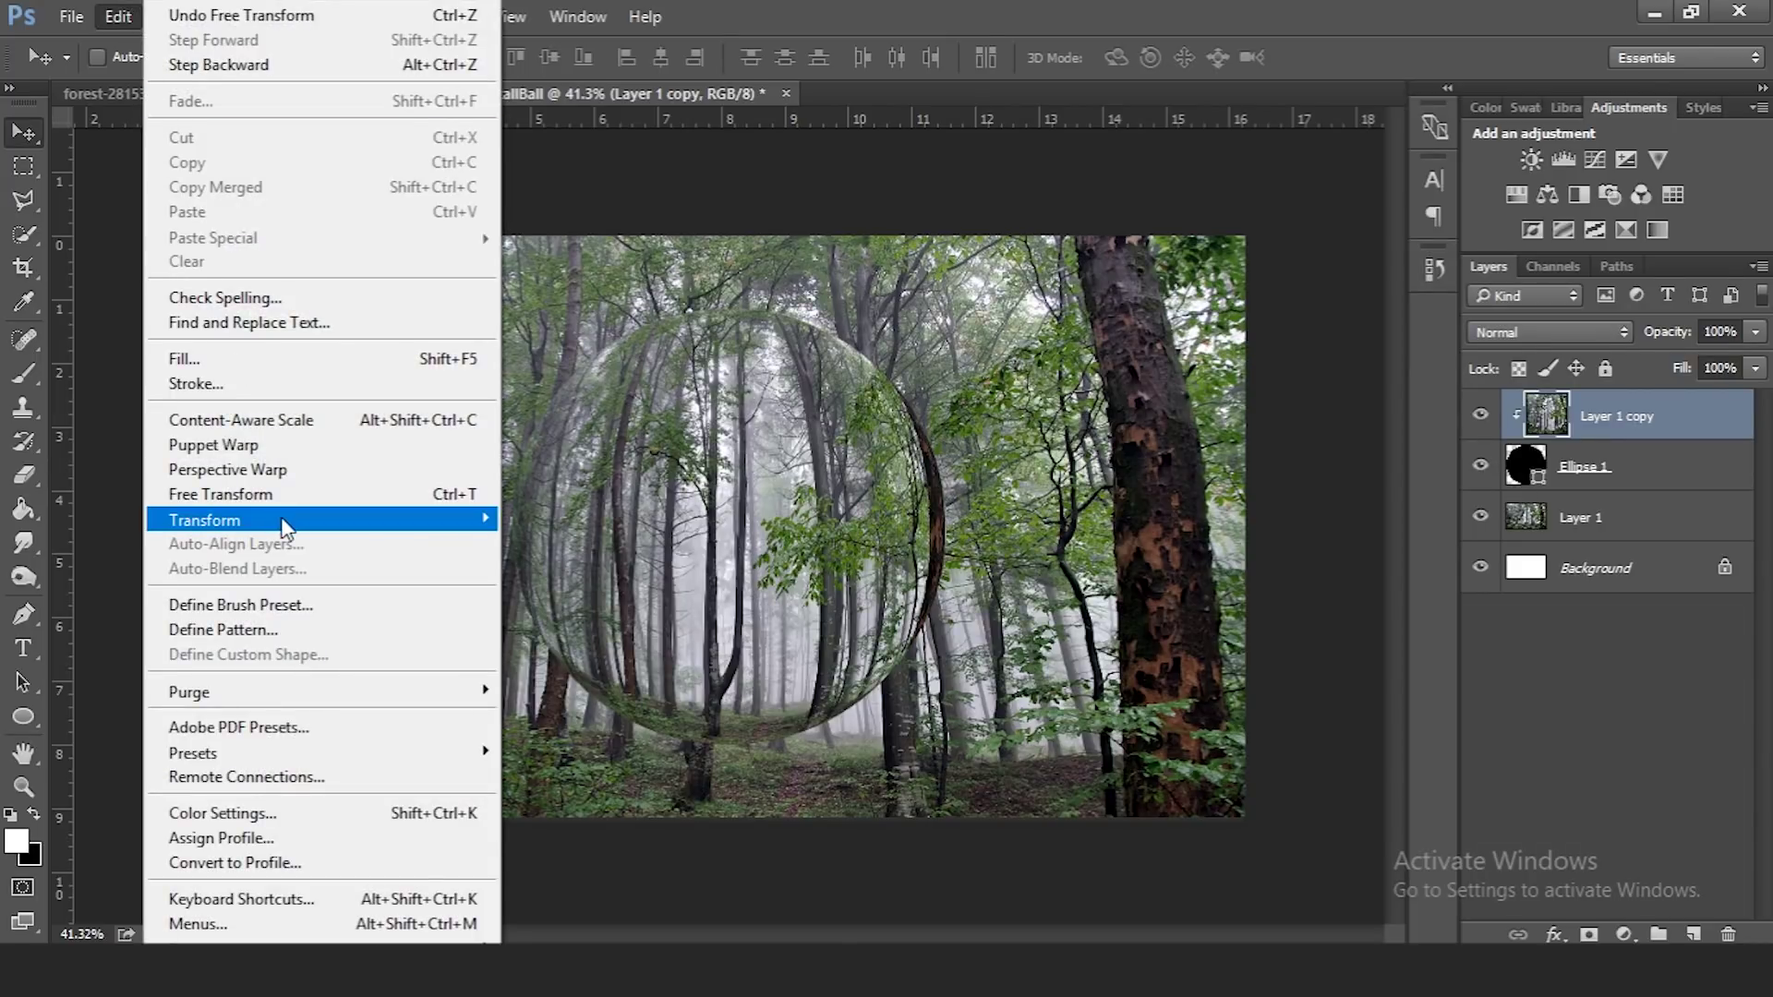
mouse_move(318, 522)
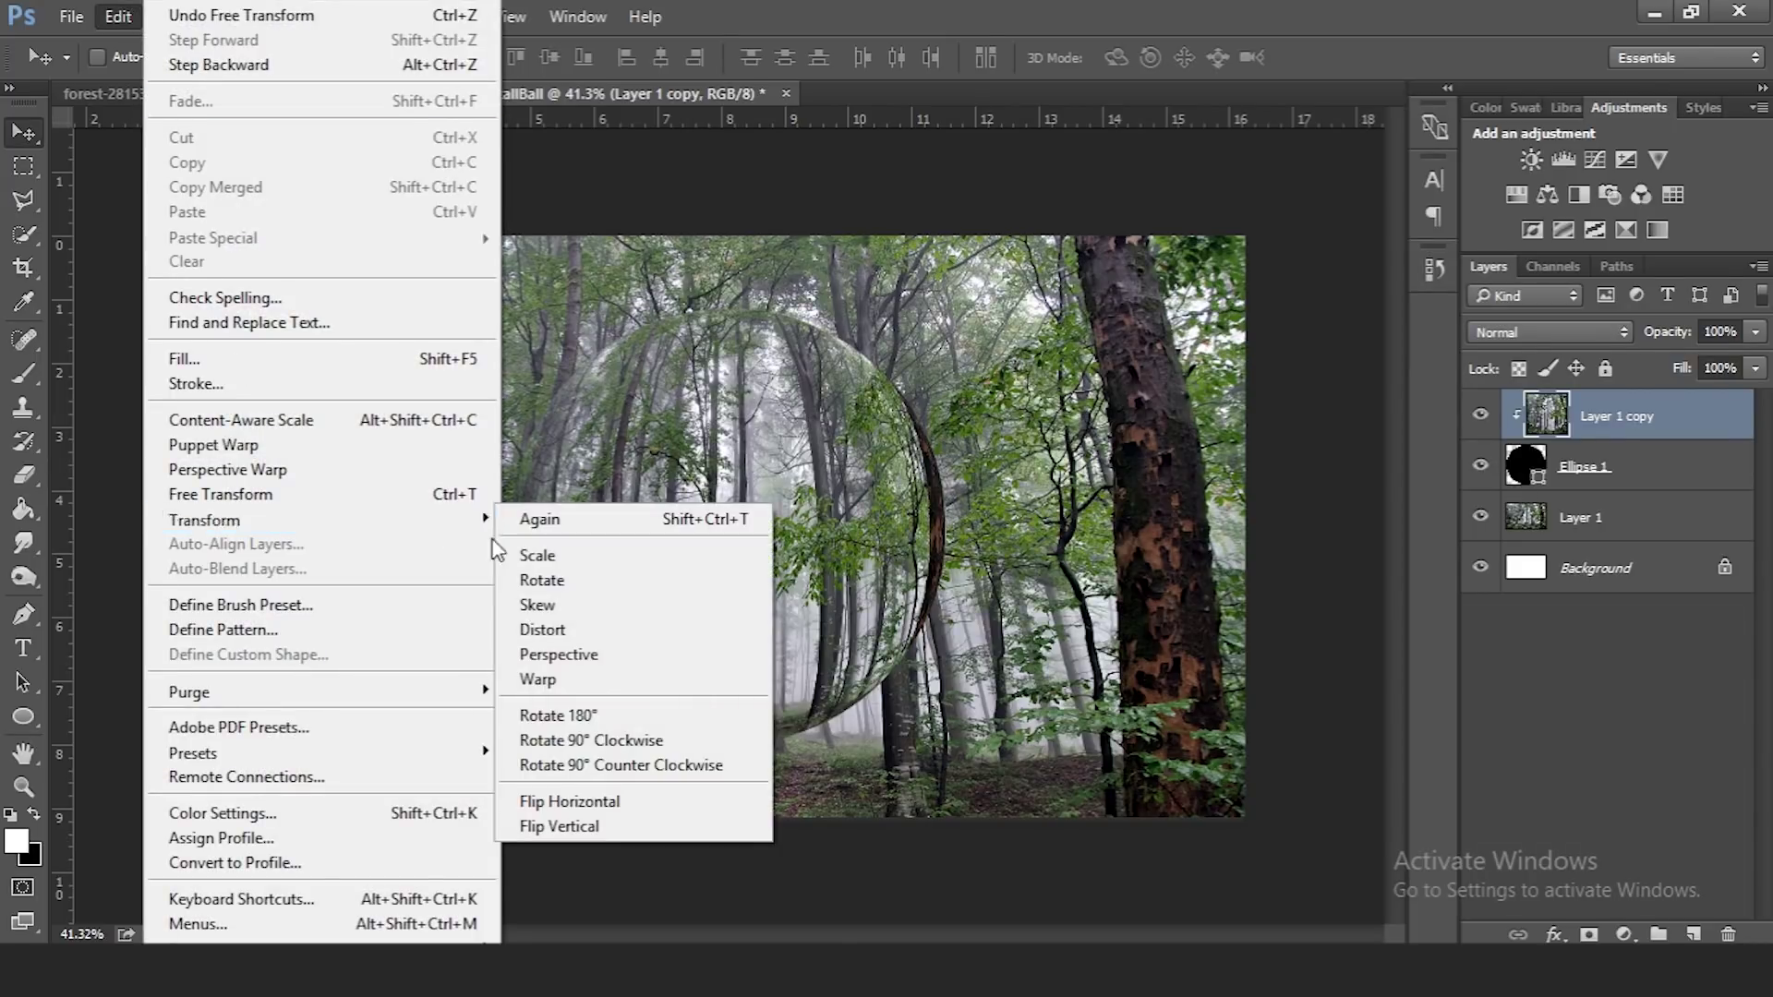
click(643, 801)
click(115, 20)
click(114, 18)
key(ctrl)
key(ctrl+z)
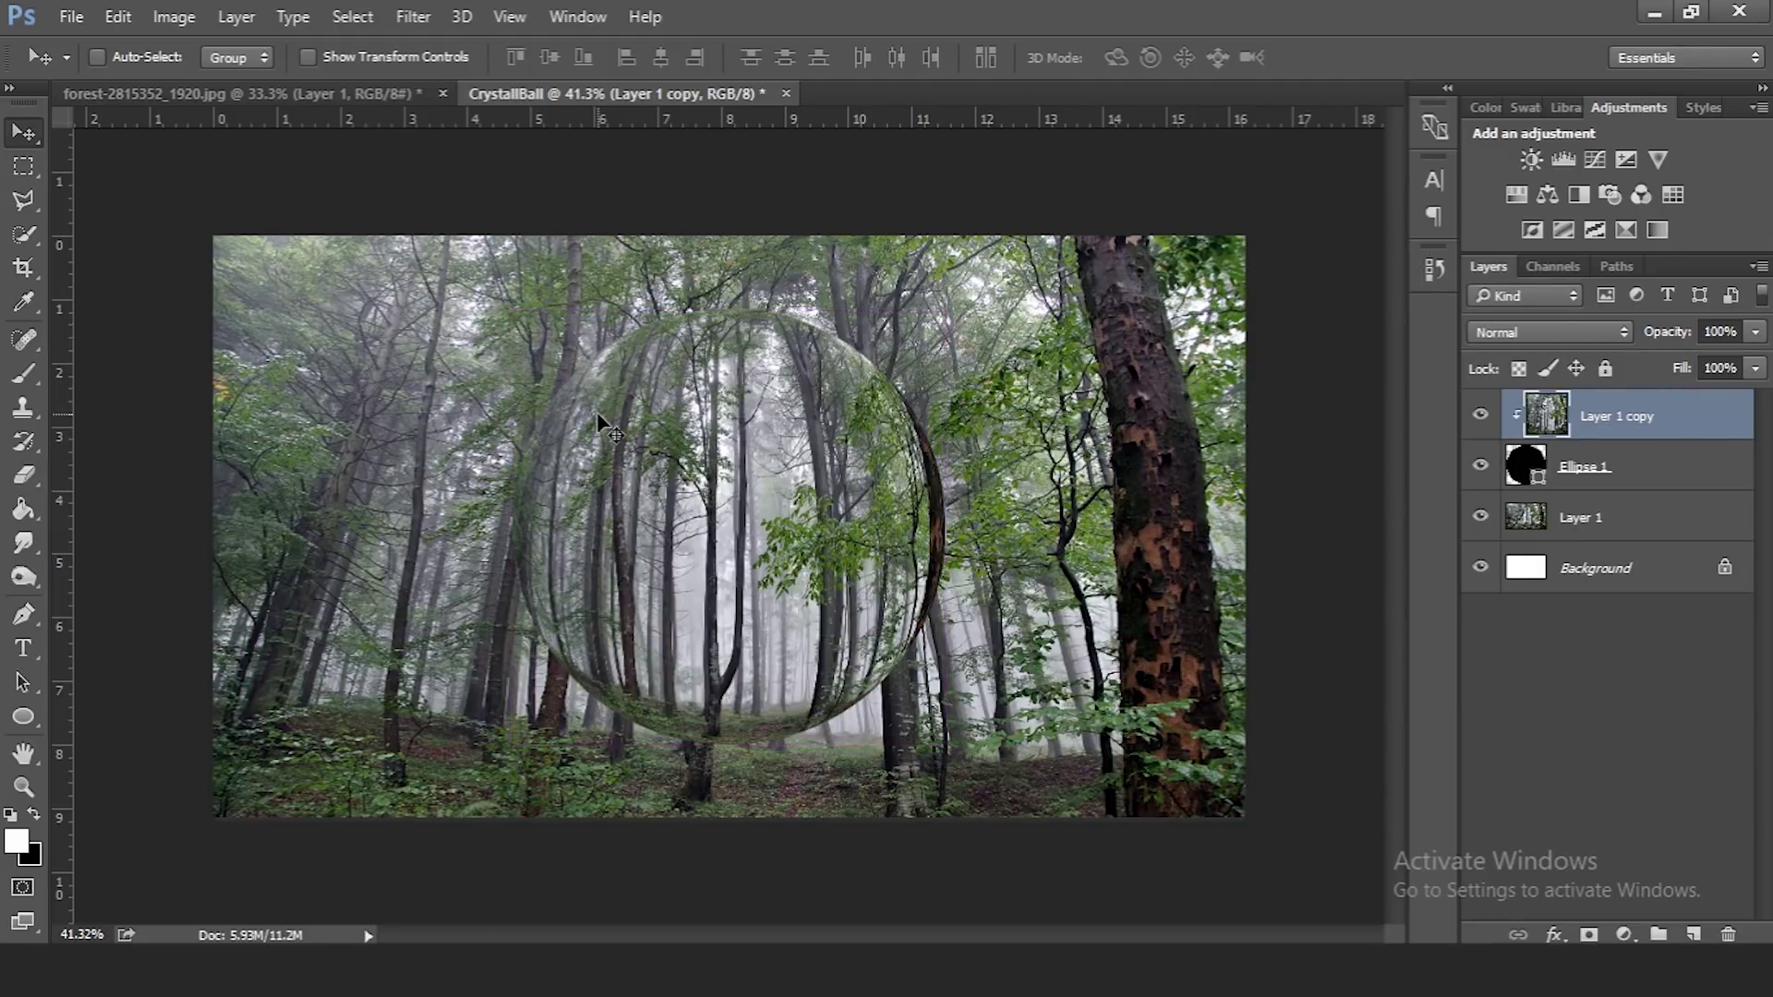
Flip the clipped forest copy vertically so the scene inside the circle is upside down
click(117, 19)
mouse_move(345, 518)
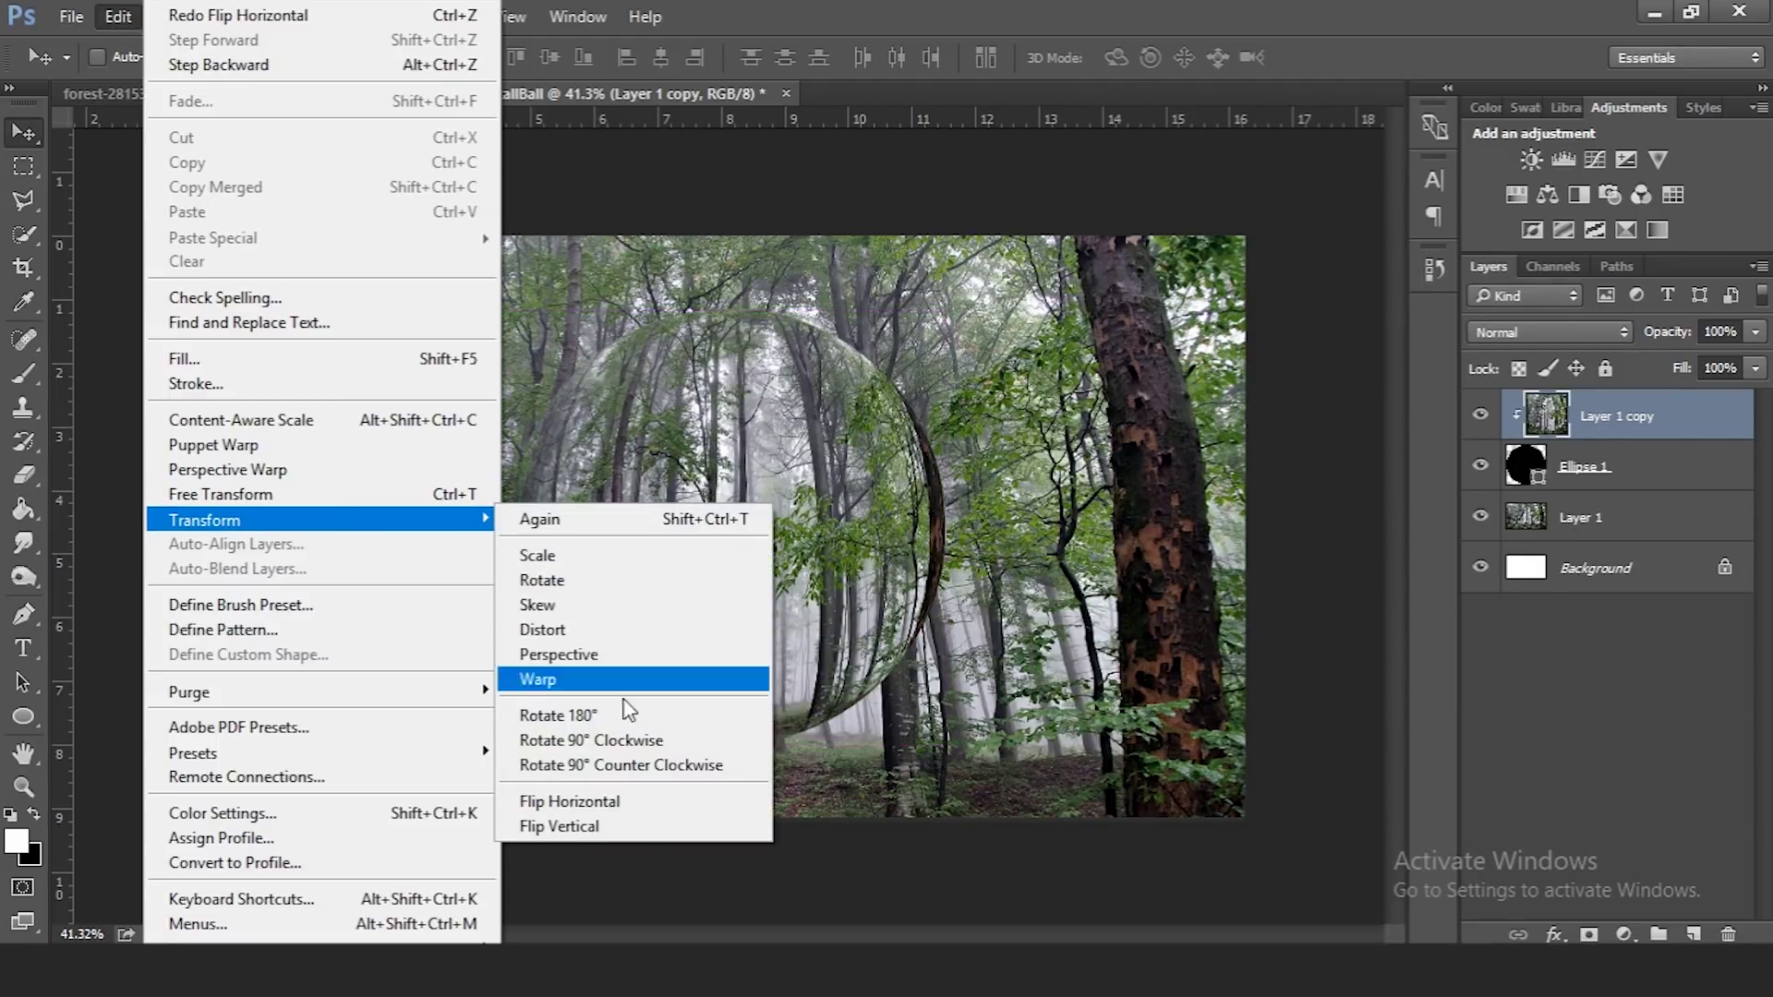
click(642, 827)
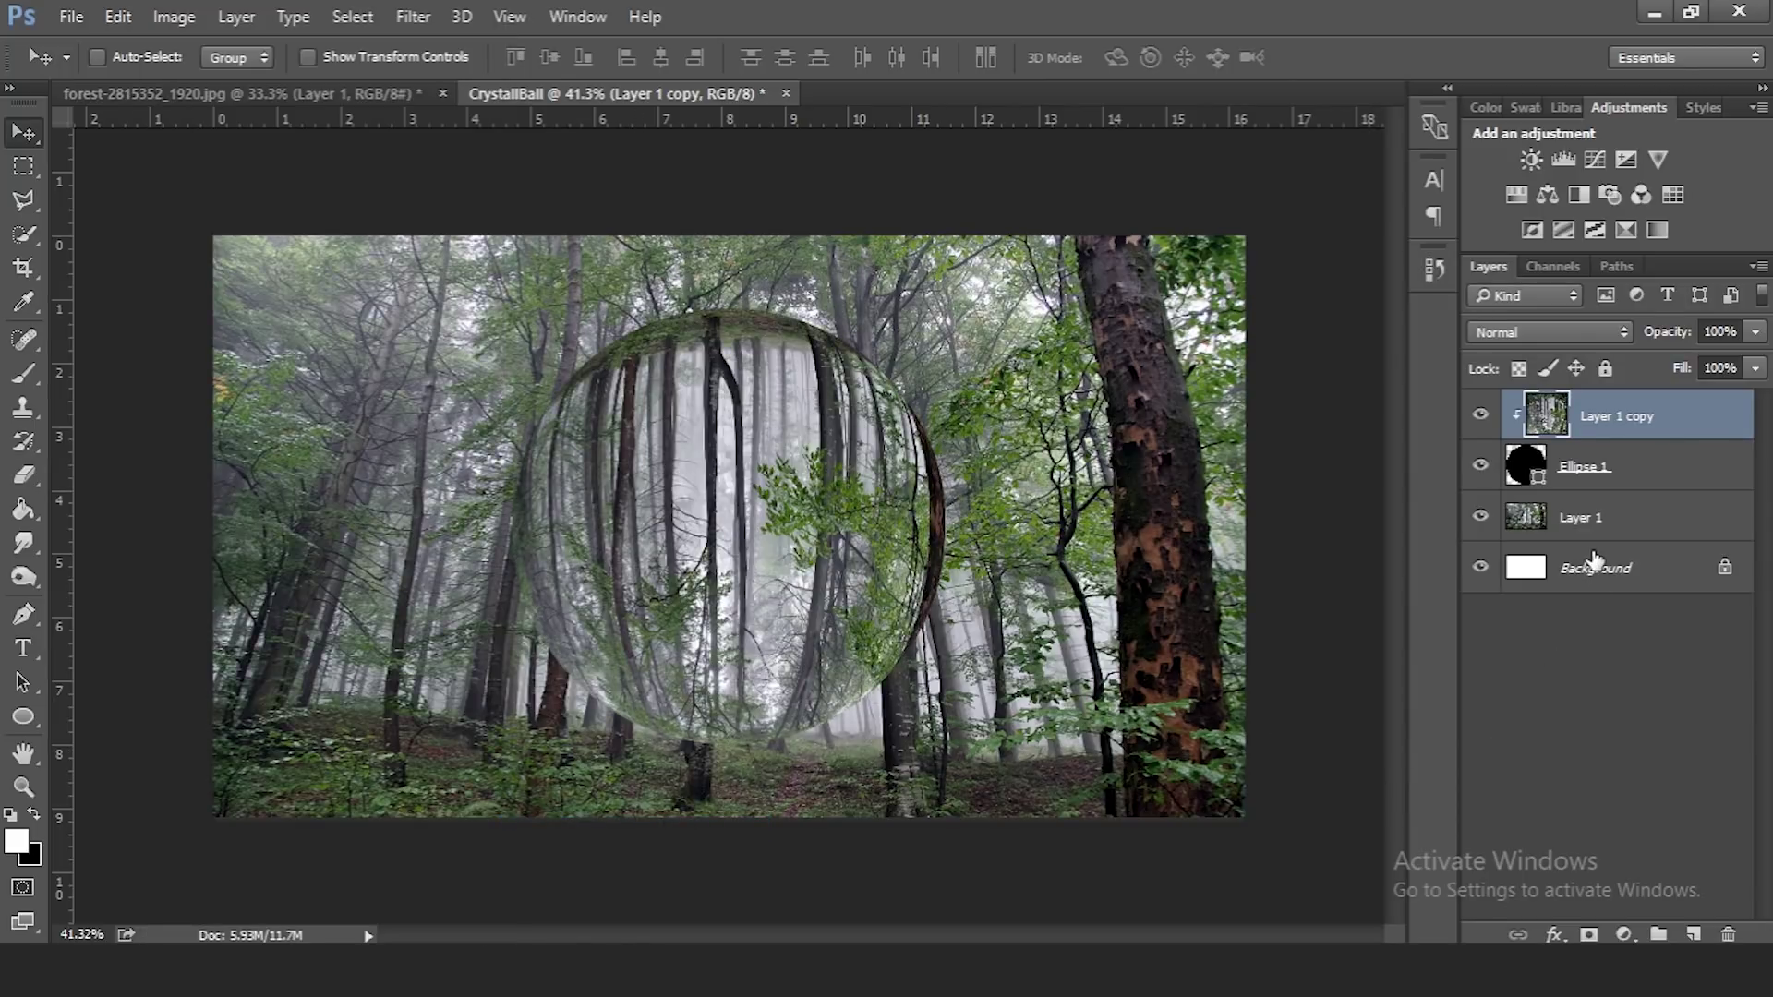
Duplicate the Ellipse 1 layer and bring the original Ellipse 1 above Layer 1 copy, keeping the duplicate beneath as the clipping base
click(1628, 479)
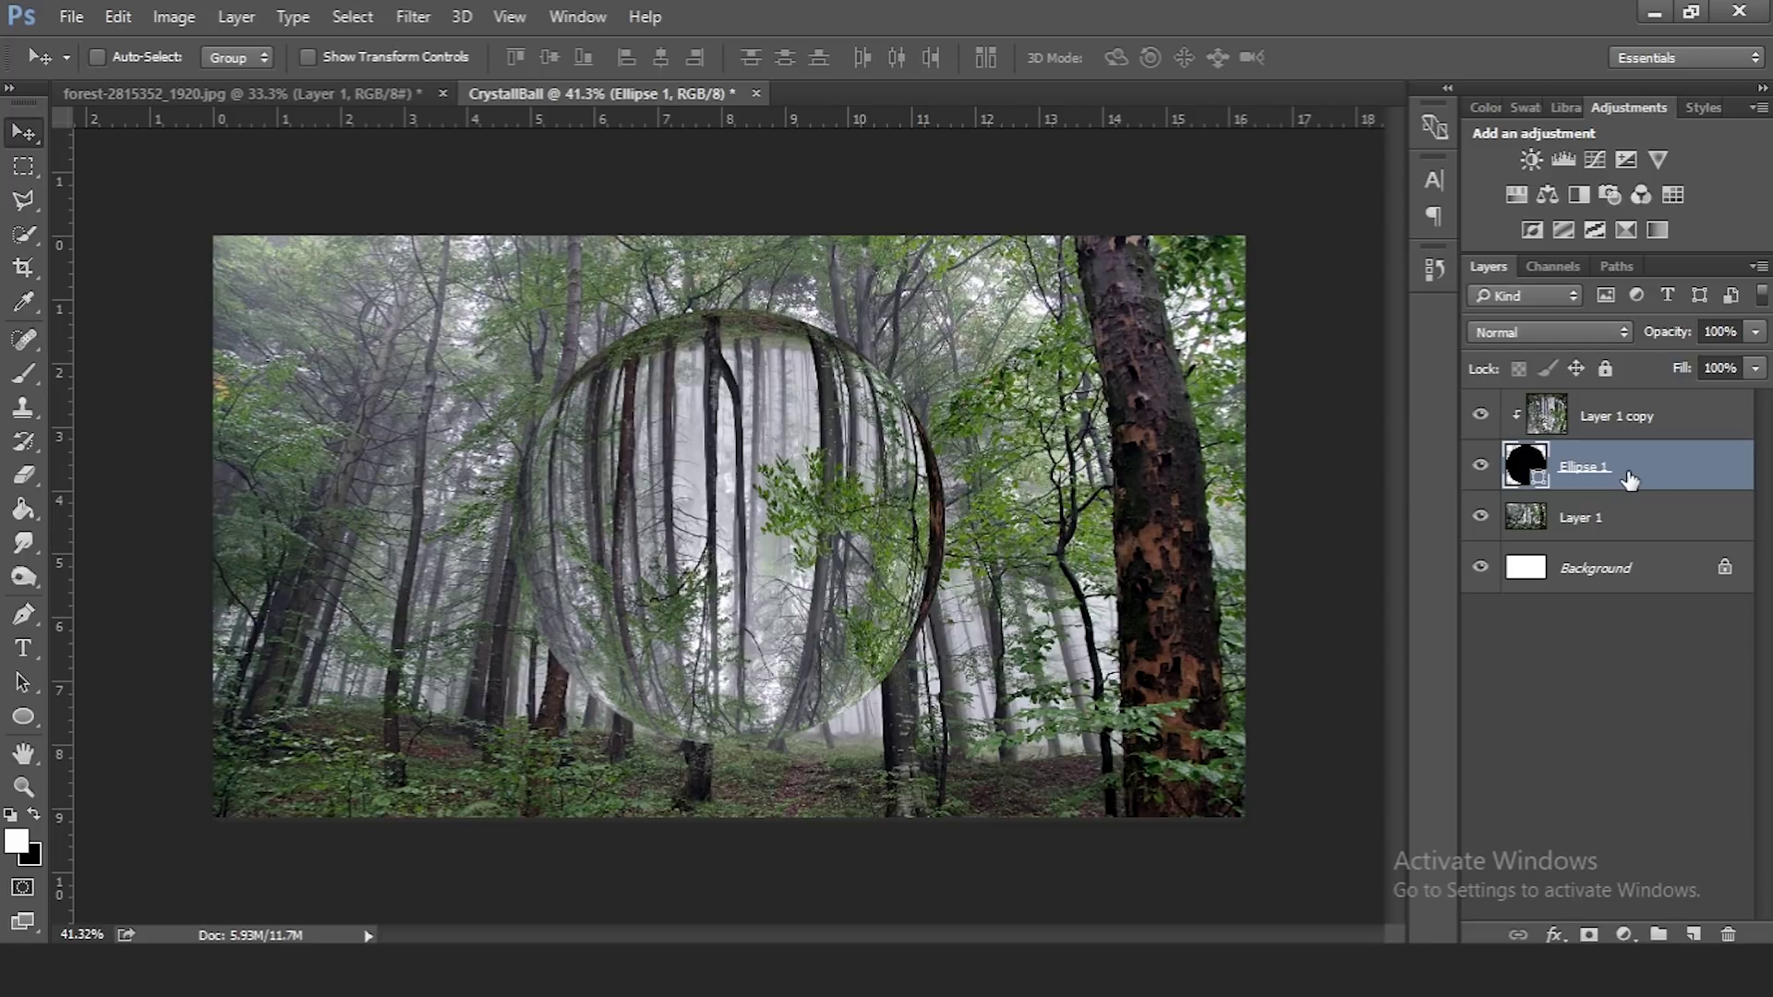
key(ctrl)
key(ctrl+j)
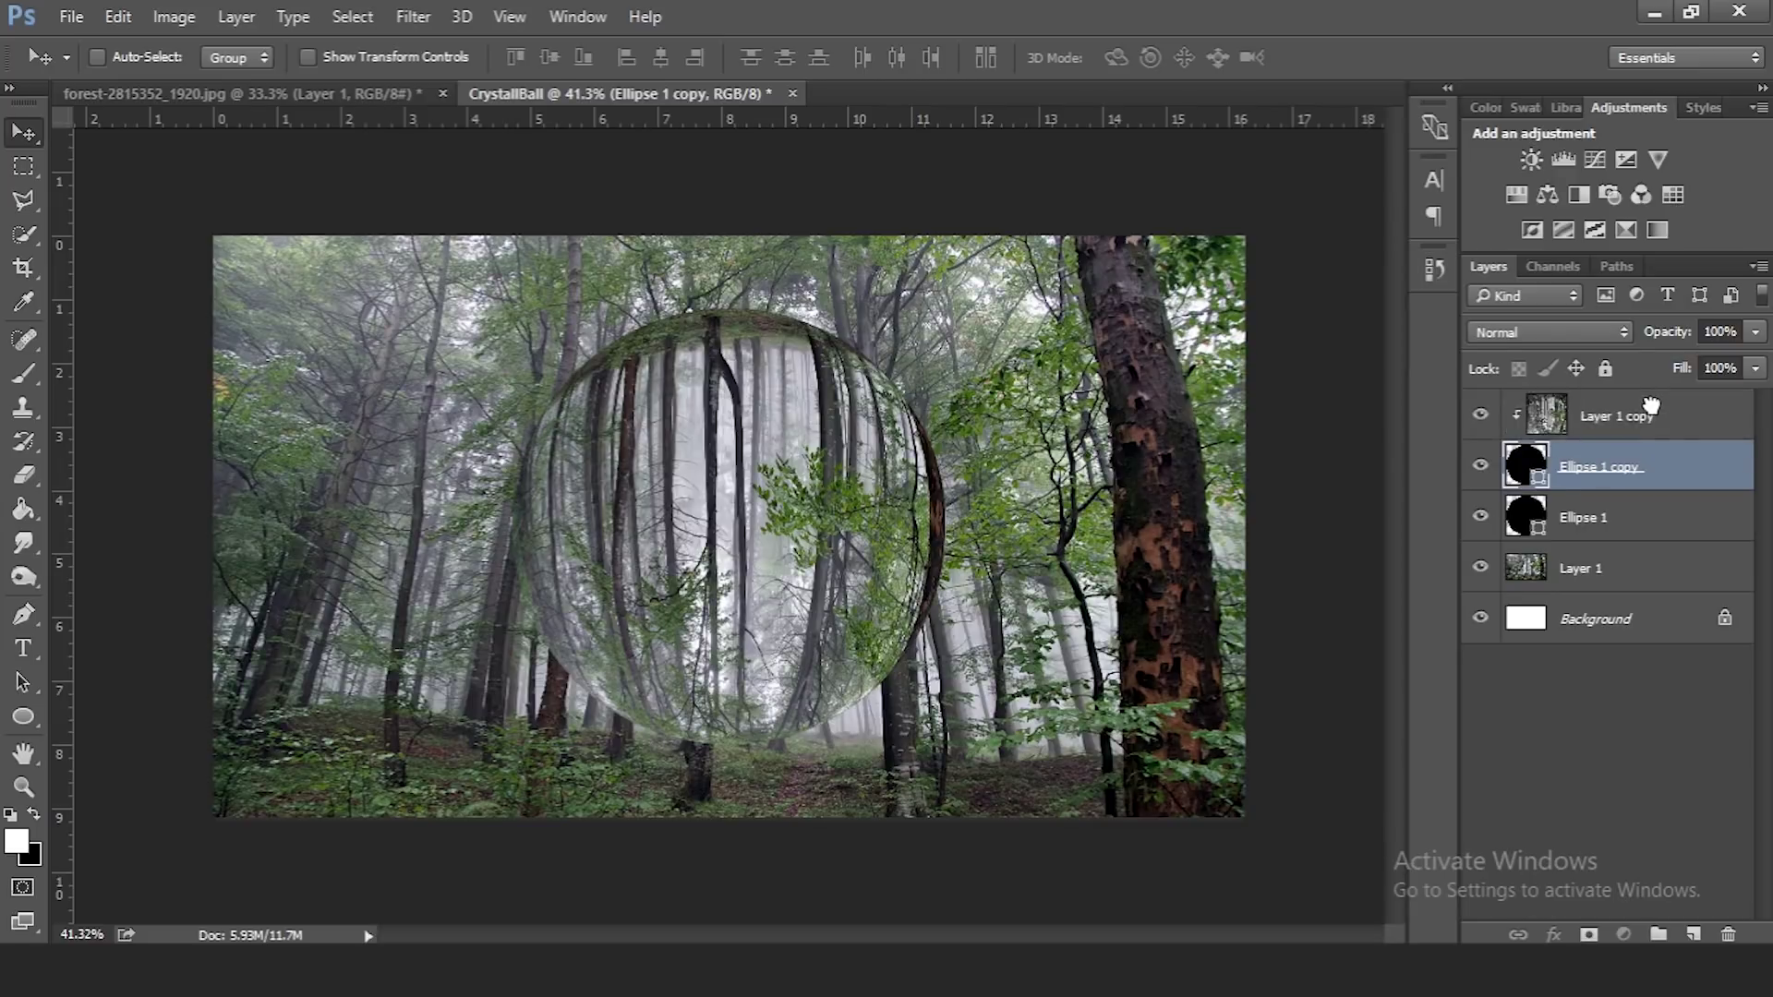
key(ctrl+shift+])
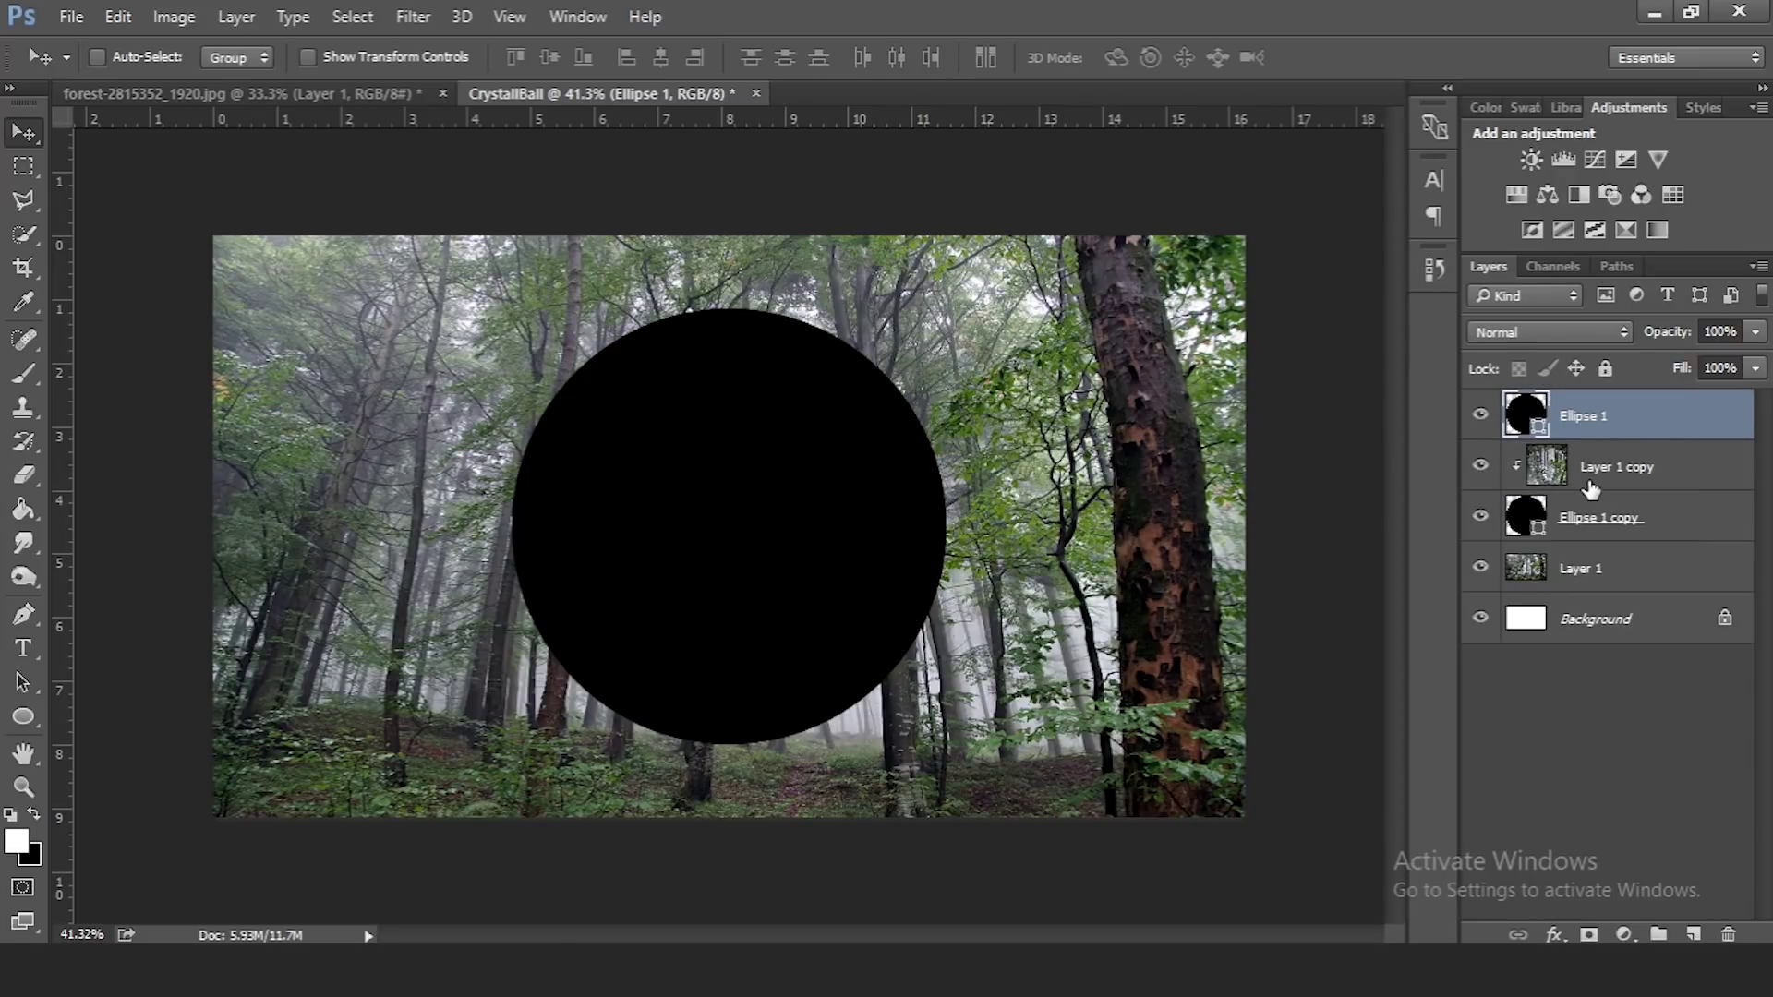
Set the fill of the topmost Ellipse 1 layer to 0% and enable an Inner Glow layer style on it
drag(1677, 369, 1477, 374)
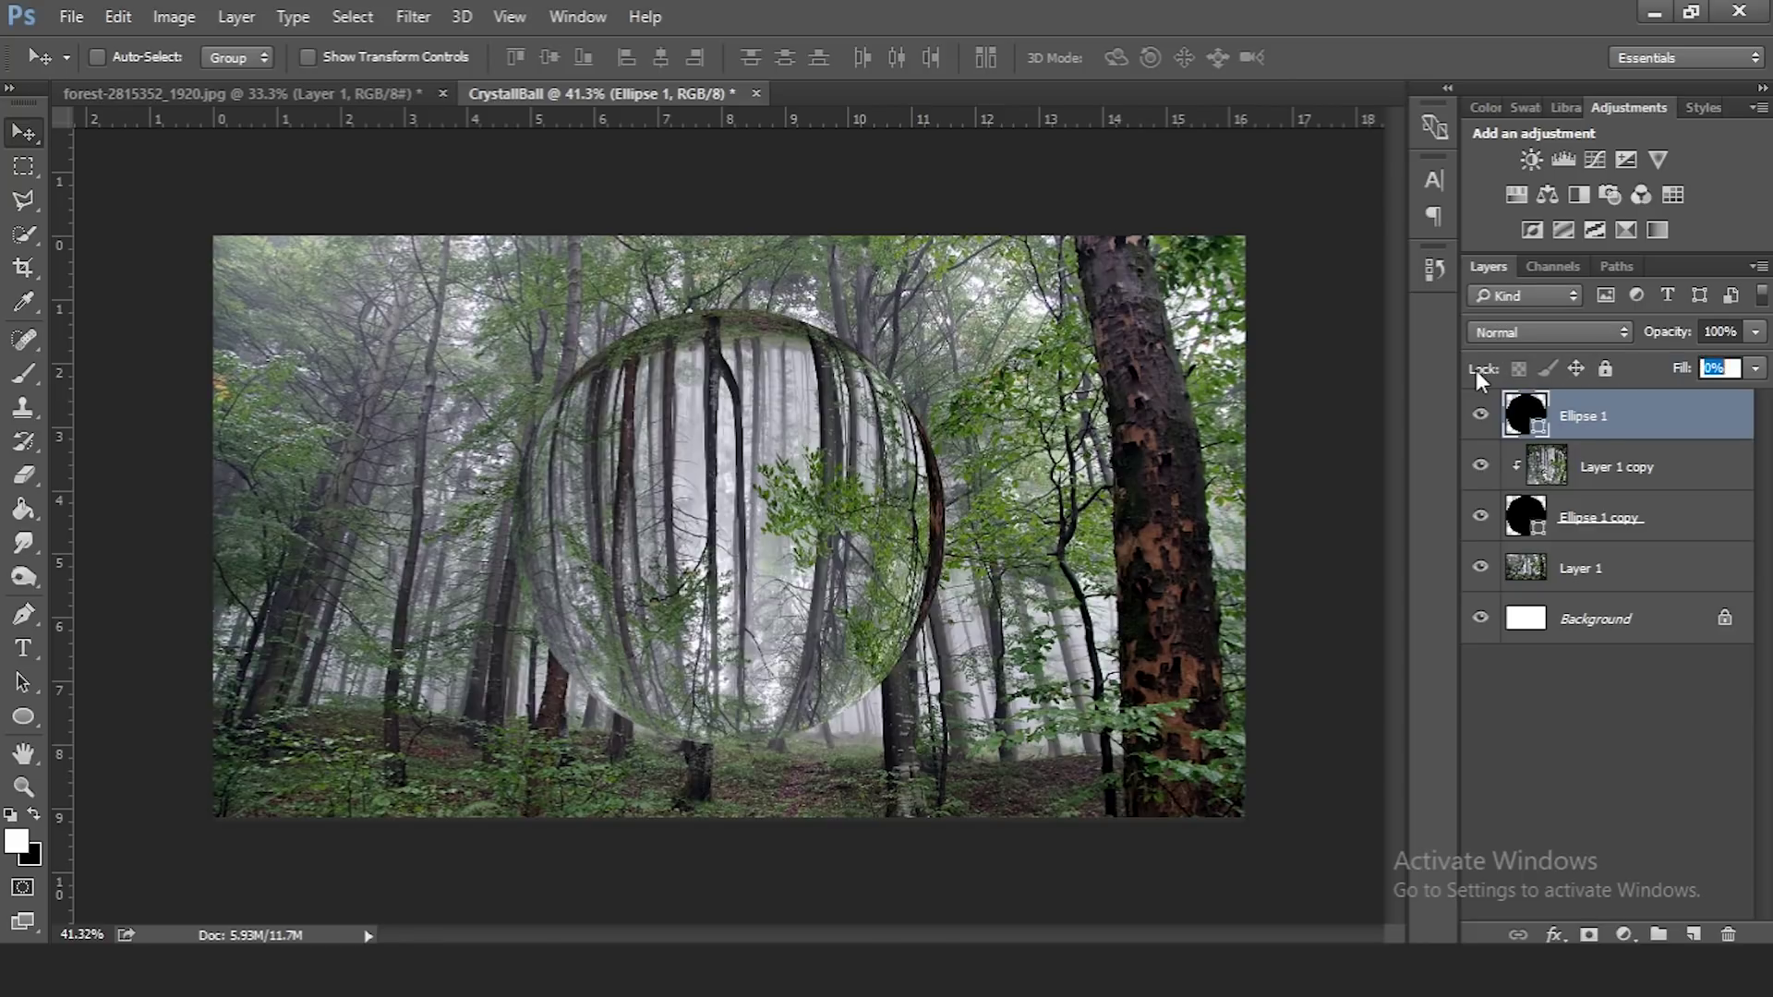
right_click(1524, 420)
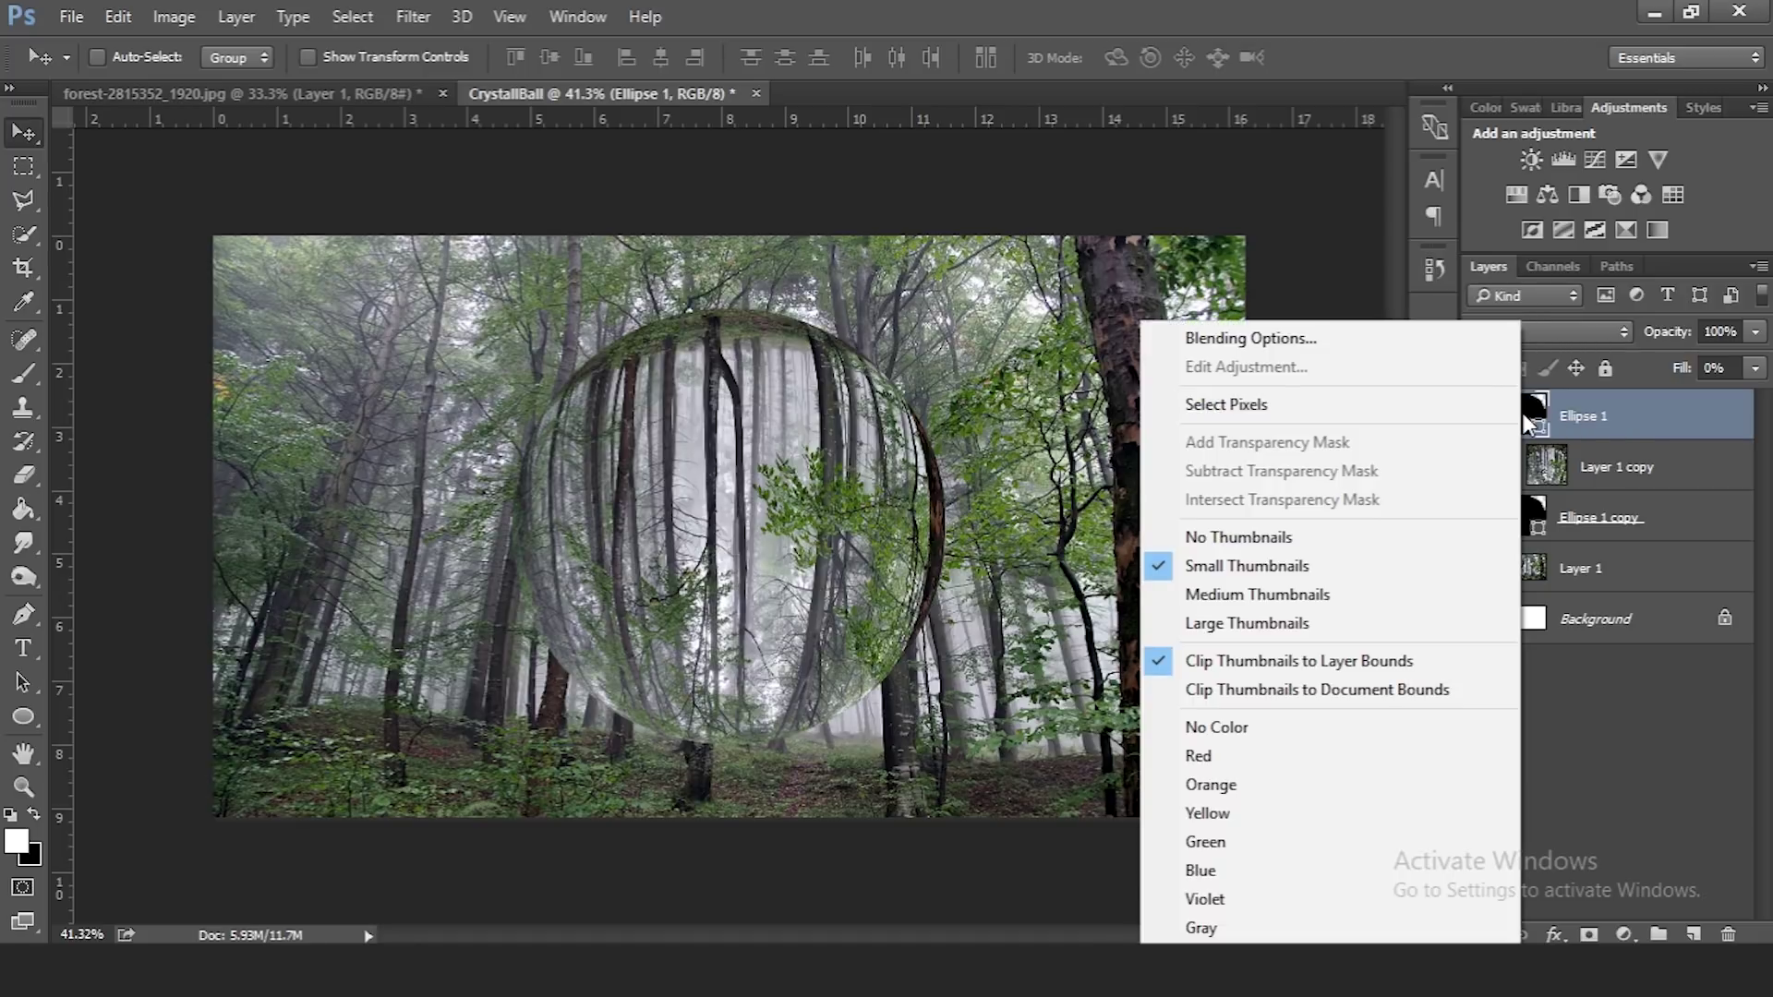
click(1316, 342)
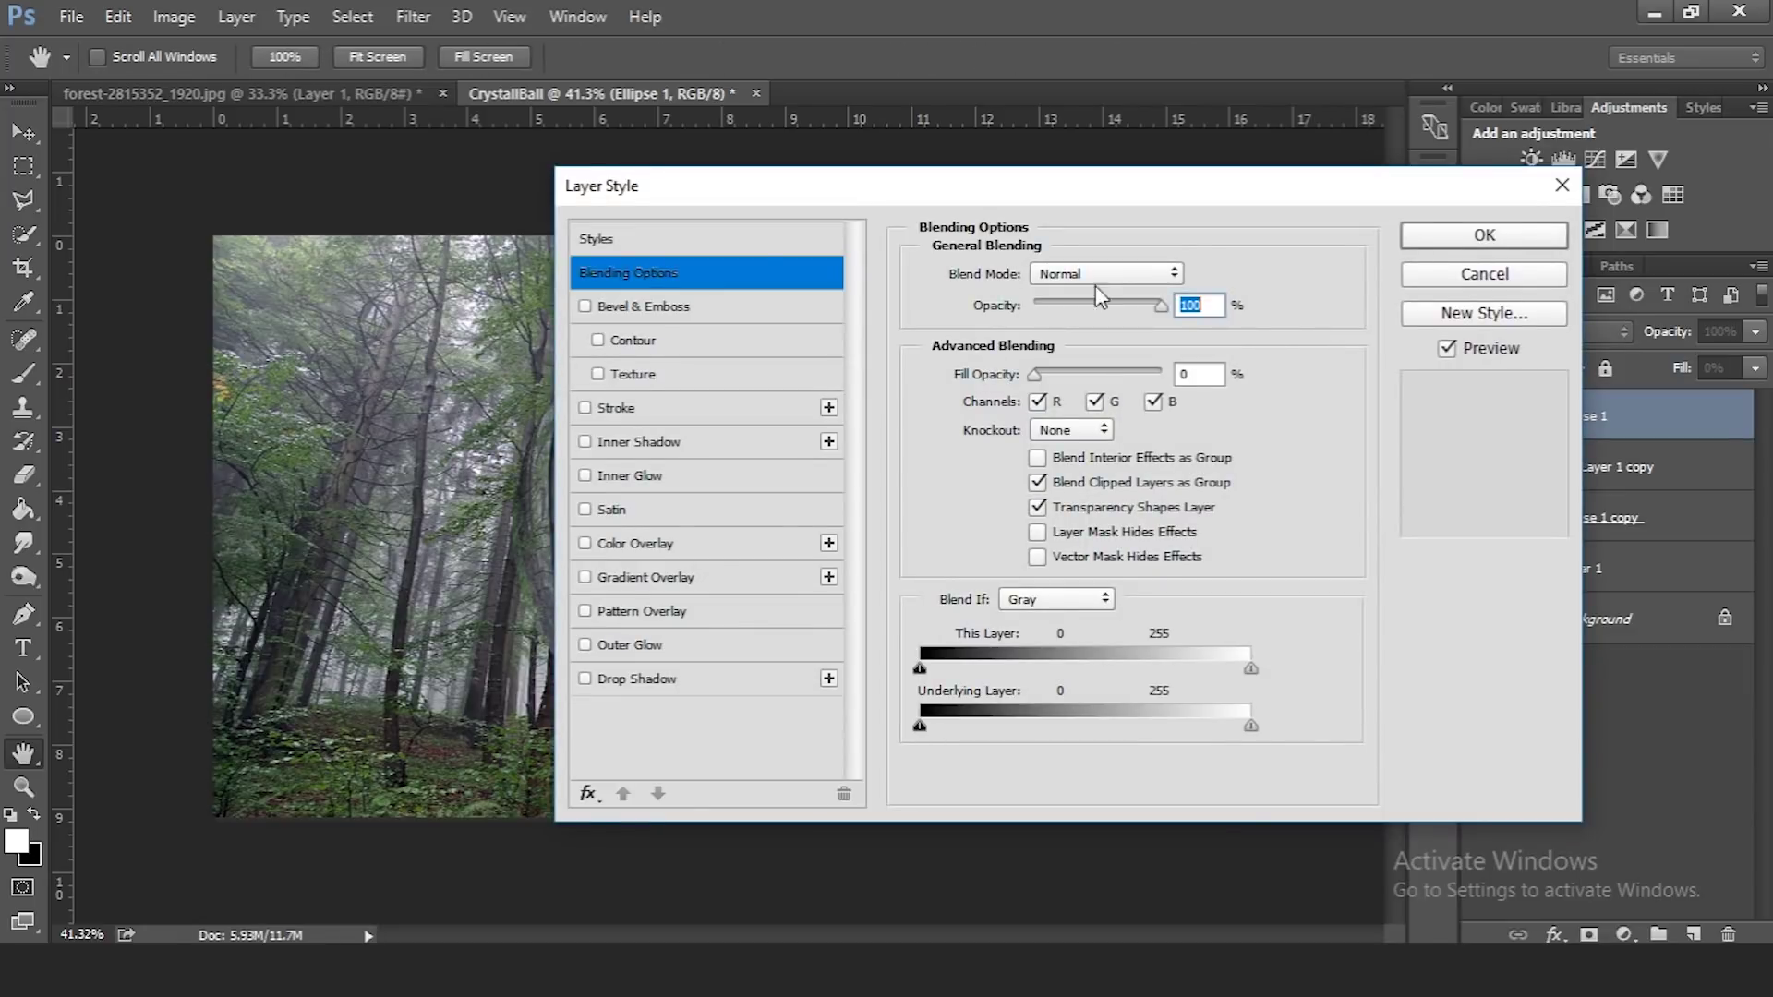
drag(1154, 194, 1488, 253)
mouse_move(1370, 441)
mouse_down()
mouse_move(1496, 434)
mouse_move(1369, 434)
mouse_up()
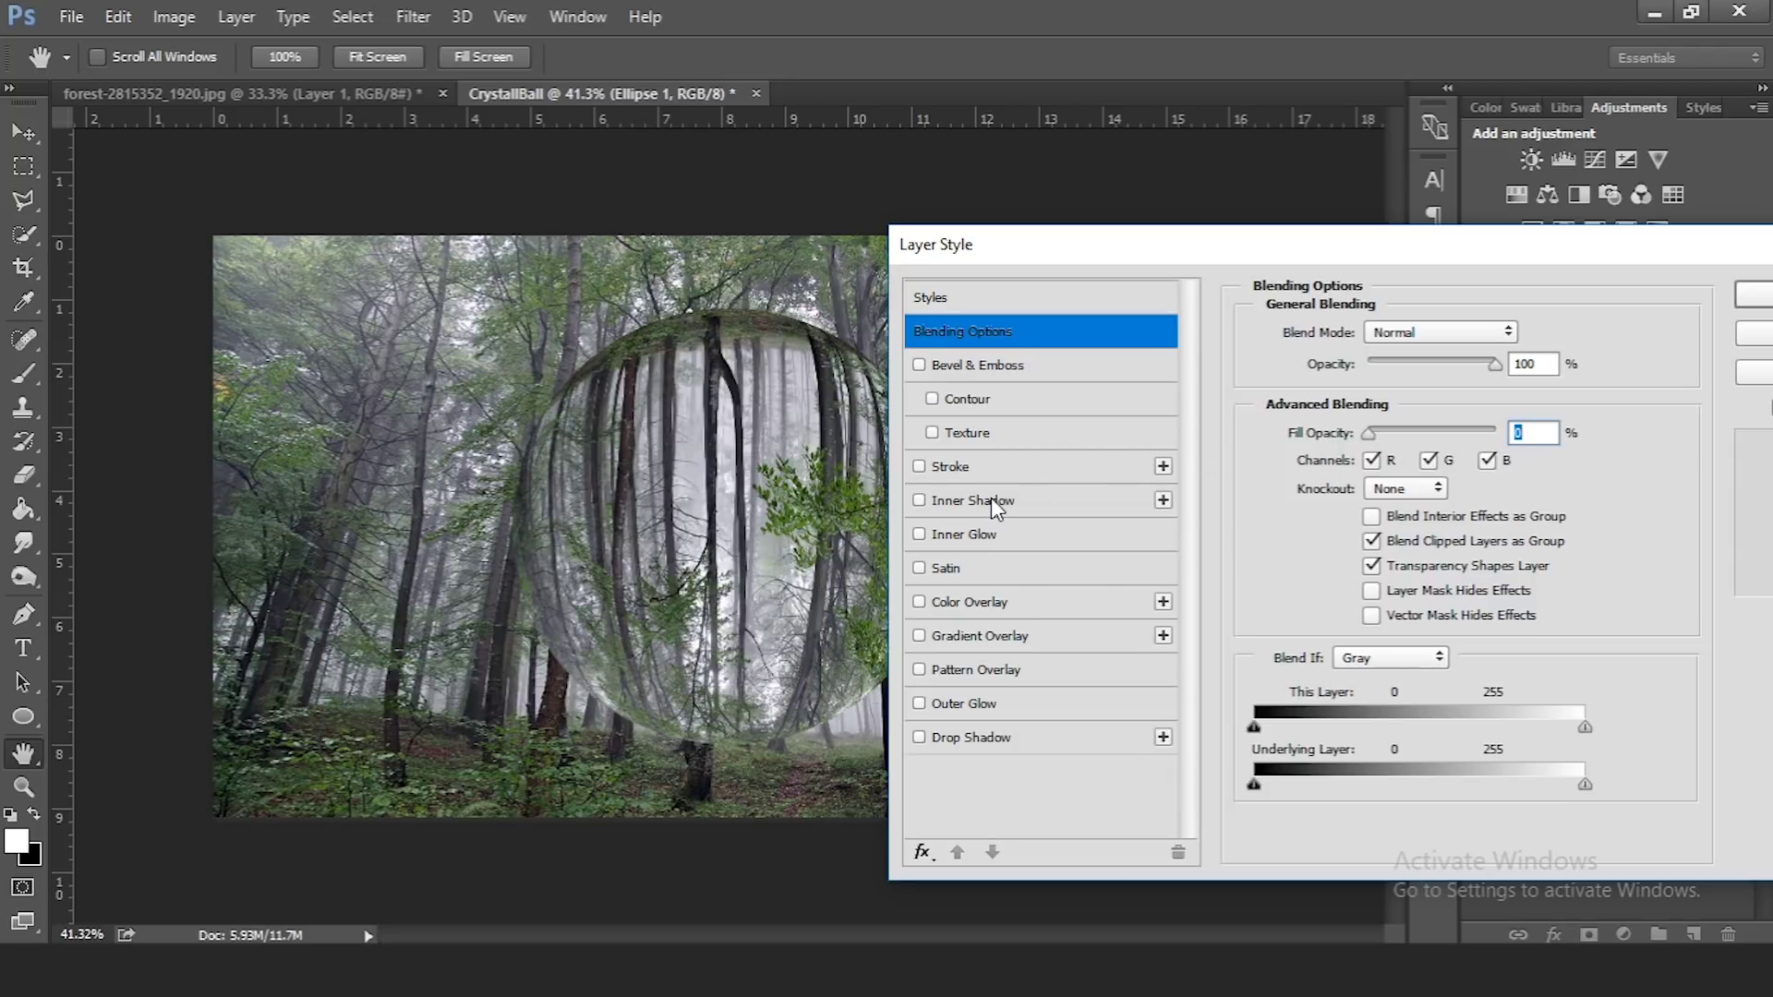
click(920, 535)
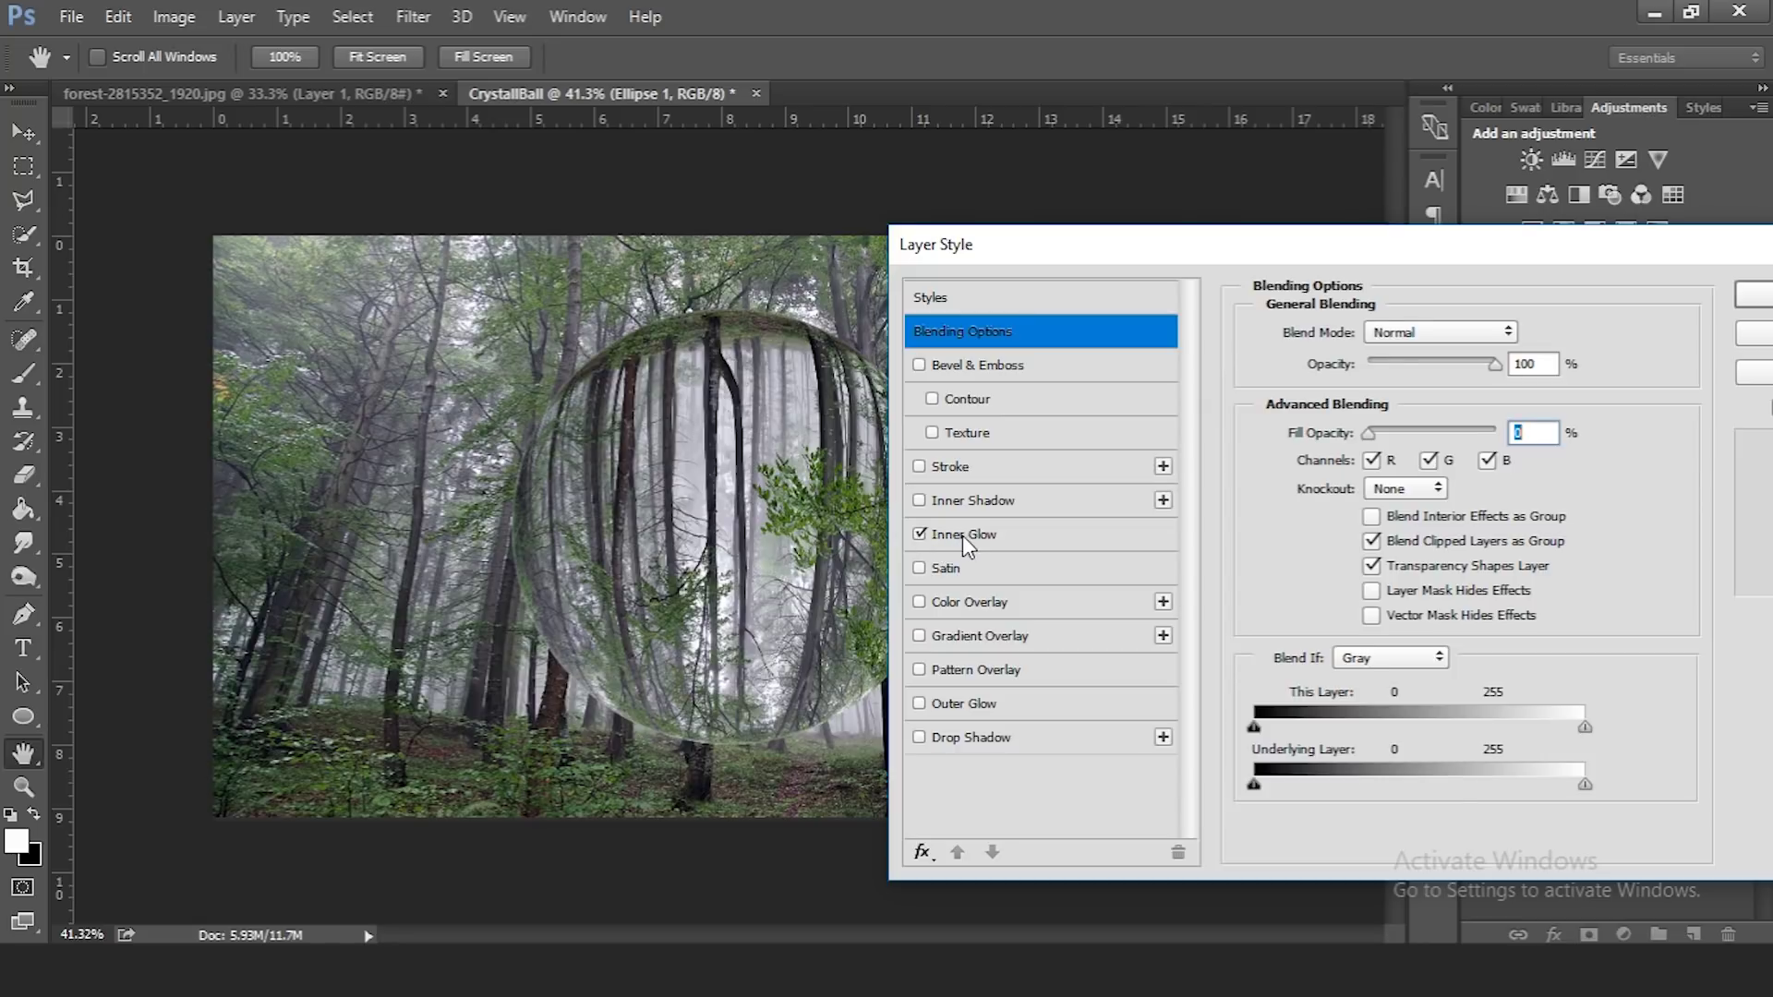
click(962, 536)
drag(1345, 264, 1397, 258)
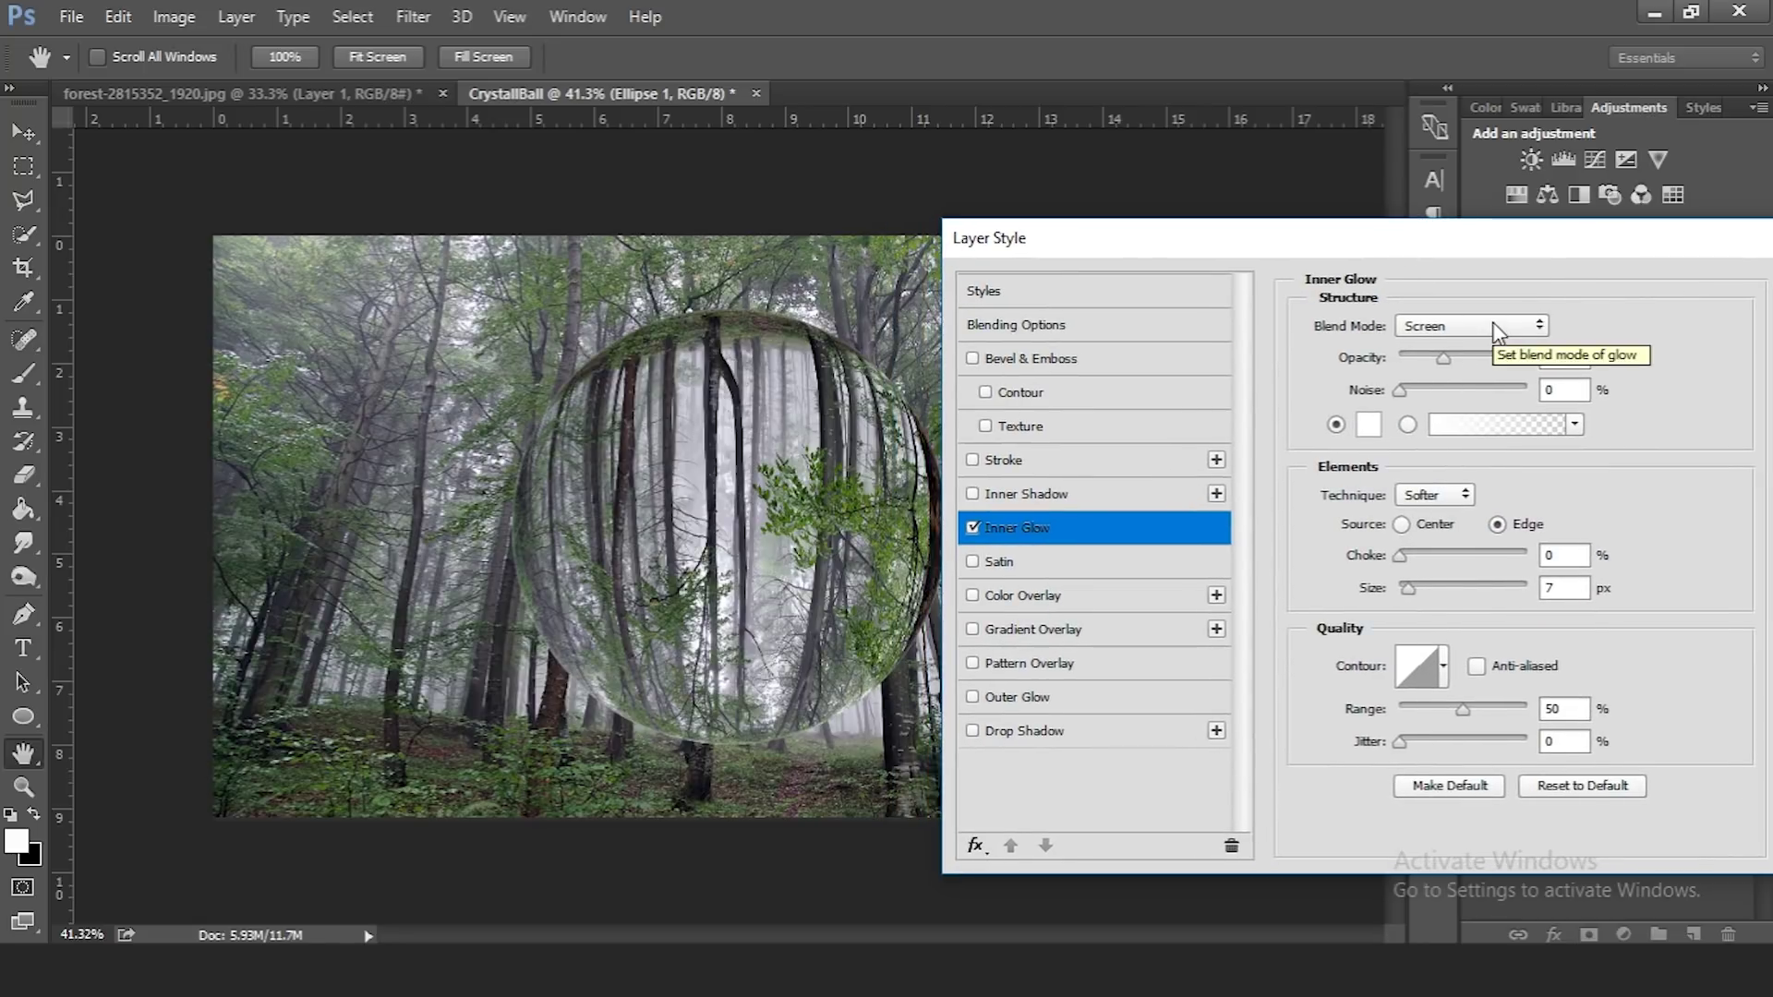
Set the Inner Glow to 46% opacity and 57 px size, and clip Ellipse 1 to the layers below
click(1444, 357)
drag(1445, 360, 1451, 362)
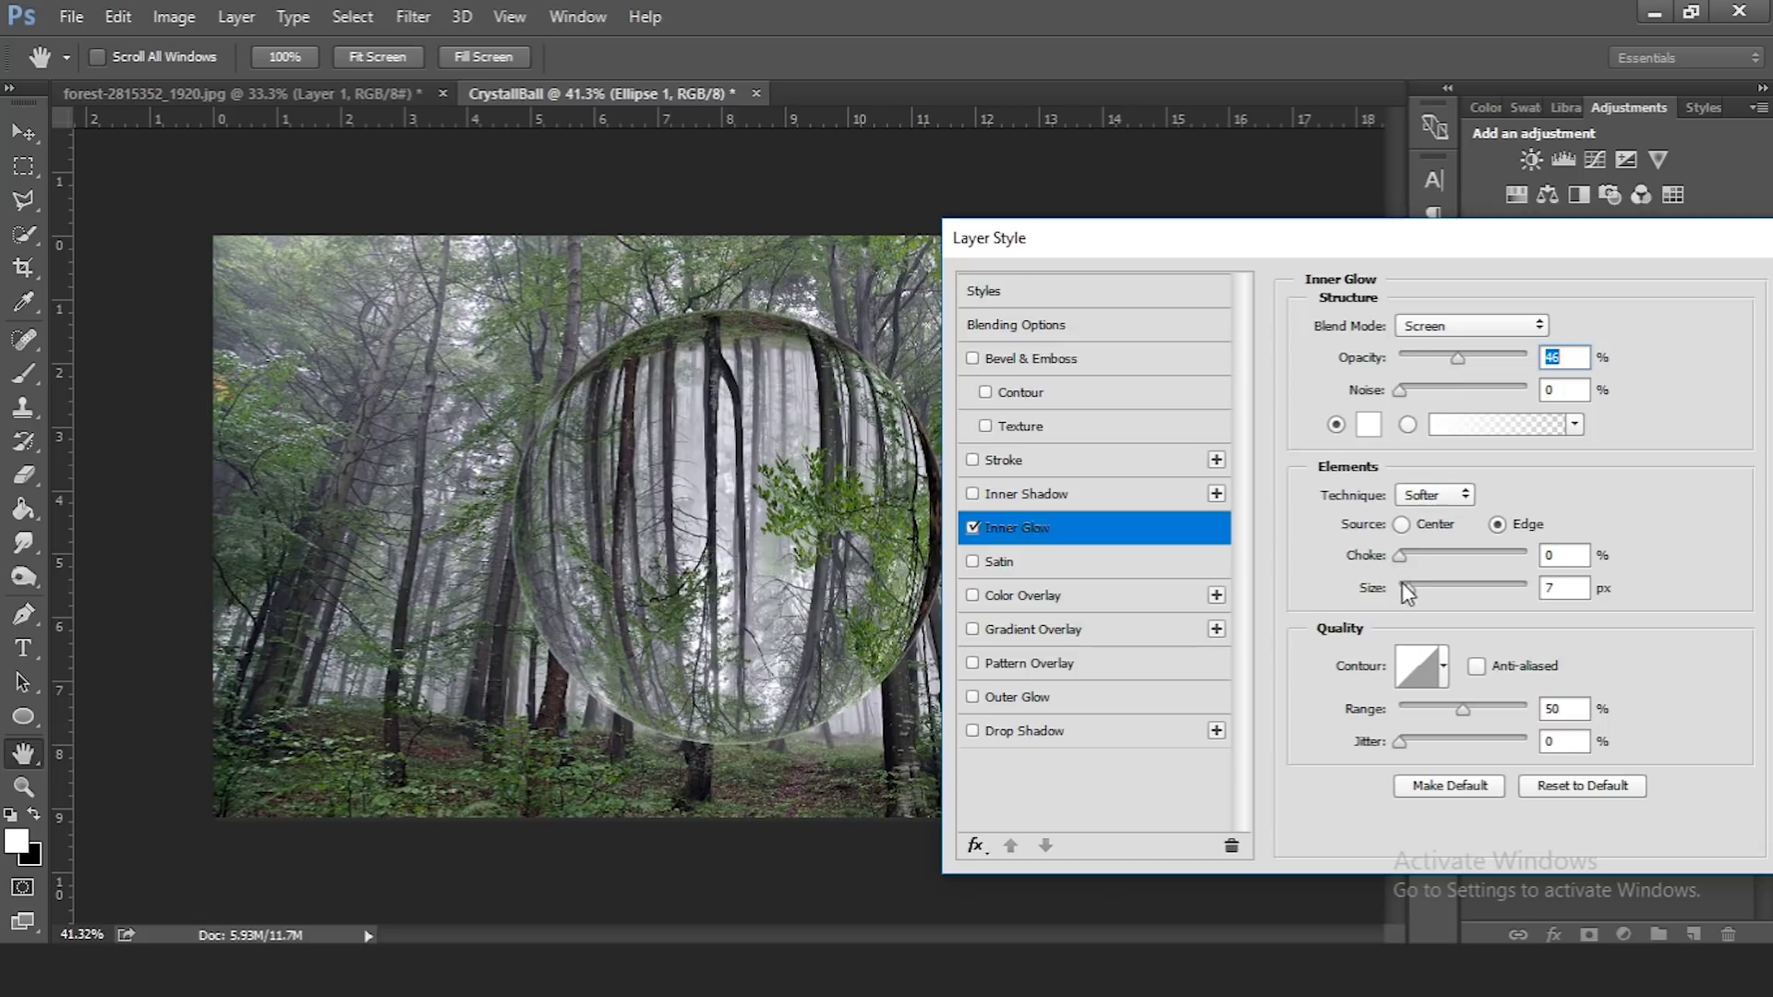
mouse_move(1409, 590)
mouse_down()
mouse_move(1449, 584)
mouse_move(1432, 590)
mouse_up()
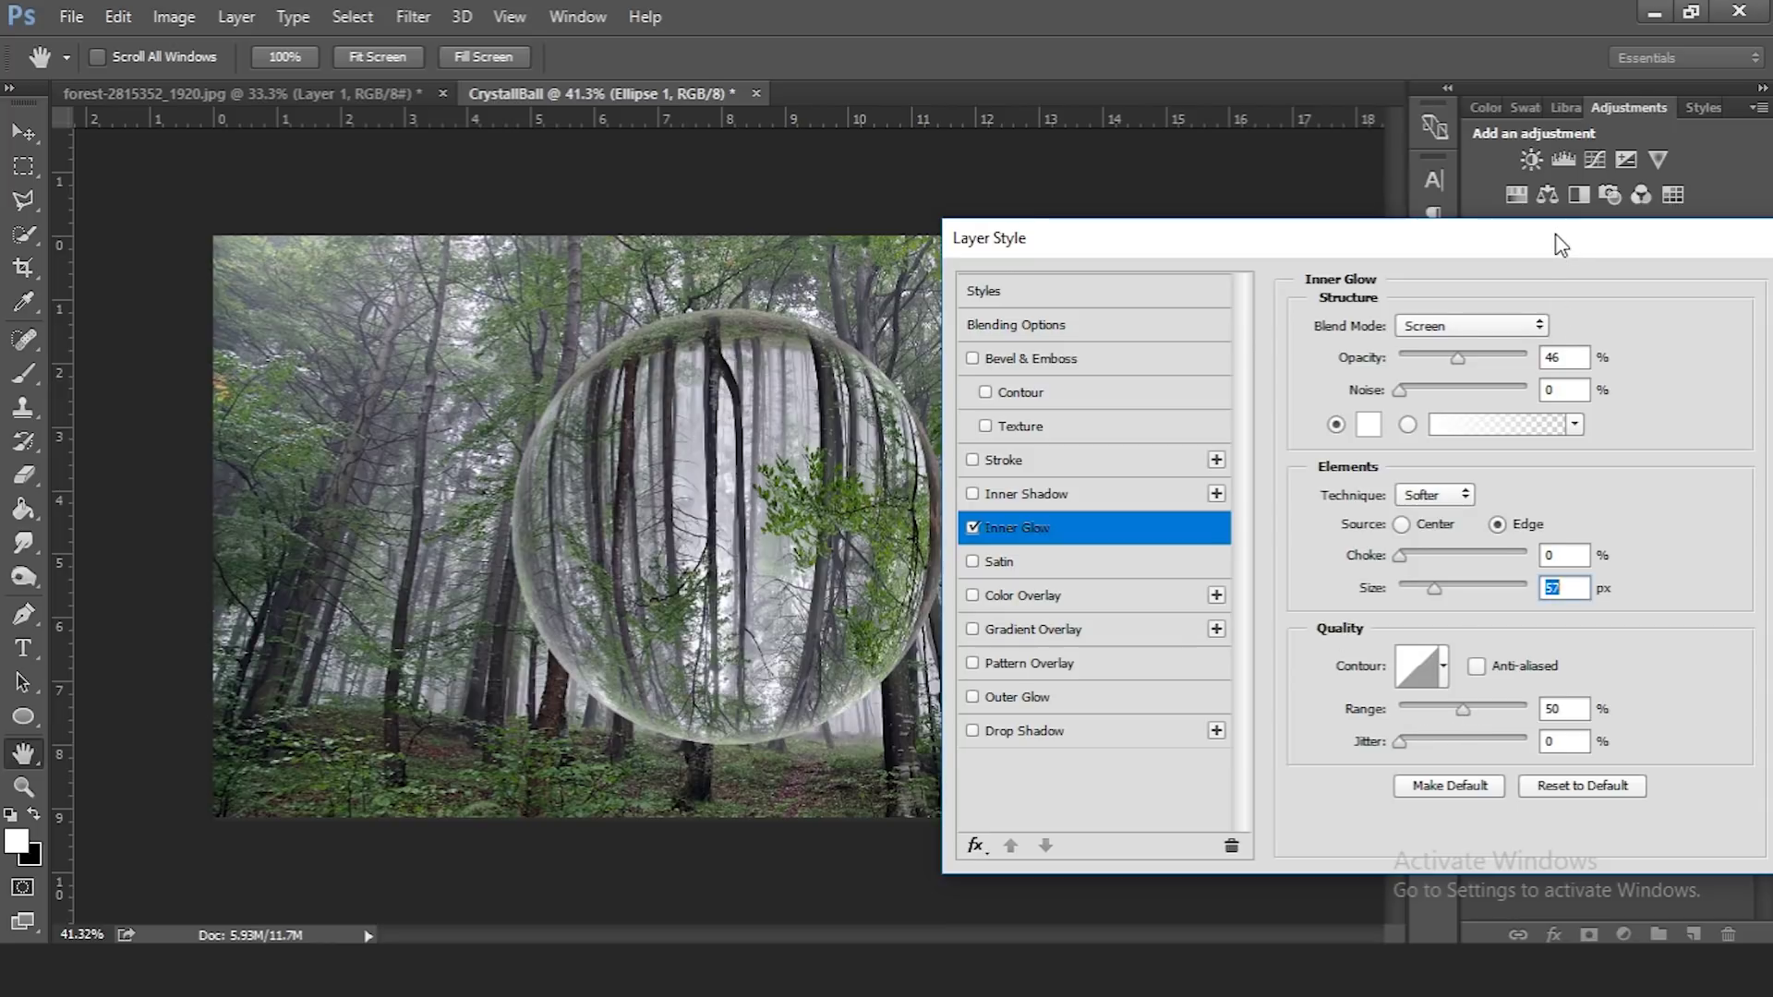
drag(1556, 236, 1127, 228)
click(1408, 293)
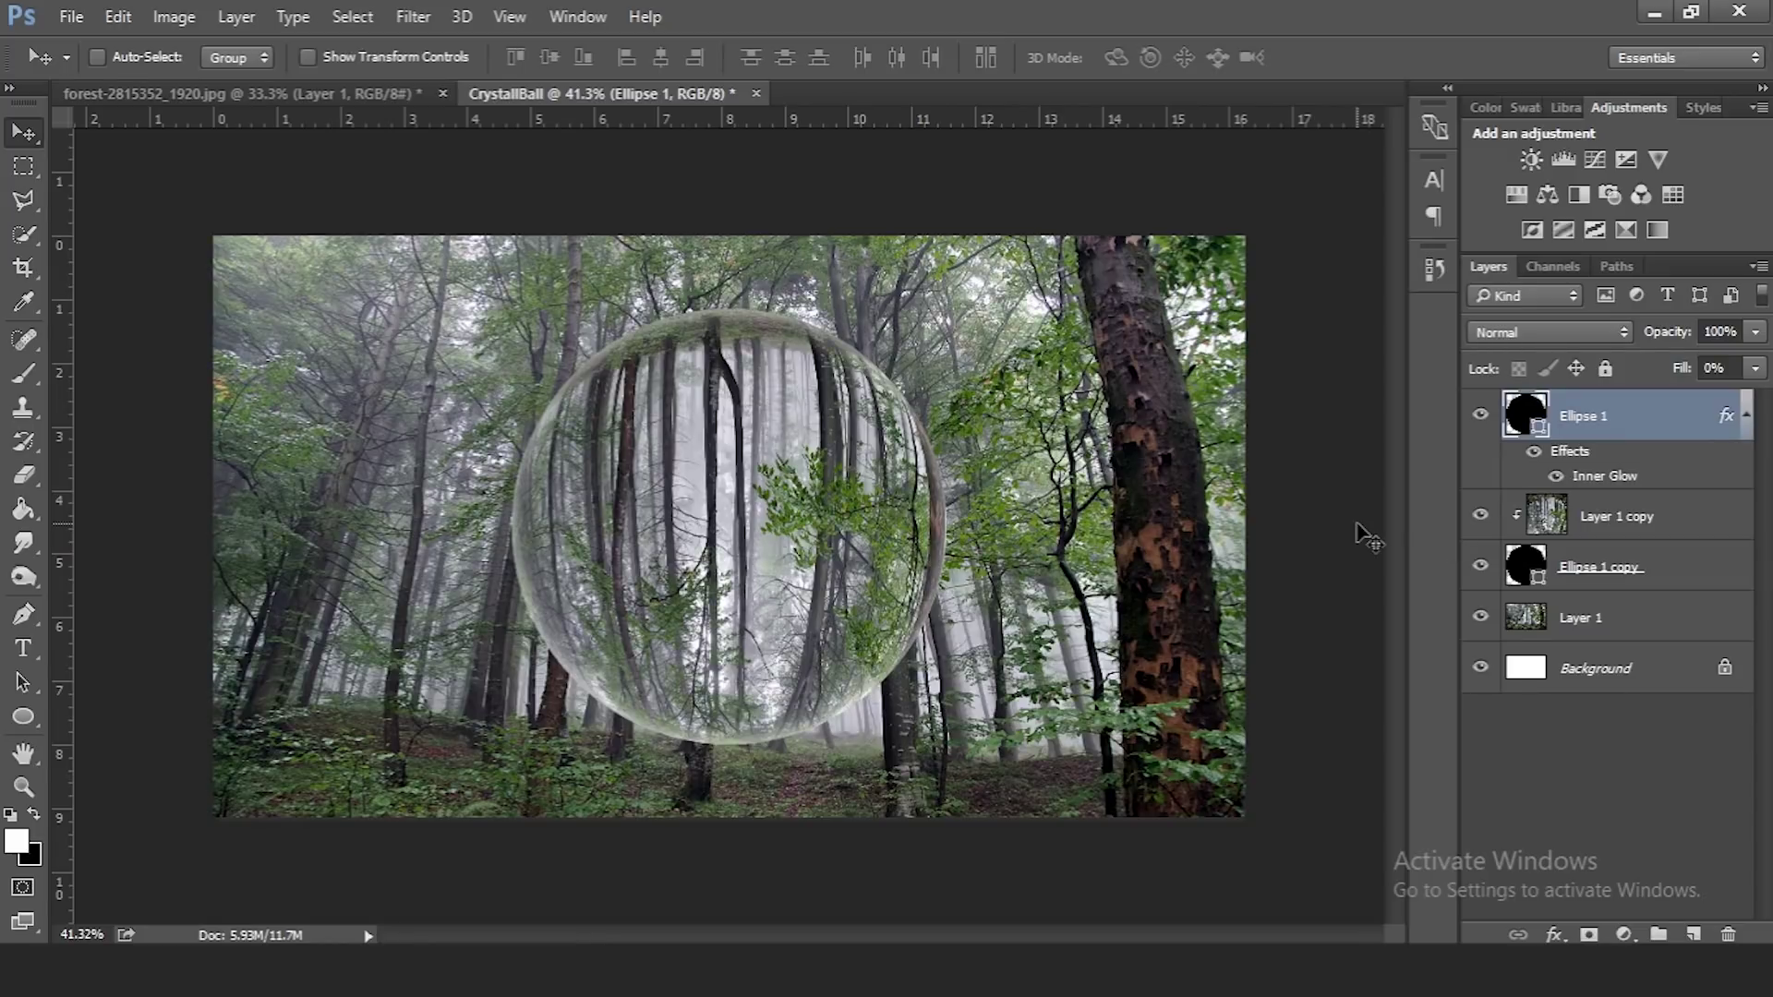
right_click(1569, 423)
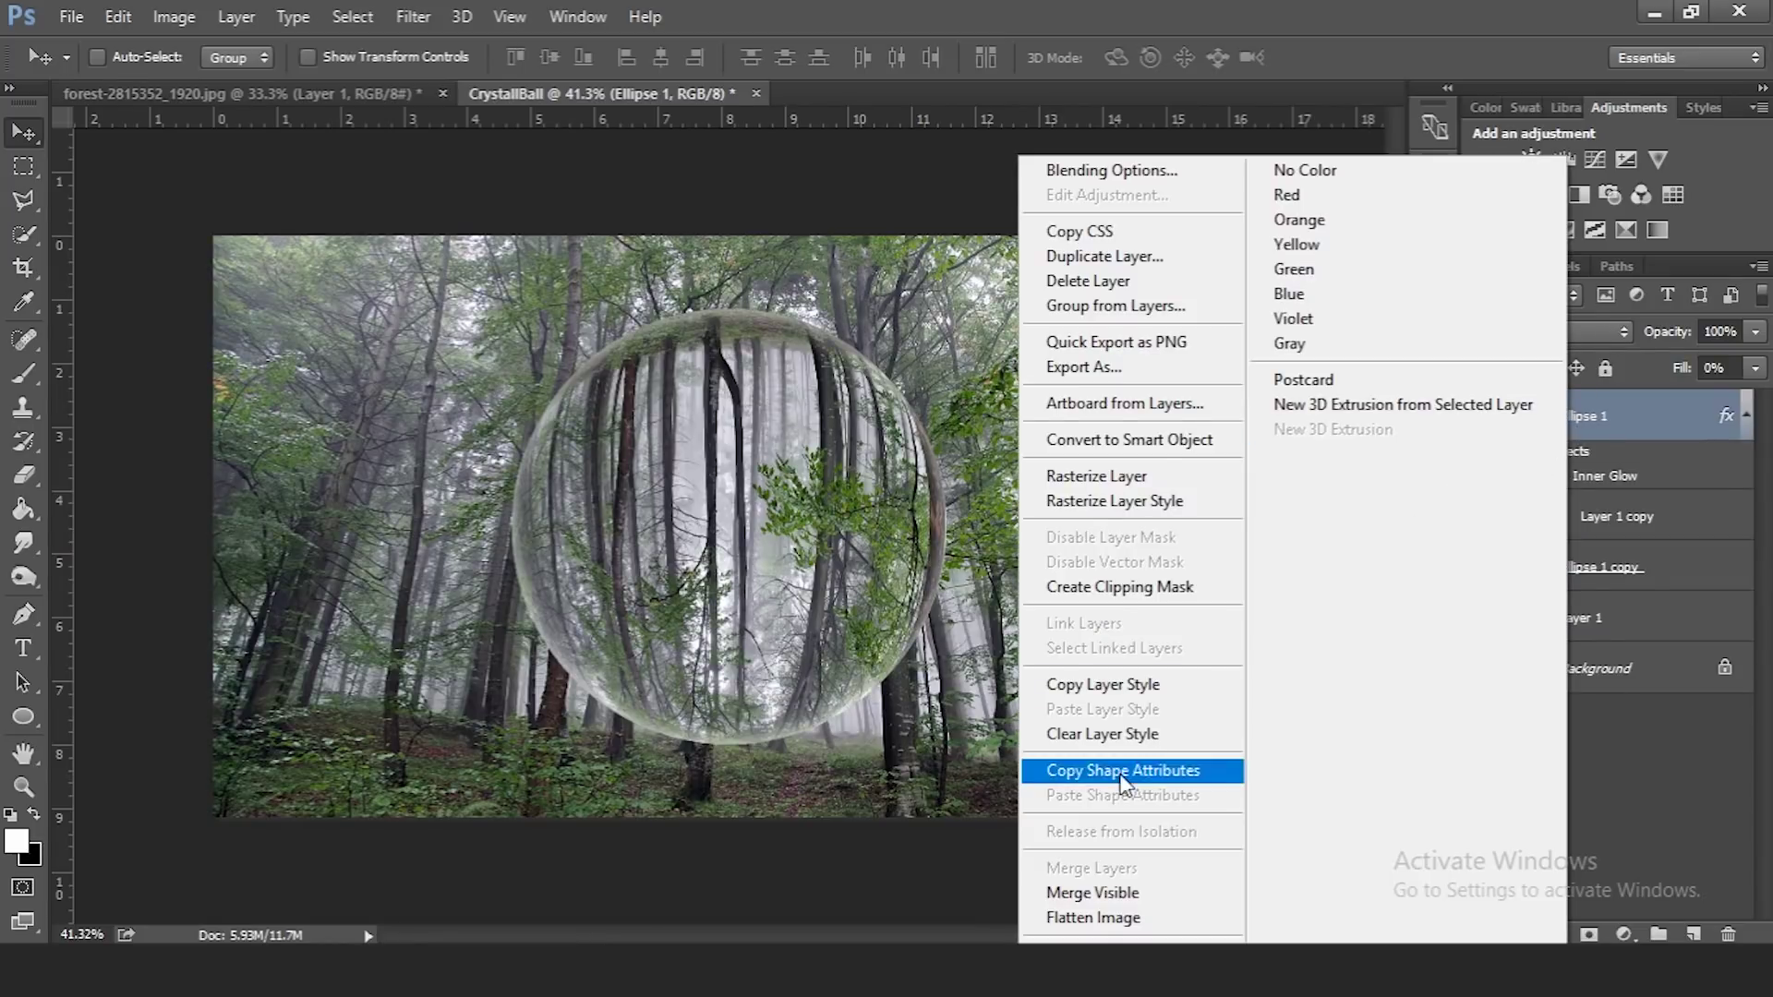
click(1127, 587)
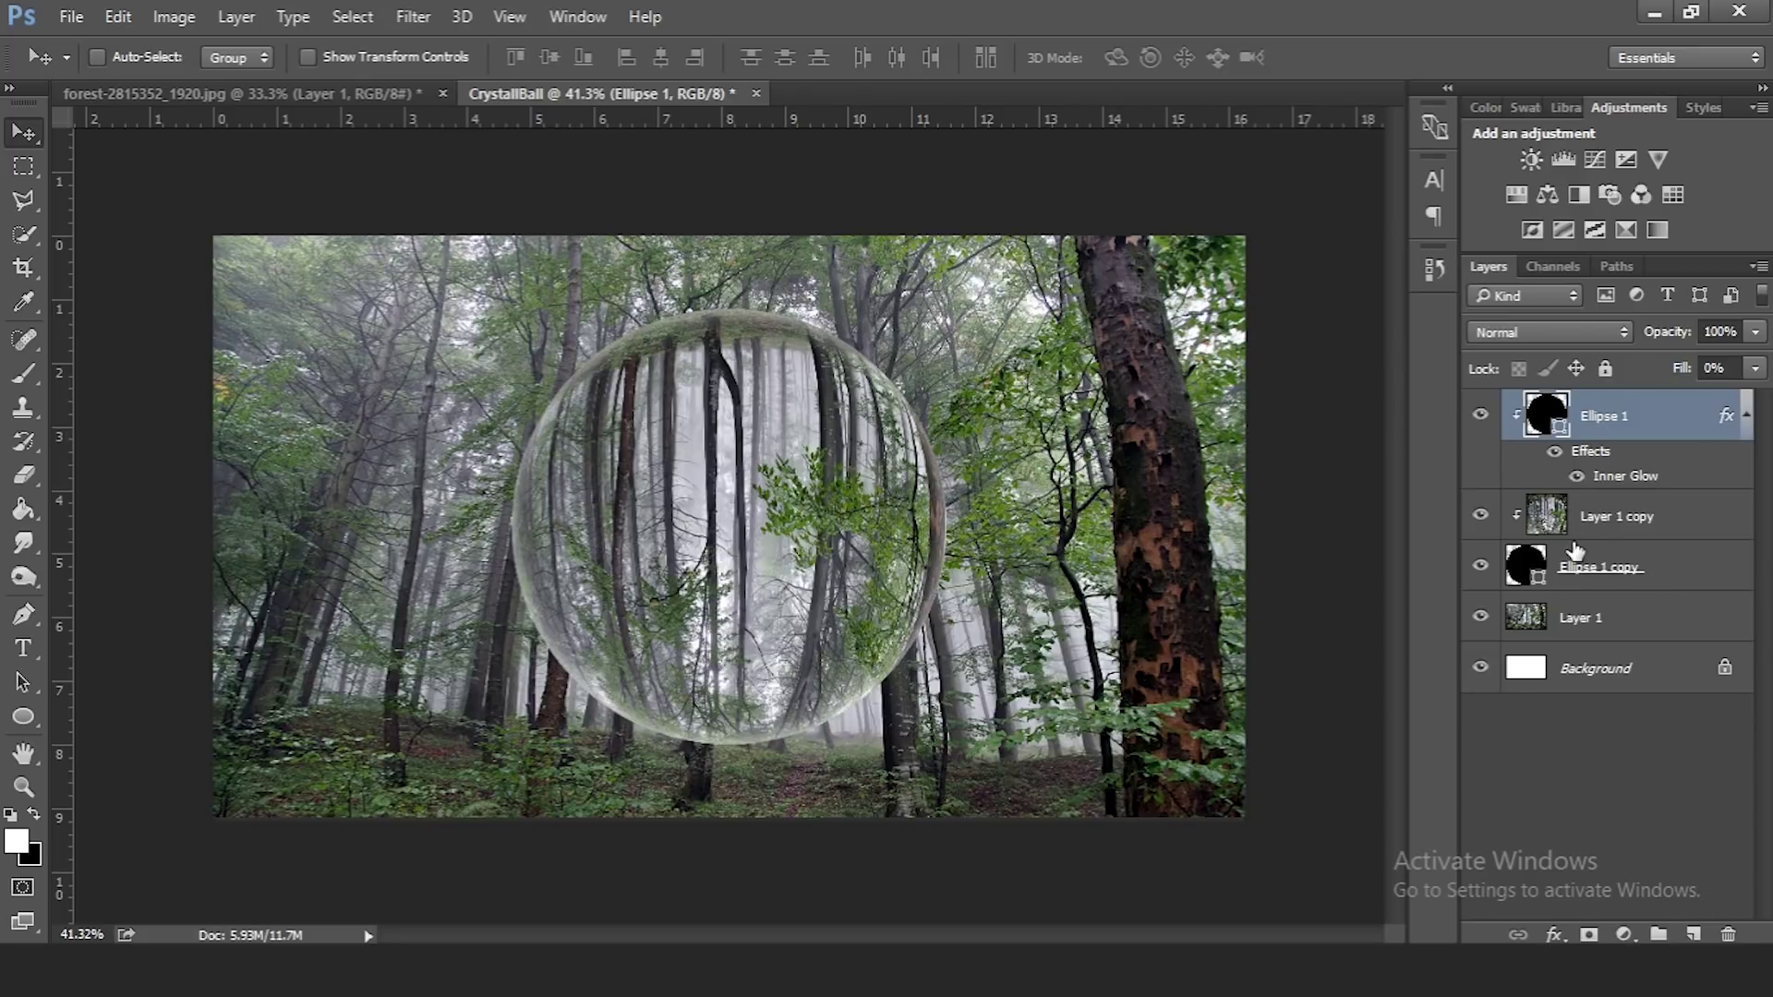
Add a Curves adjustment layer that slightly raises the highlights, and clip it to the ball layers
click(1623, 934)
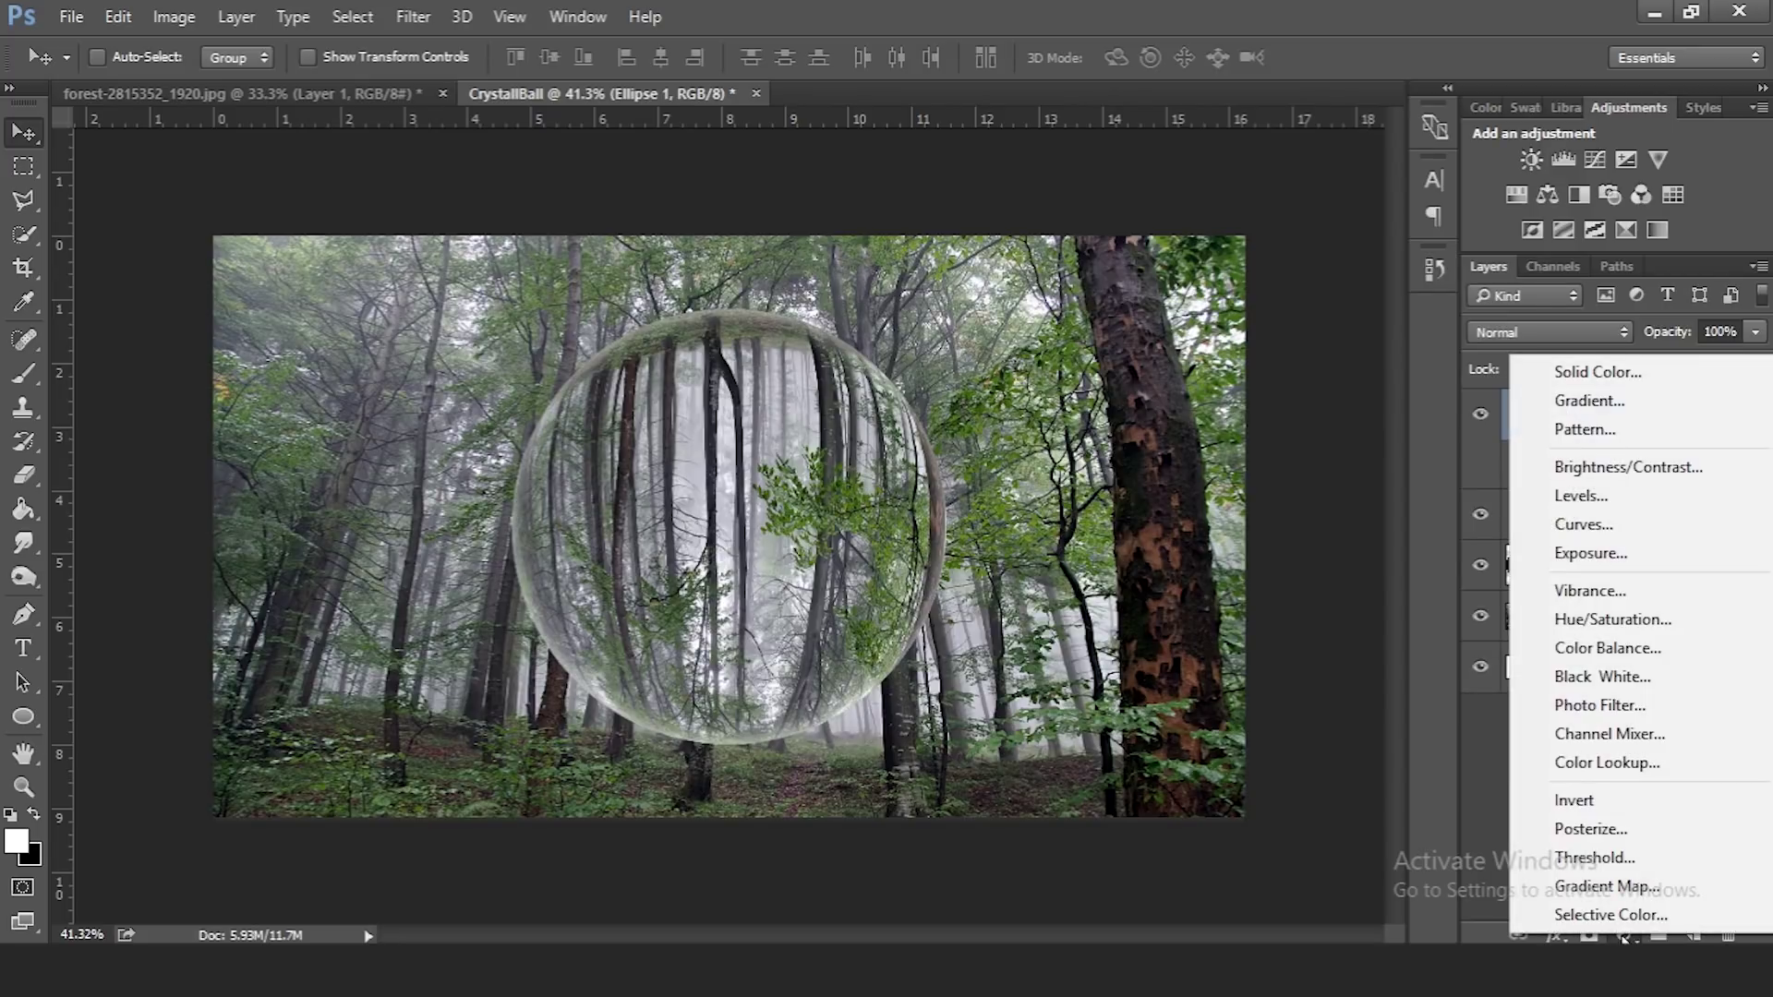
click(1645, 533)
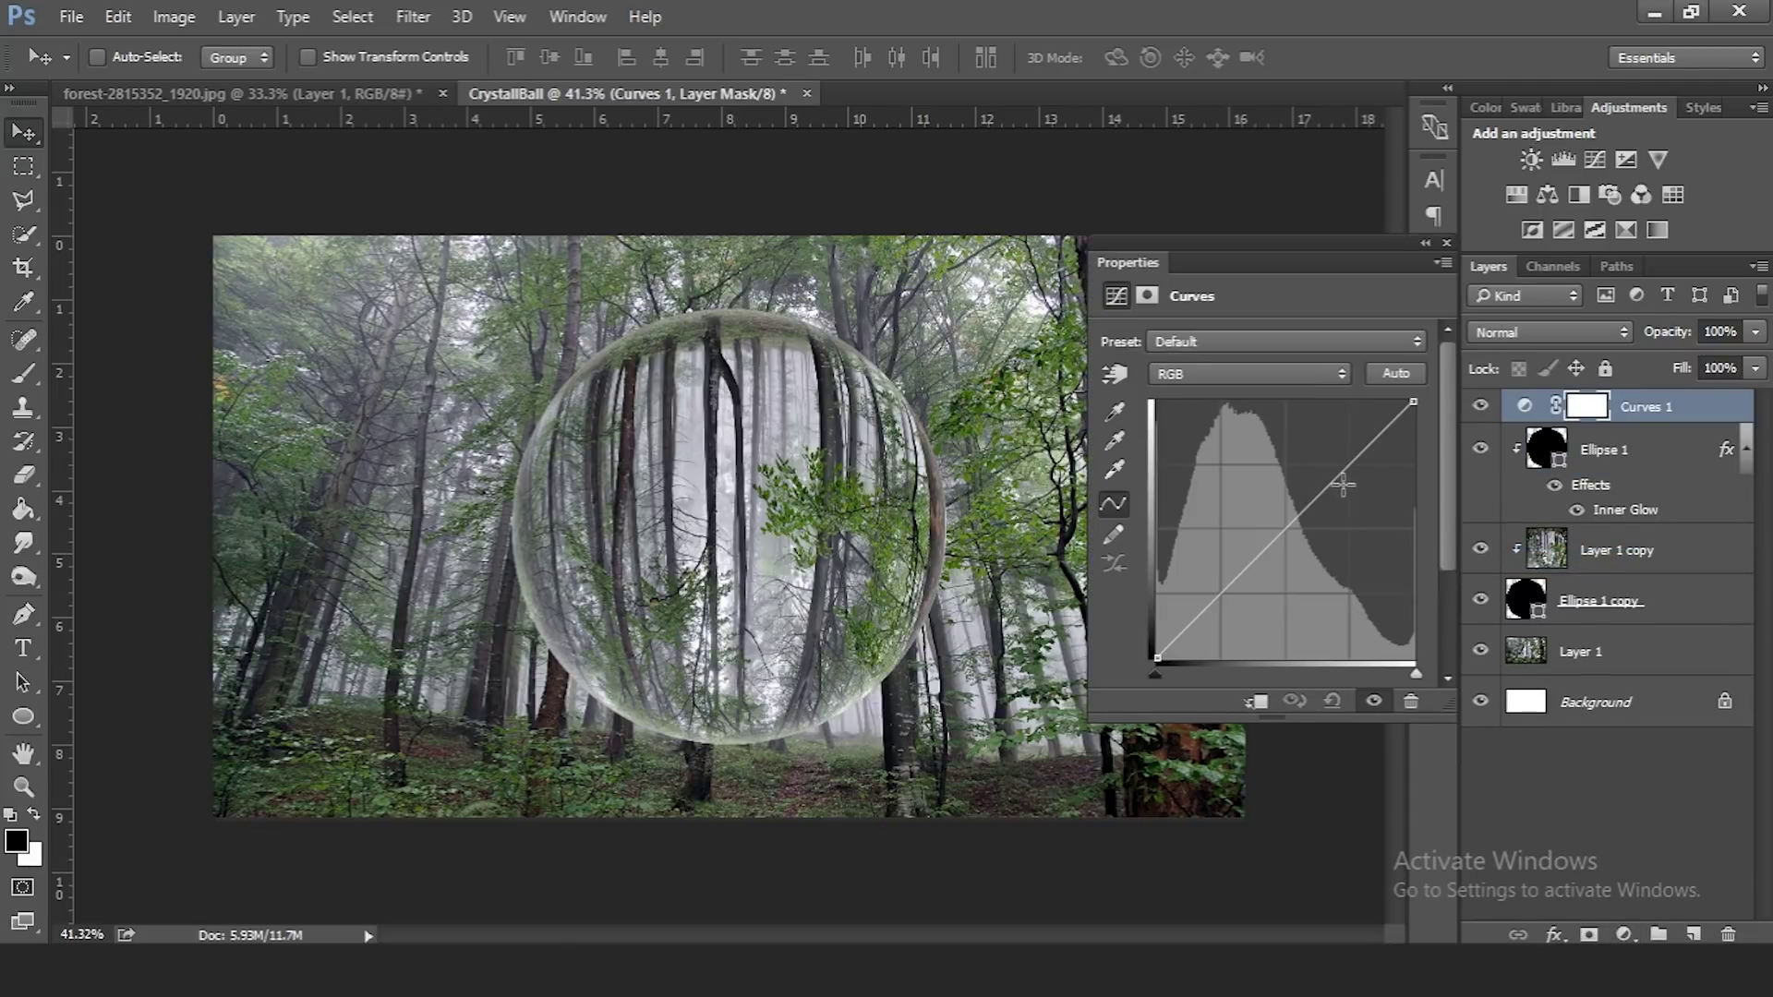
drag(1335, 479, 1328, 465)
right_click(1625, 409)
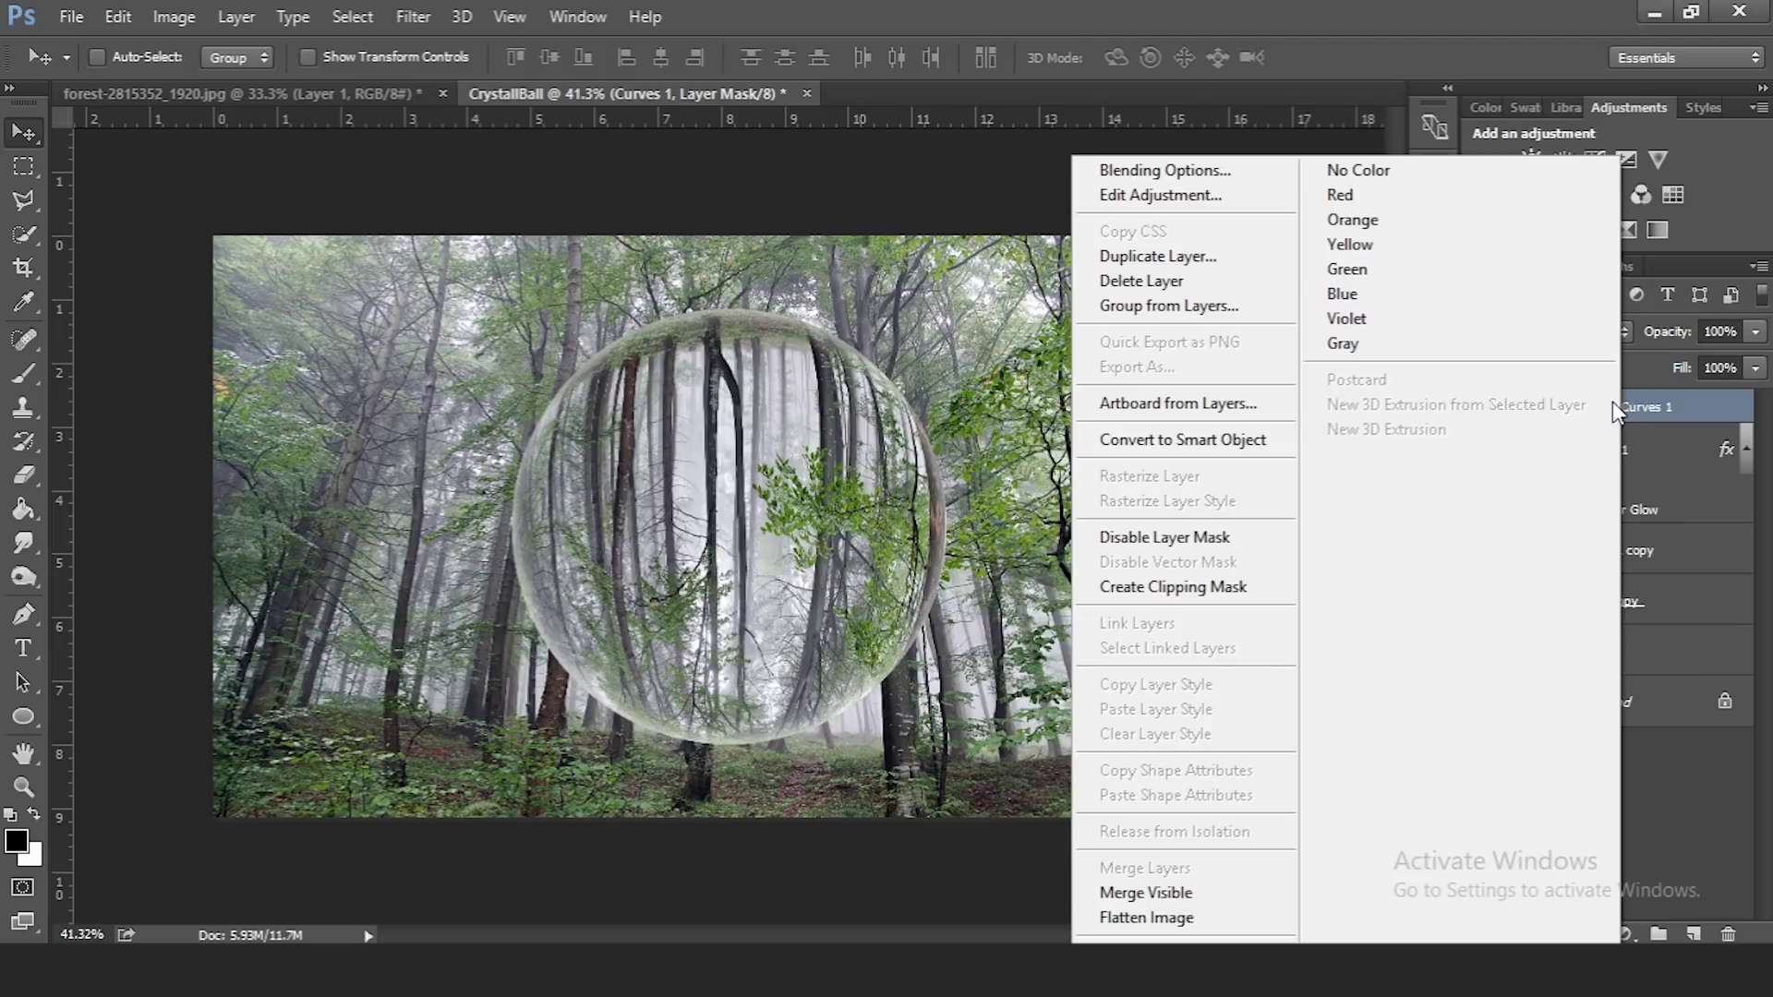
click(1220, 578)
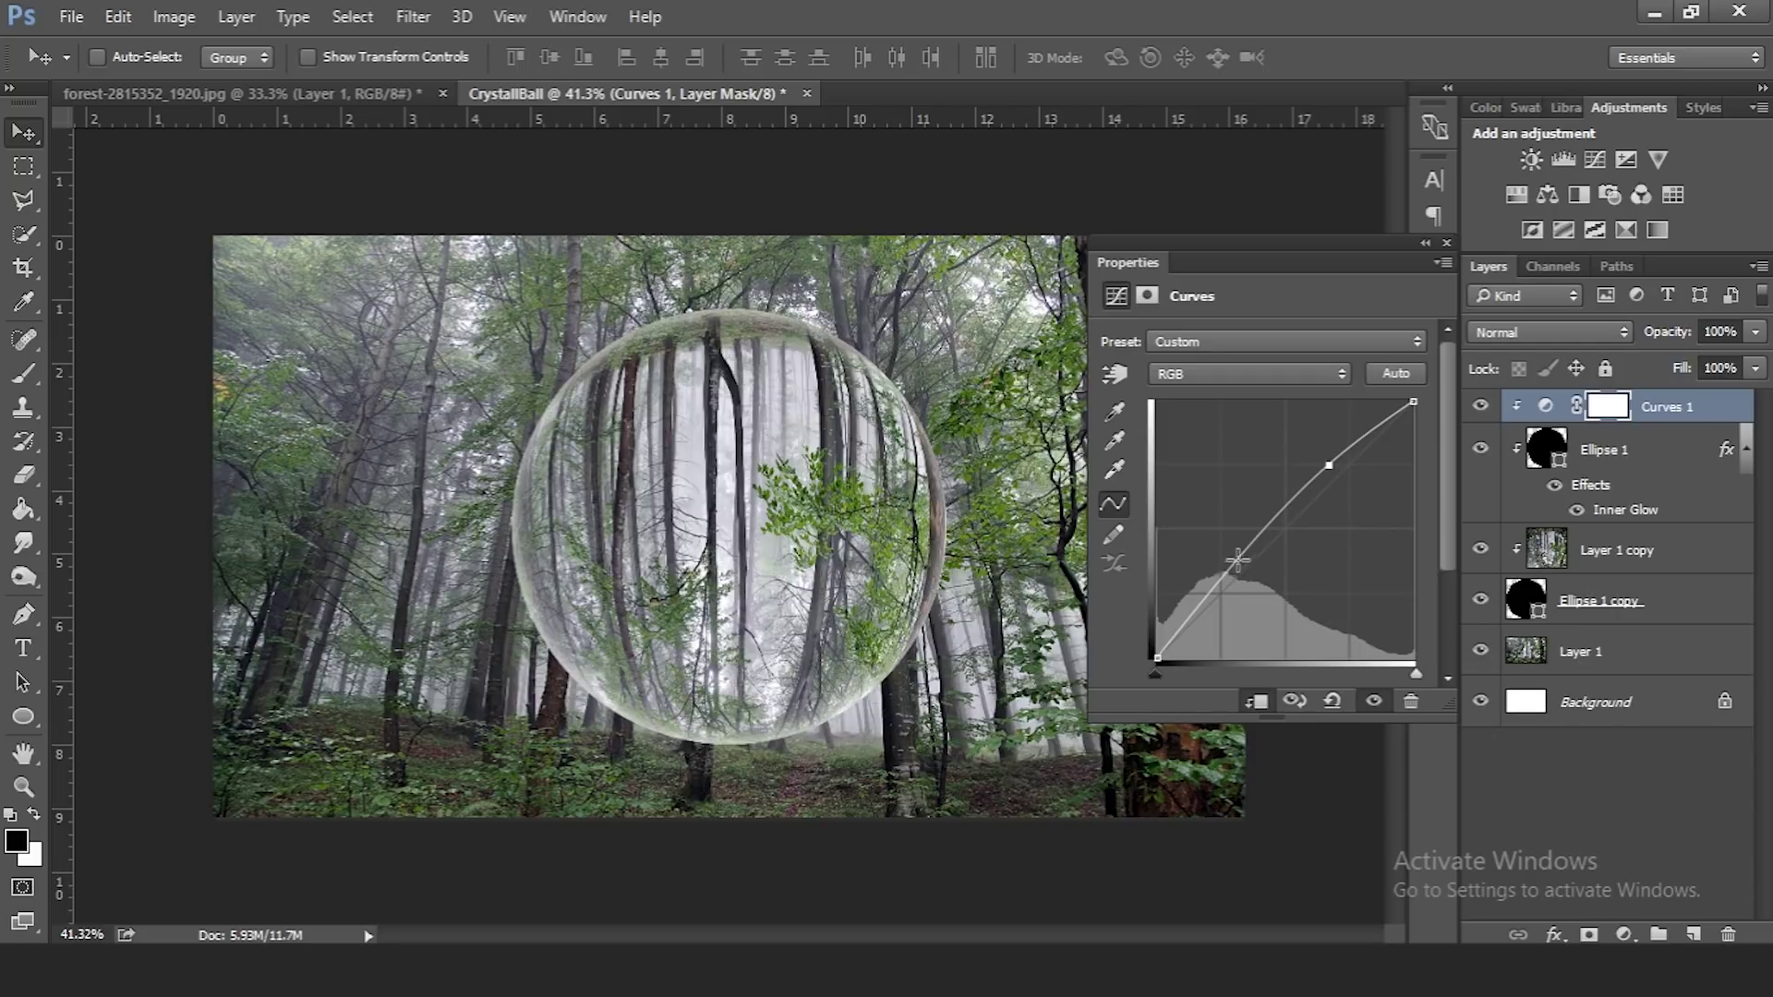
Lower the shadows and lift the highlights into an S-shaped RGB curve, and compare the ball with and without the adjustment
drag(1230, 572, 1243, 590)
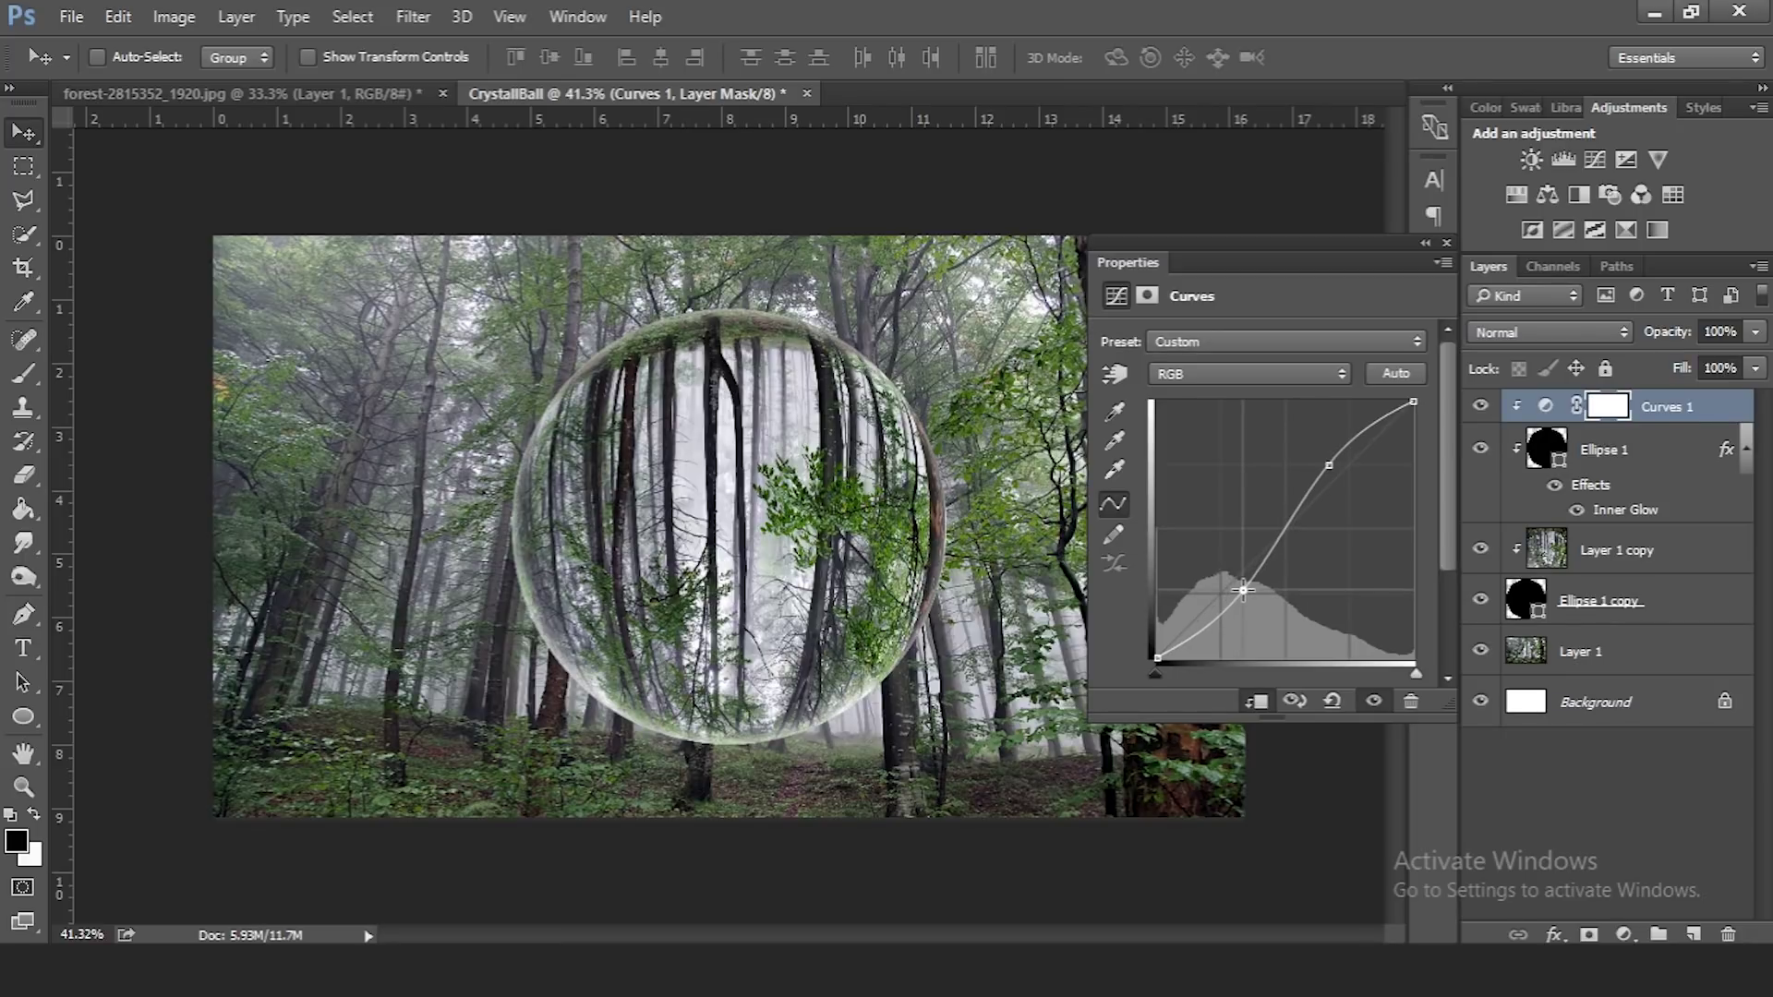
drag(1327, 464, 1320, 461)
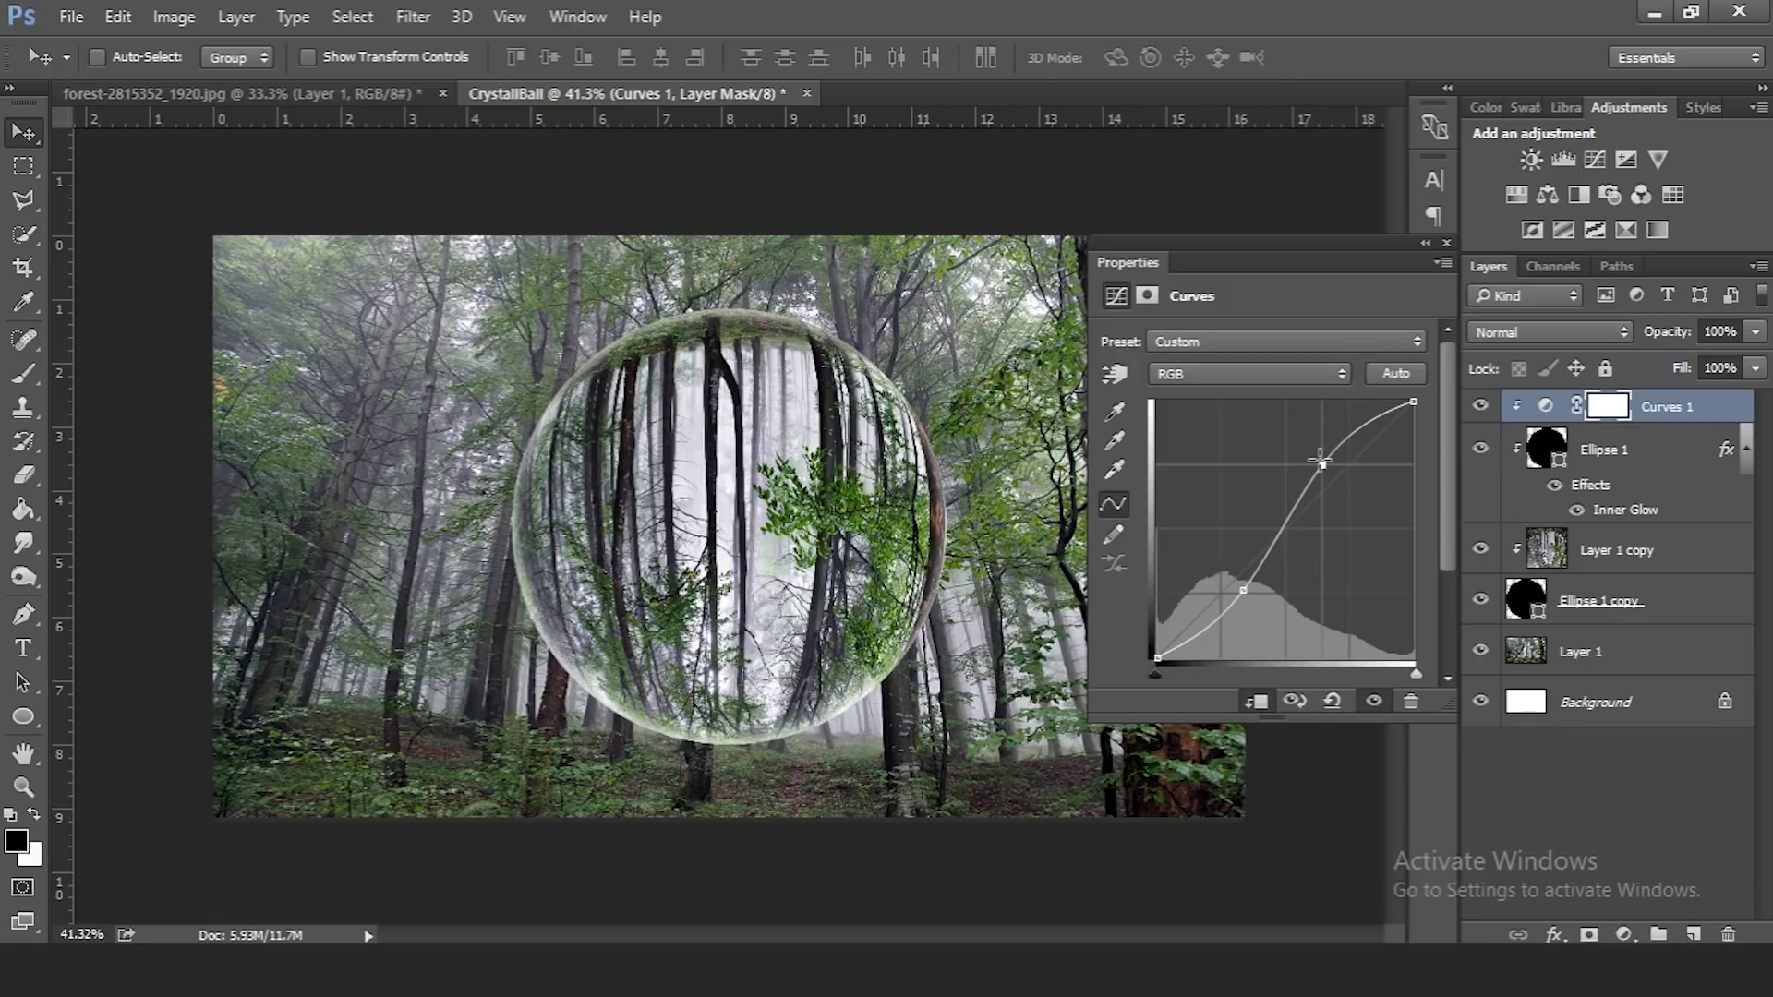
click(1445, 243)
click(1479, 406)
click(1479, 406)
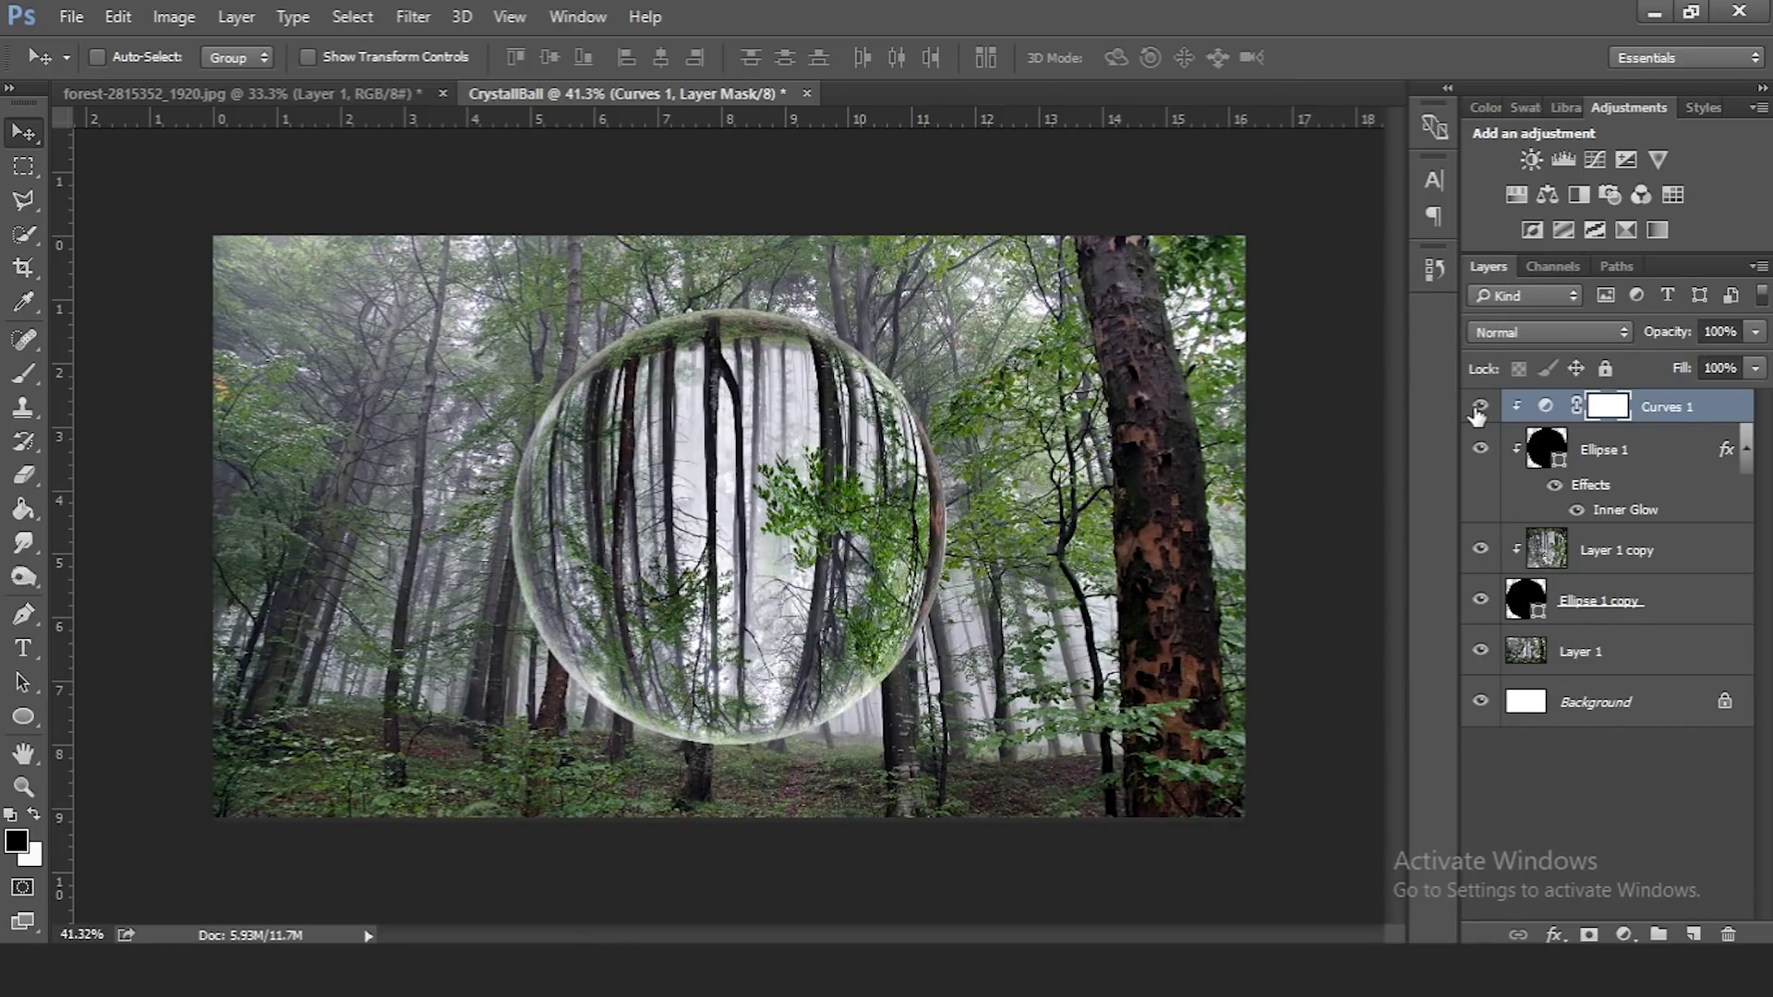
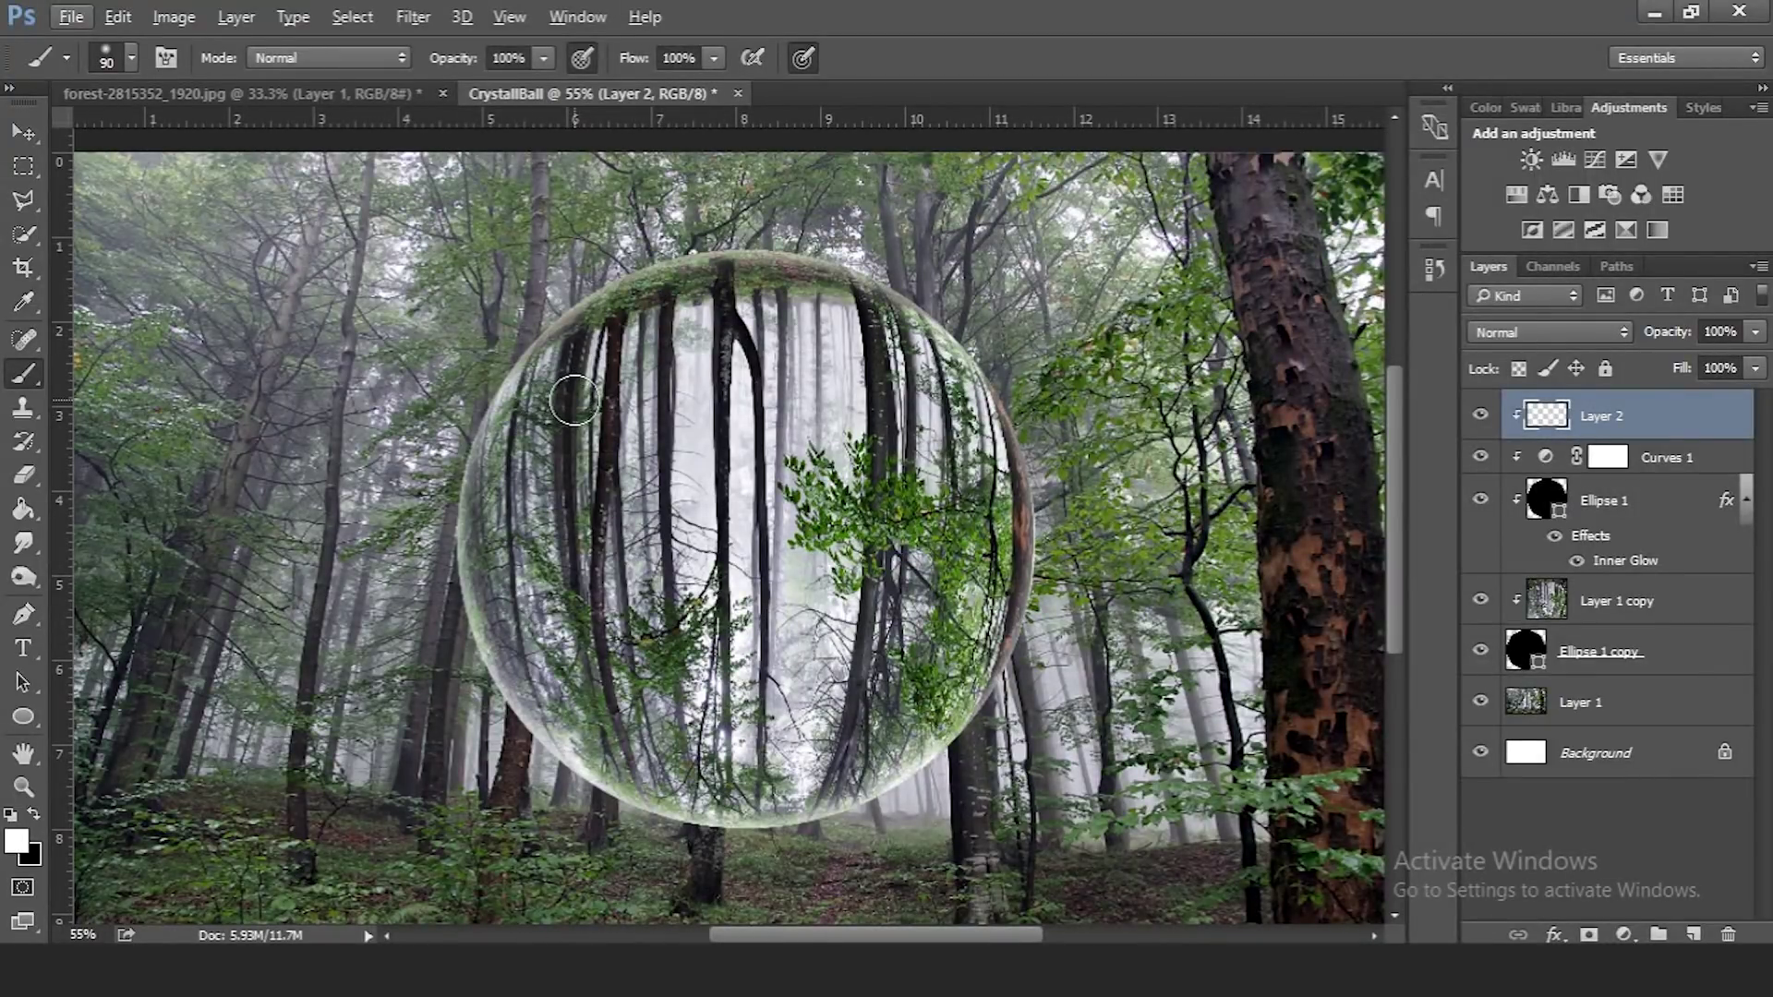
Paint a short diagonal white highlight on Layer 2 along the ball's upper-left edge with a soft 70 px brush
scroll(569, 399, up, 1)
scroll(563, 411, down, 3)
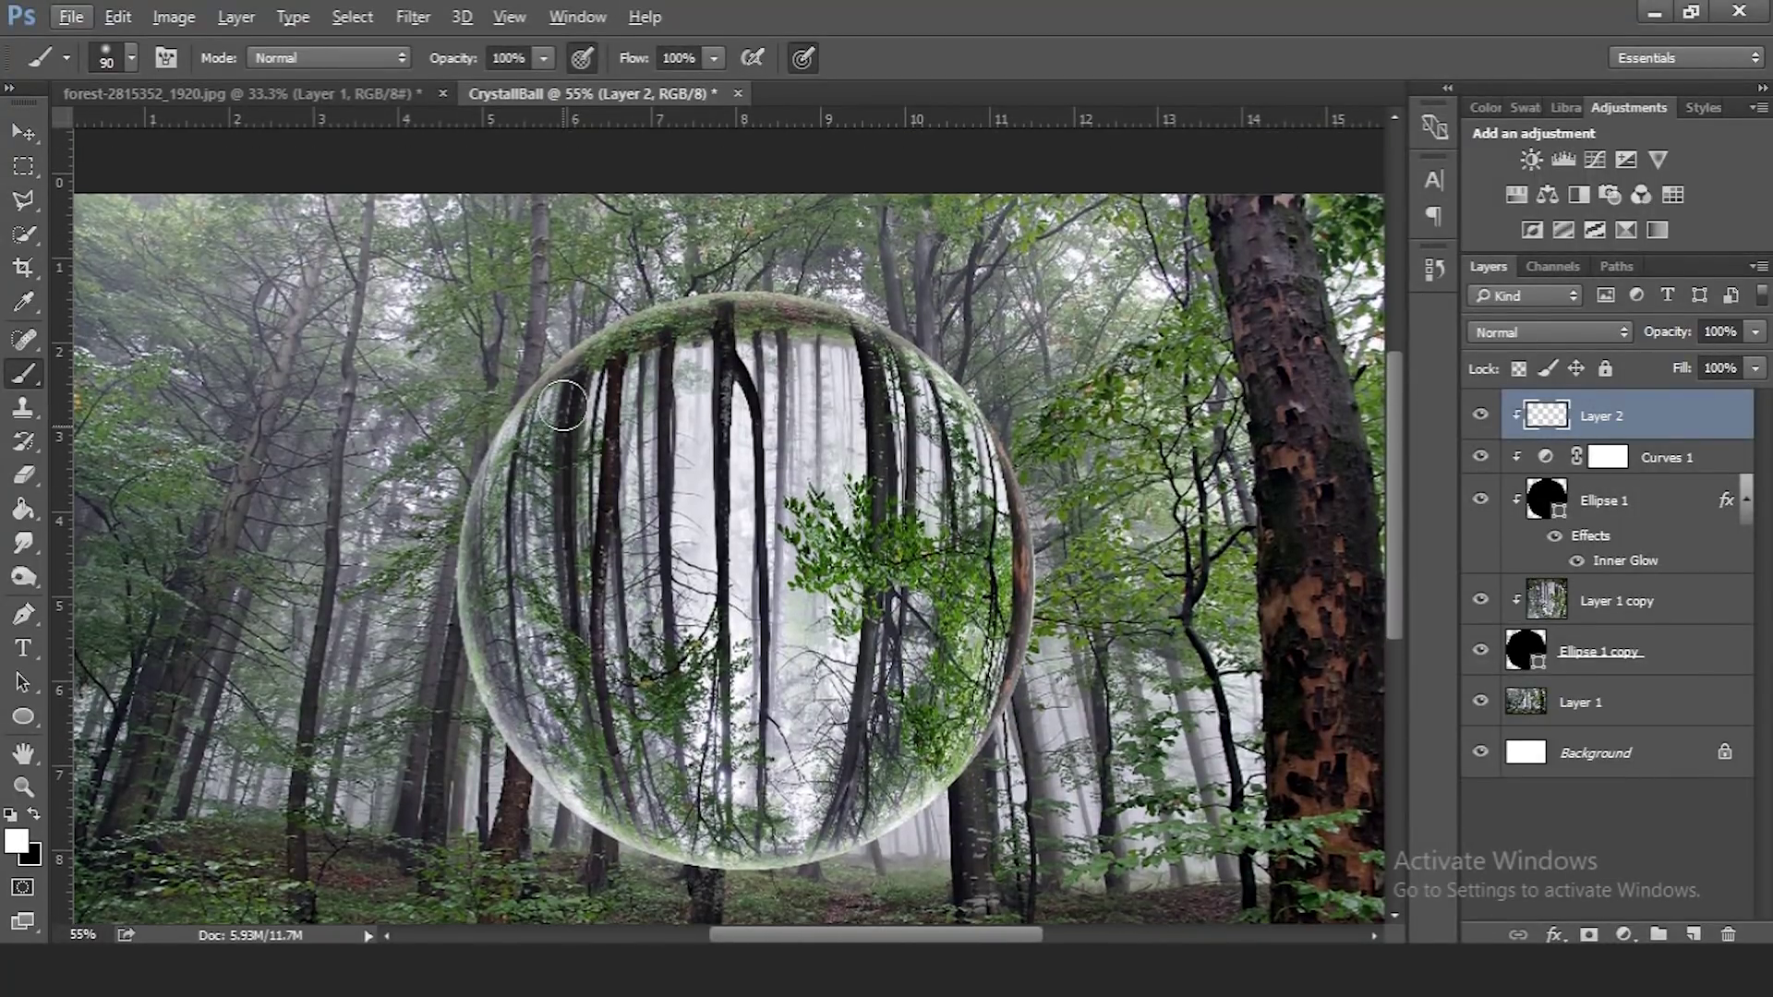
scroll(556, 420, up, 1)
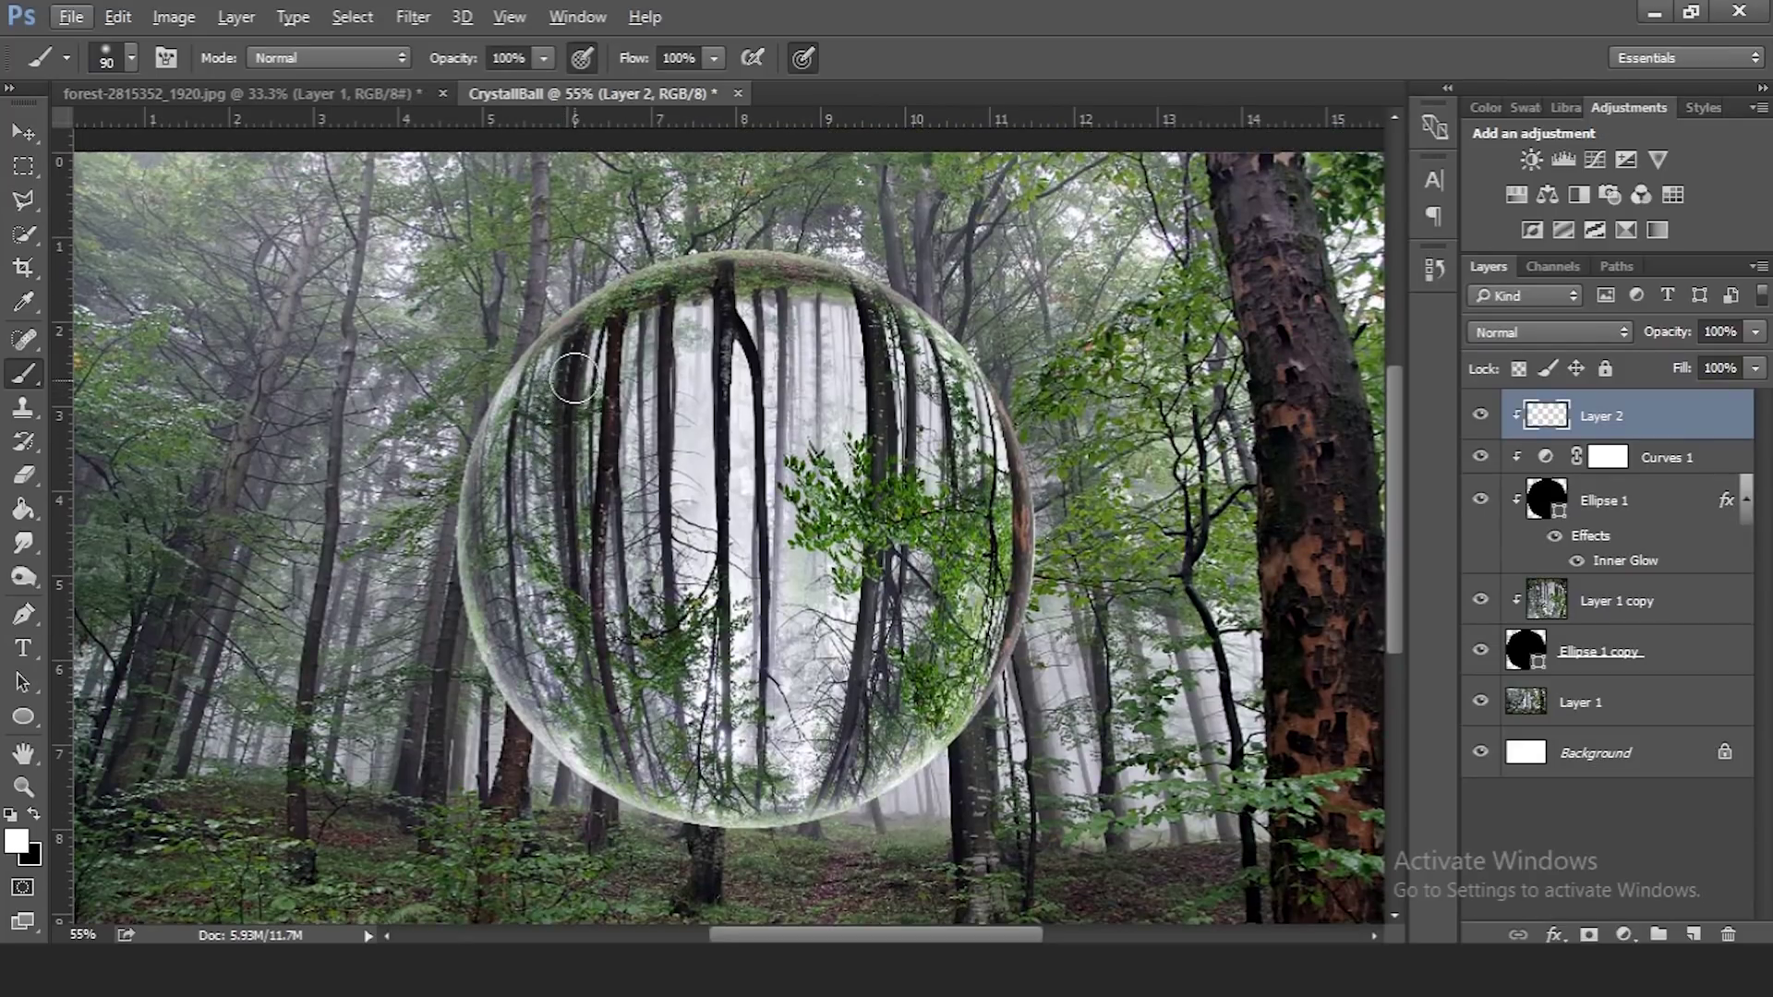
scroll(573, 370, down, 1)
scroll(572, 360, up, 2)
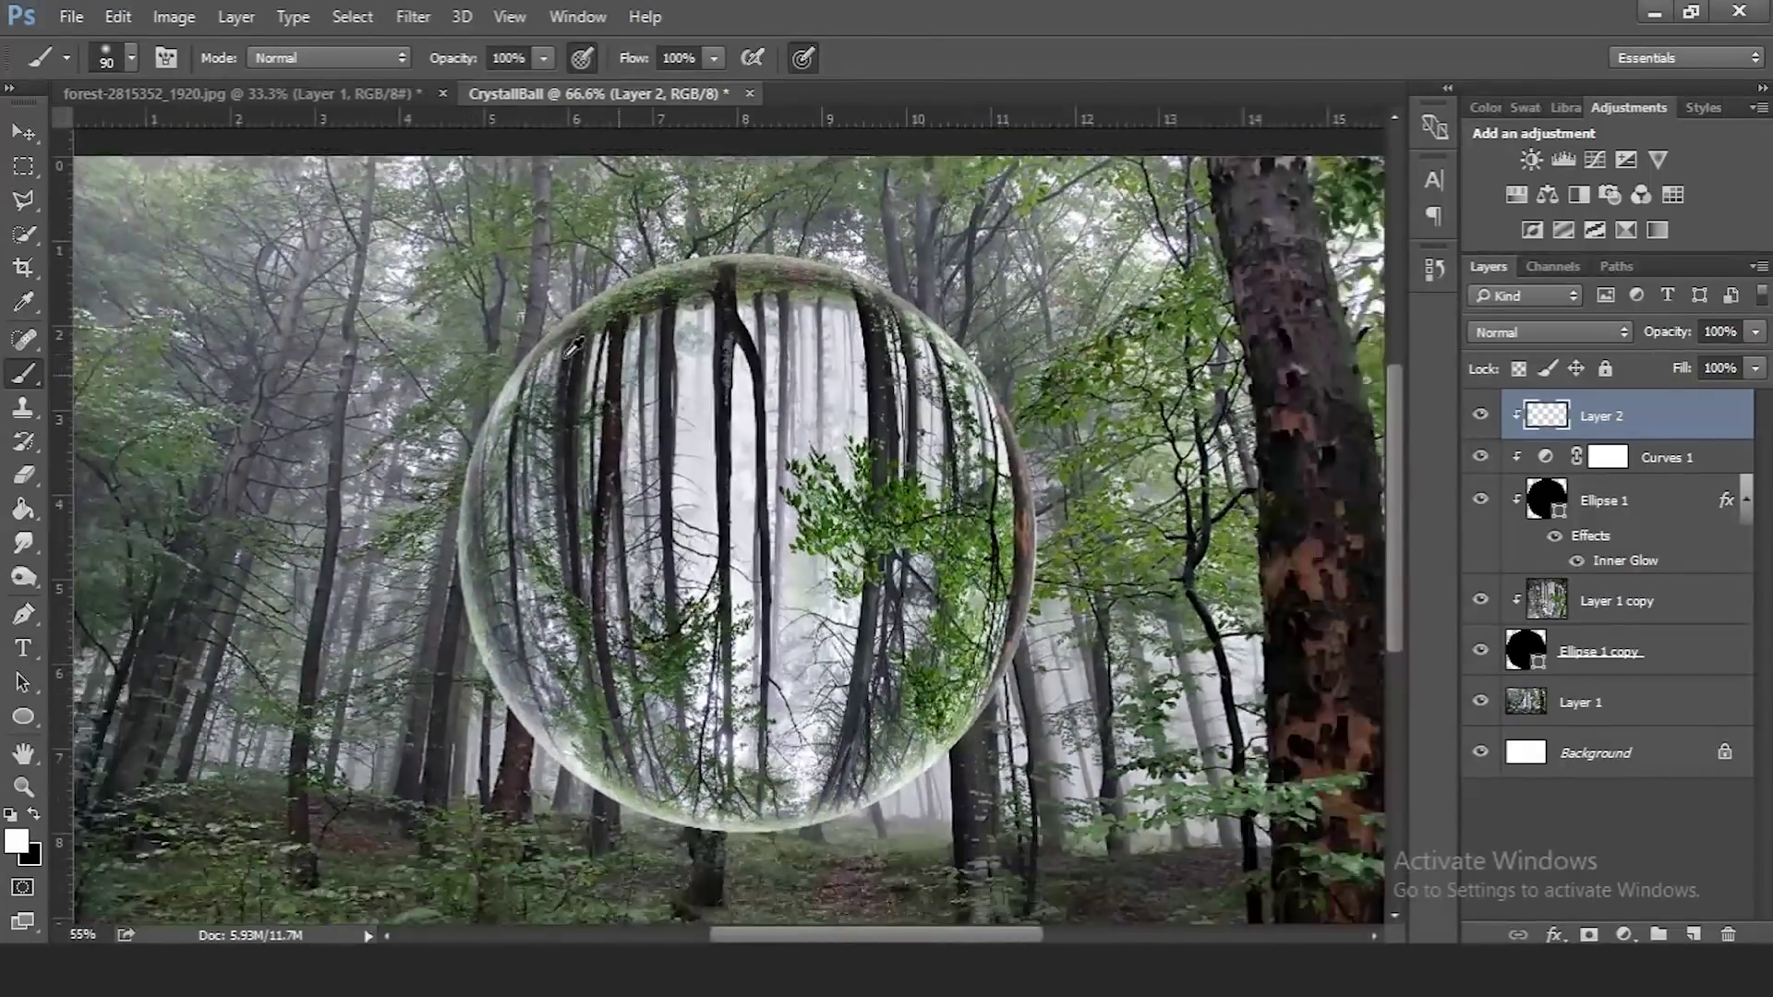
scroll(573, 349, down, 1)
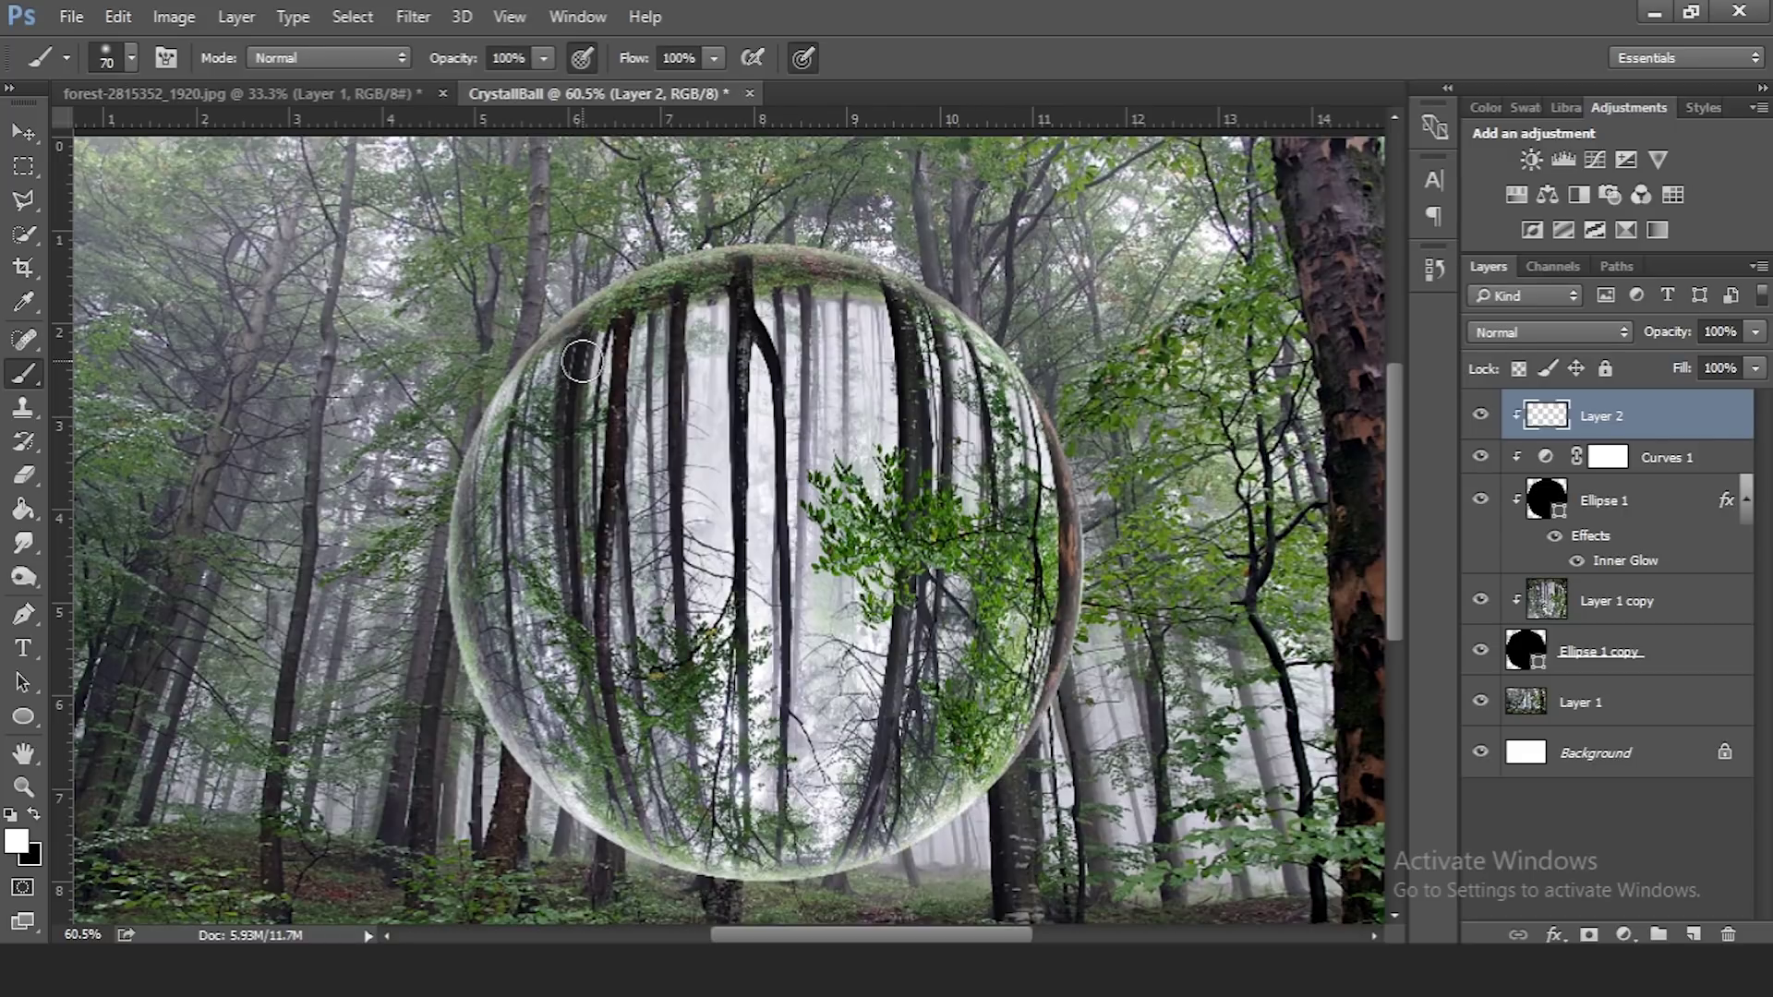
mouse_move(571, 360)
mouse_down()
mouse_move(536, 411)
mouse_move(577, 349)
mouse_move(609, 338)
mouse_move(535, 412)
mouse_up()
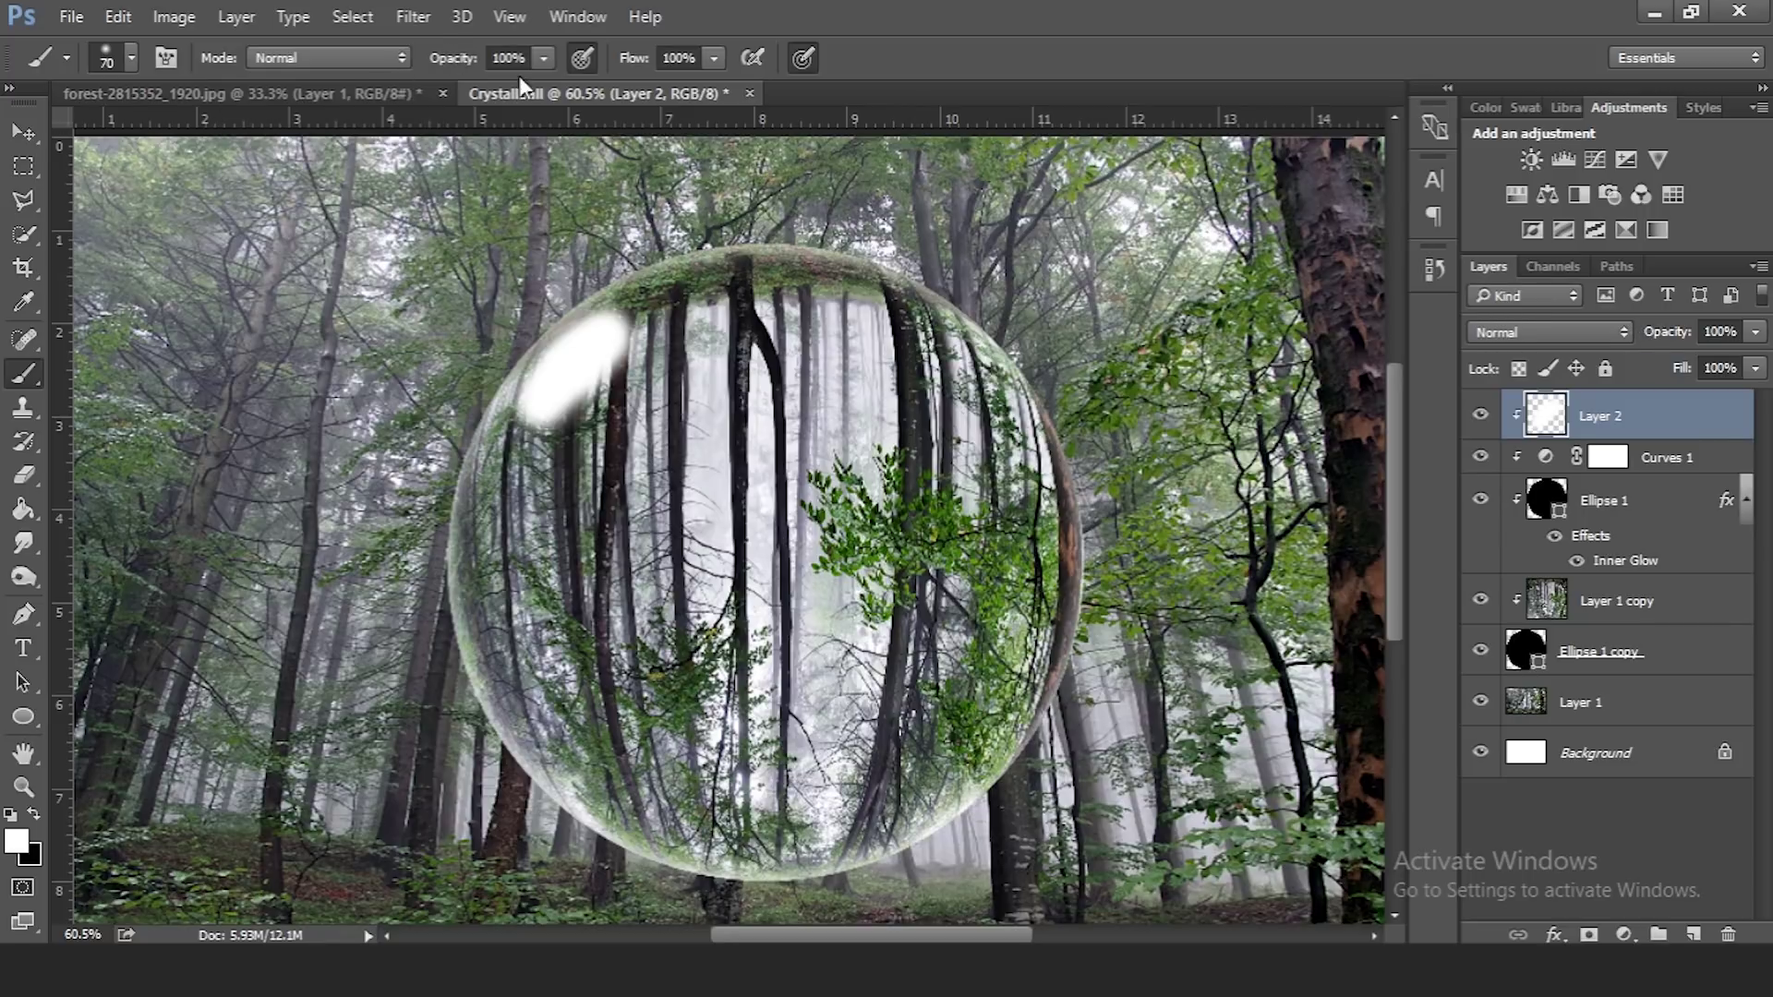
Set Layer 2 to Overlay blending, duplicate it and clip the copy to the ball layers
click(1560, 332)
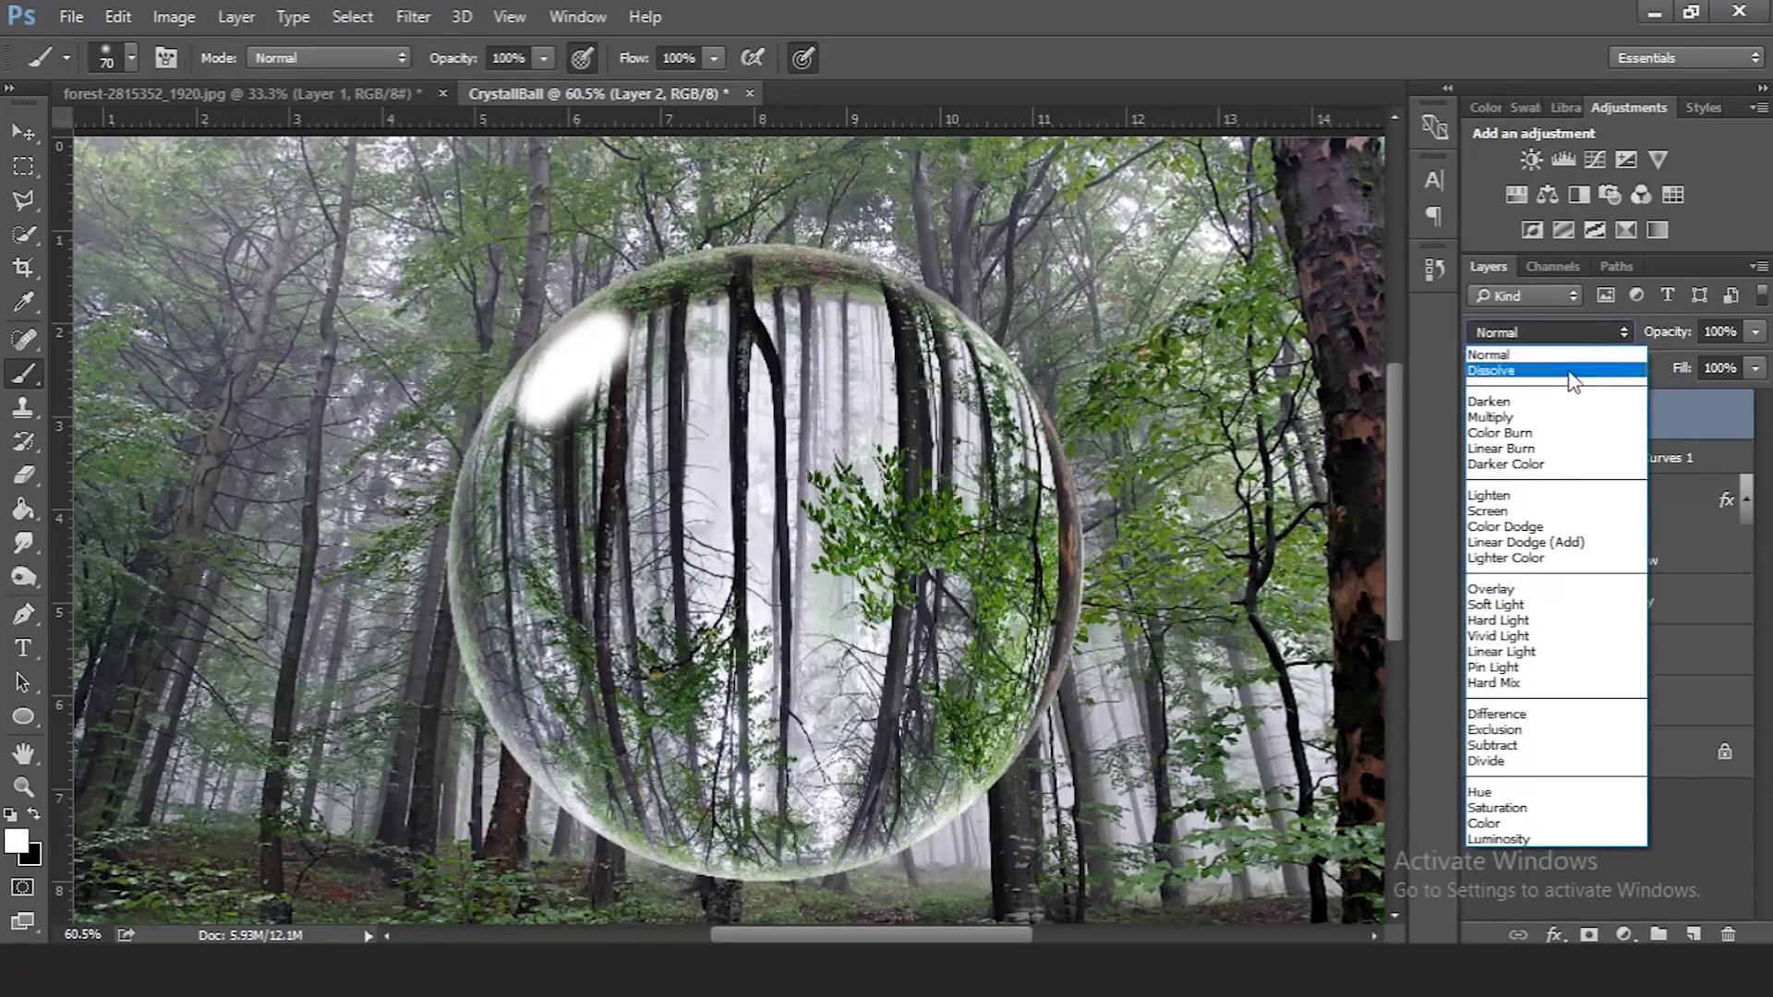
click(1491, 589)
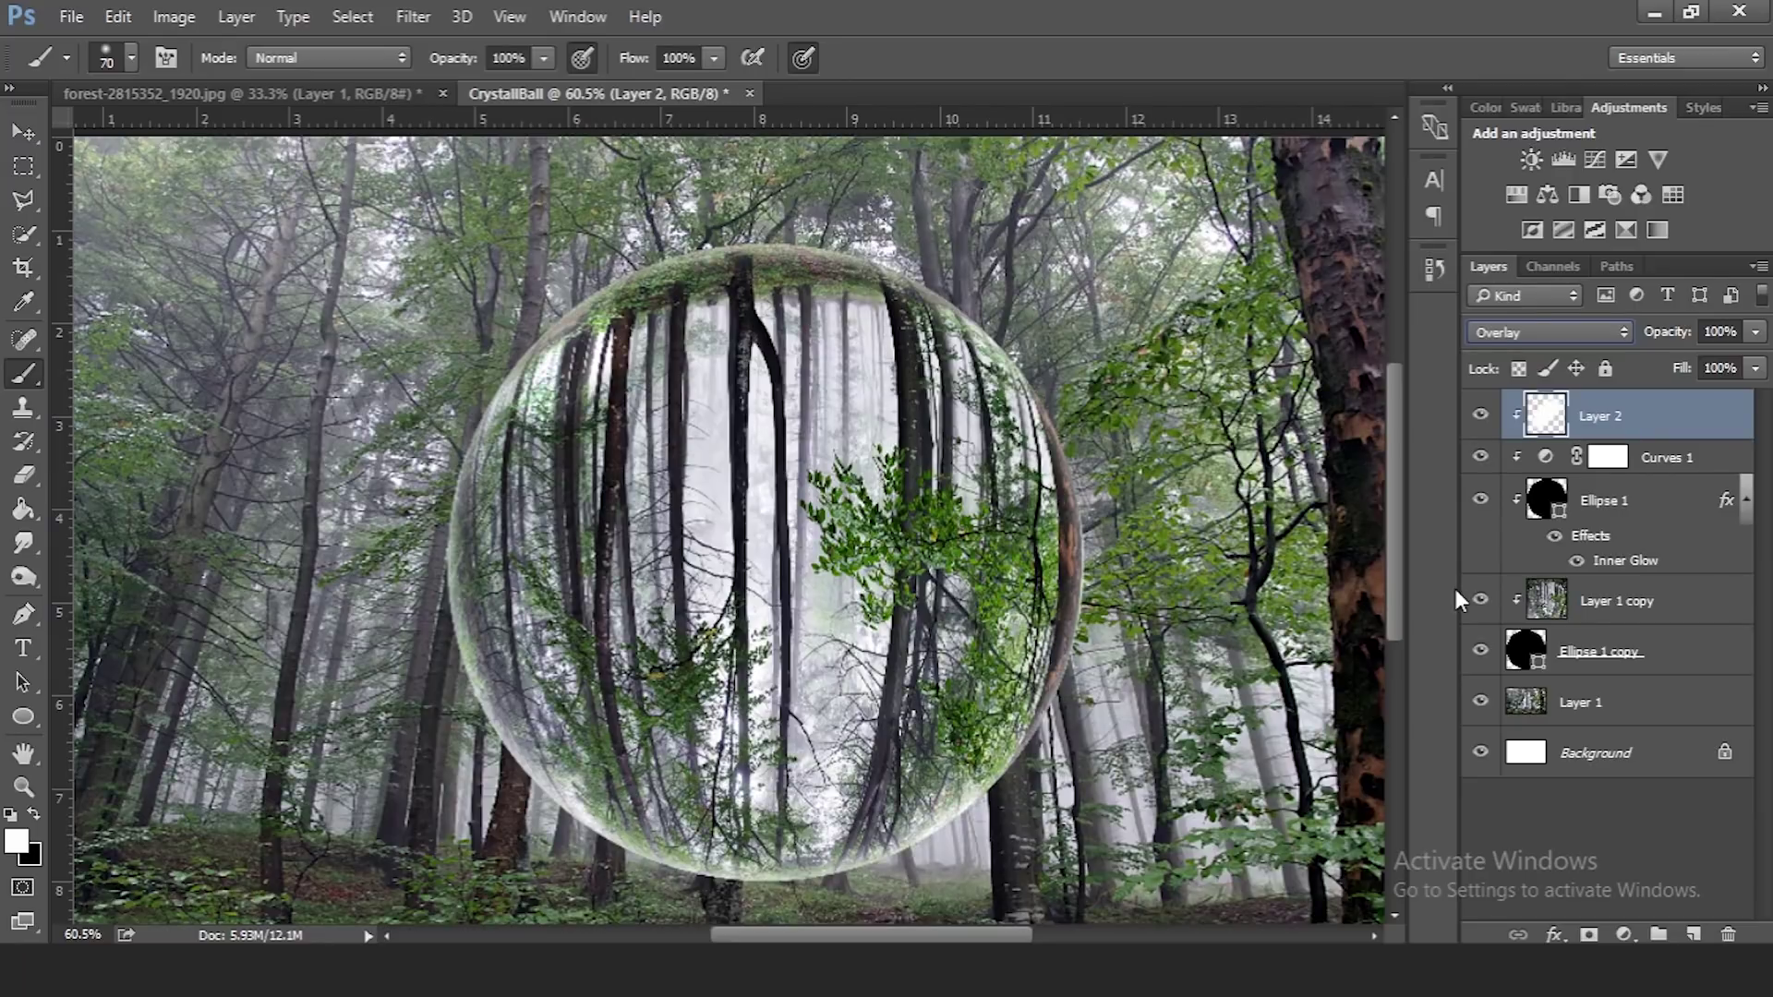
key(ctrl+j)
right_click(1577, 423)
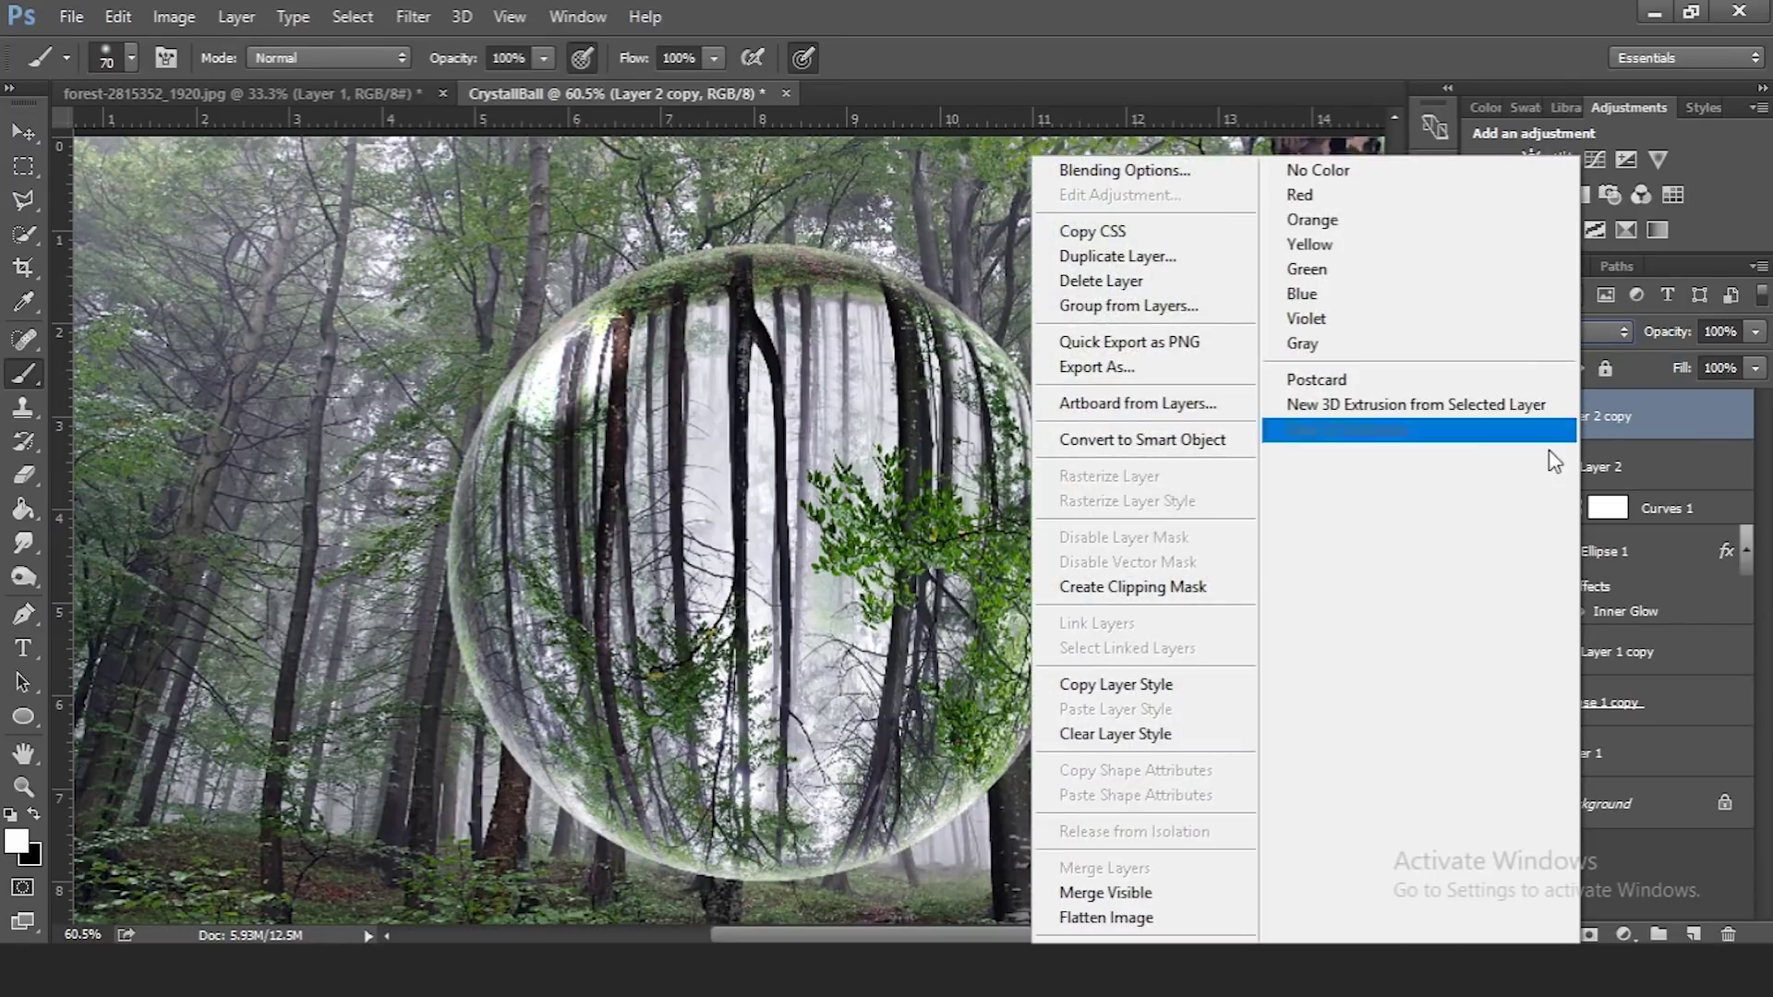
click(1201, 585)
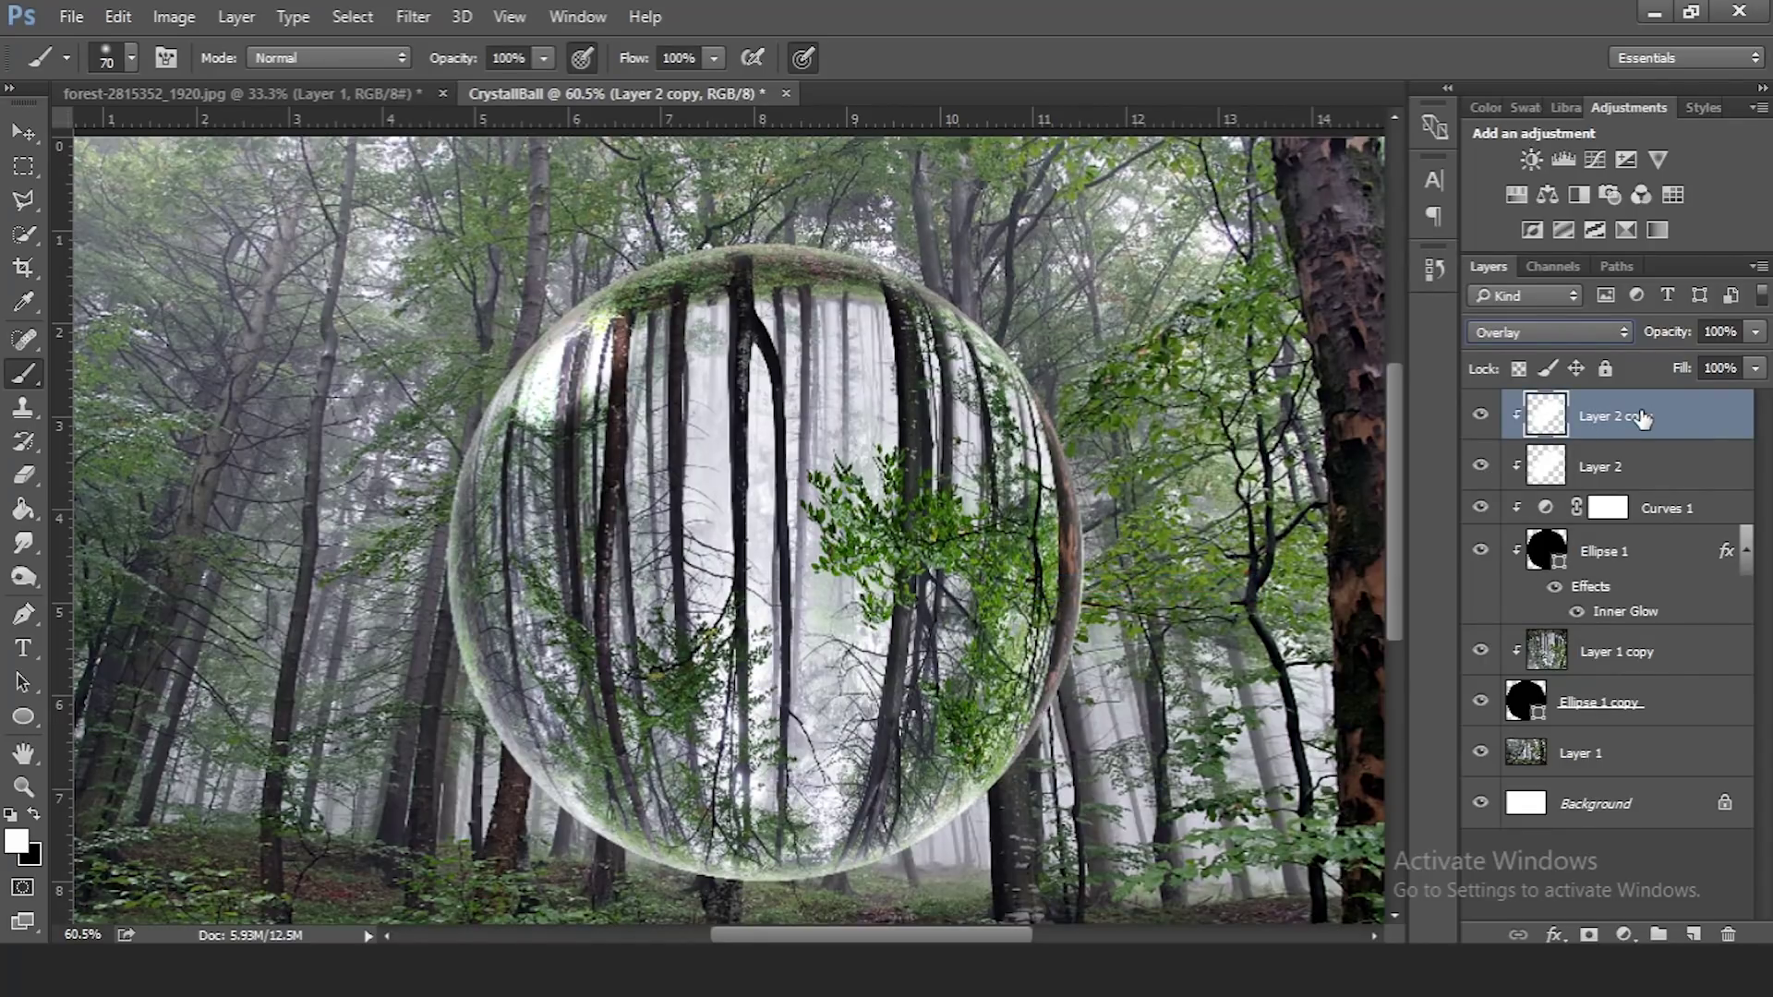
Set the blend mode of Layer 2 copy to Normal and its opacity to 54%
click(1548, 331)
click(1500, 342)
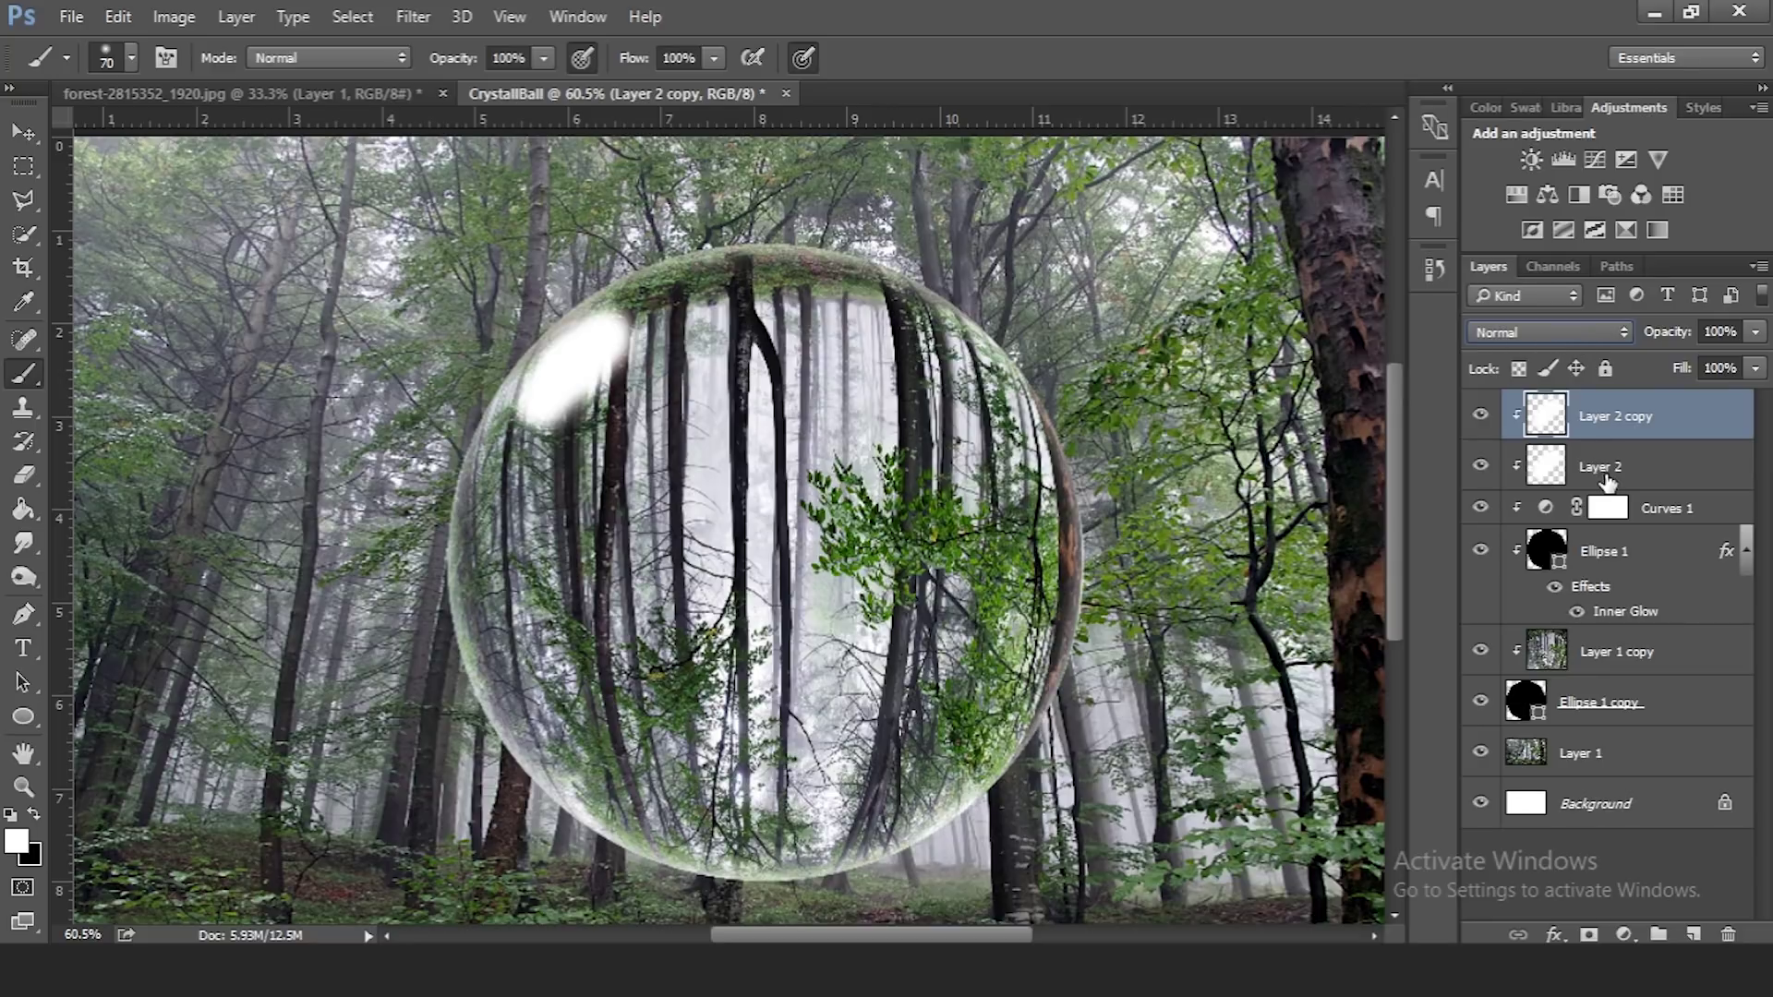
drag(1677, 333, 1617, 334)
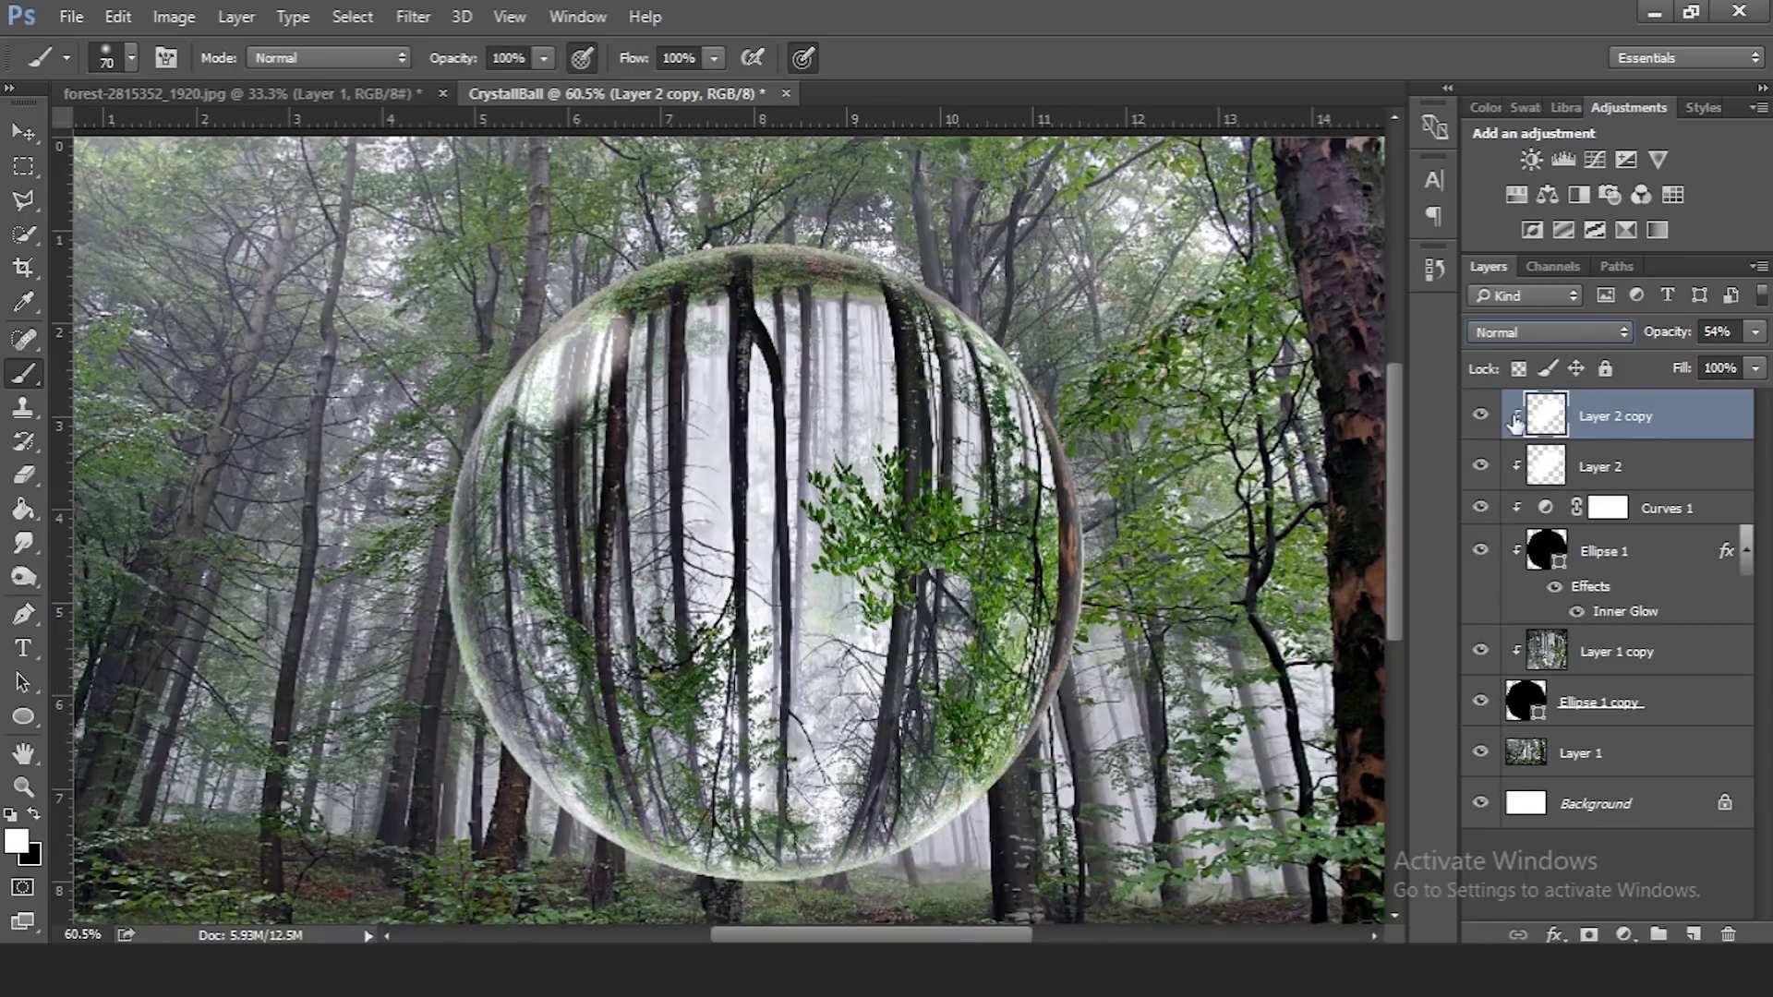
Hide Layer 2 copy and lower the opacity of Layer 2 to 21%
click(1480, 415)
click(1587, 473)
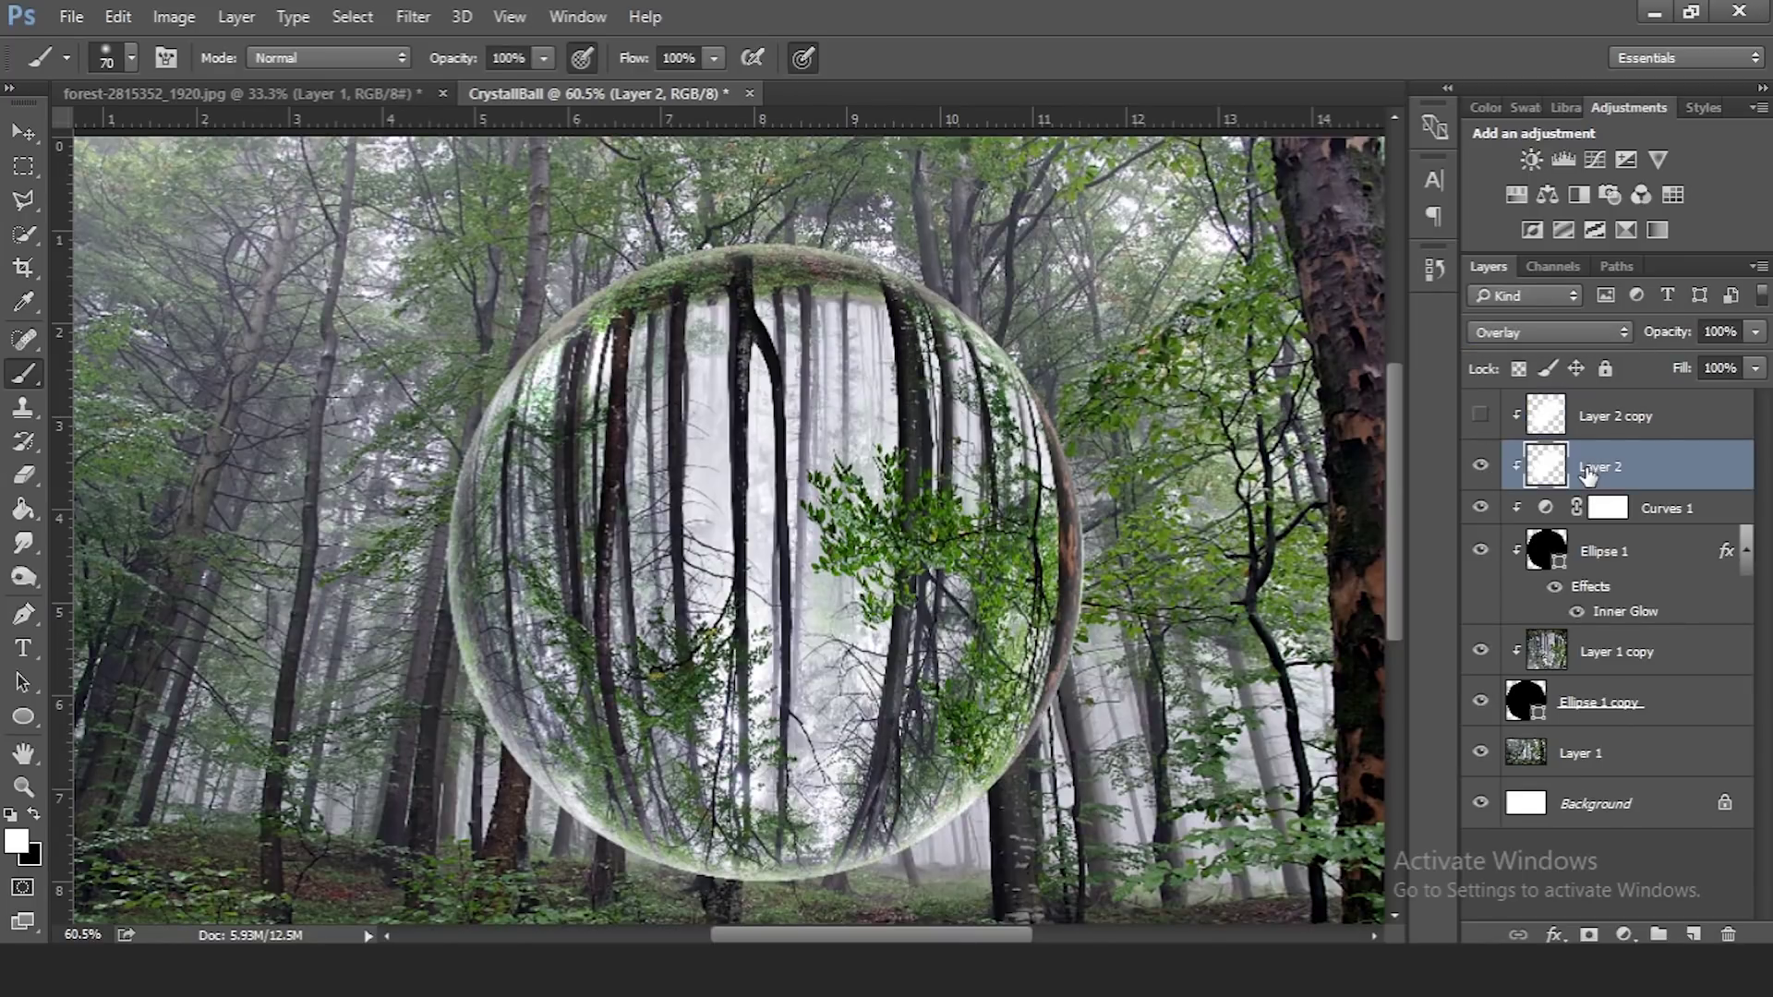
drag(1673, 337, 1616, 334)
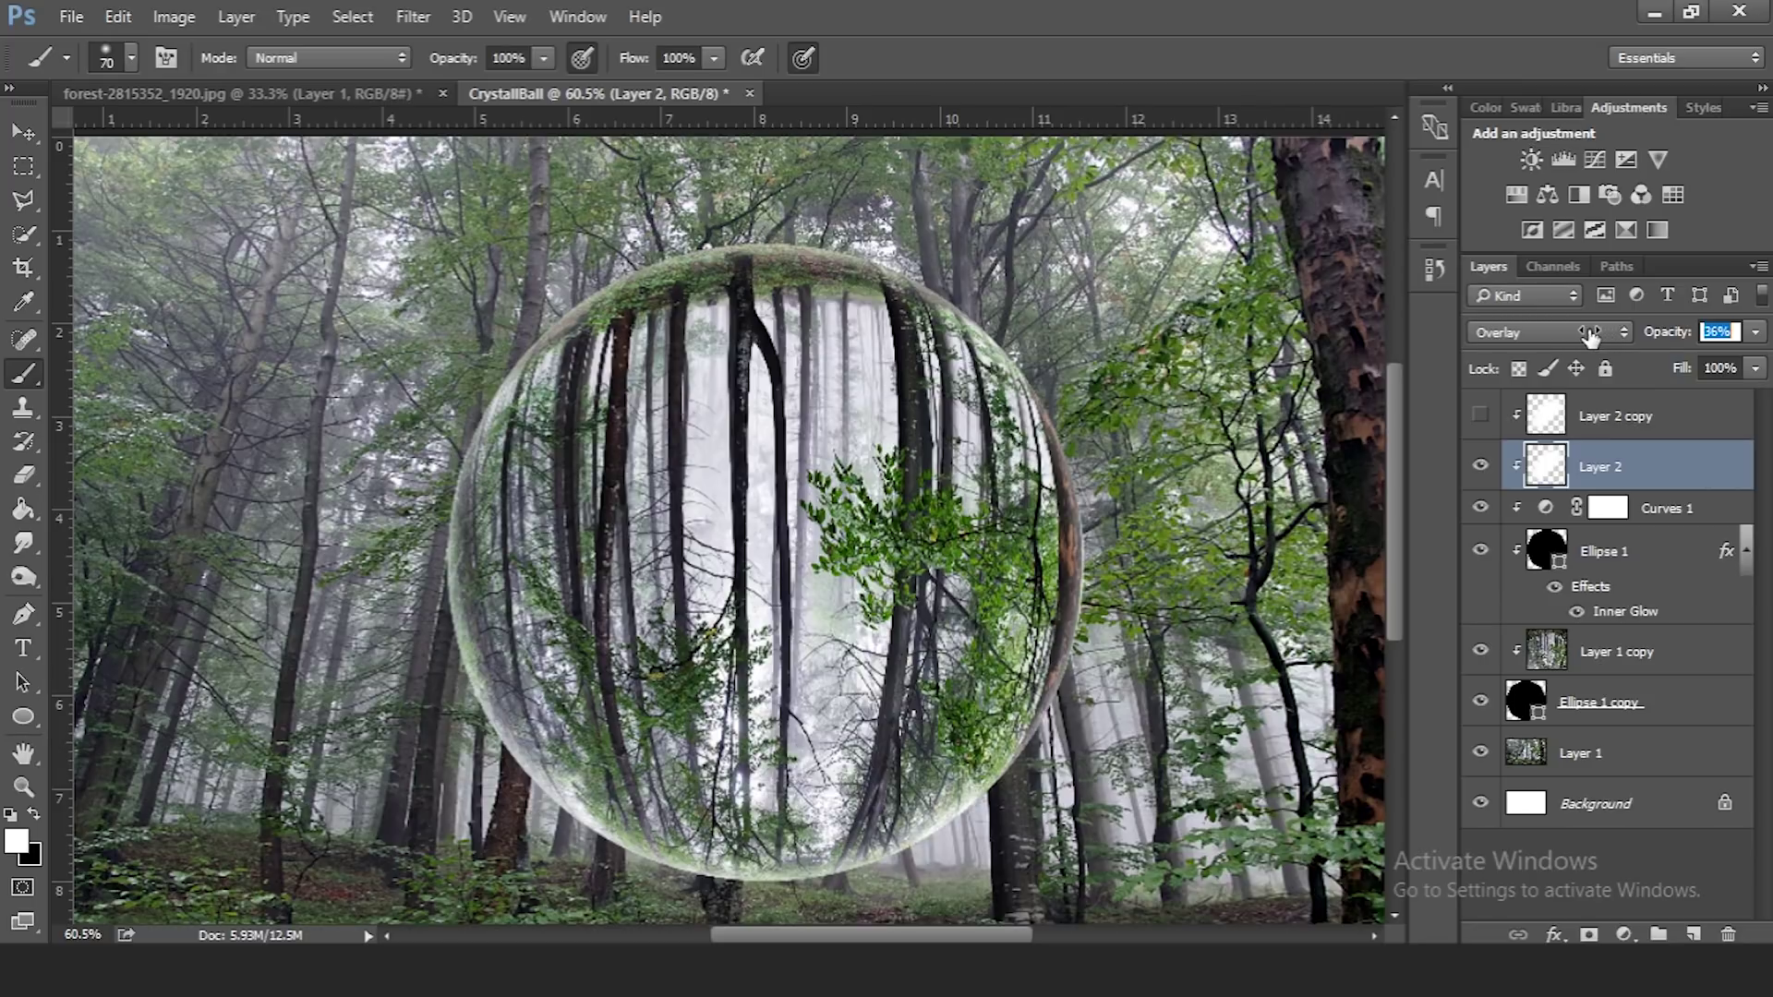
drag(1583, 340, 1568, 340)
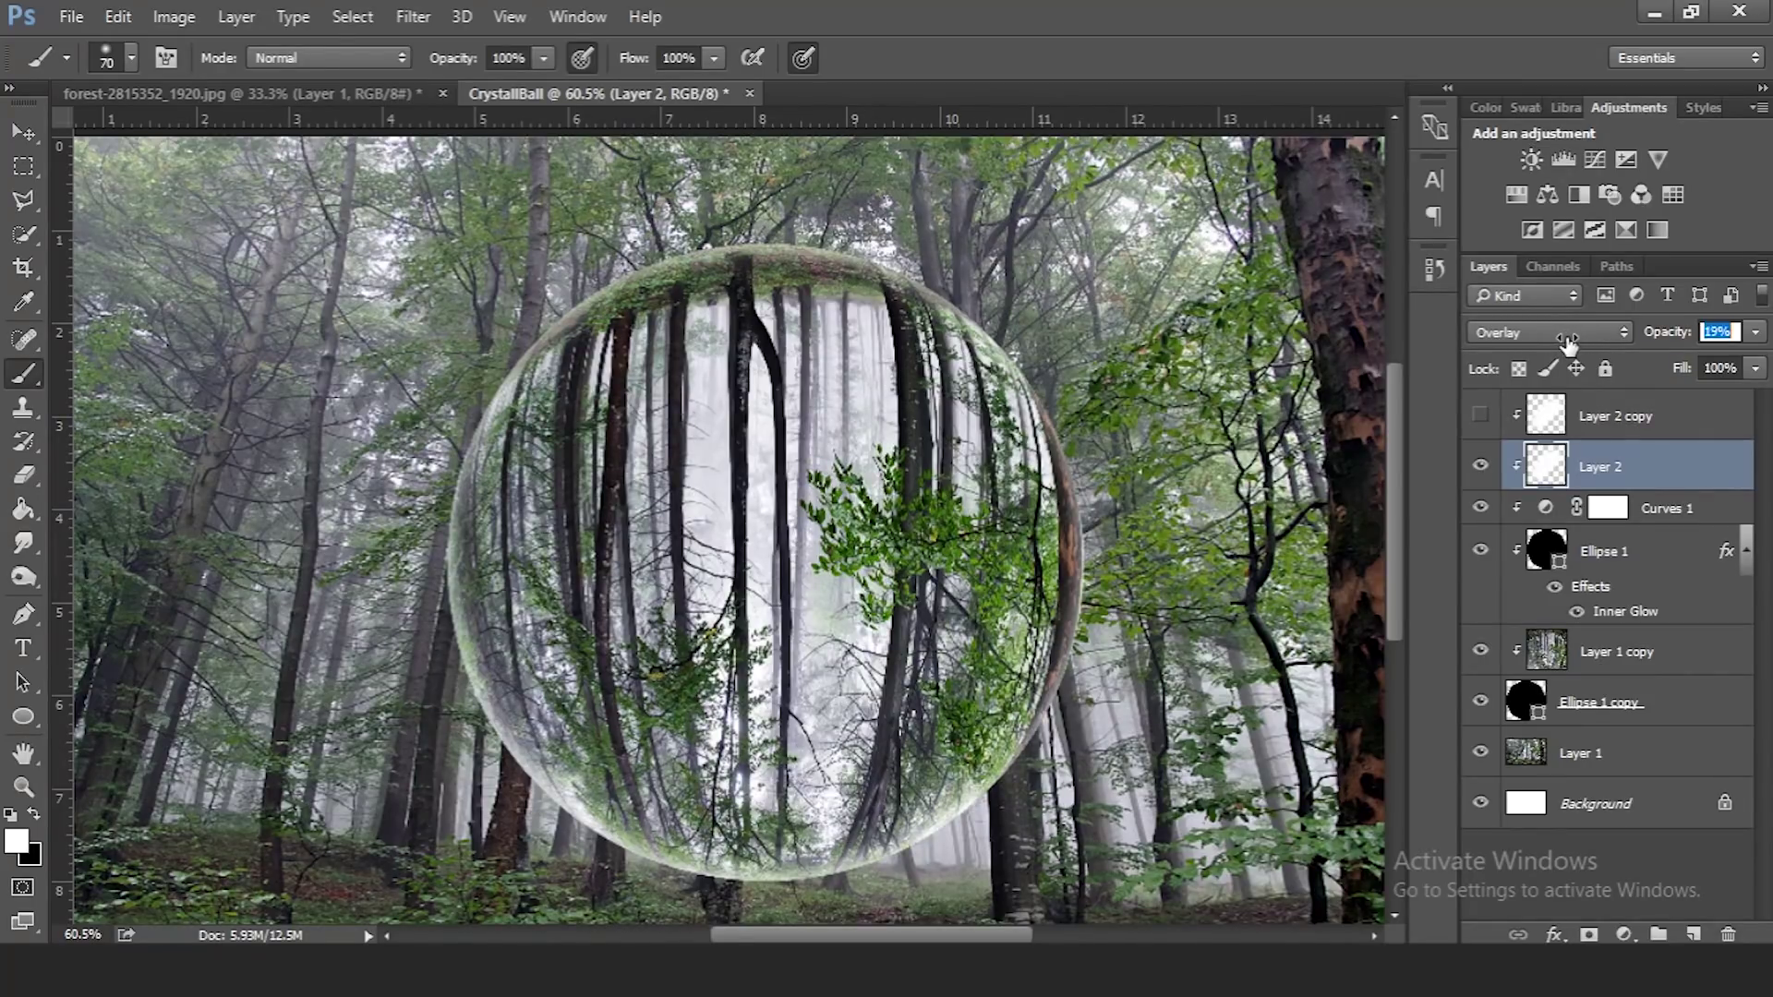
drag(1569, 340, 1570, 337)
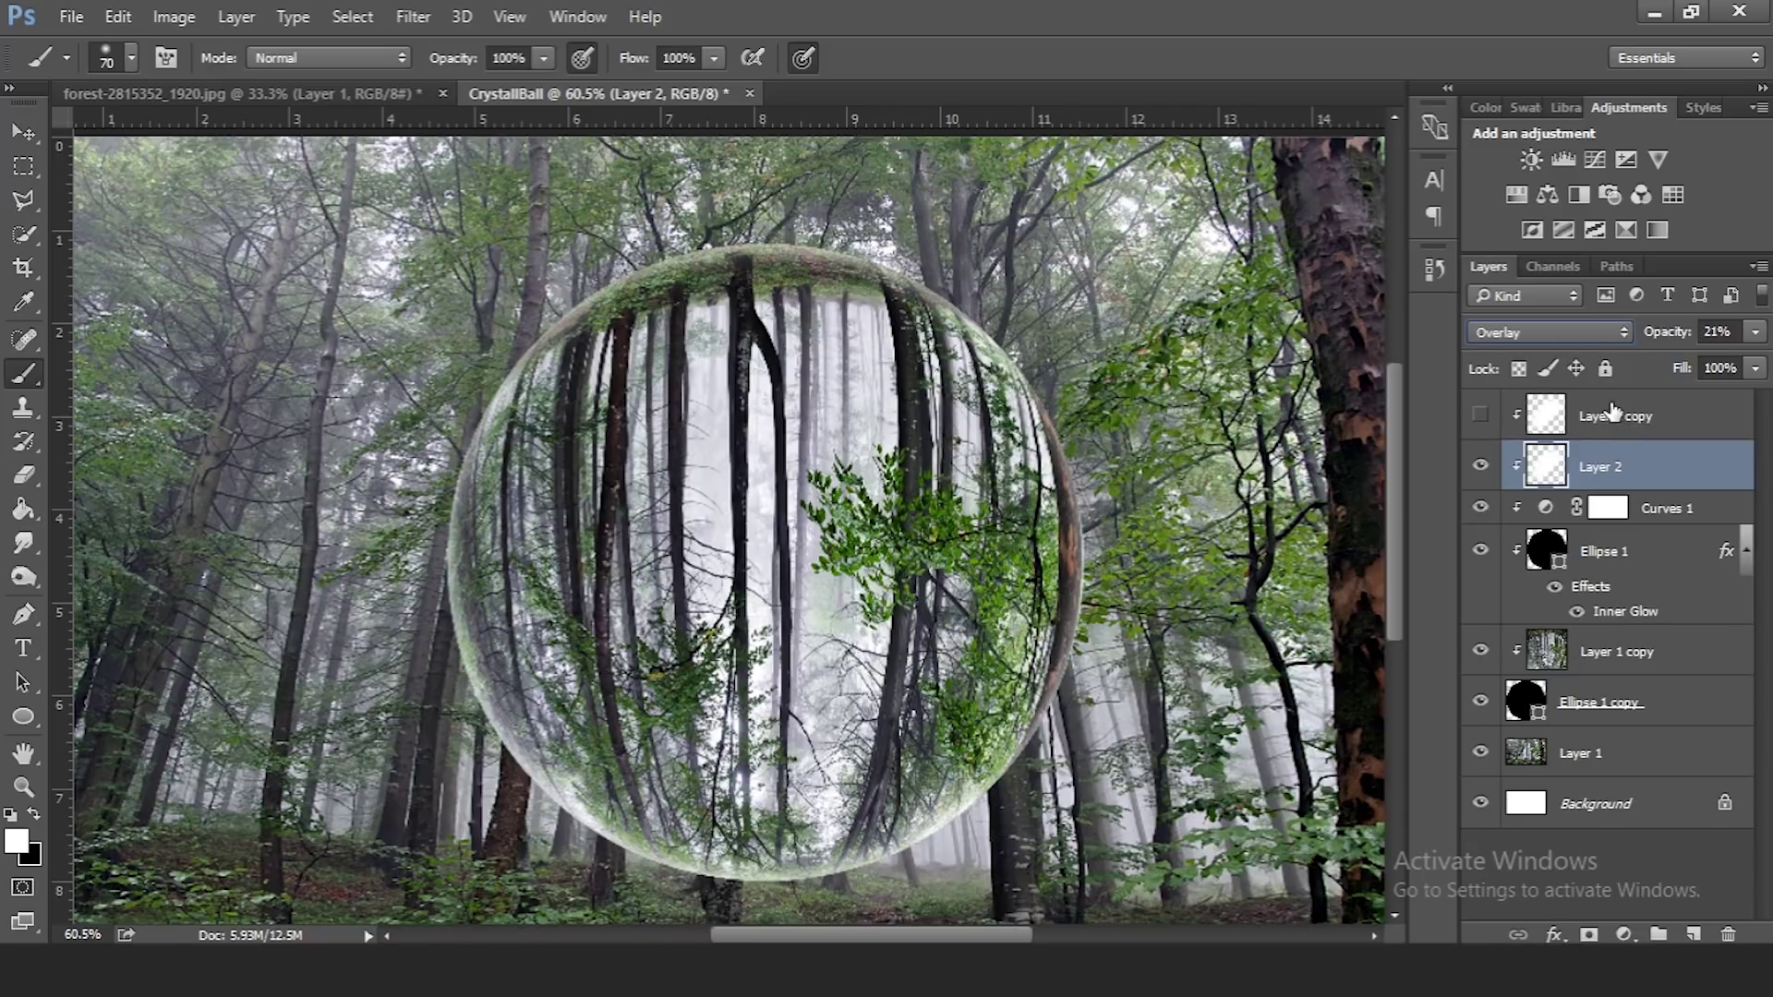
Show Layer 2 copy again and lower its opacity to 40%
click(1479, 418)
click(1602, 426)
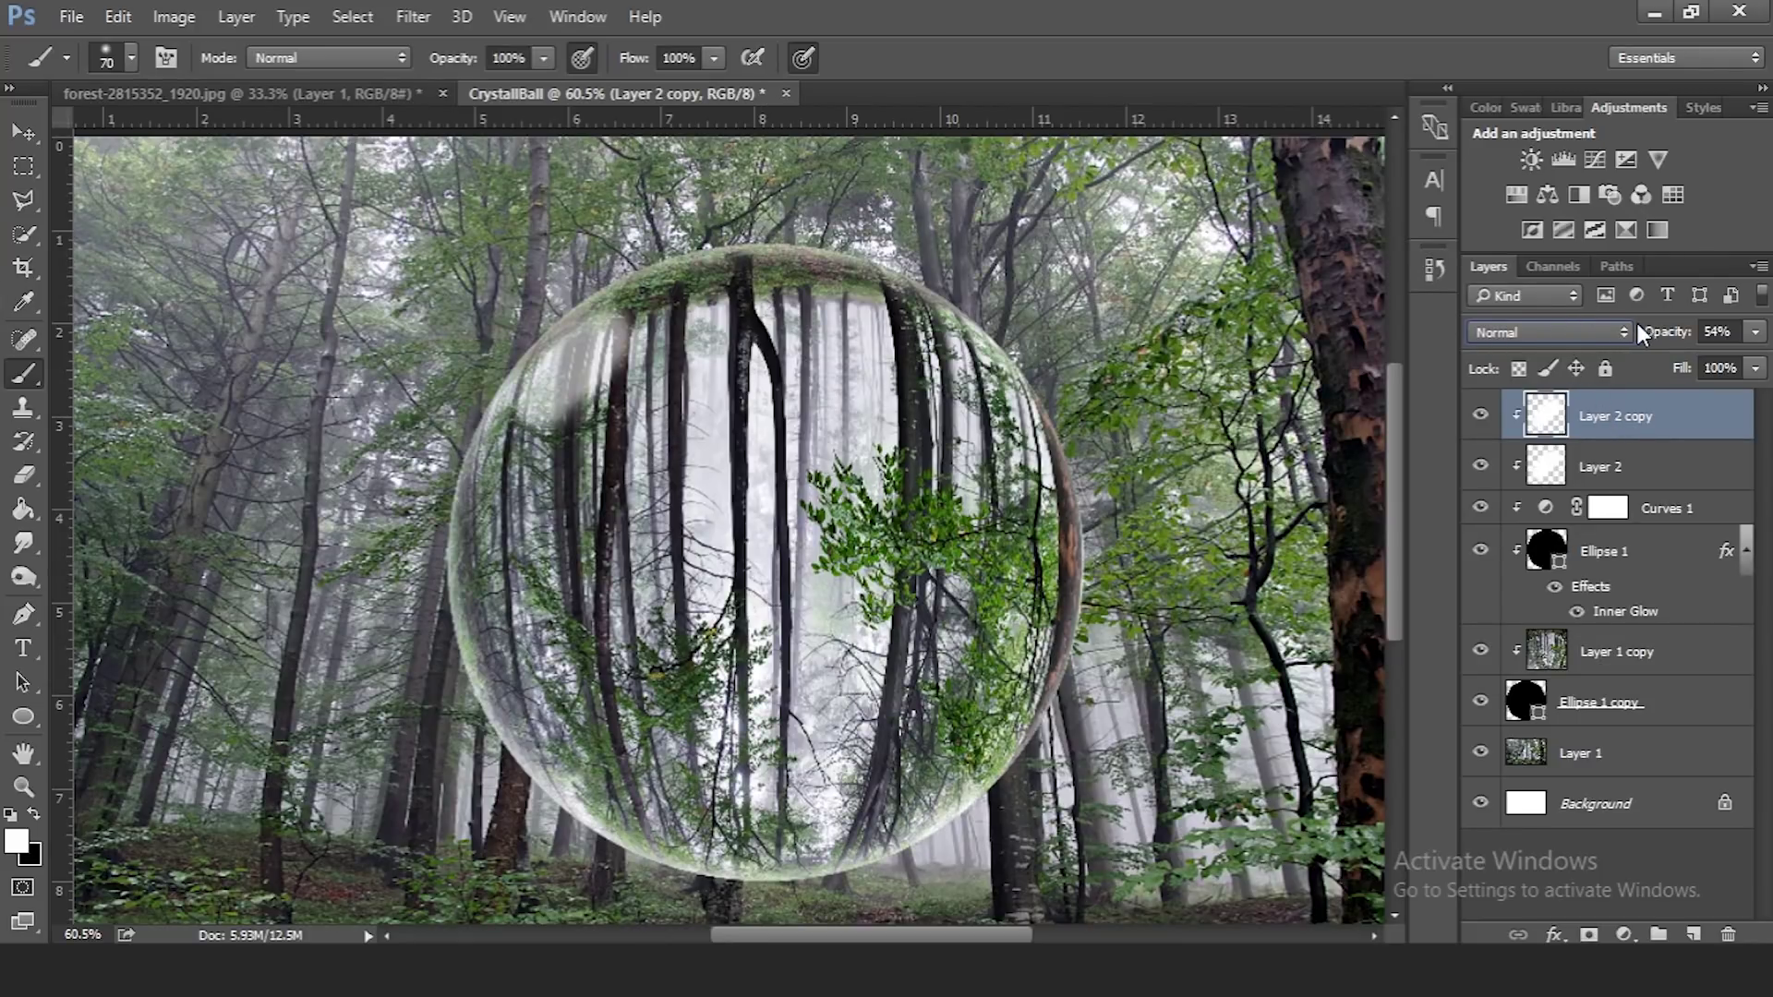
drag(1662, 336, 1650, 340)
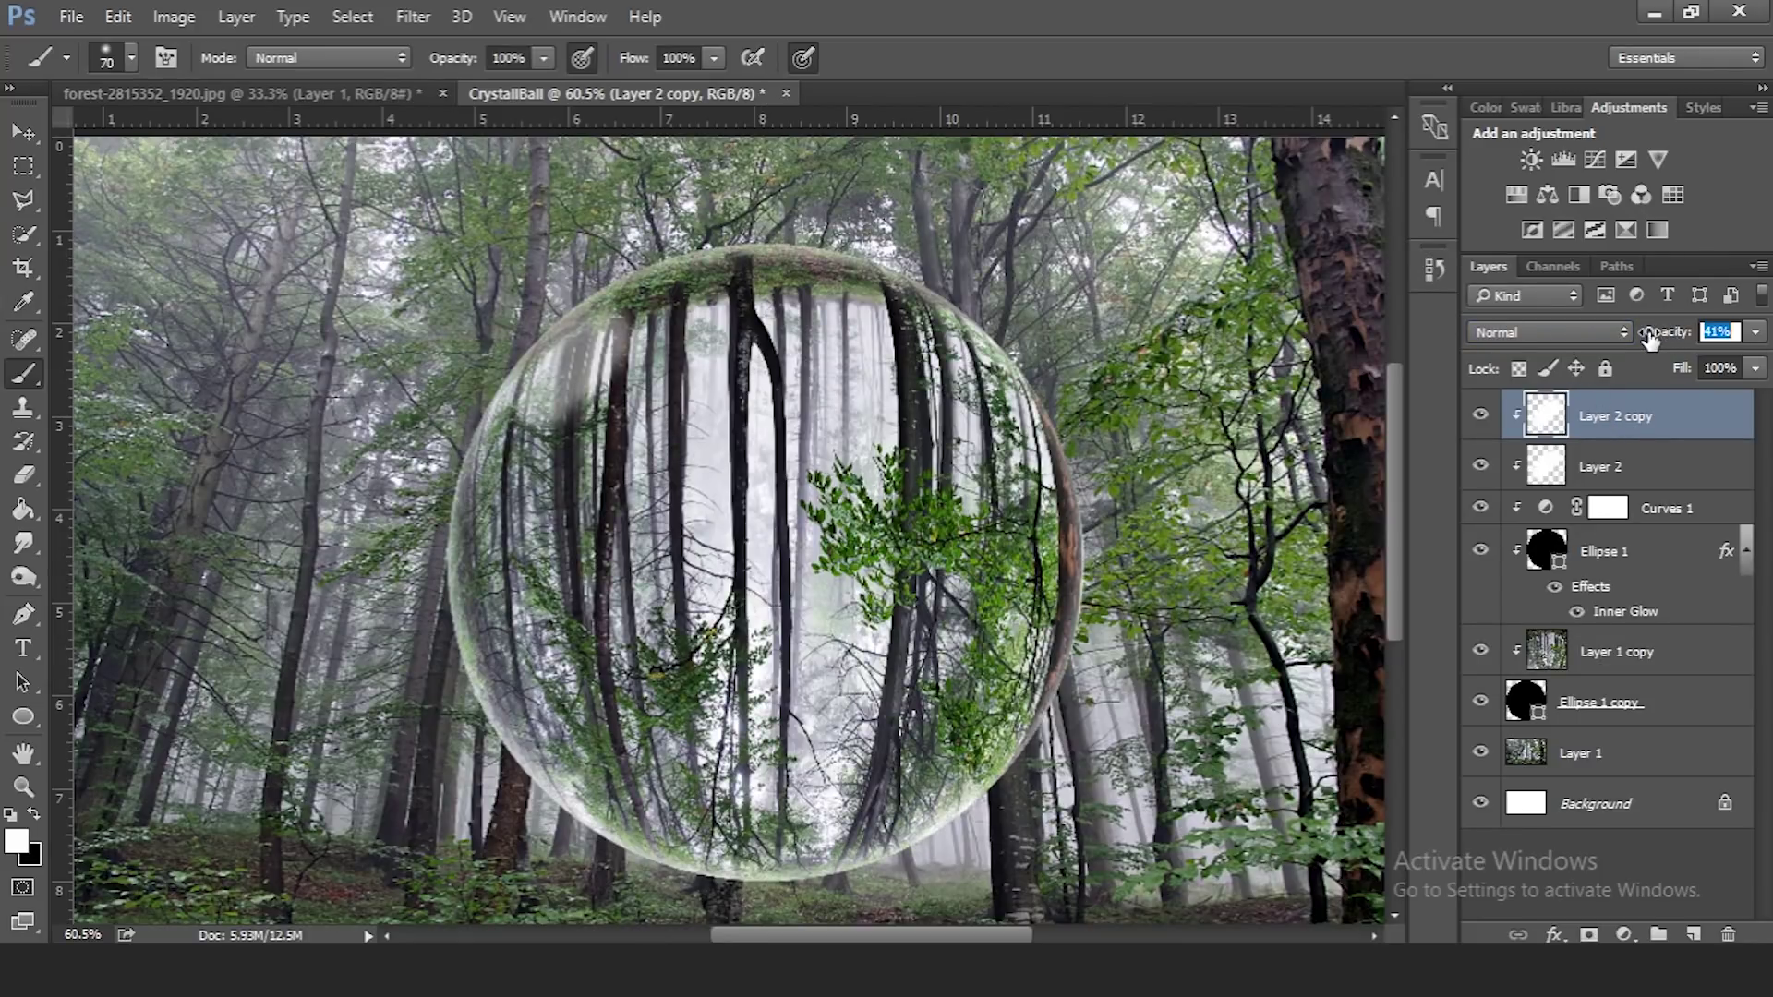
key(Return)
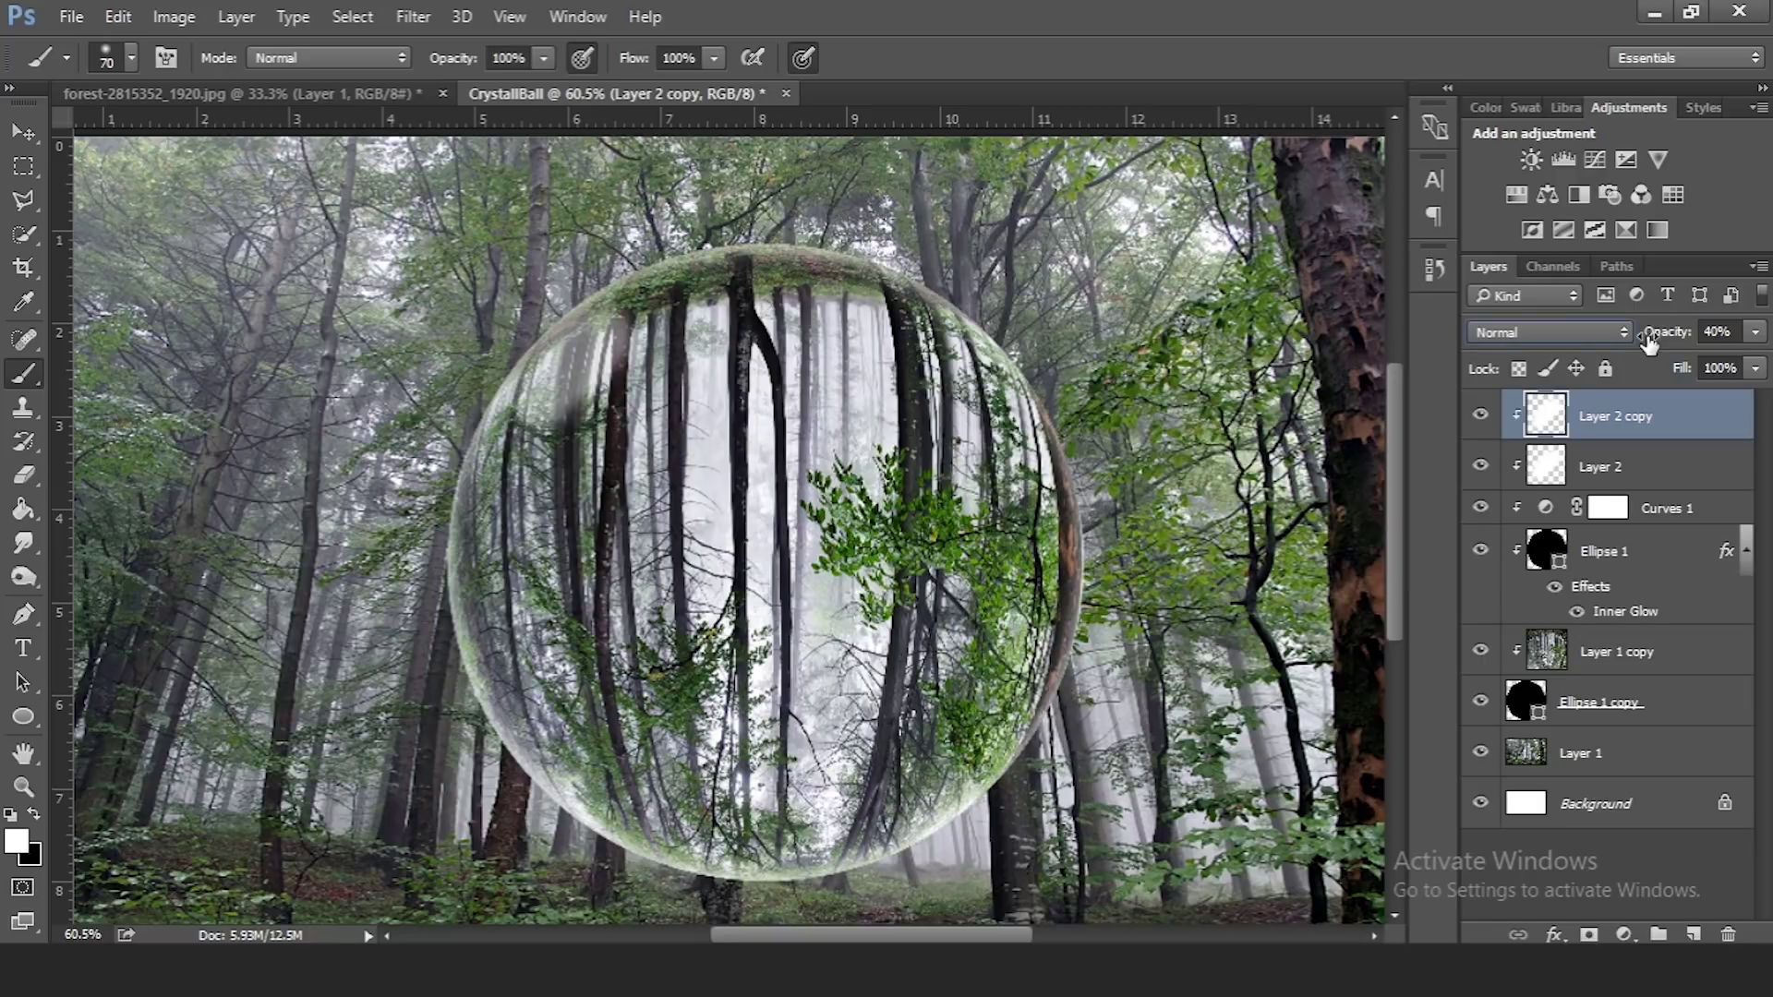
Add a layer mask to Layer 2 copy and soften the highlight by painting on the mask in black at 24% brush opacity
click(1591, 932)
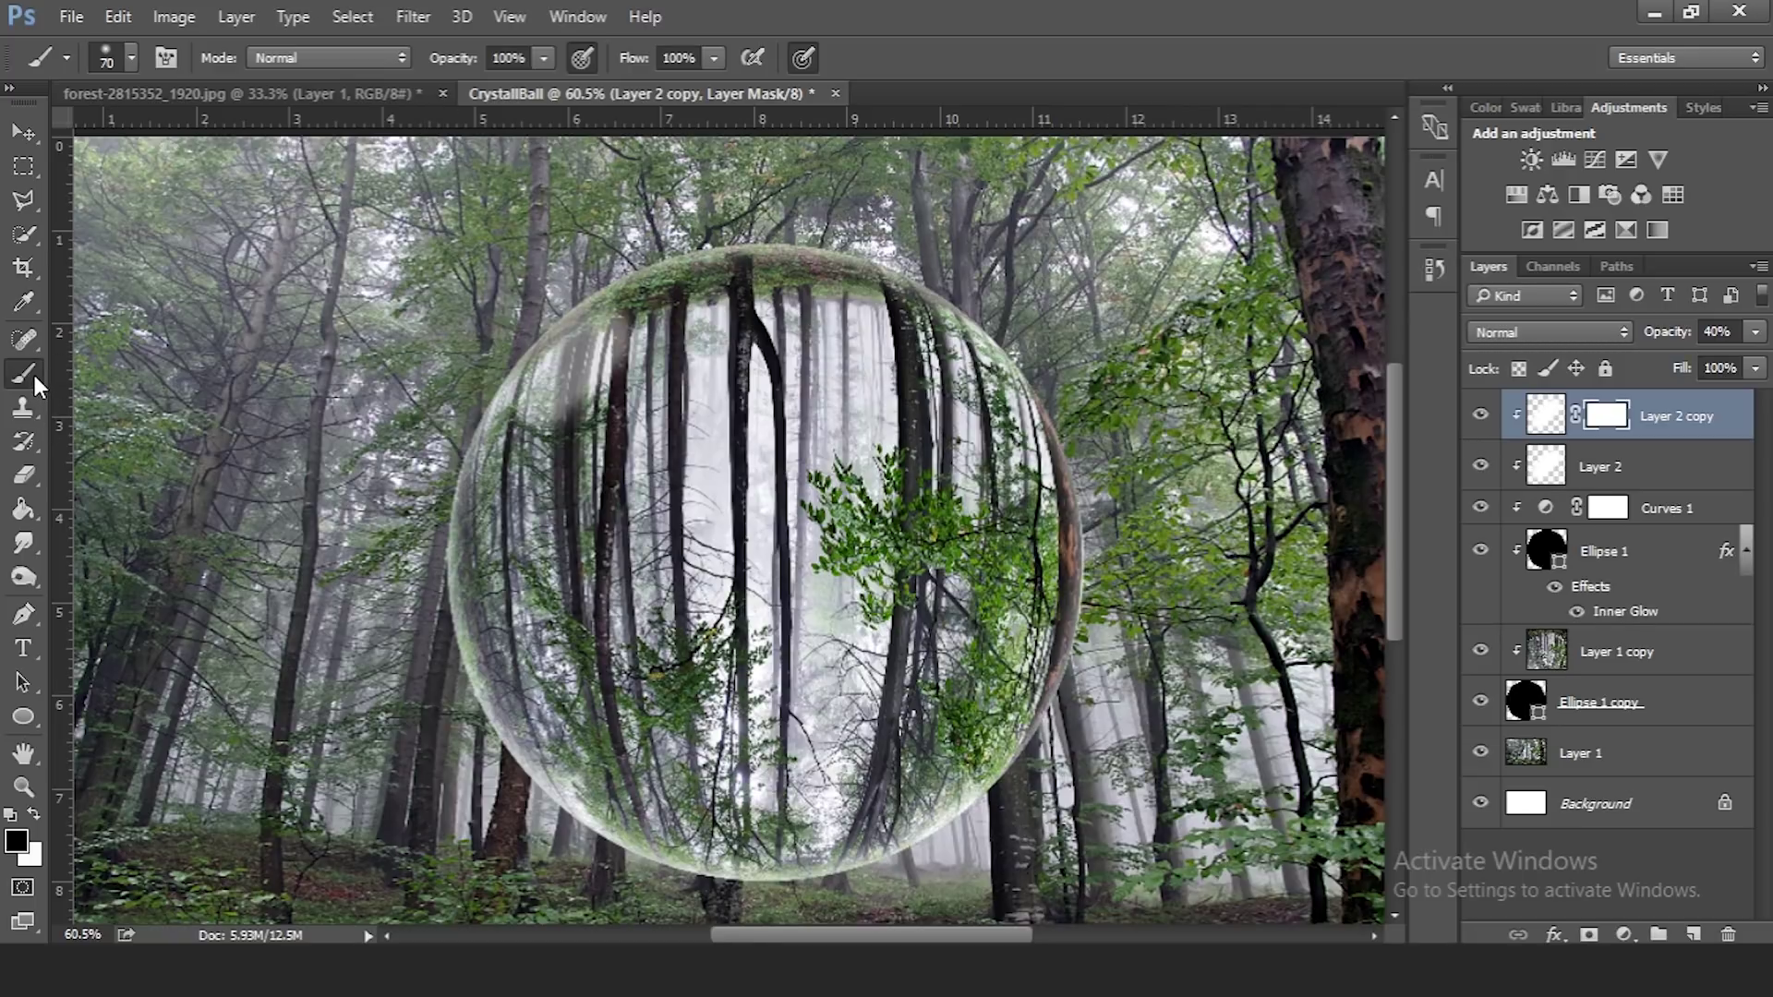
click(15, 840)
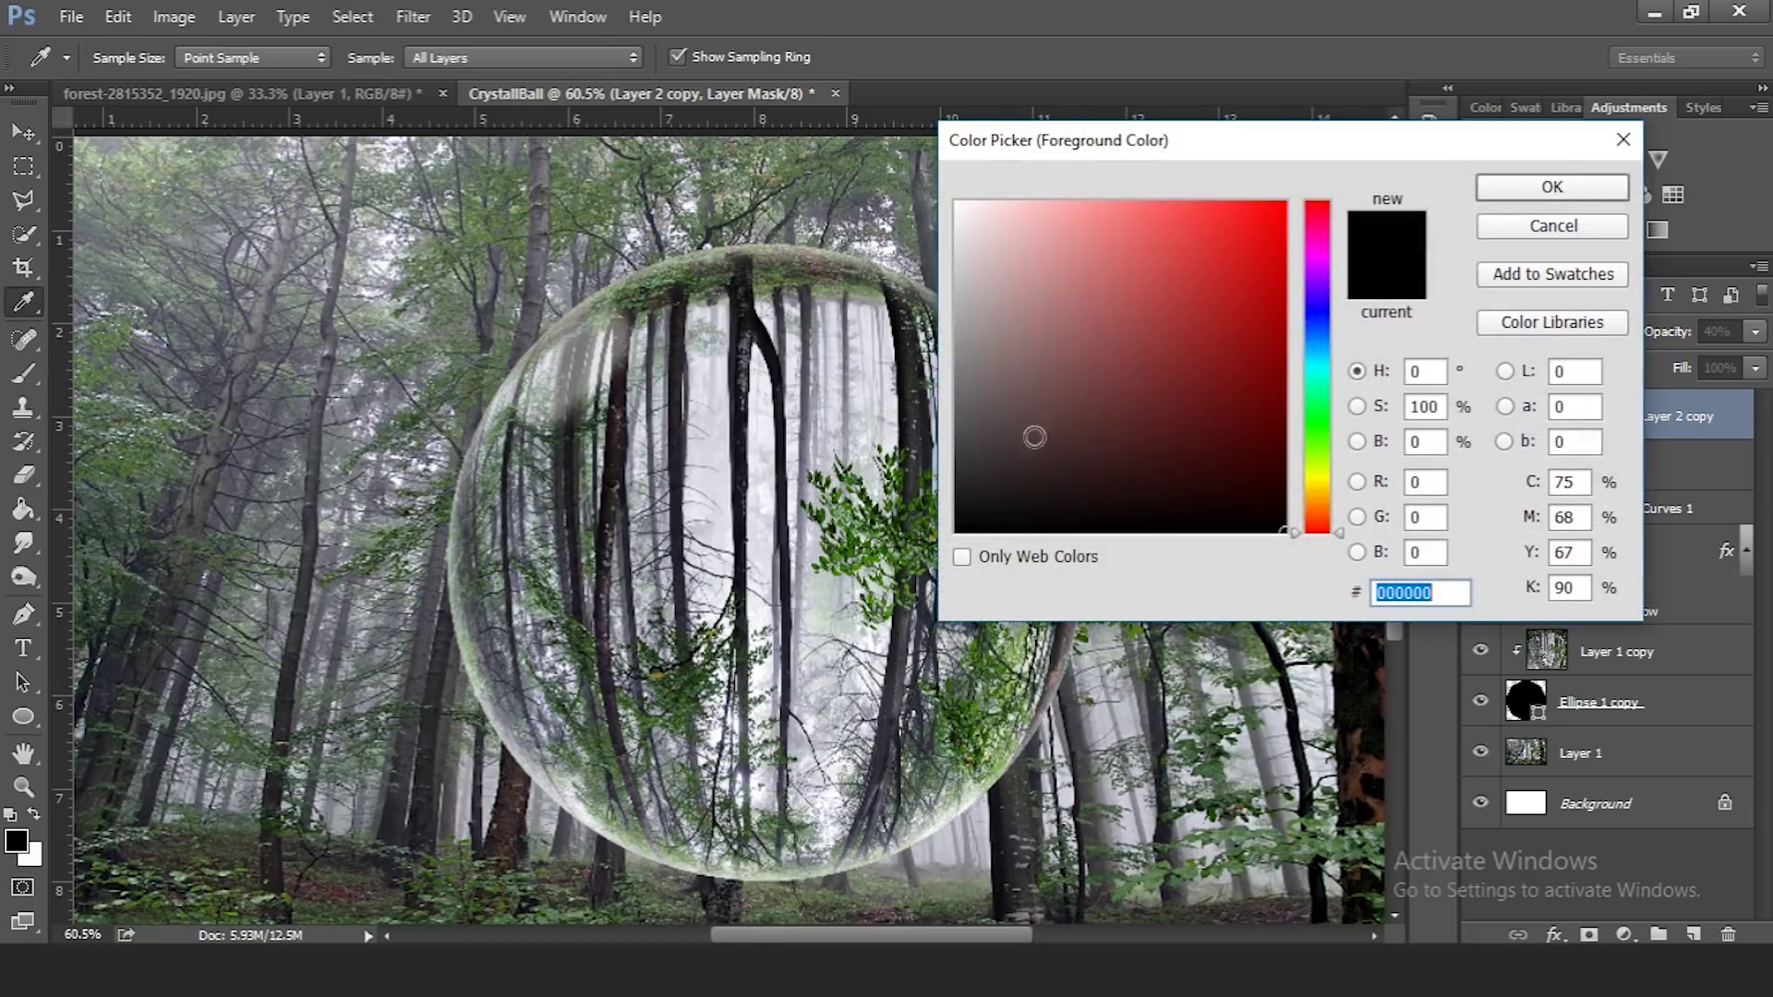
click(1554, 188)
drag(450, 64, 349, 74)
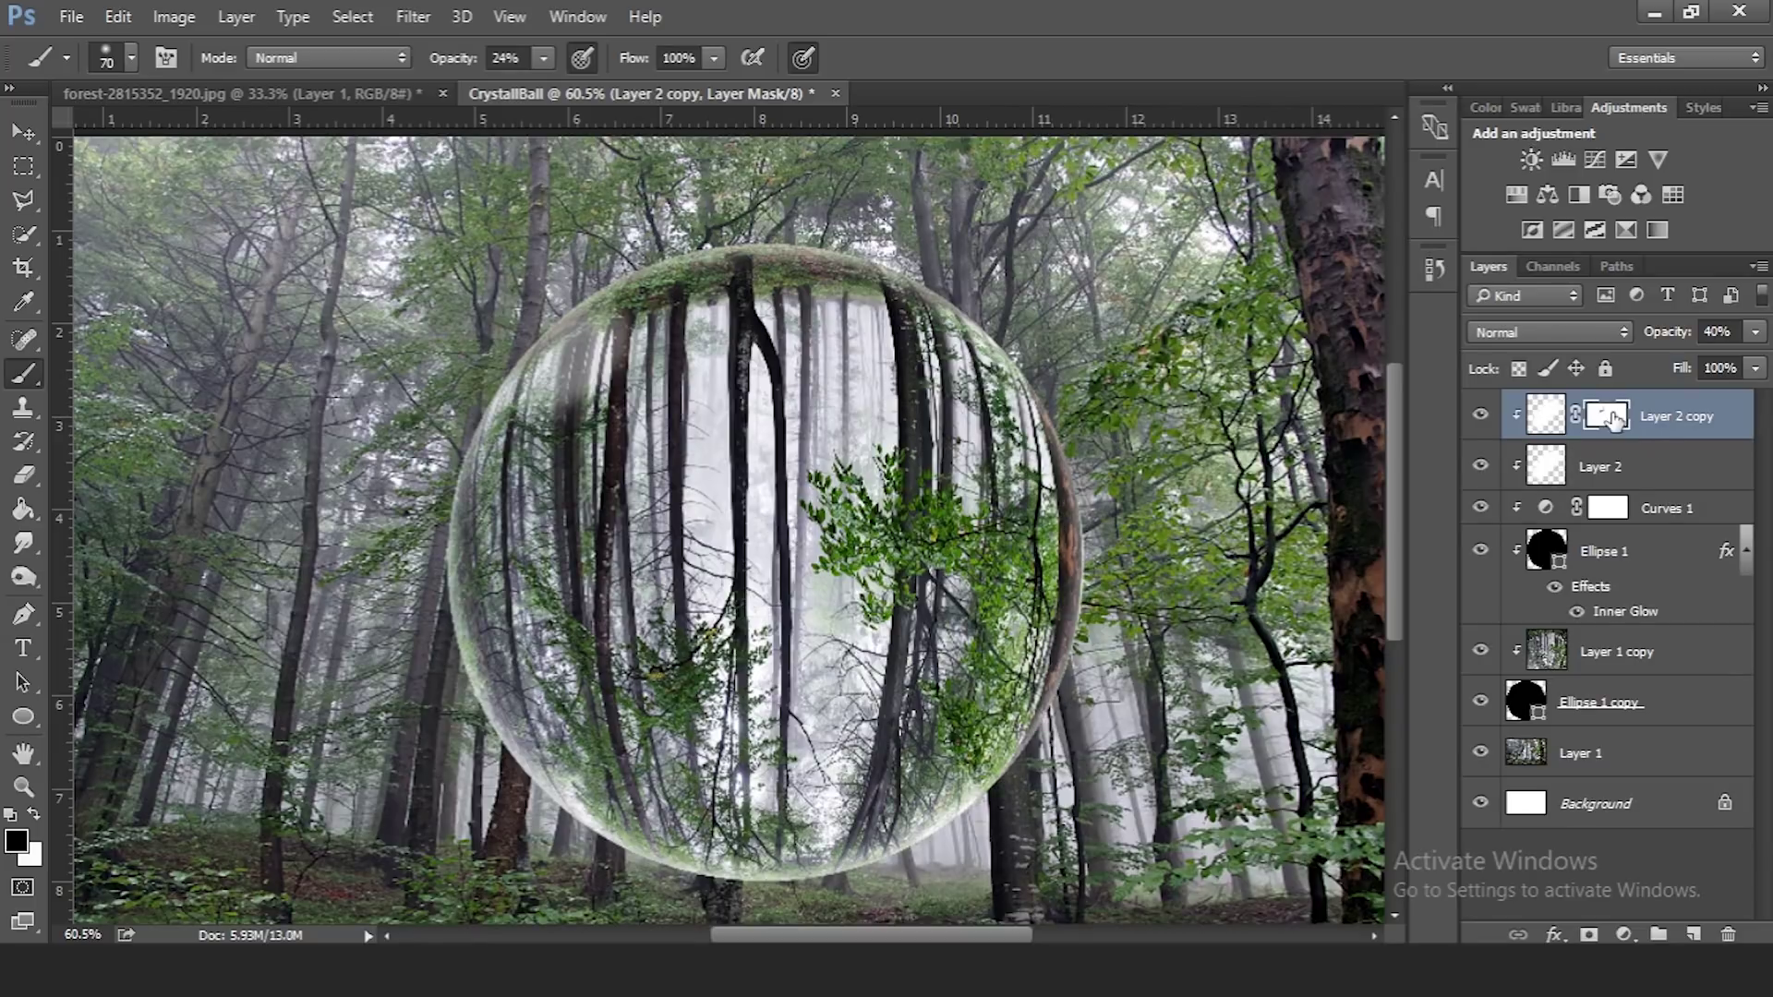
Add a new empty layer above Layer 2 copy and clip it to the ball layers
click(1555, 423)
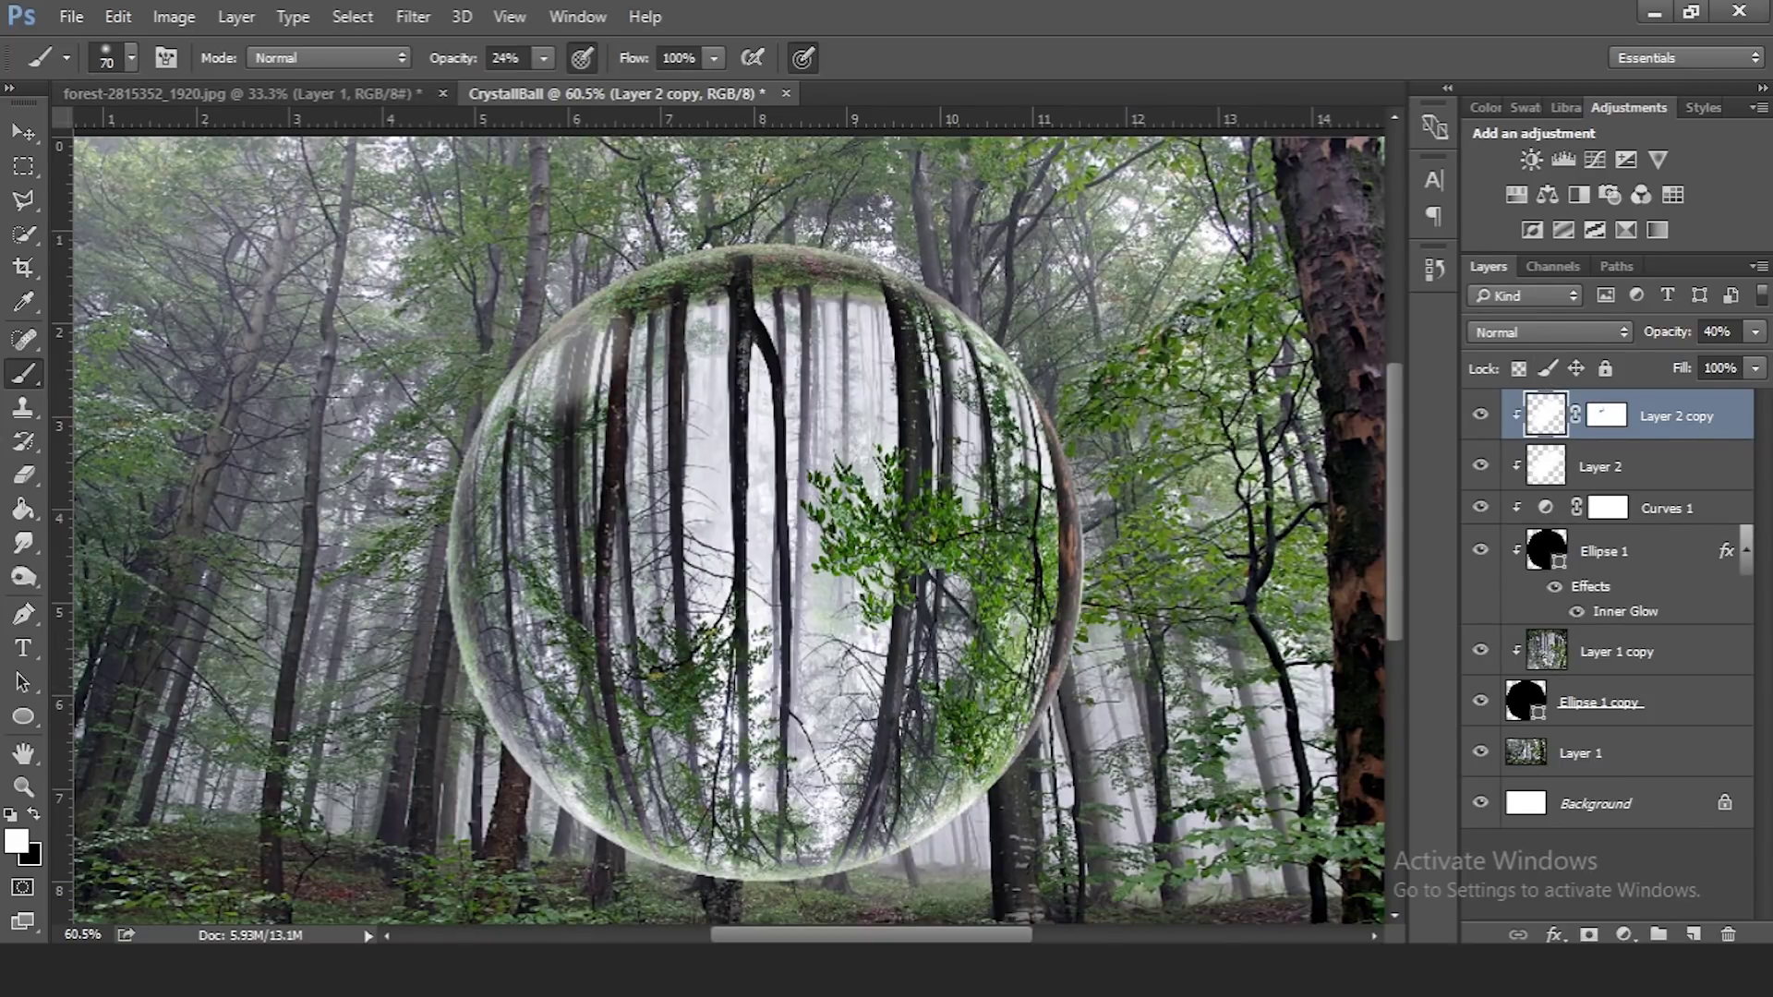
click(1693, 934)
right_click(1586, 426)
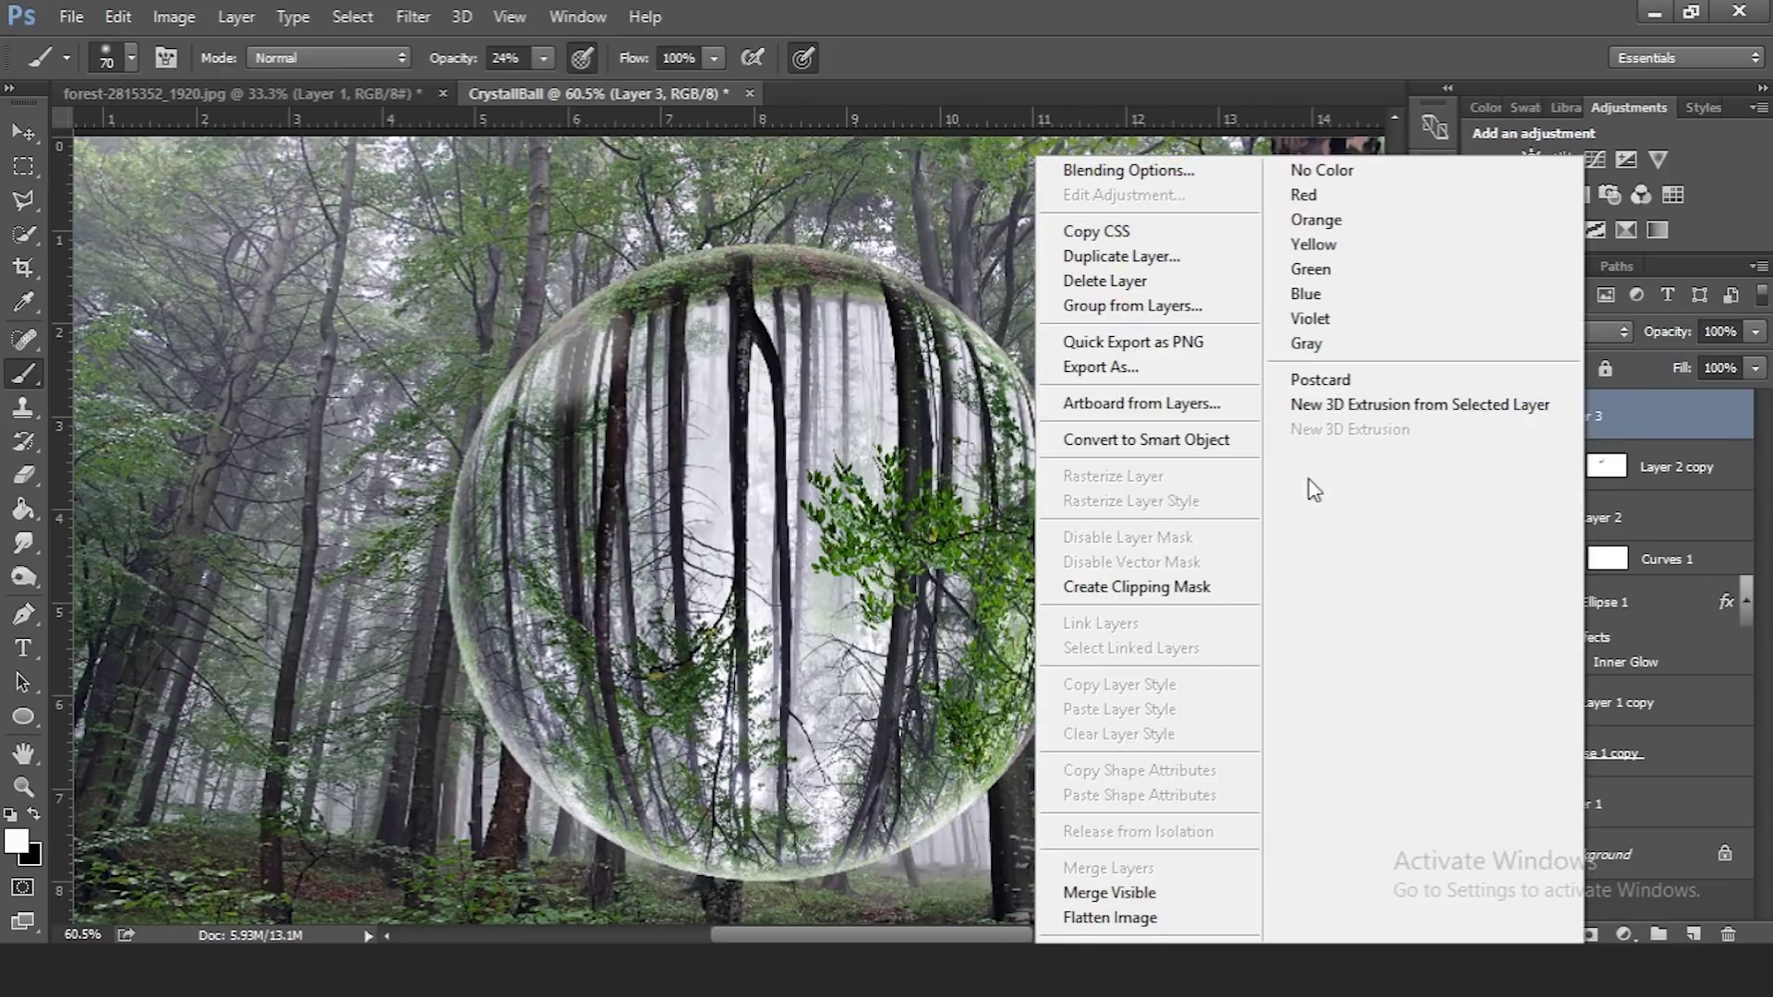
click(1218, 585)
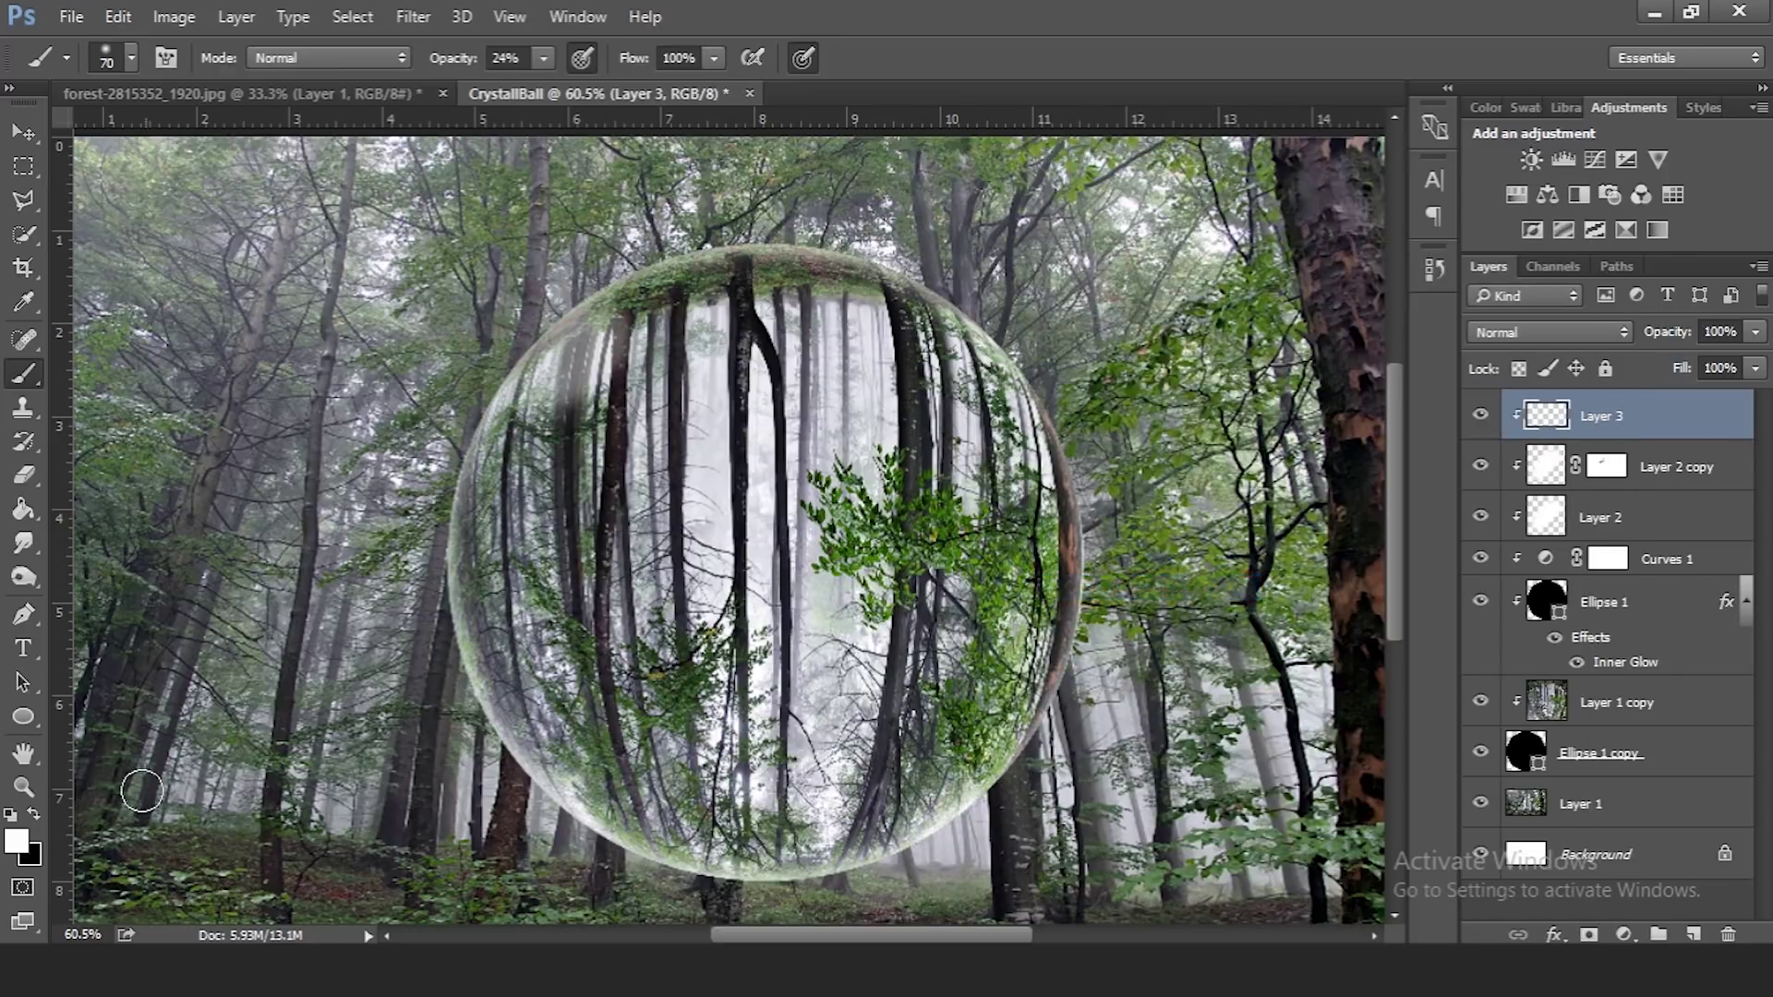
Paint a broad diagonal white highlight on Layer 3 in the ball's lower-right area with an enlarged soft brush at 100% opacity
drag(459, 59, 609, 72)
key(bracketright)
key(bracketright)
key(bracketright)
key(bracketright)
mouse_move(929, 691)
mouse_down()
mouse_move(900, 737)
mouse_move(863, 749)
mouse_move(963, 703)
mouse_move(911, 759)
mouse_move(865, 770)
mouse_move(933, 683)
mouse_move(890, 715)
mouse_move(881, 680)
mouse_move(873, 759)
mouse_move(846, 780)
mouse_move(980, 655)
mouse_move(916, 748)
mouse_move(818, 806)
mouse_move(895, 734)
mouse_move(909, 670)
mouse_move(939, 658)
mouse_move(852, 706)
mouse_up()
key(bracketleft)
key(bracketleft)
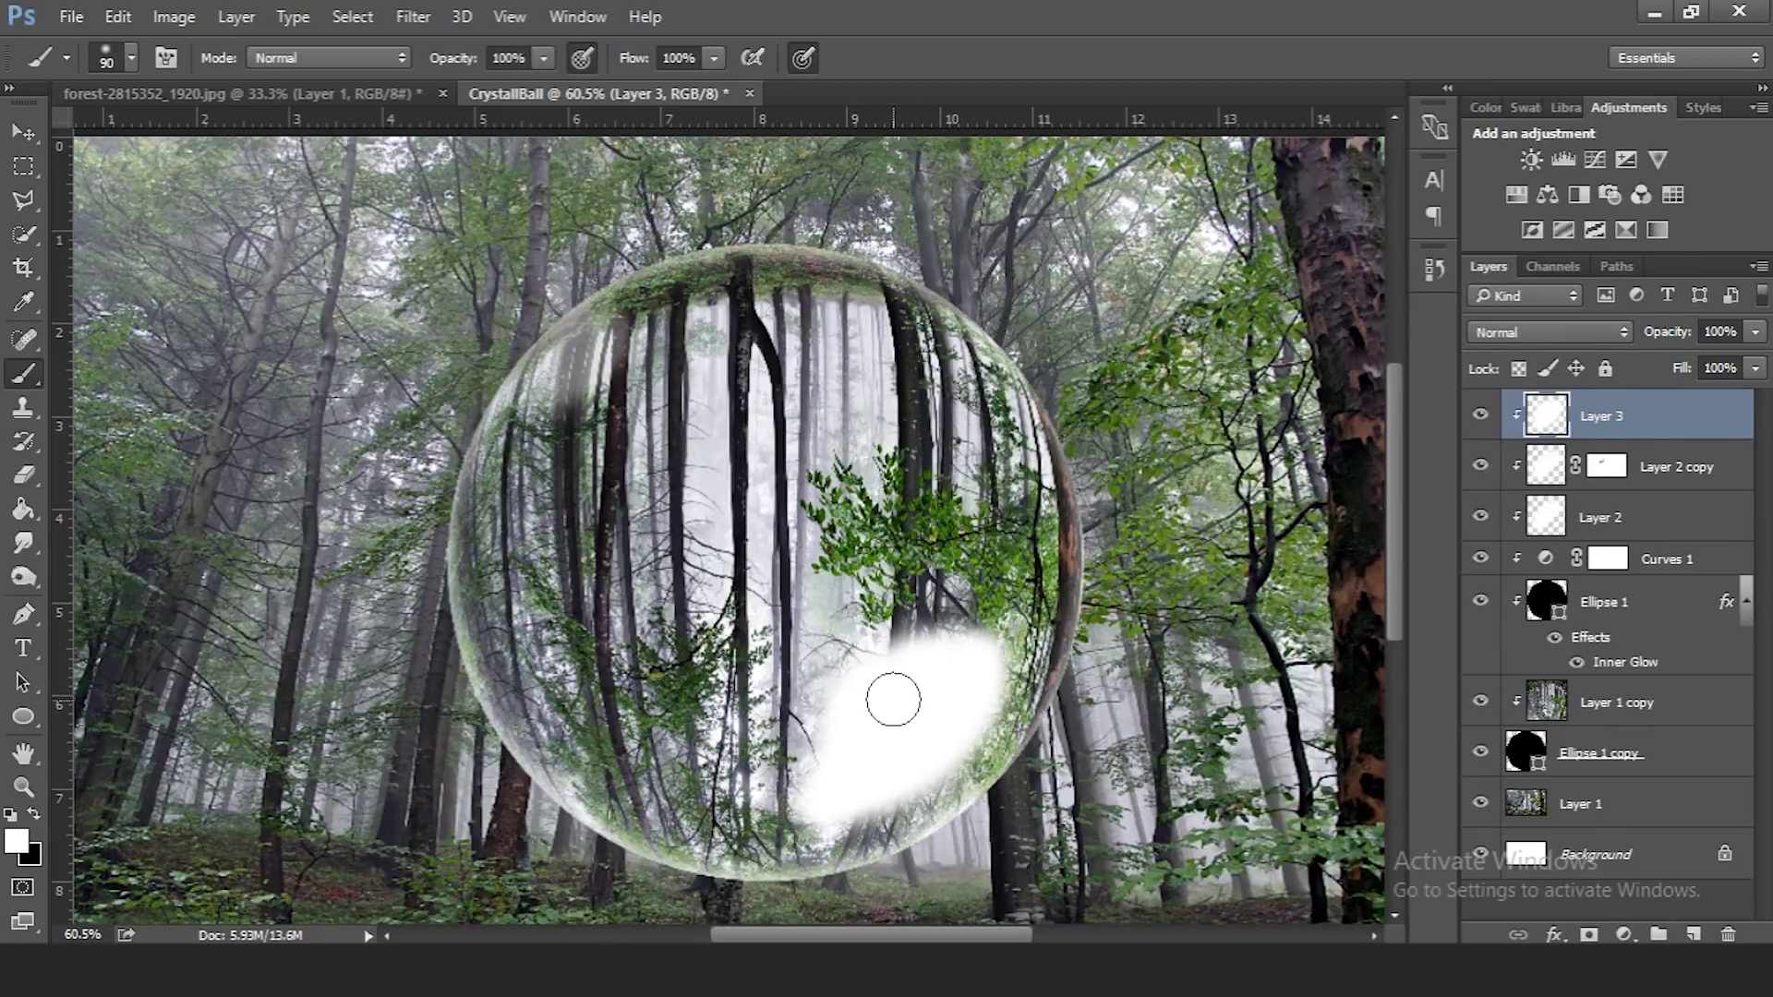
Set Layer 3 to Overlay blending at 51% opacity, and compare the ball with and without it
scroll(879, 614, down, 2)
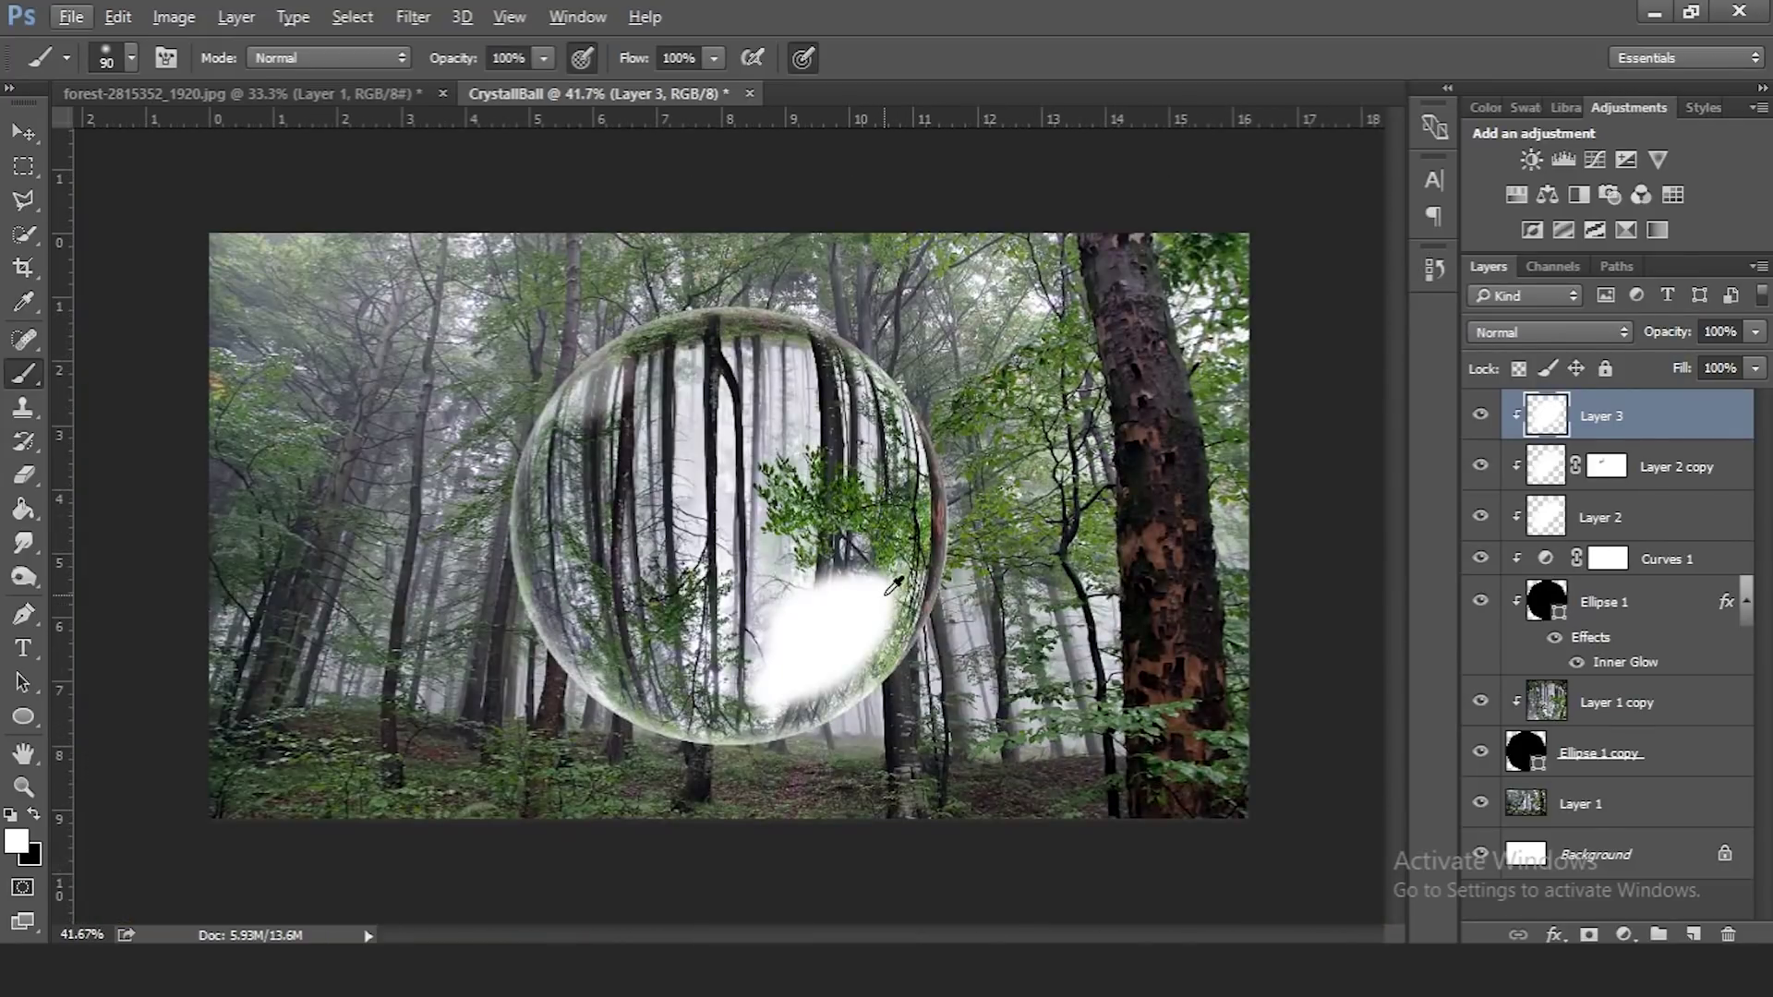
click(1577, 333)
click(1532, 595)
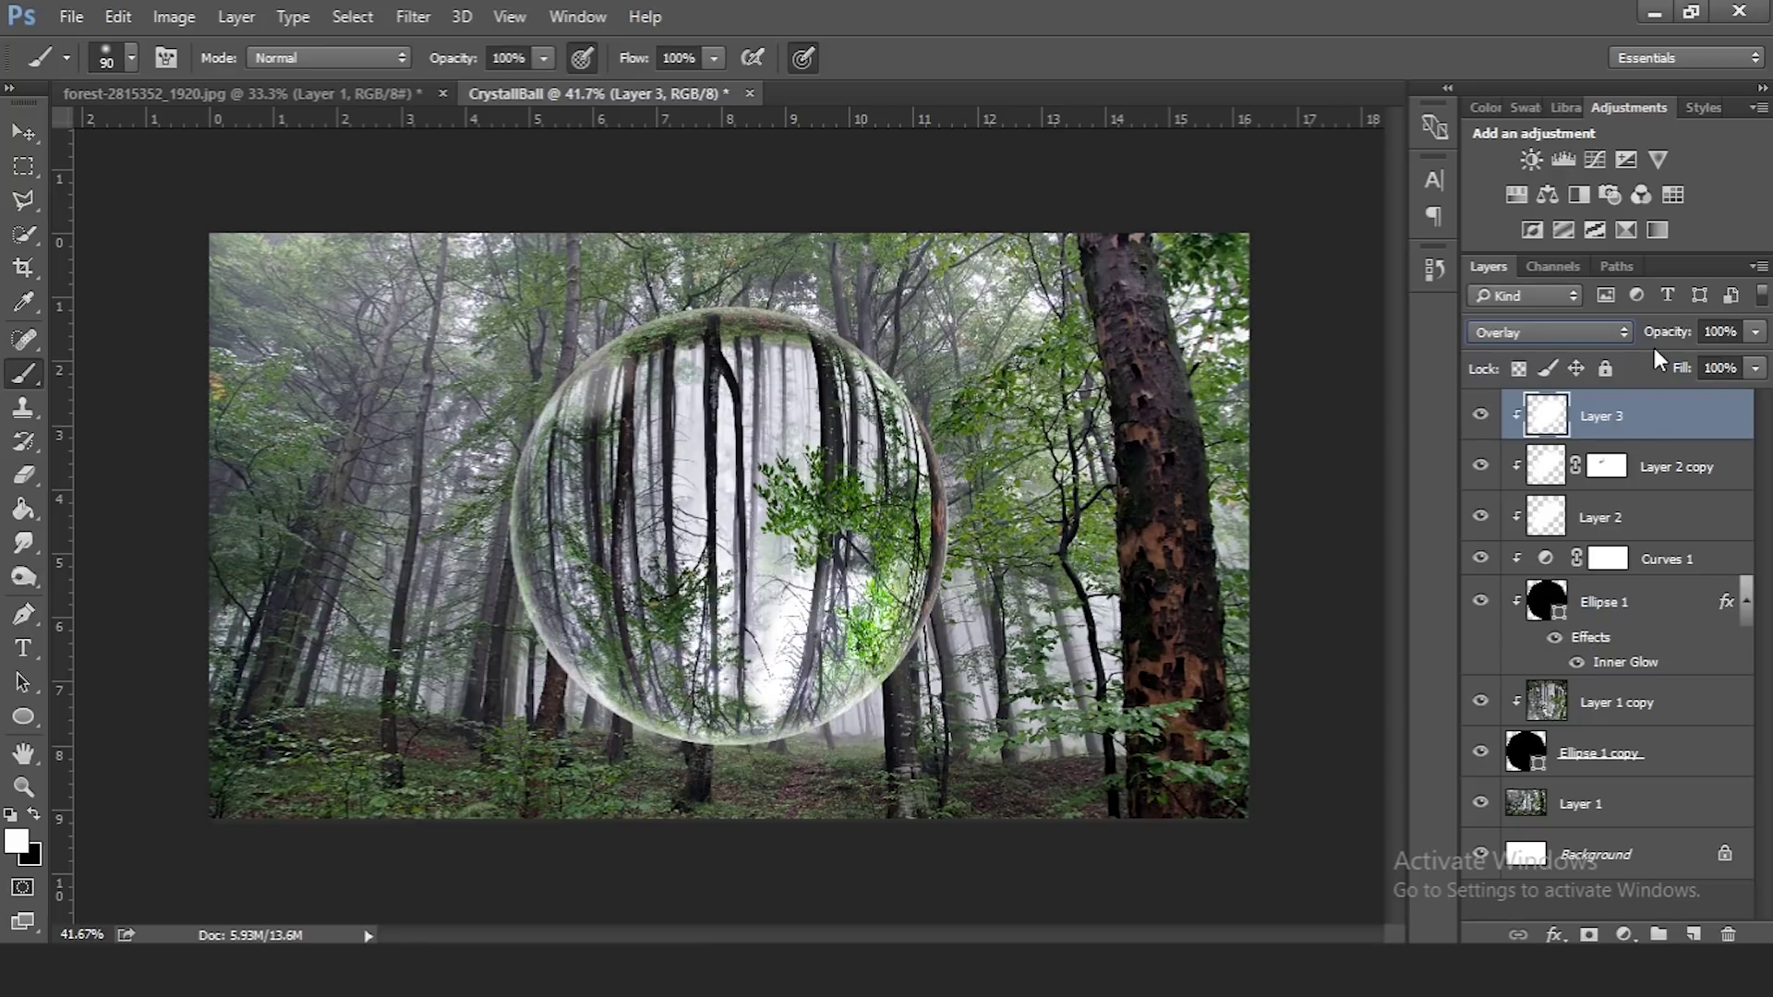
mouse_move(1671, 332)
mouse_down()
mouse_move(1632, 336)
mouse_move(1659, 343)
mouse_up()
key(Return)
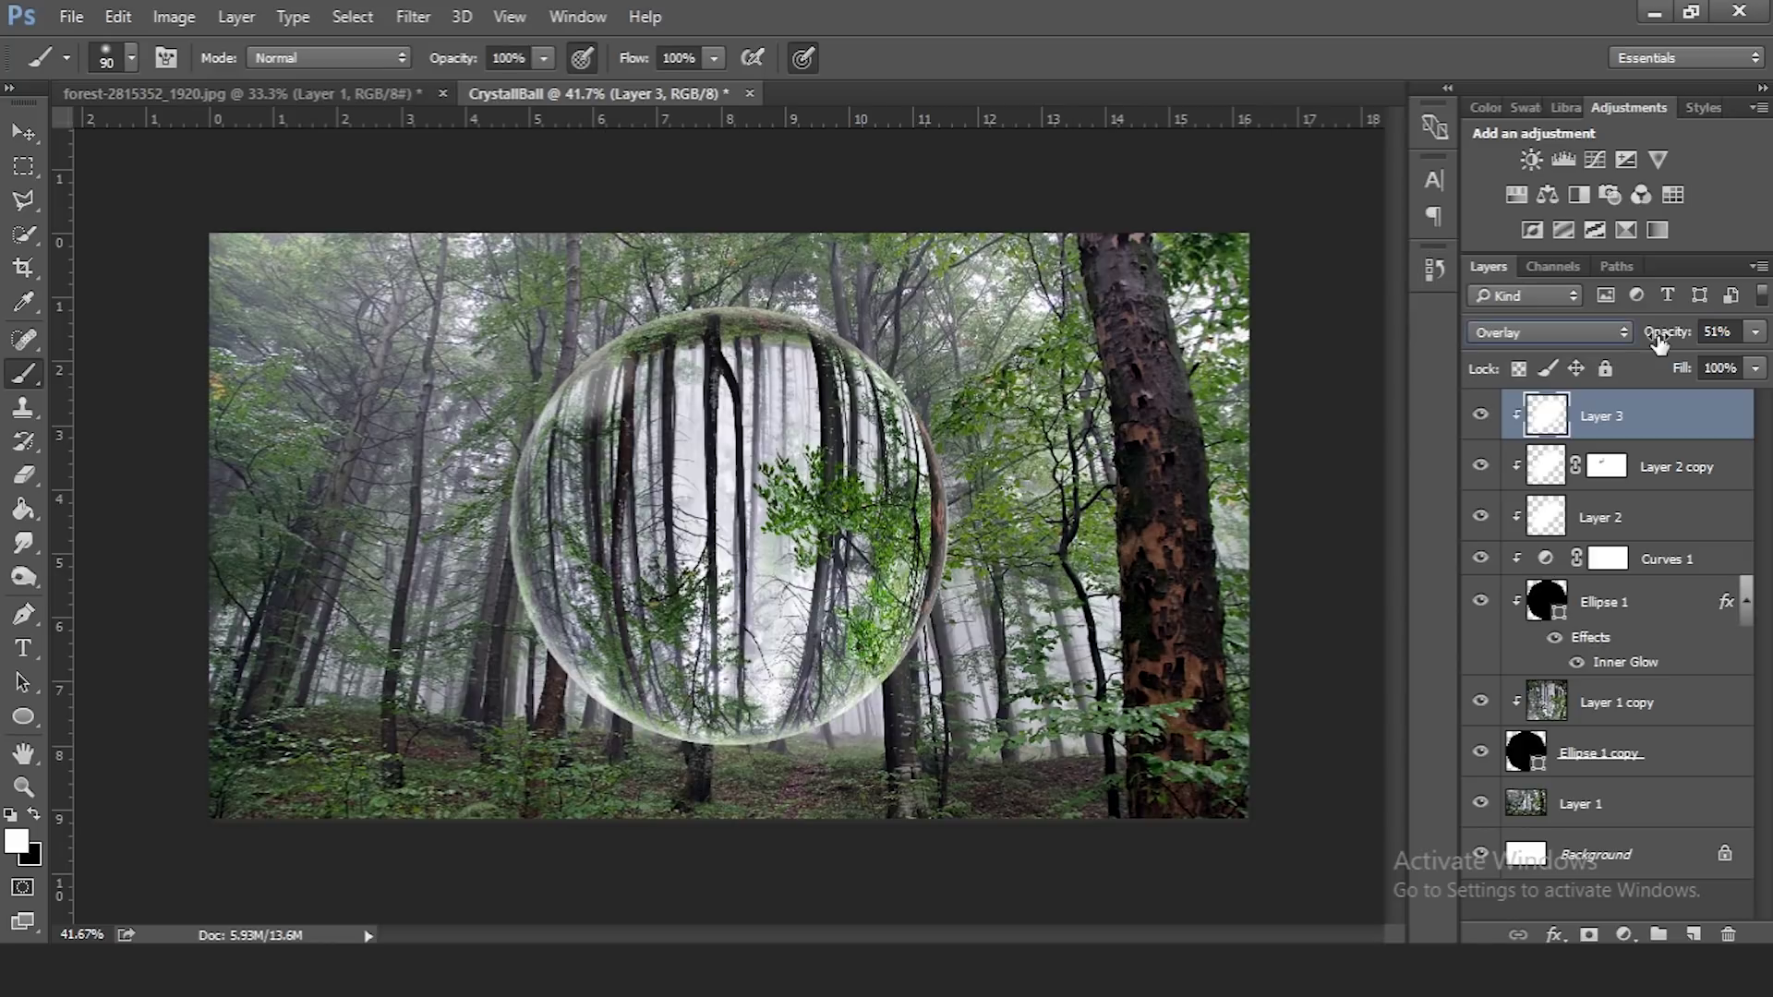
click(1482, 414)
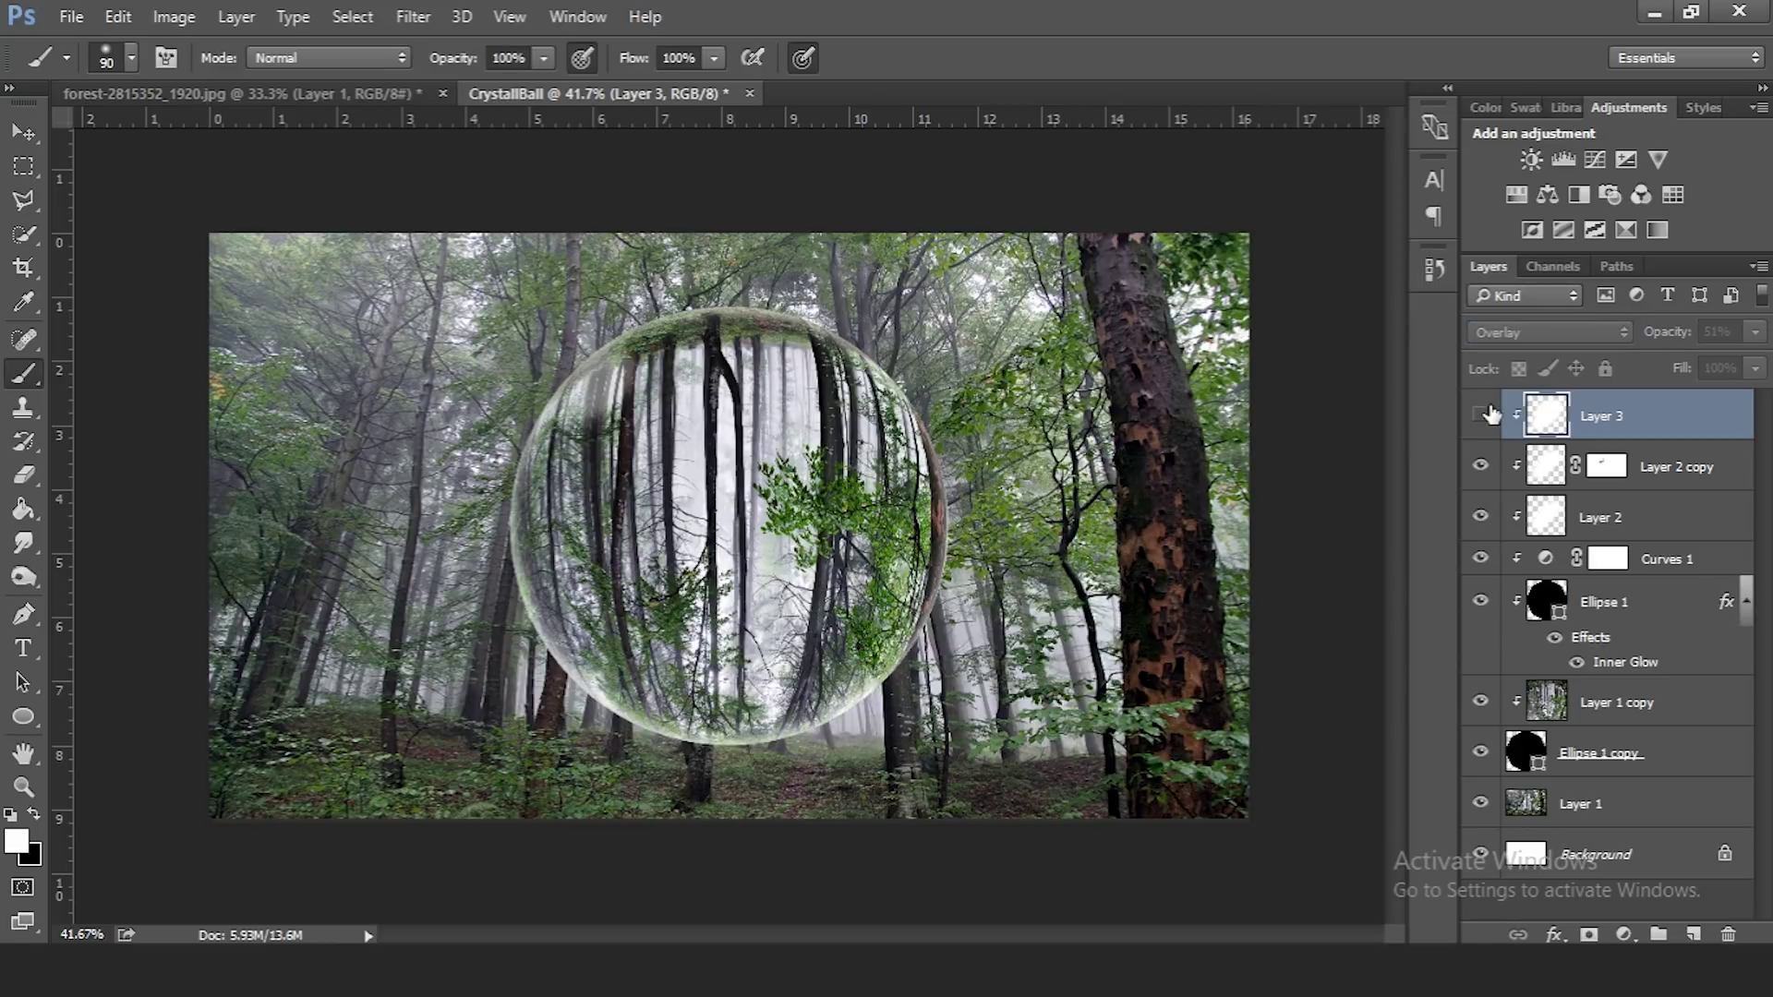
click(1482, 414)
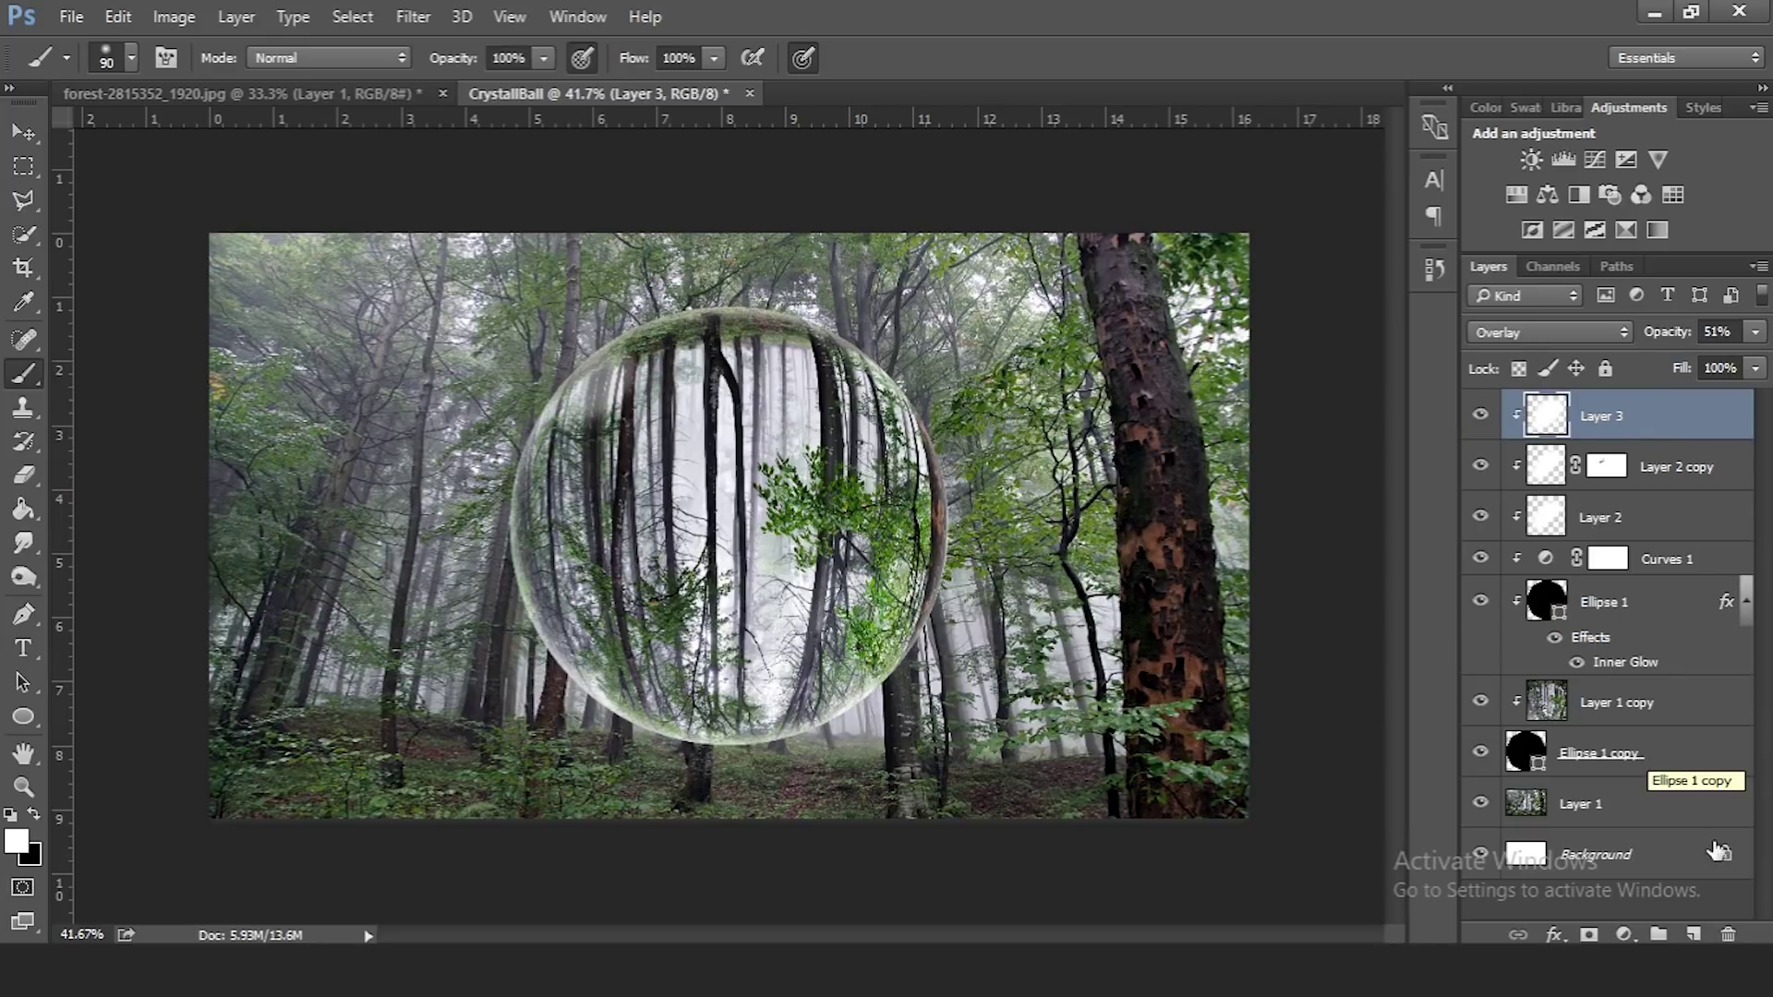
Add a new empty layer above Layer 3 and clip it to the ball layers
click(1695, 933)
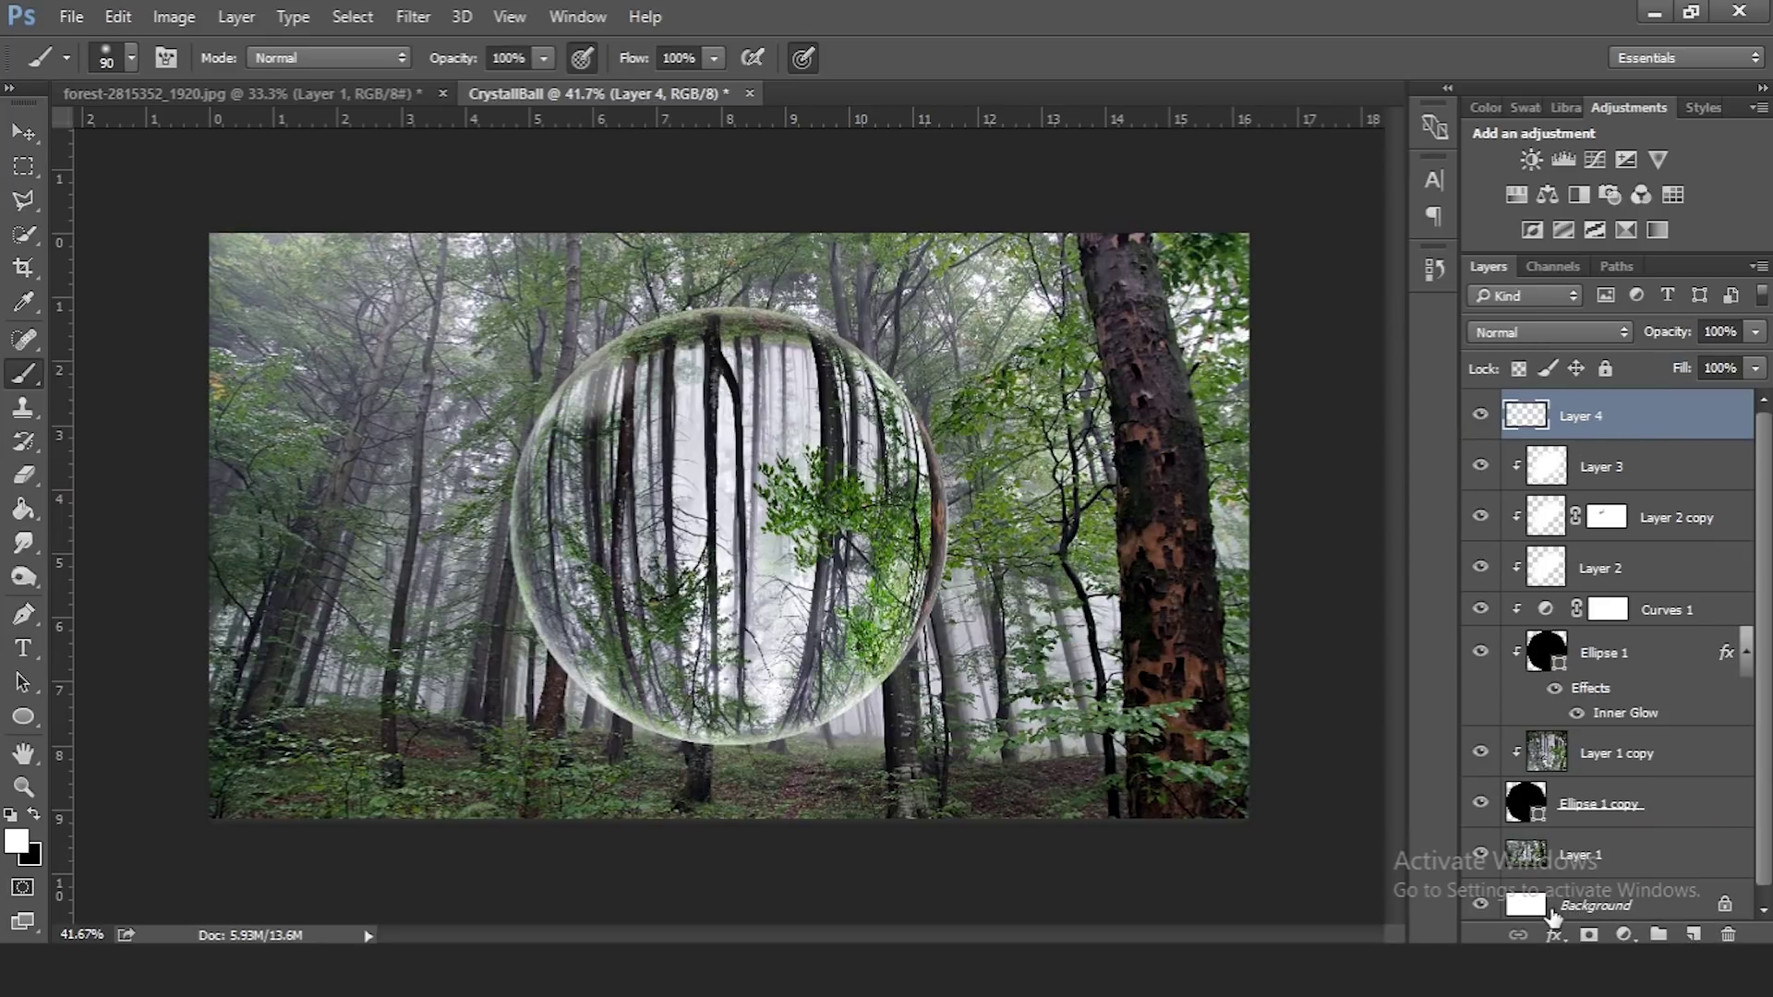
right_click(1582, 406)
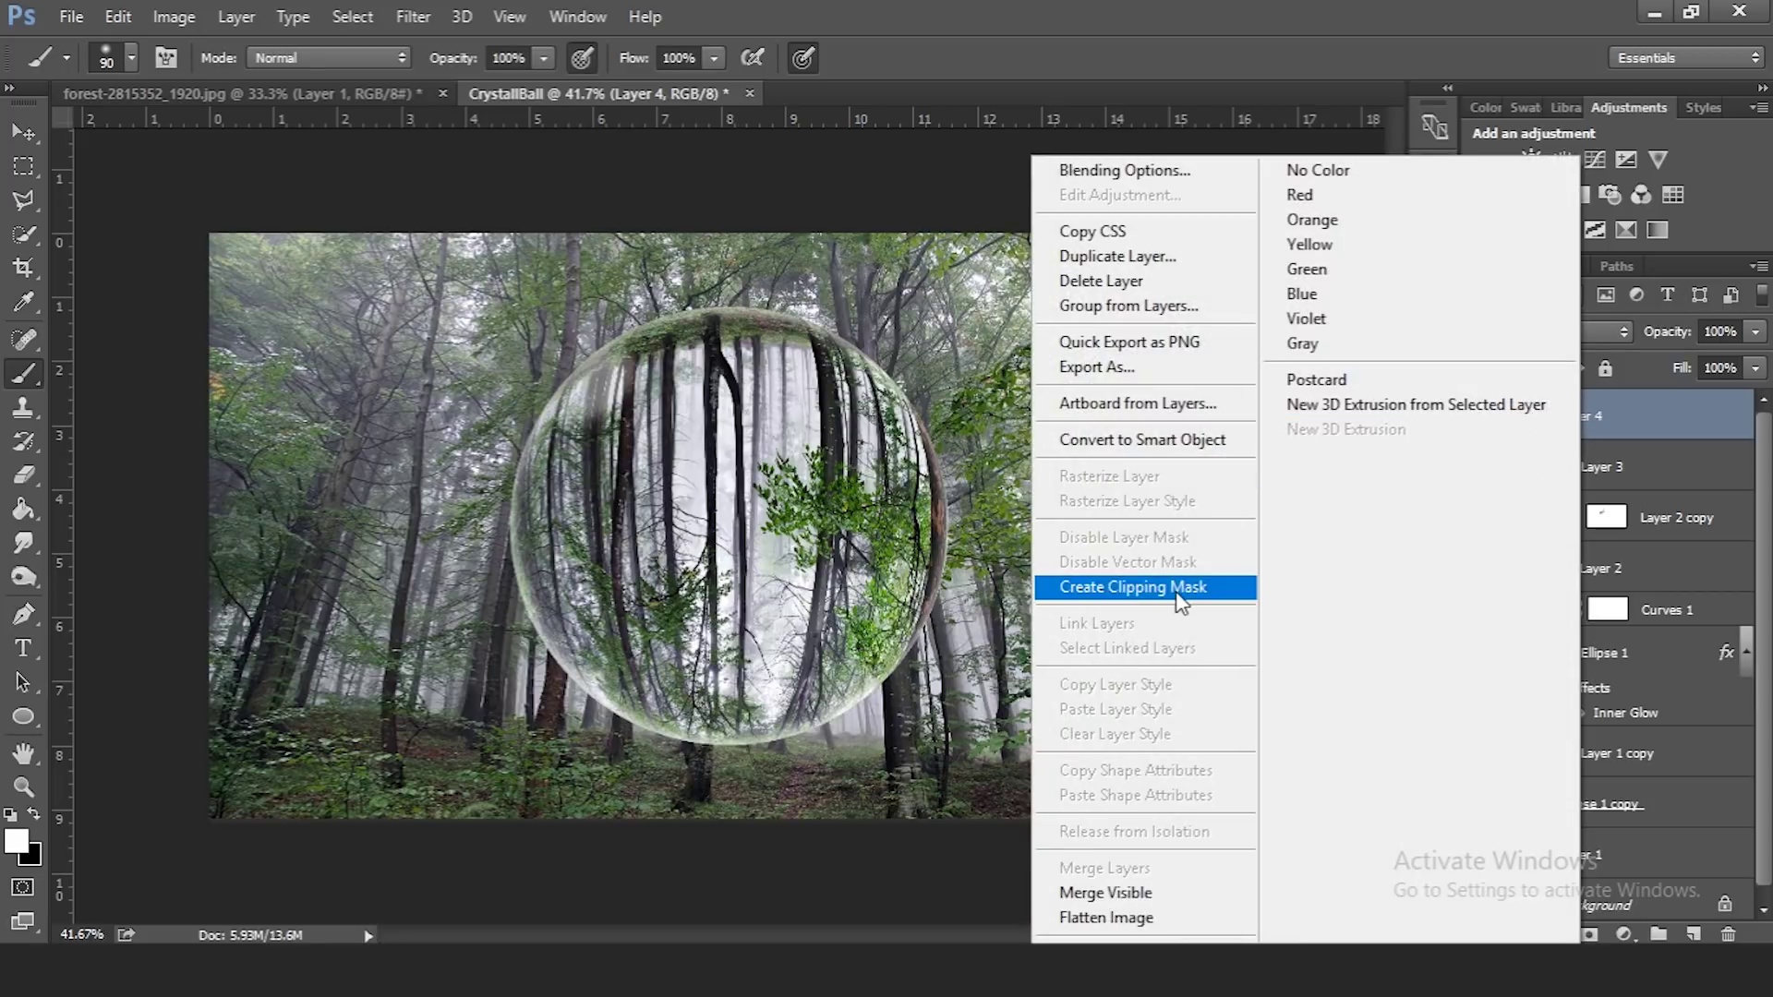
click(1182, 585)
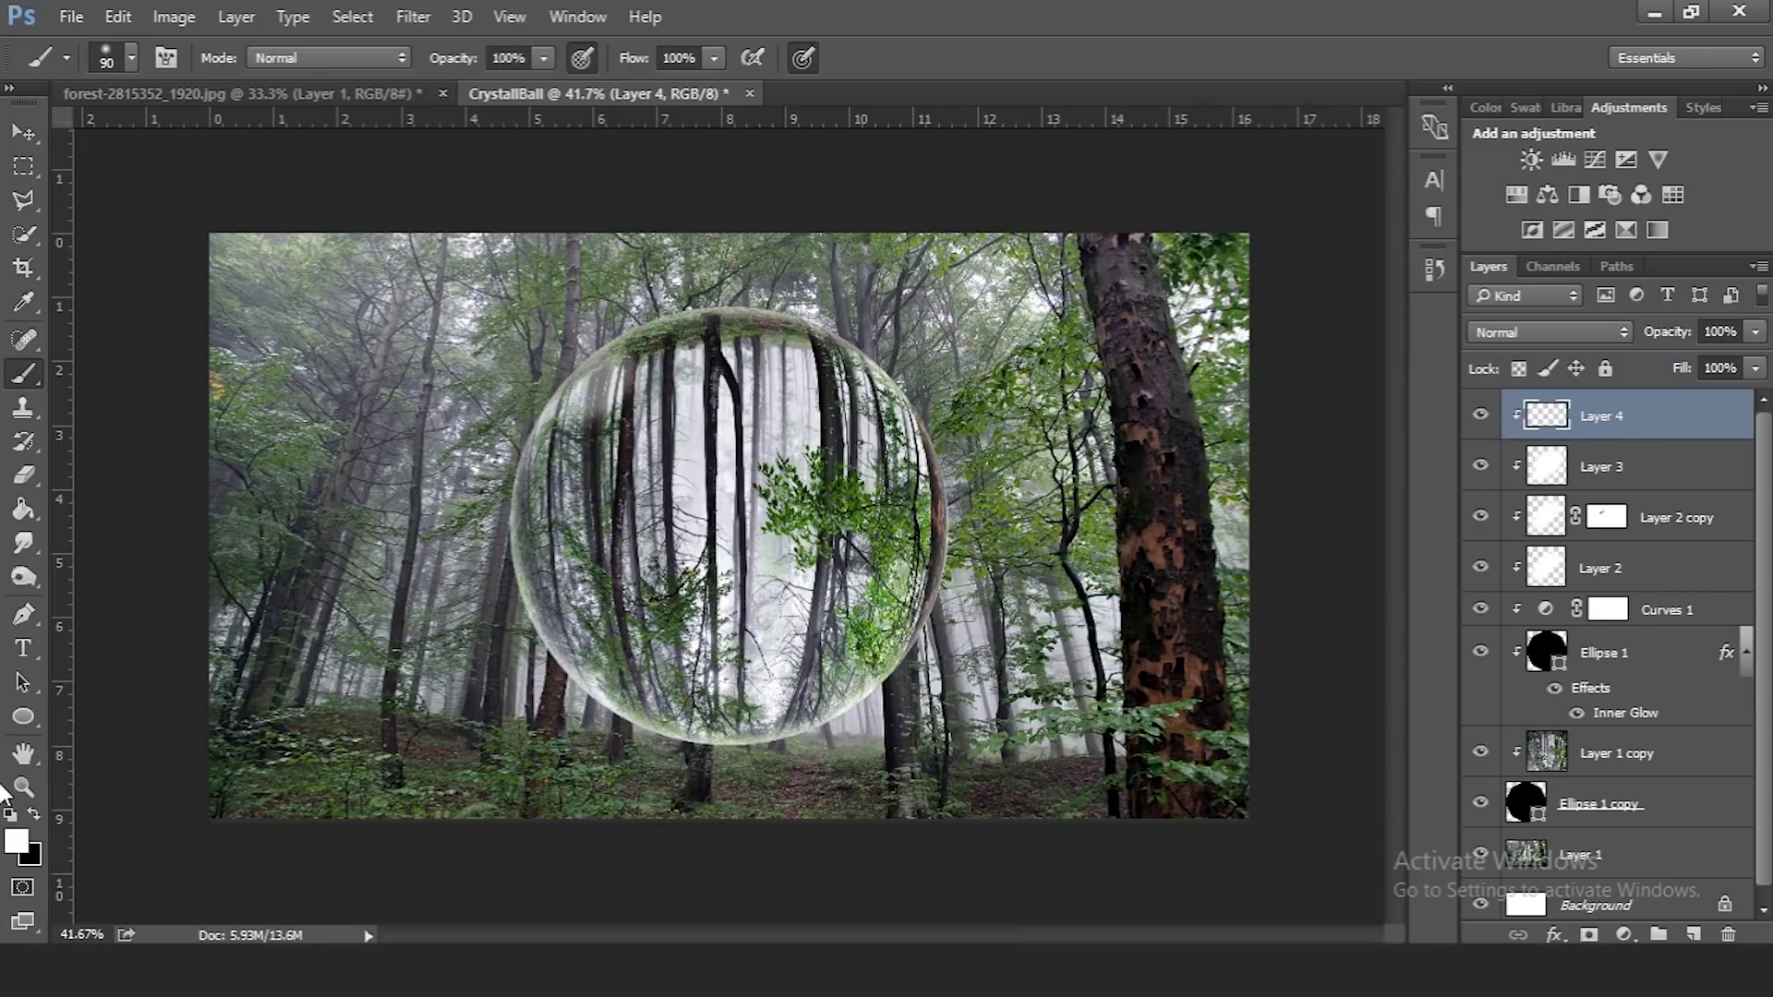
Make a wide rectangular selection of about 3.8 × 0.7 cm across the upper part of the ball
click(25, 166)
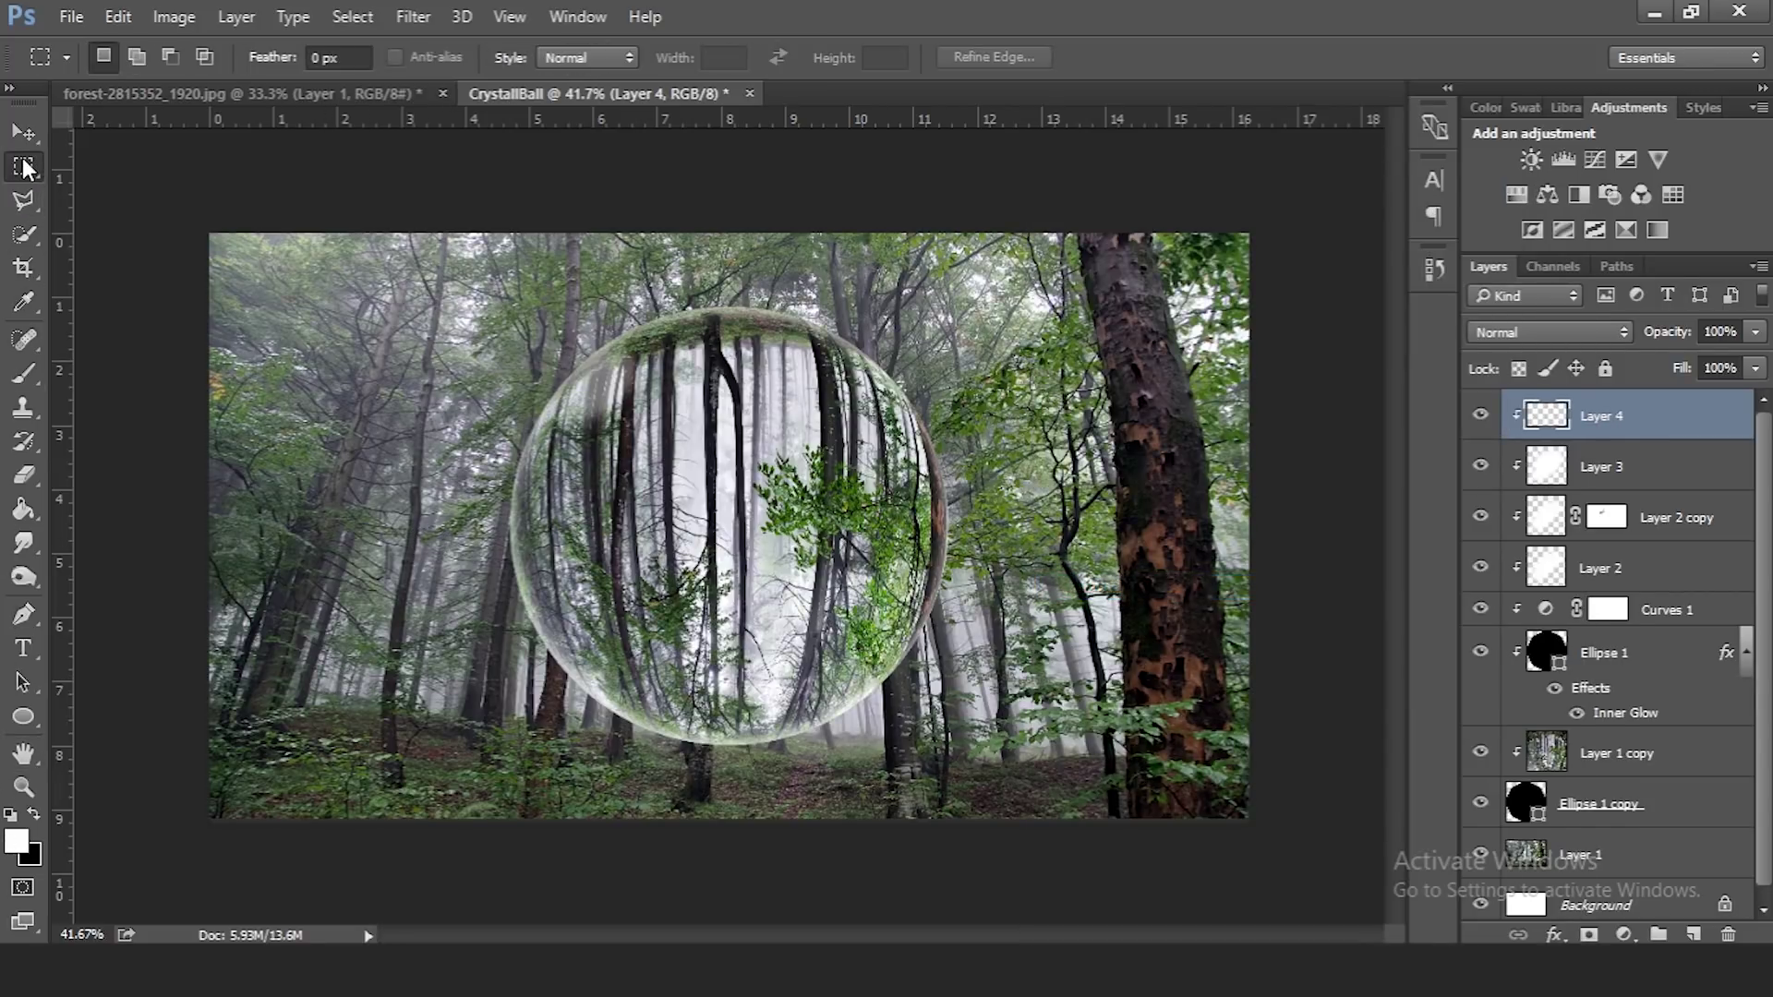
right_click(25, 166)
click(25, 166)
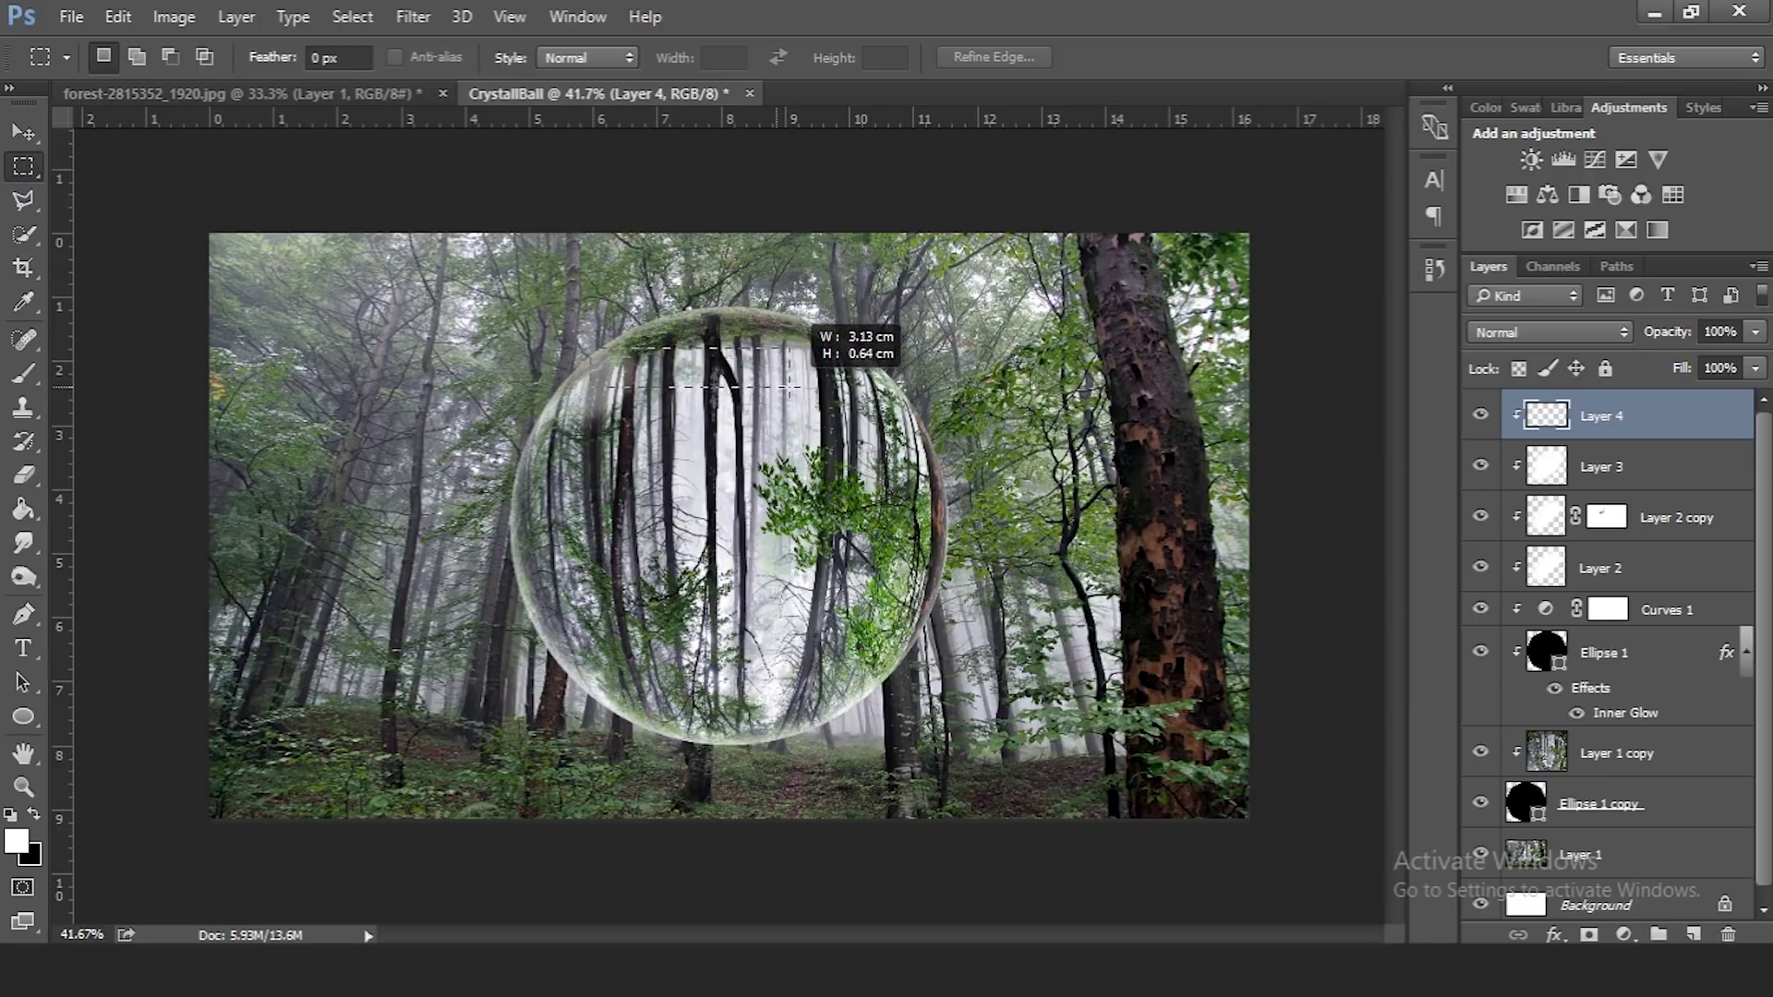
drag(831, 392, 594, 349)
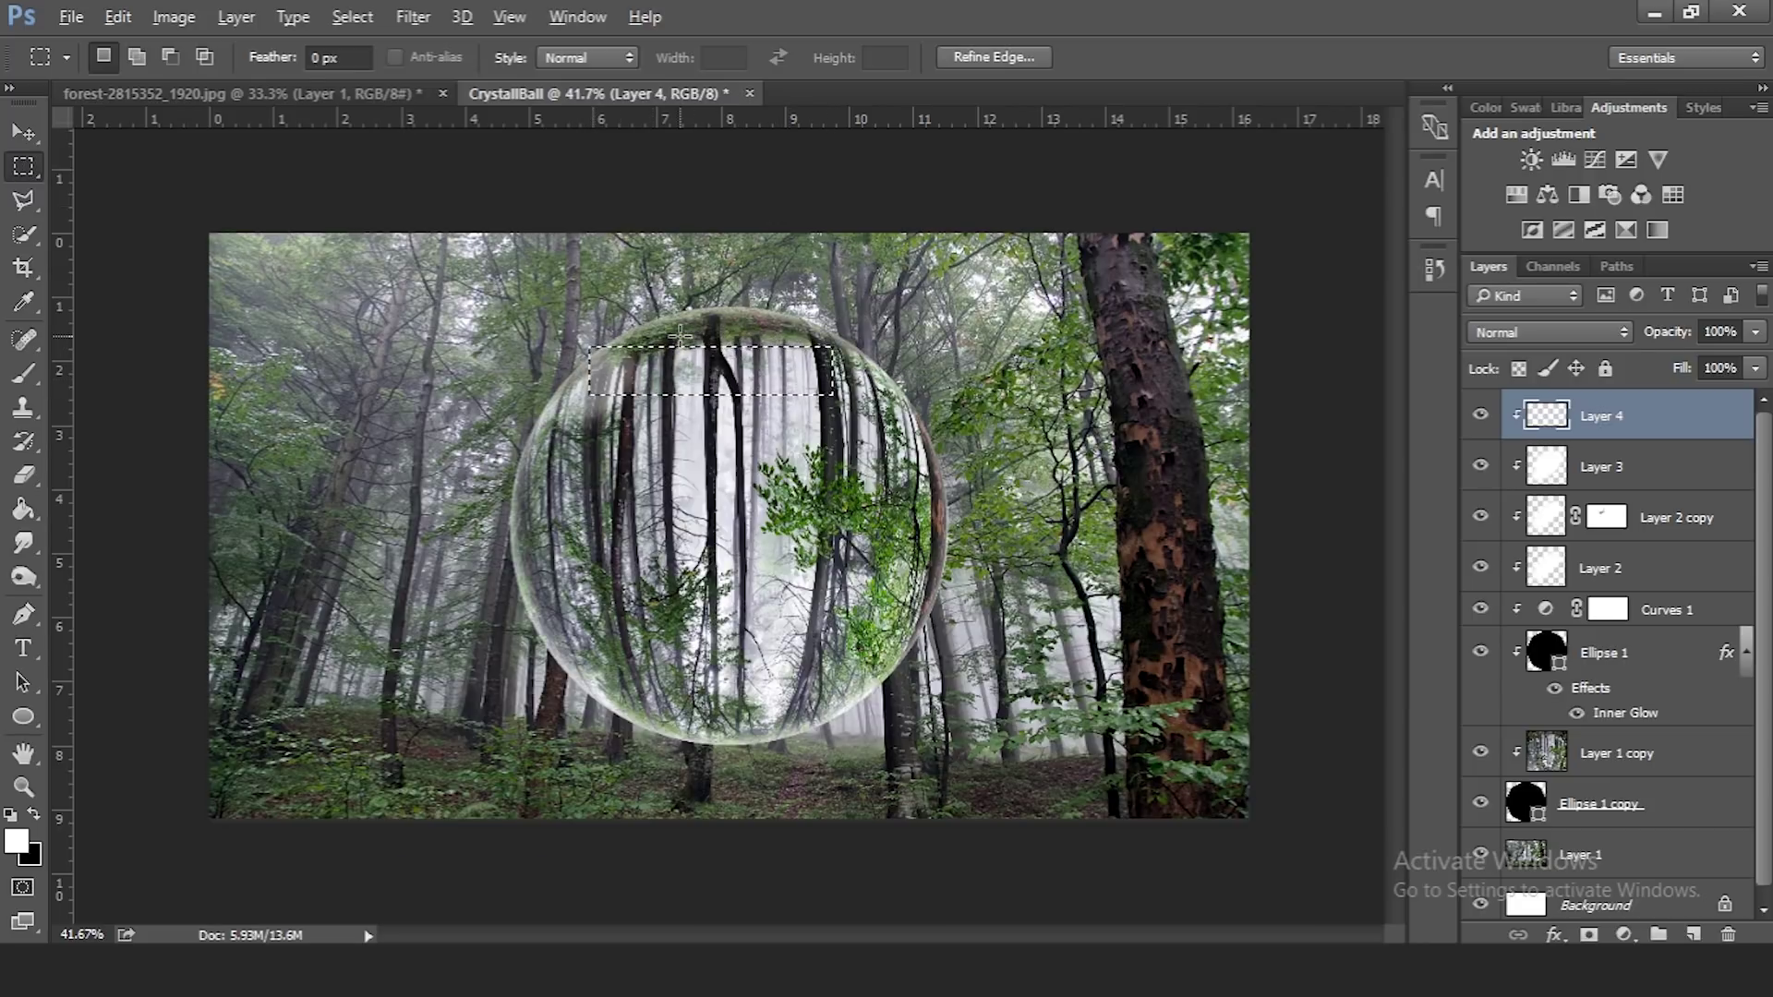
scroll(723, 405, up, 3)
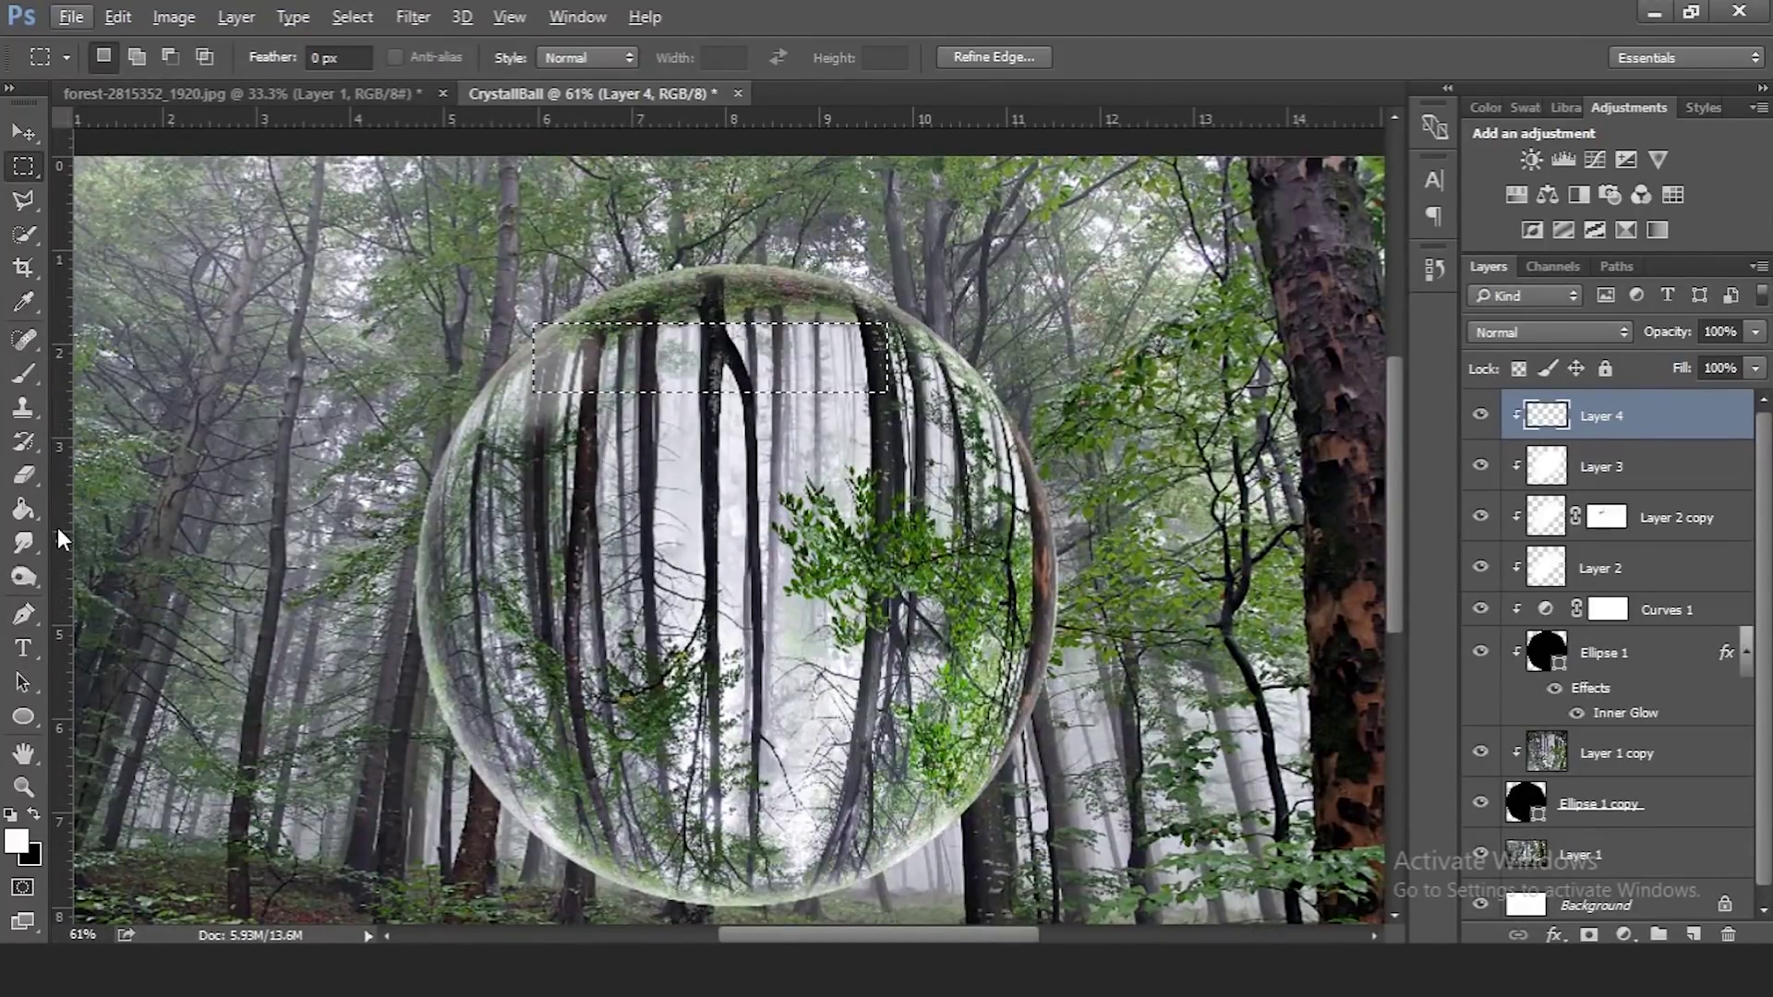
Fill the rectangular selection on Layer 4 with white using the Paint Bucket tool
click(20, 510)
right_click(20, 512)
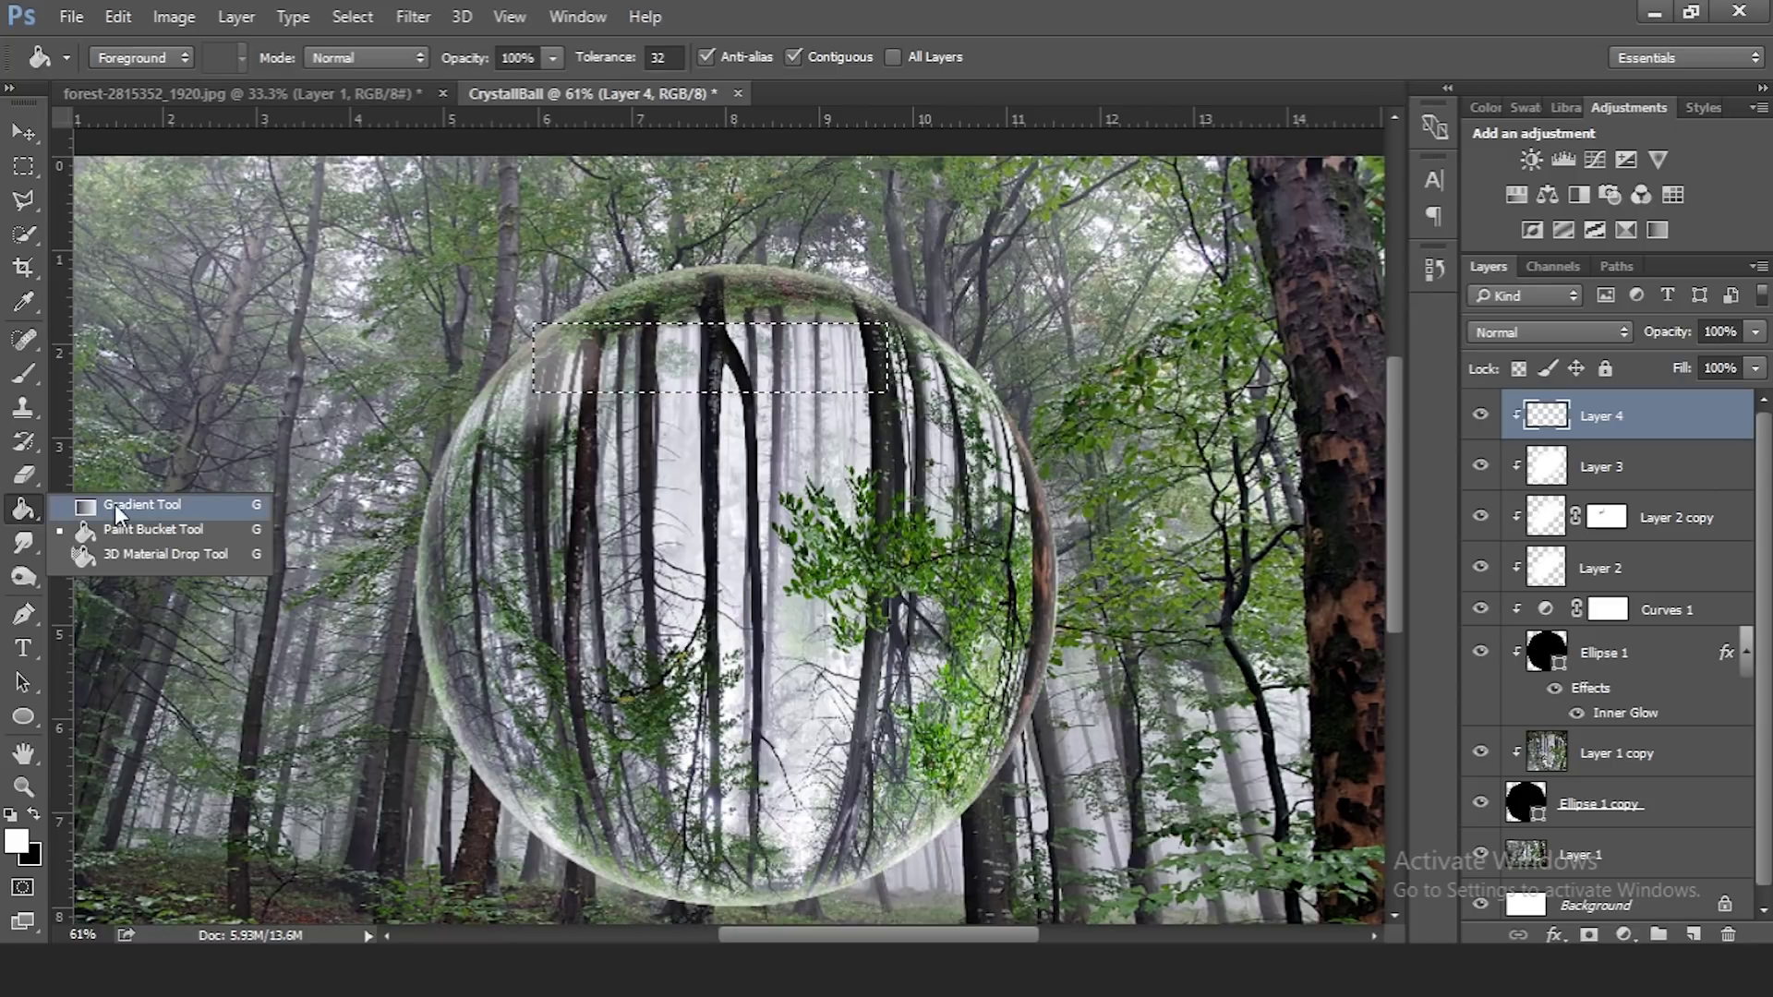
click(163, 529)
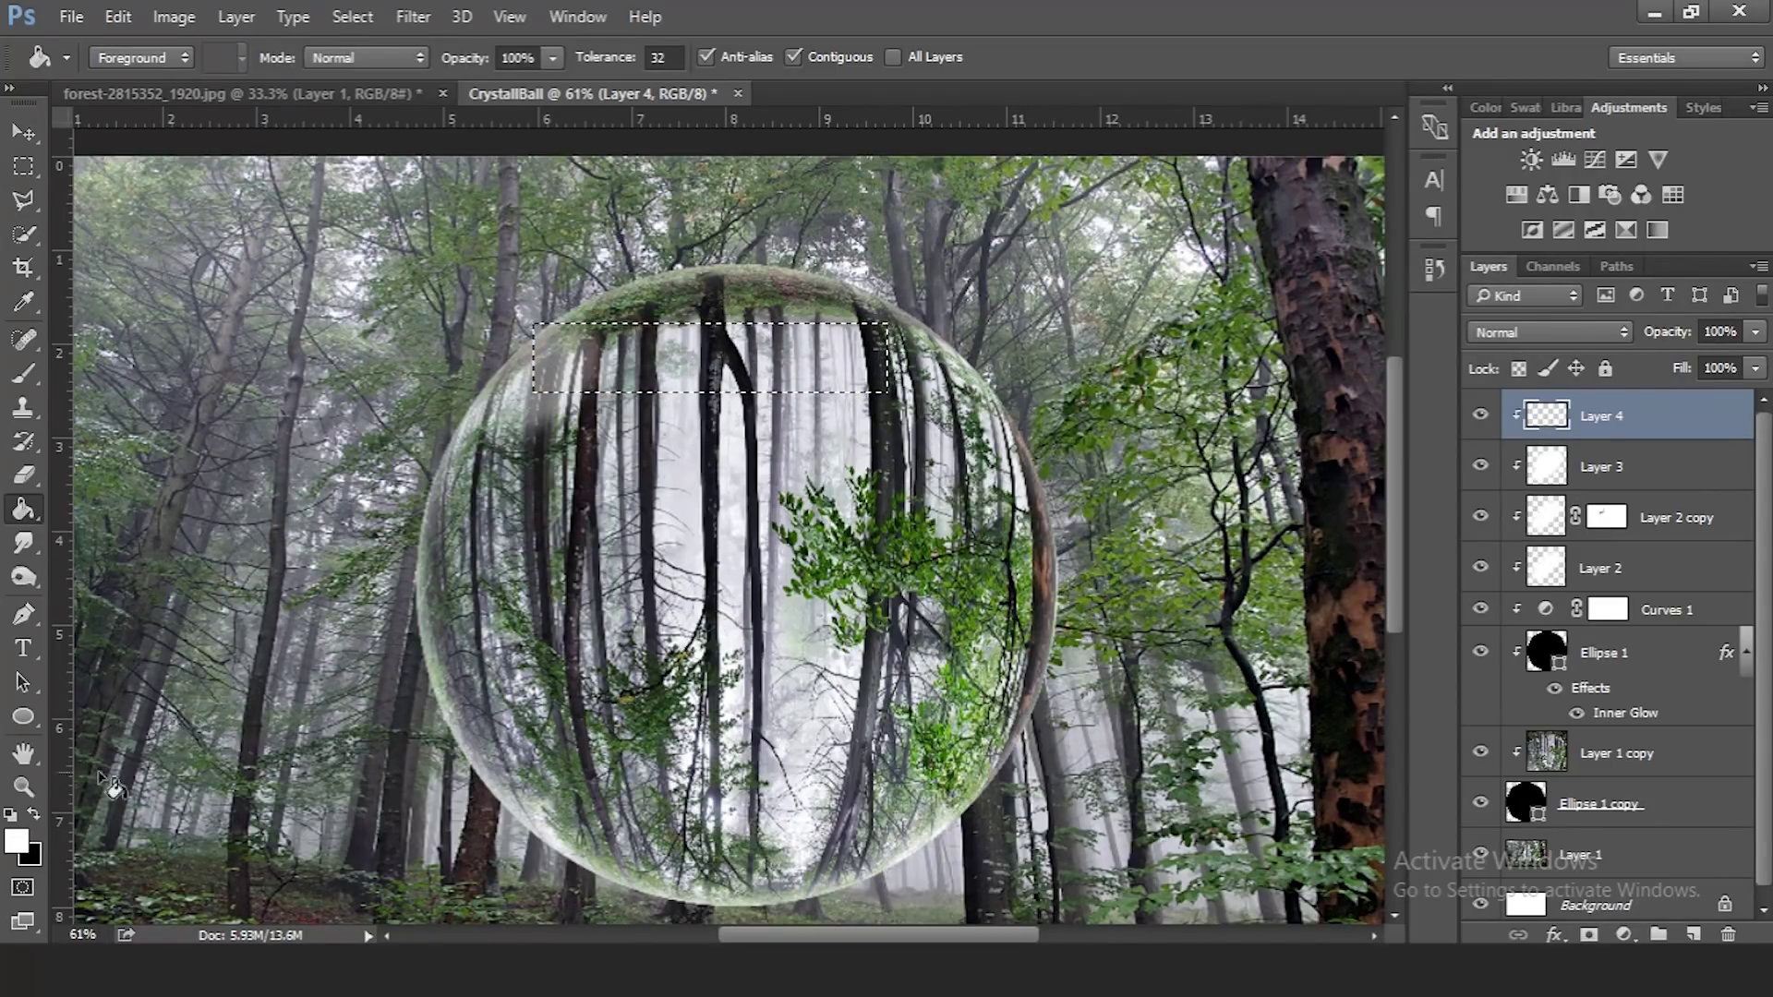
click(683, 379)
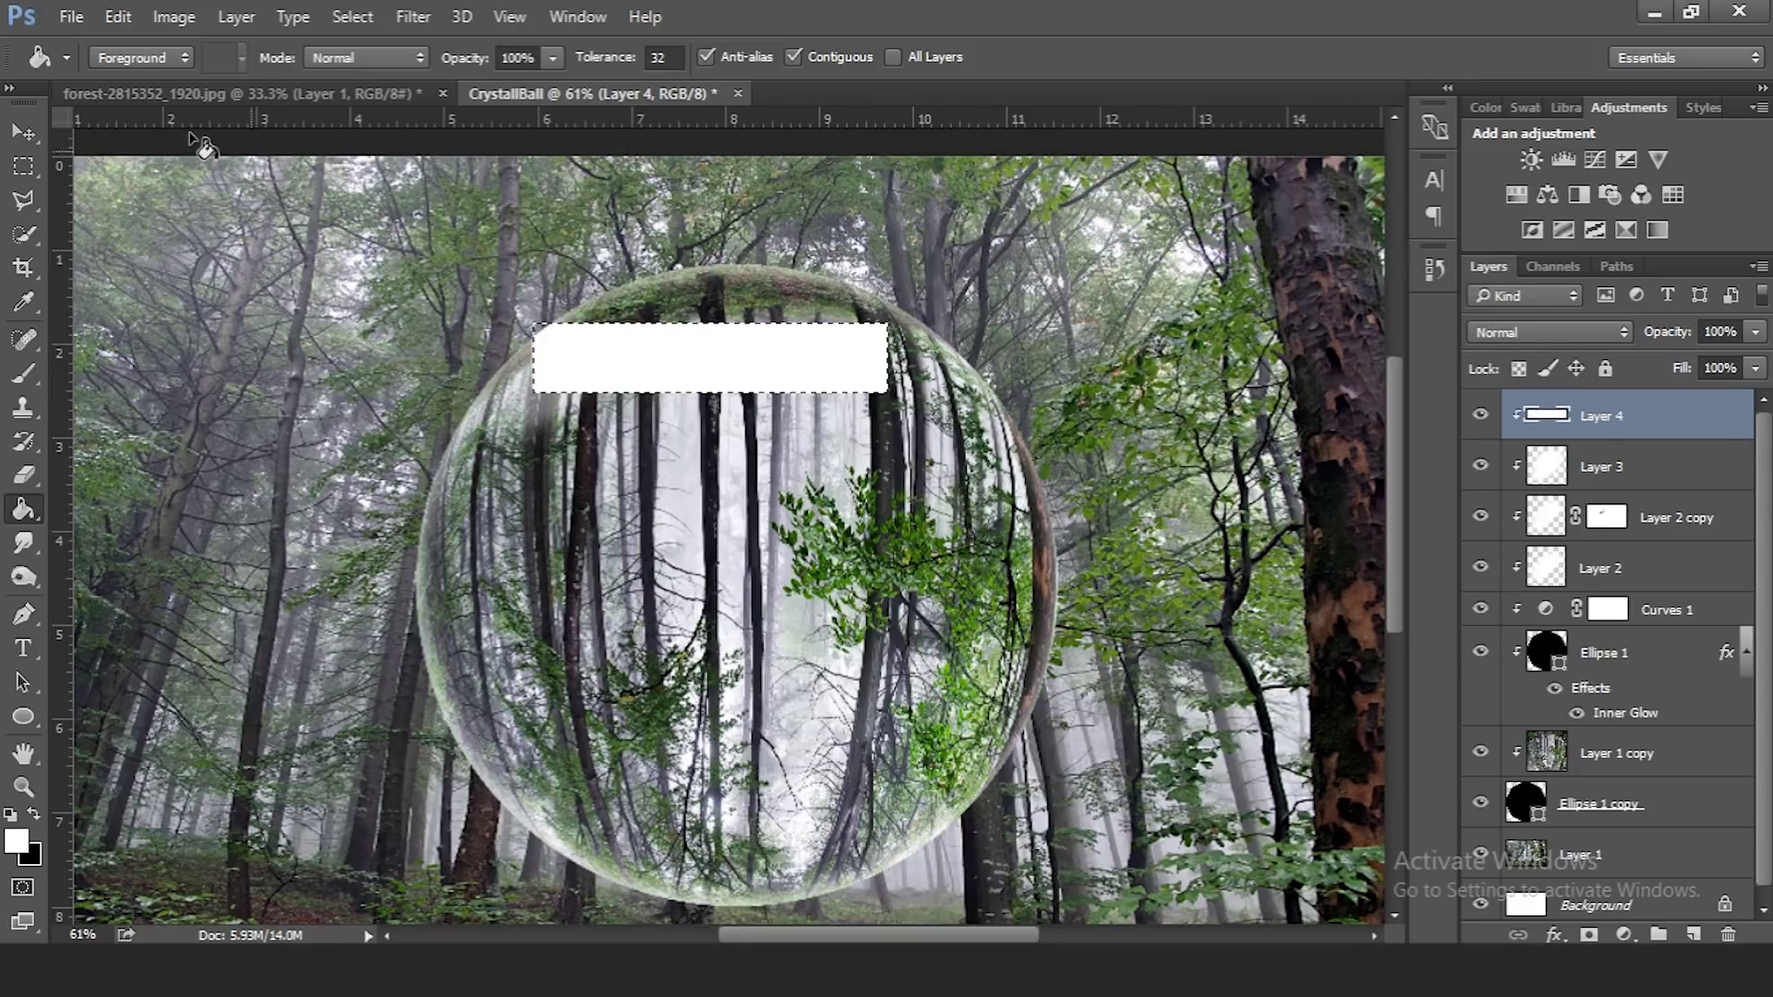
Warp the white rectangle on Layer 4 into an arched band following the ball's upper edge
click(18, 131)
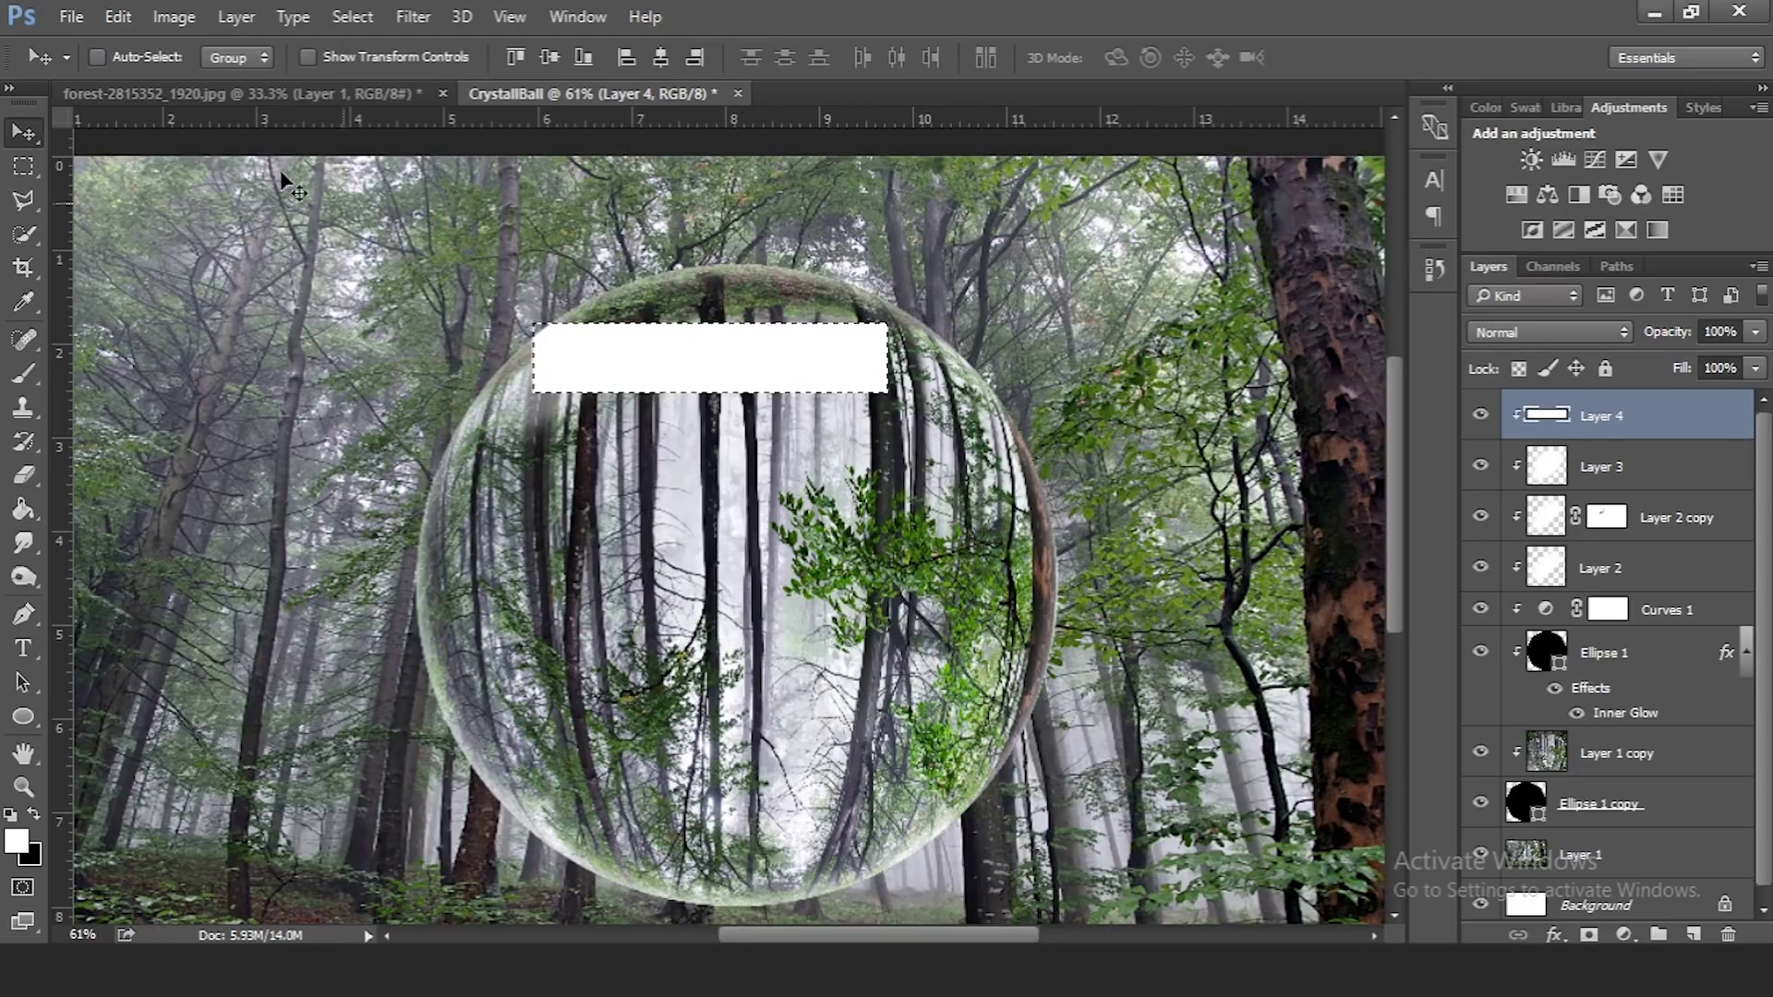
click(122, 18)
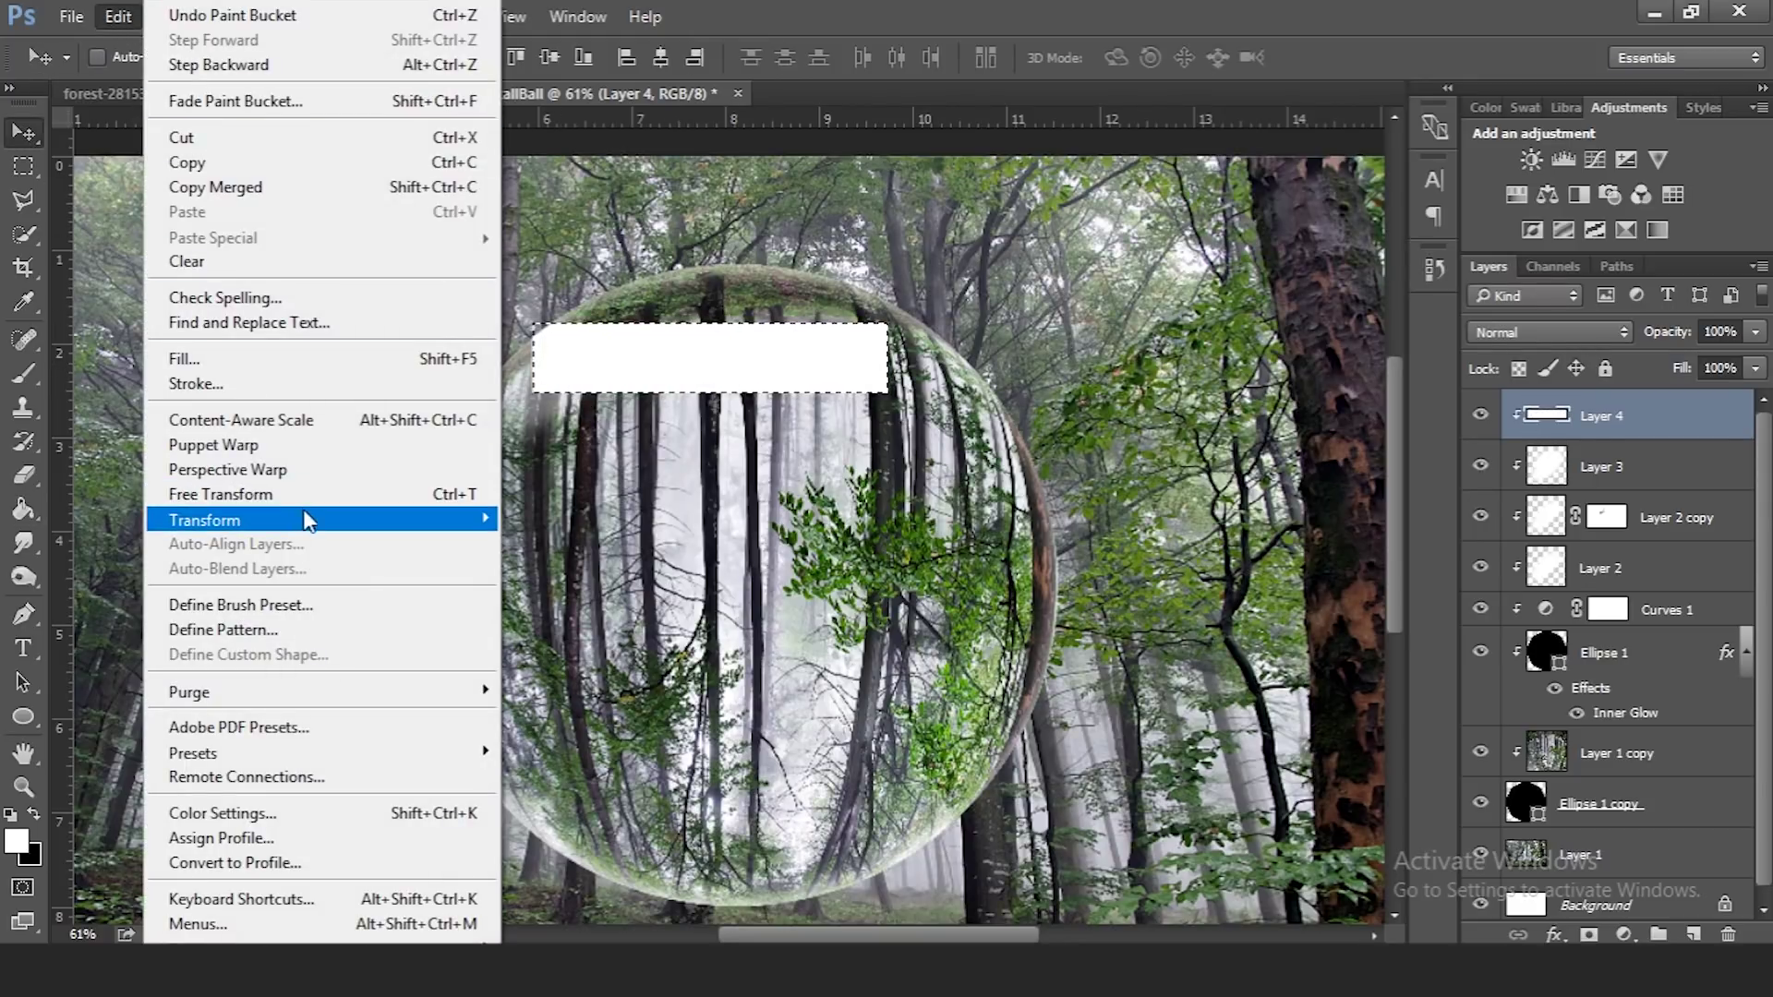
mouse_move(309, 514)
click(595, 676)
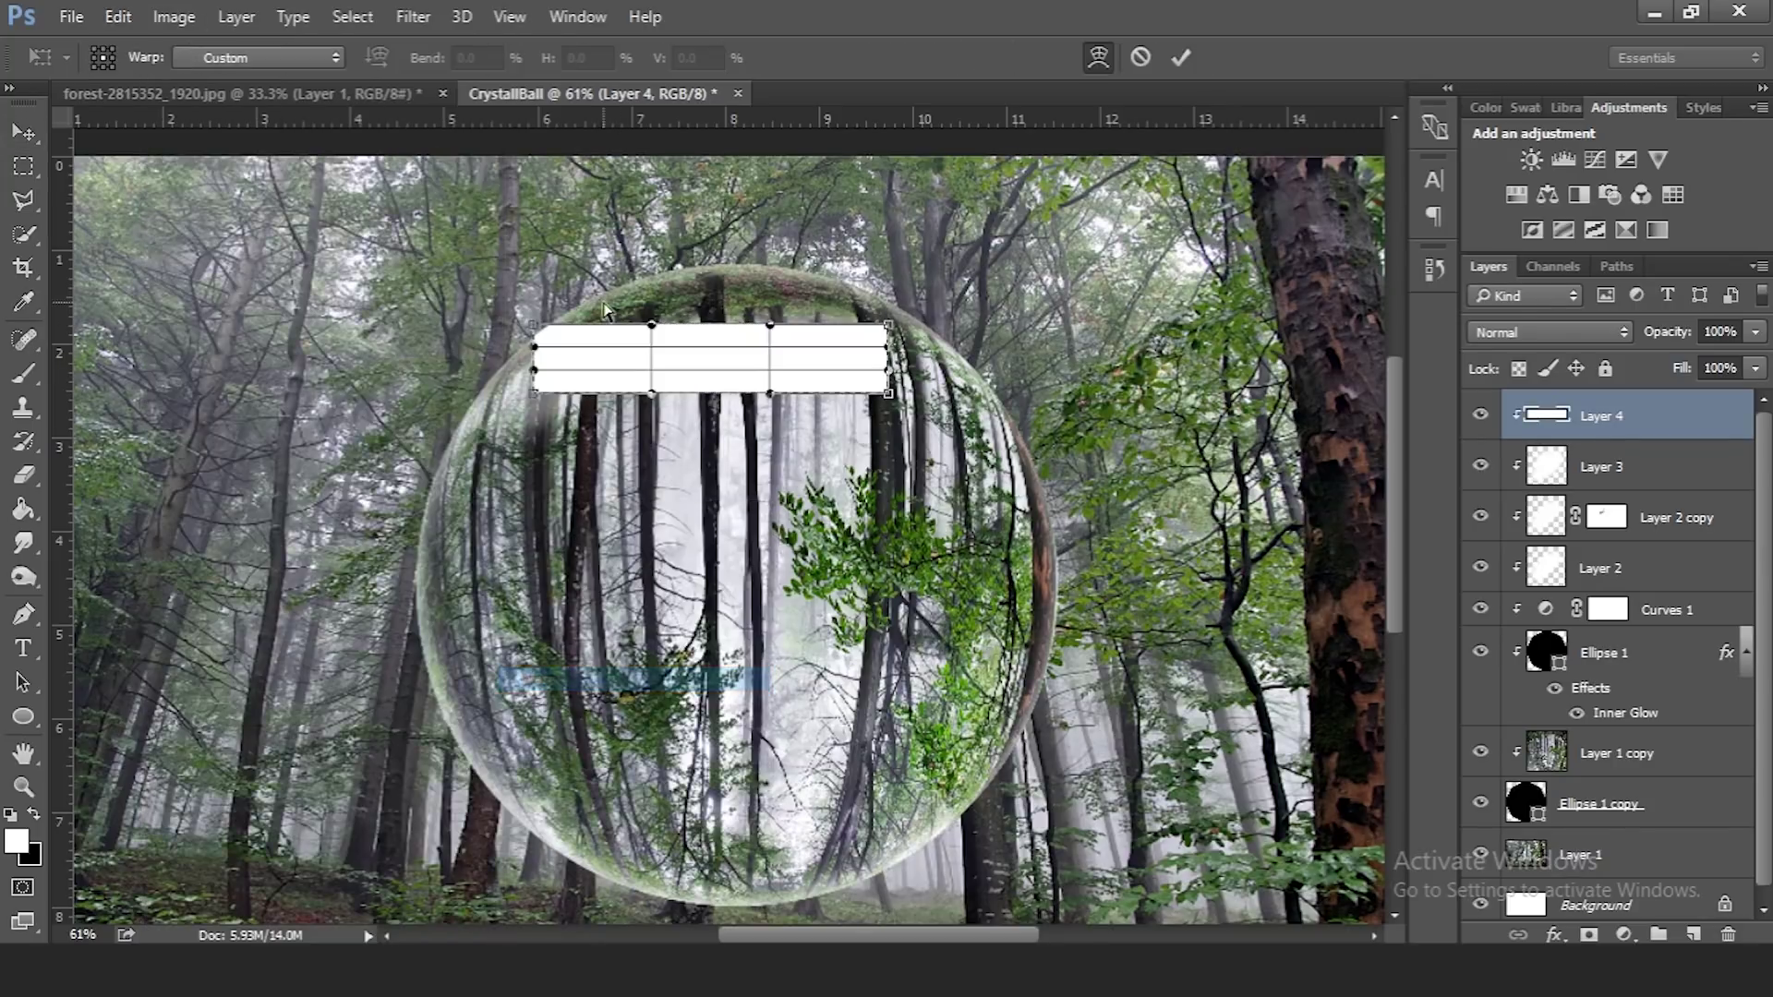
drag(533, 393, 560, 434)
drag(534, 369, 862, 308)
drag(631, 303, 792, 334)
drag(887, 392, 882, 365)
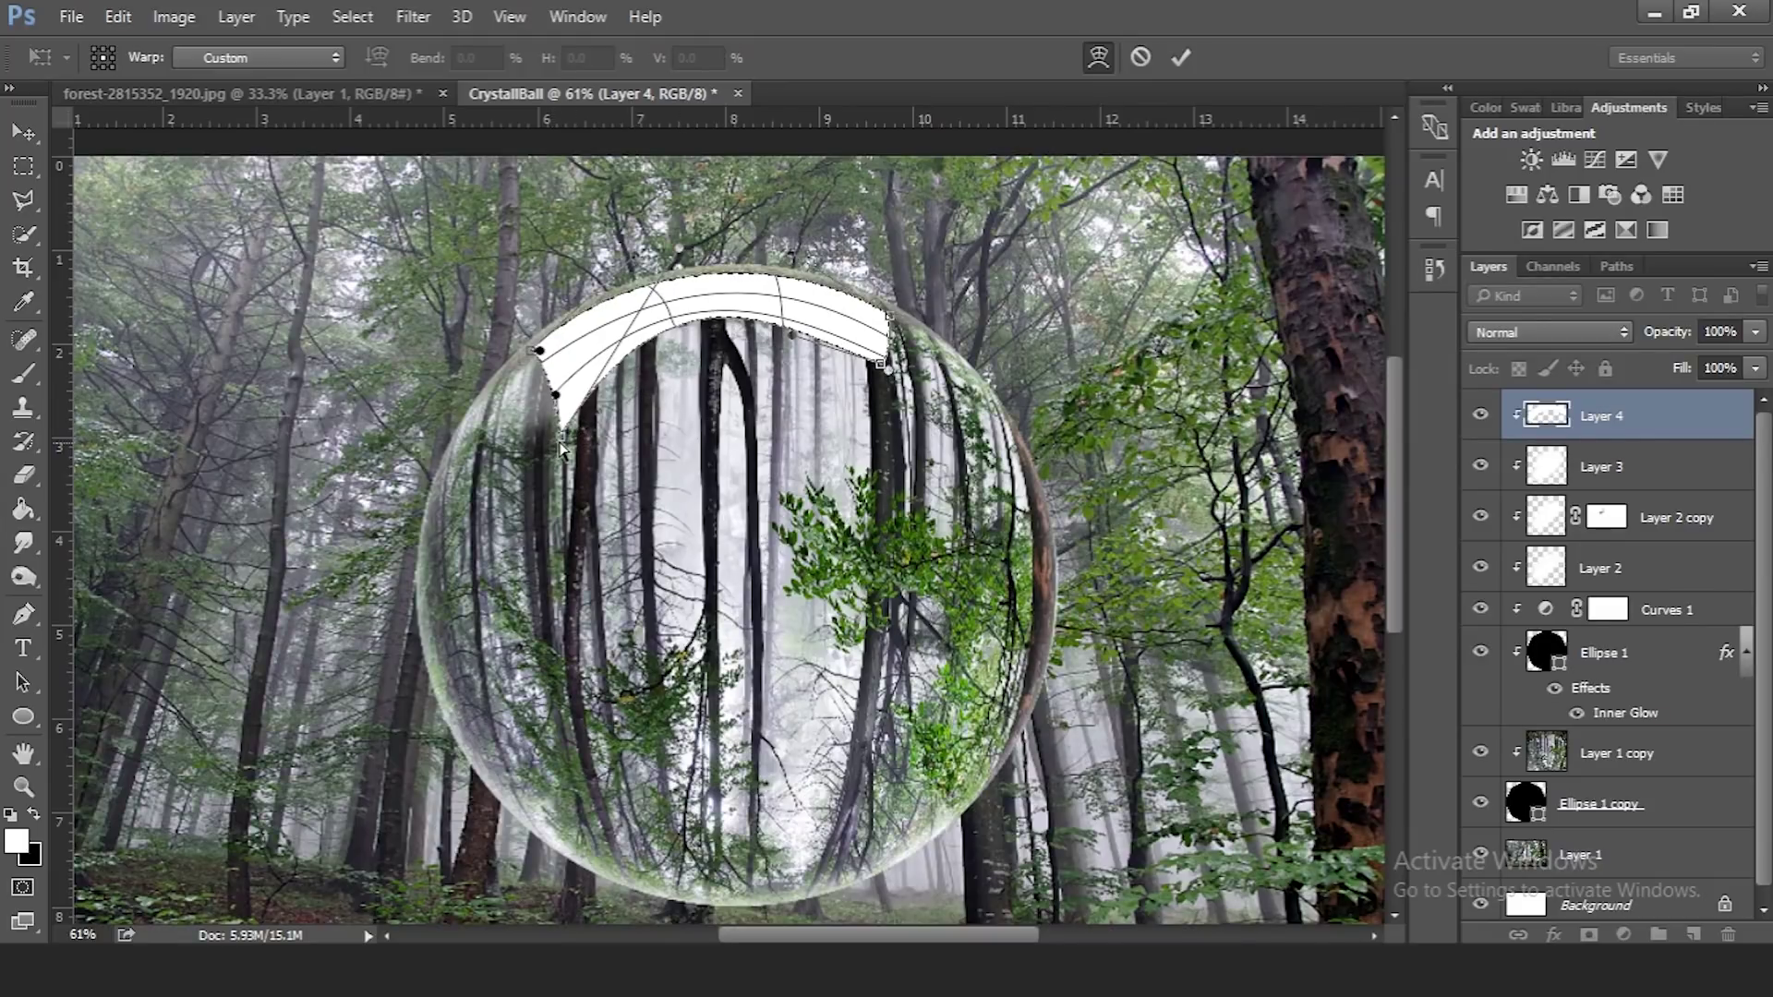
Refine the lower corner and inner curve of the warped white band, and apply the warp
drag(556, 398, 567, 412)
drag(562, 412, 557, 397)
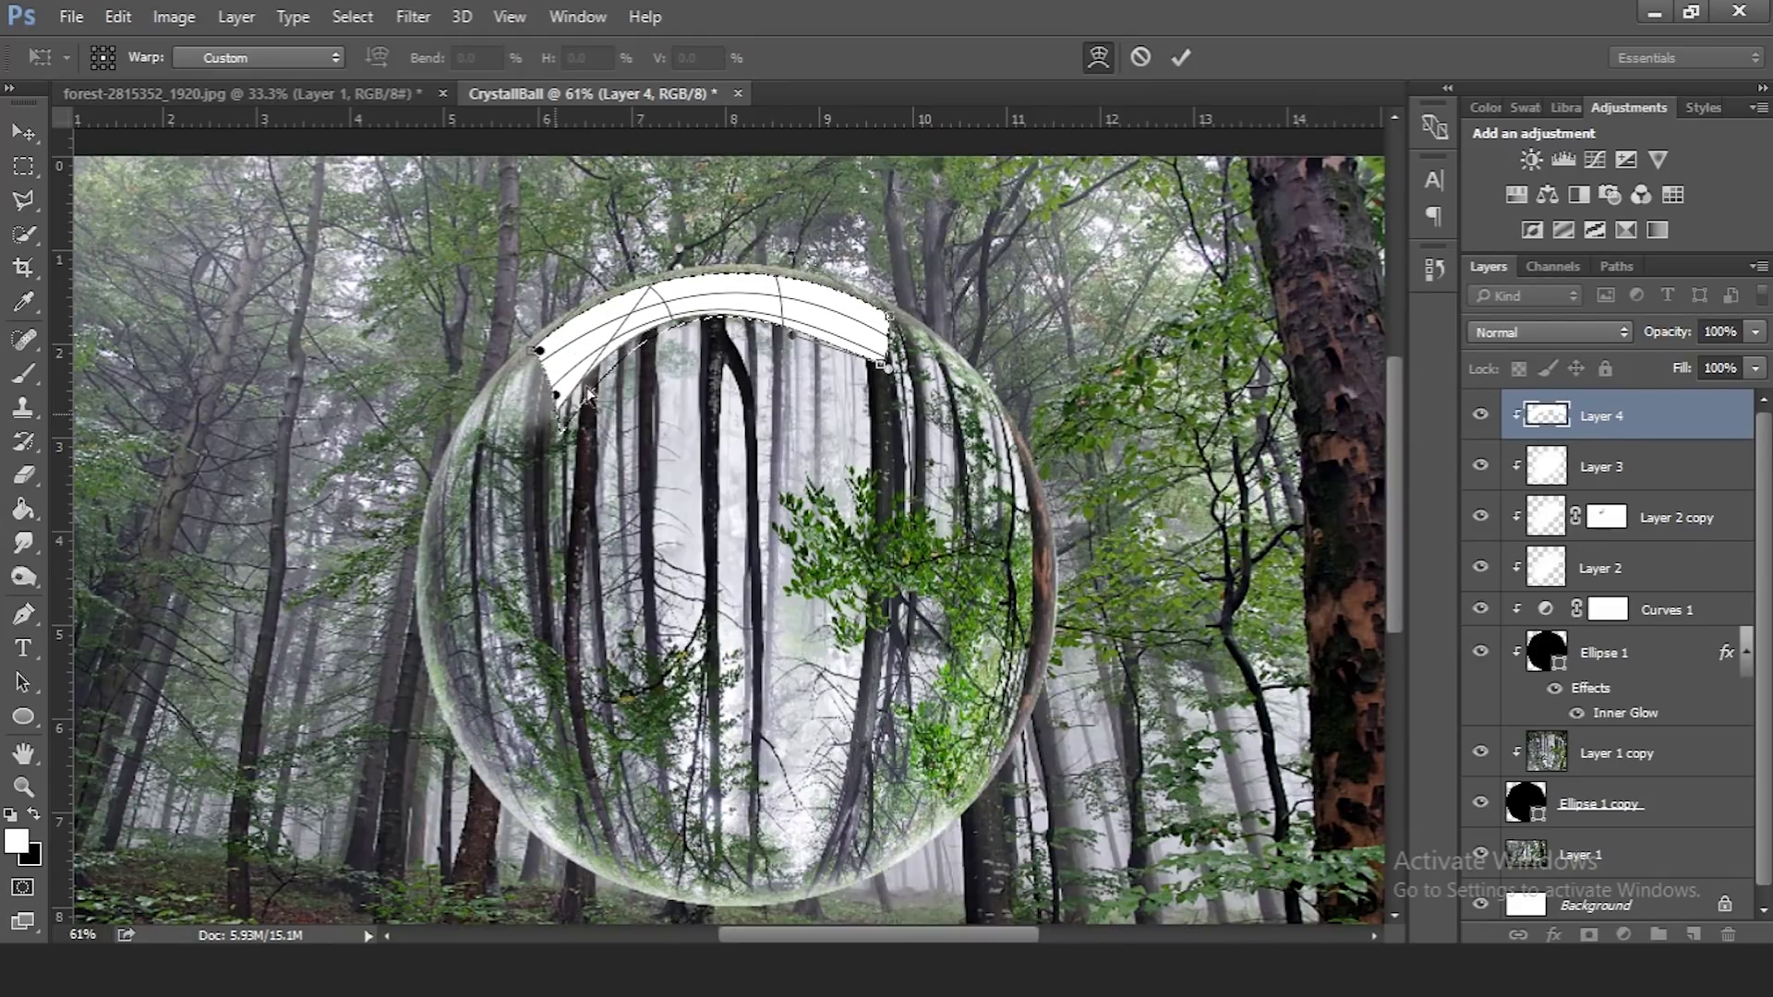
drag(667, 325, 785, 337)
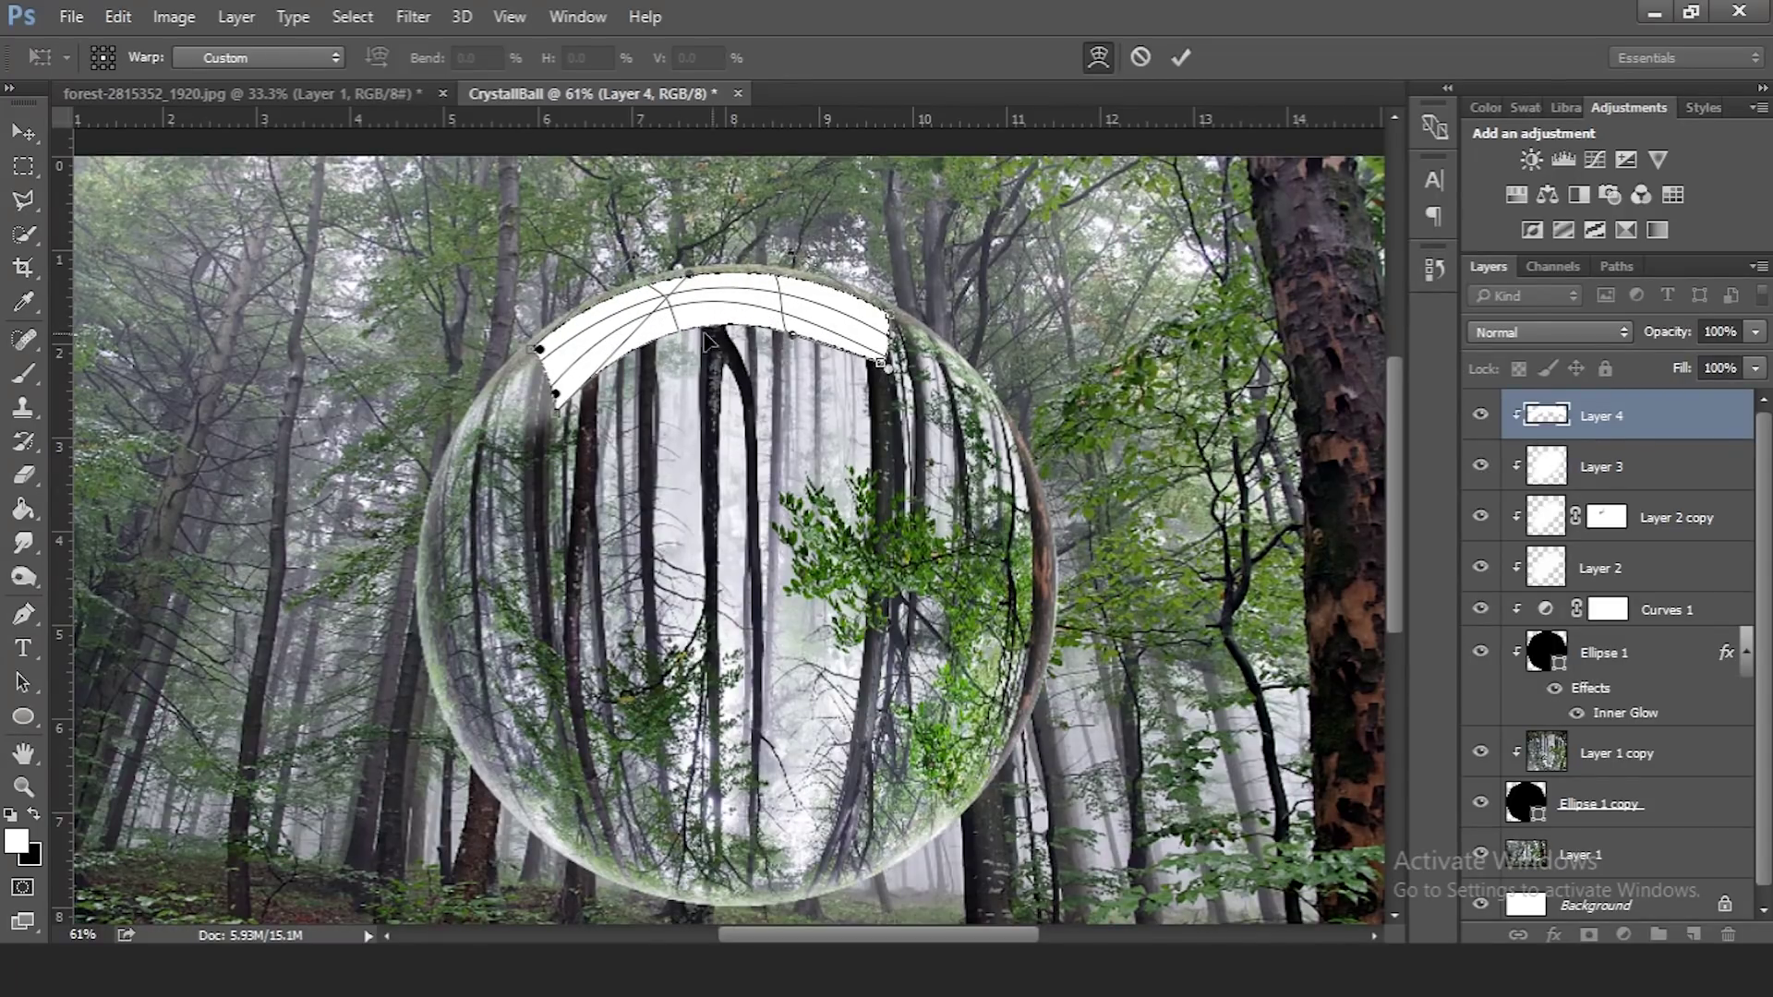
drag(556, 394, 558, 396)
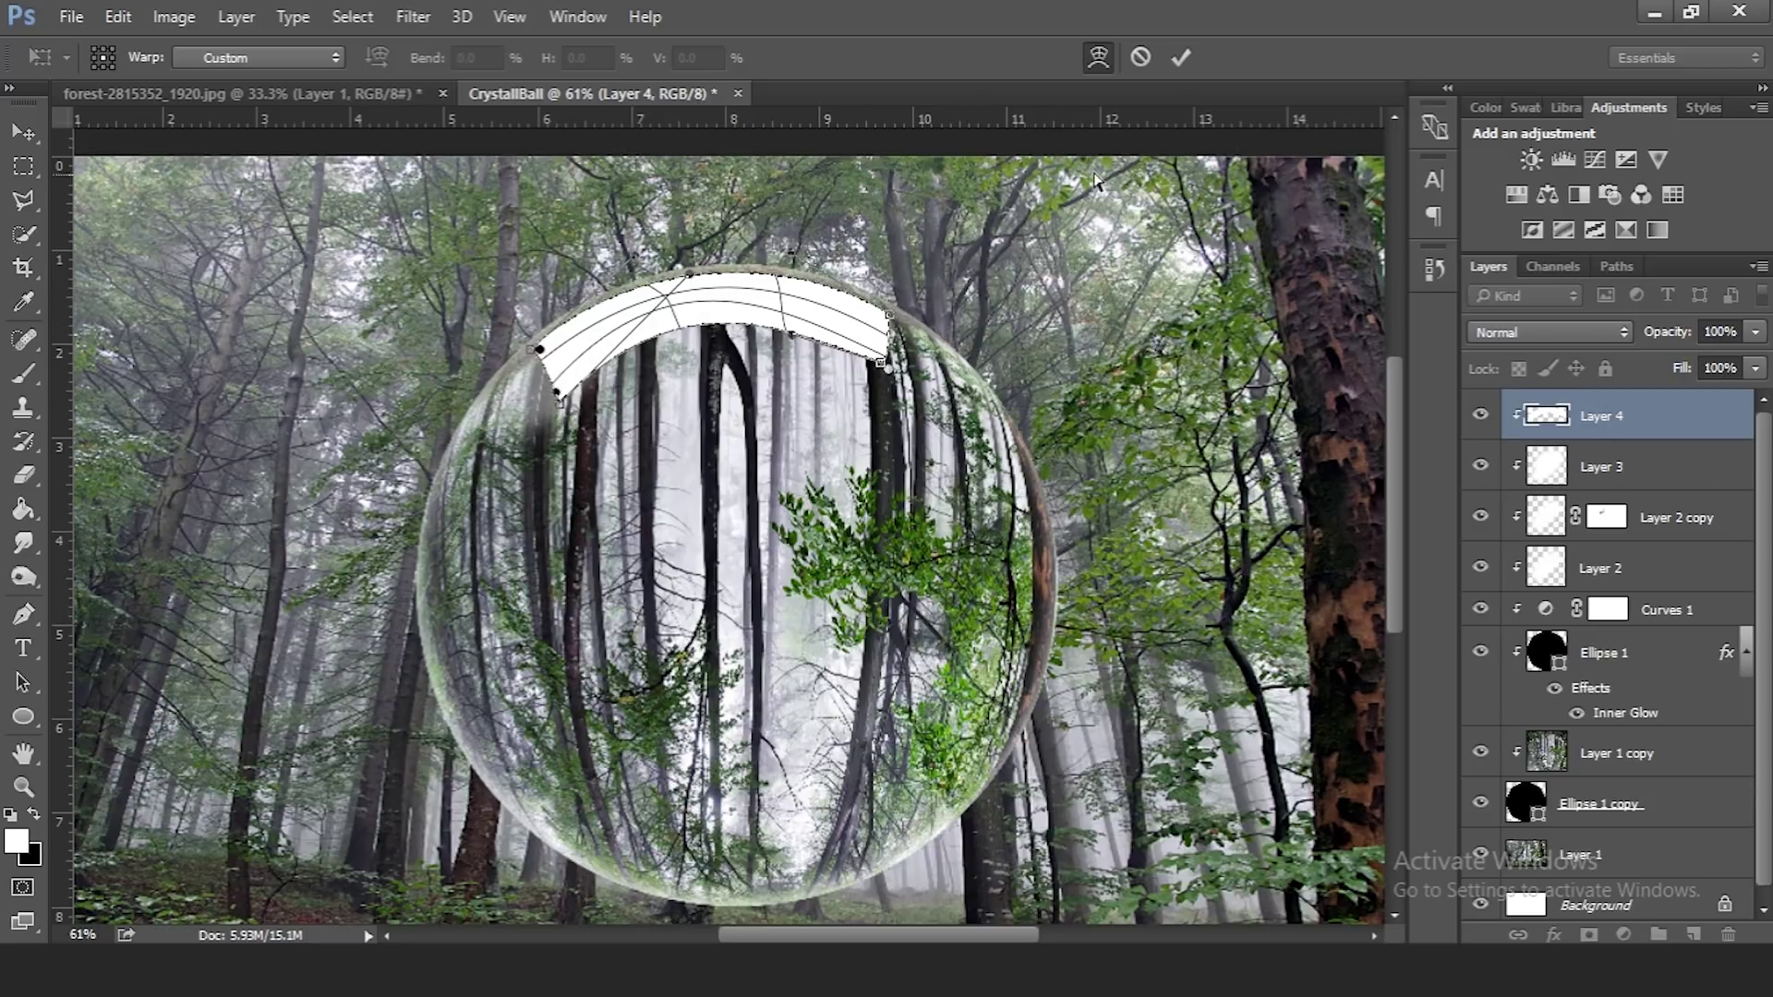
click(1192, 52)
Set Layer 4's opacity to 77% and add a layer mask from the band's selection
drag(1678, 336, 1678, 334)
click(1673, 338)
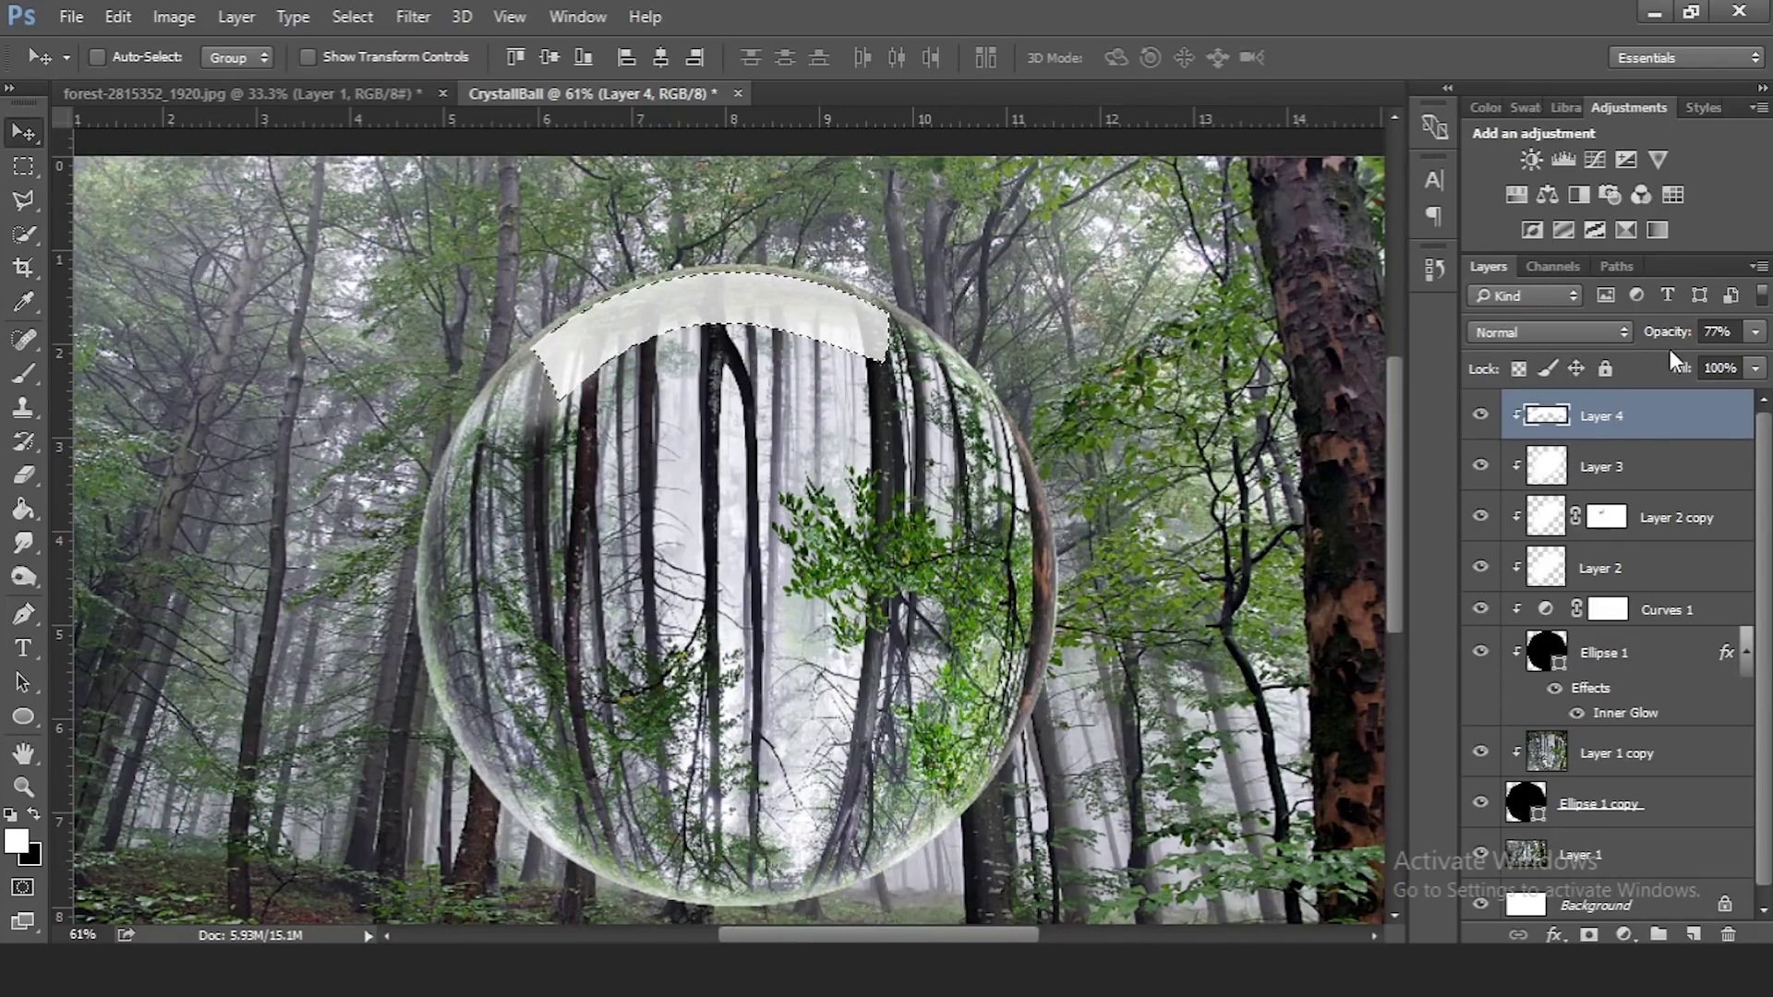
click(1587, 935)
Paint black on Layer 4's mask with a 125 px brush at 81% and 72% opacity to soften the highlight's lower edge
key(x)
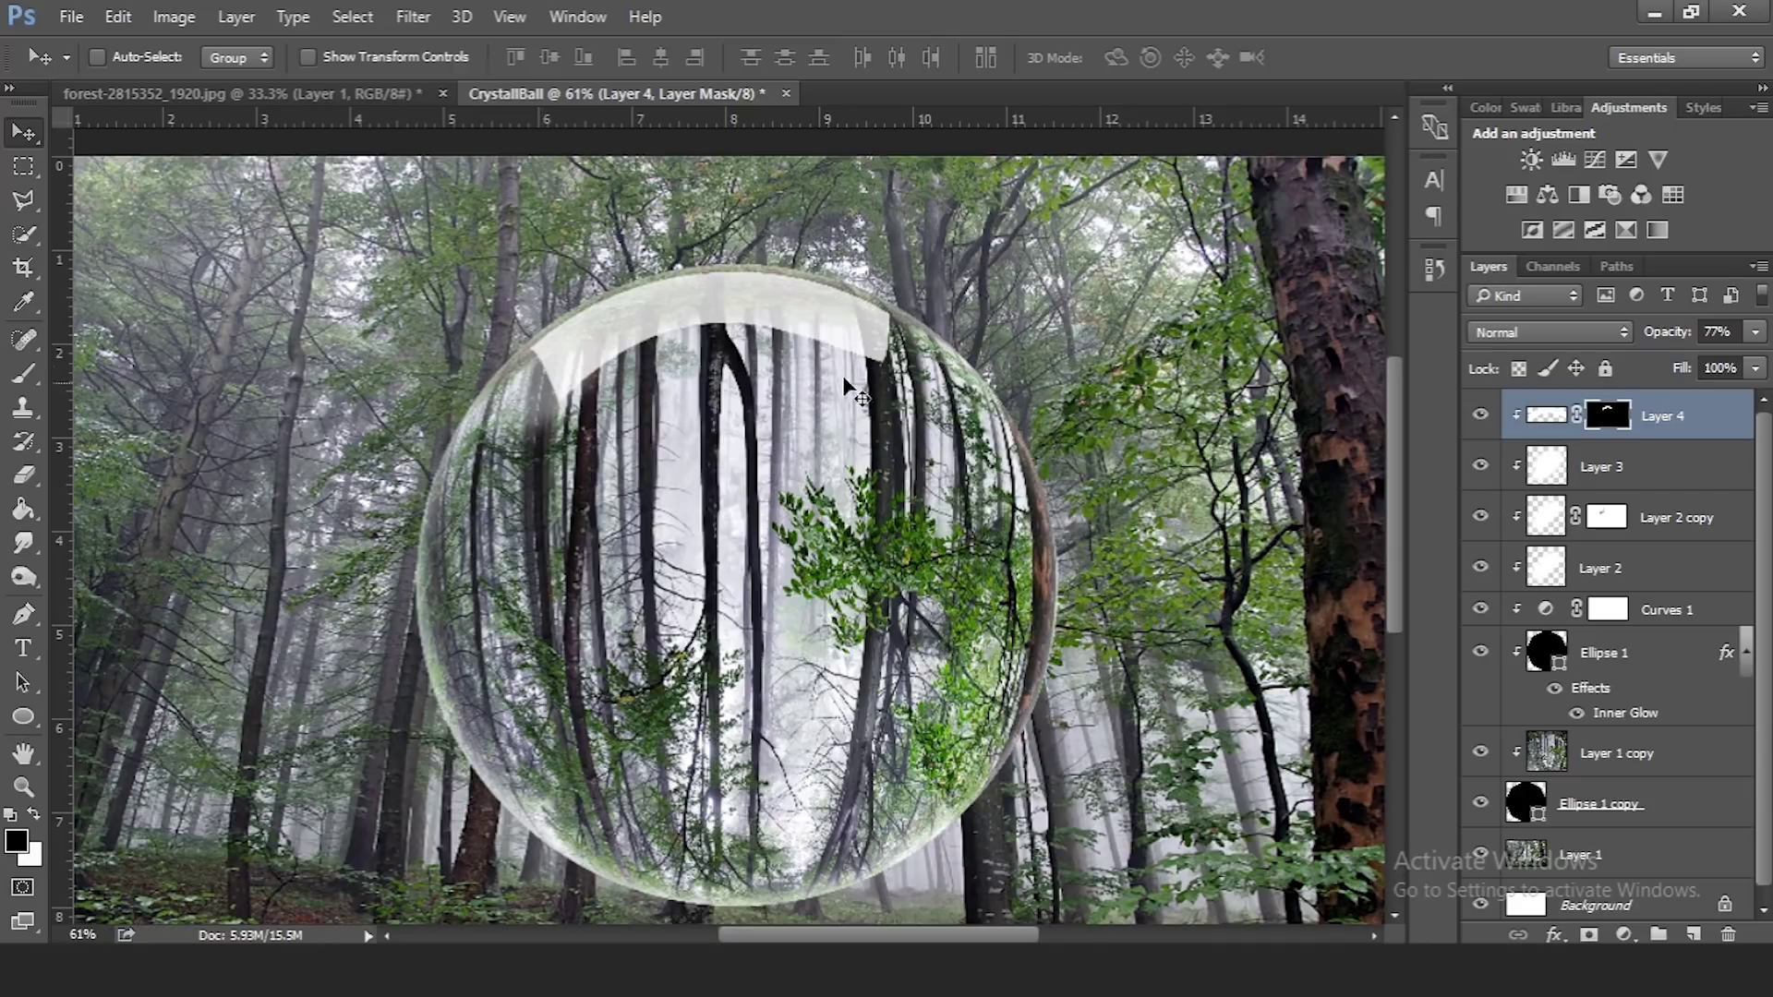
scroll(882, 376, up, 2)
scroll(831, 369, down, 3)
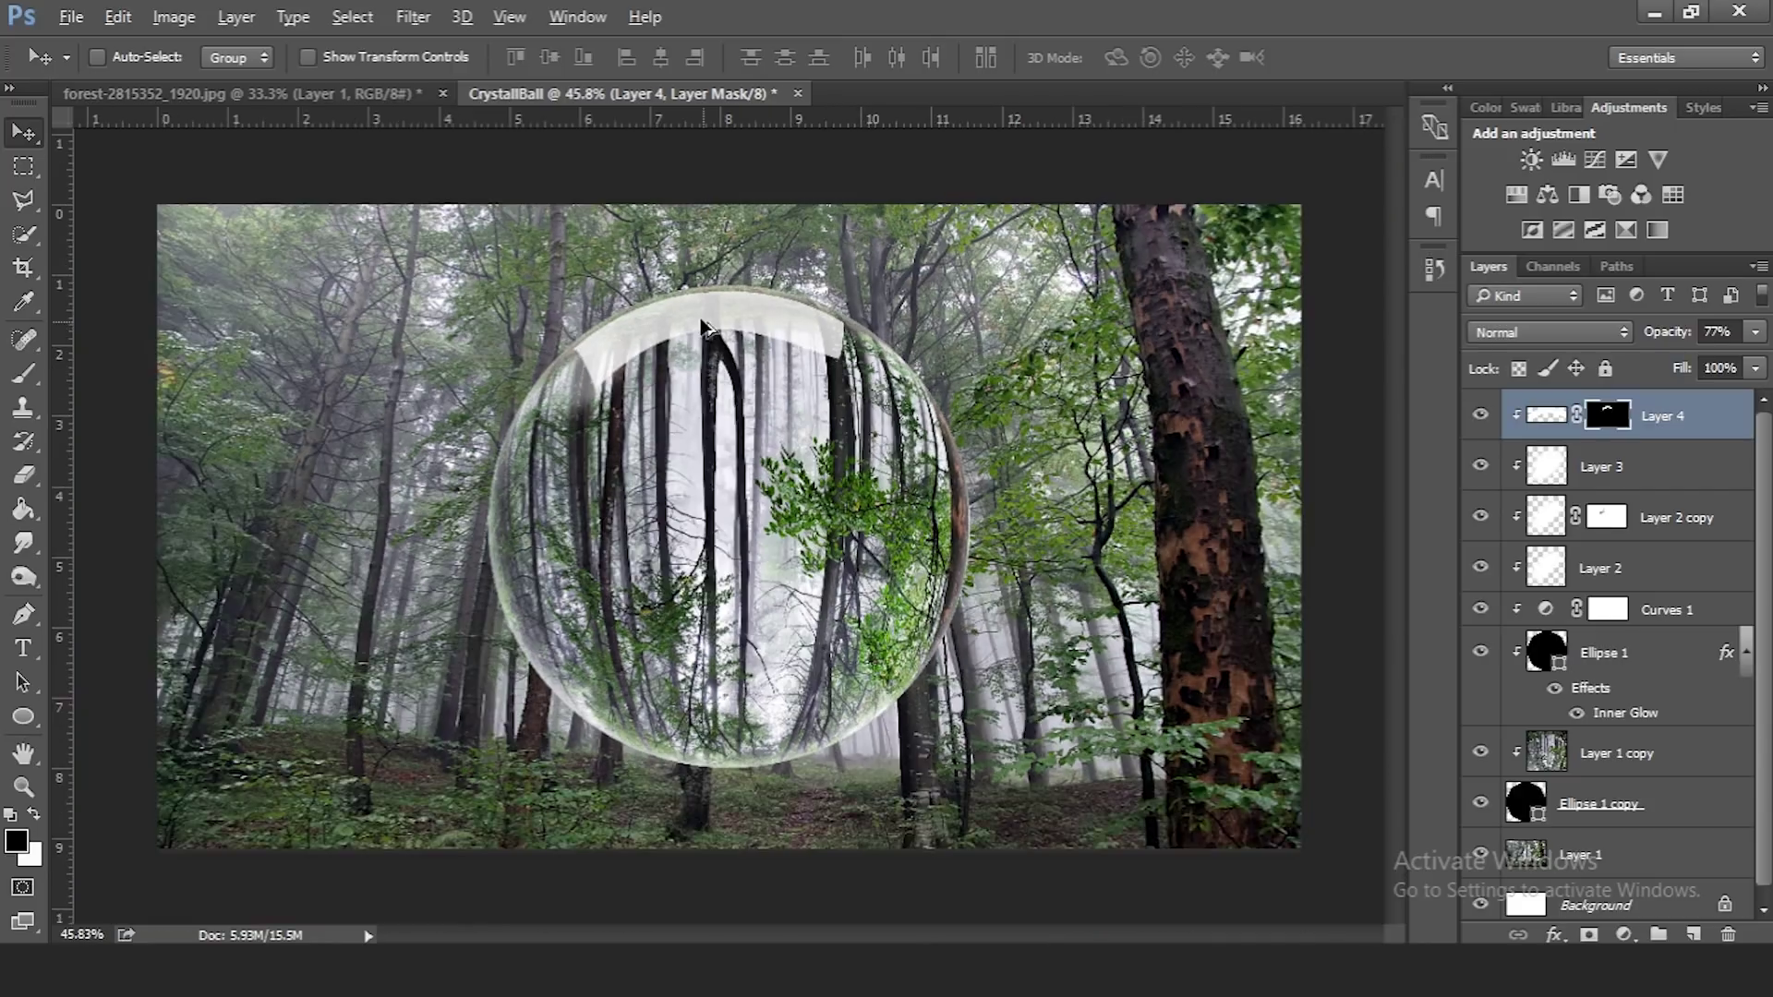
scroll(653, 308, up, 2)
click(23, 373)
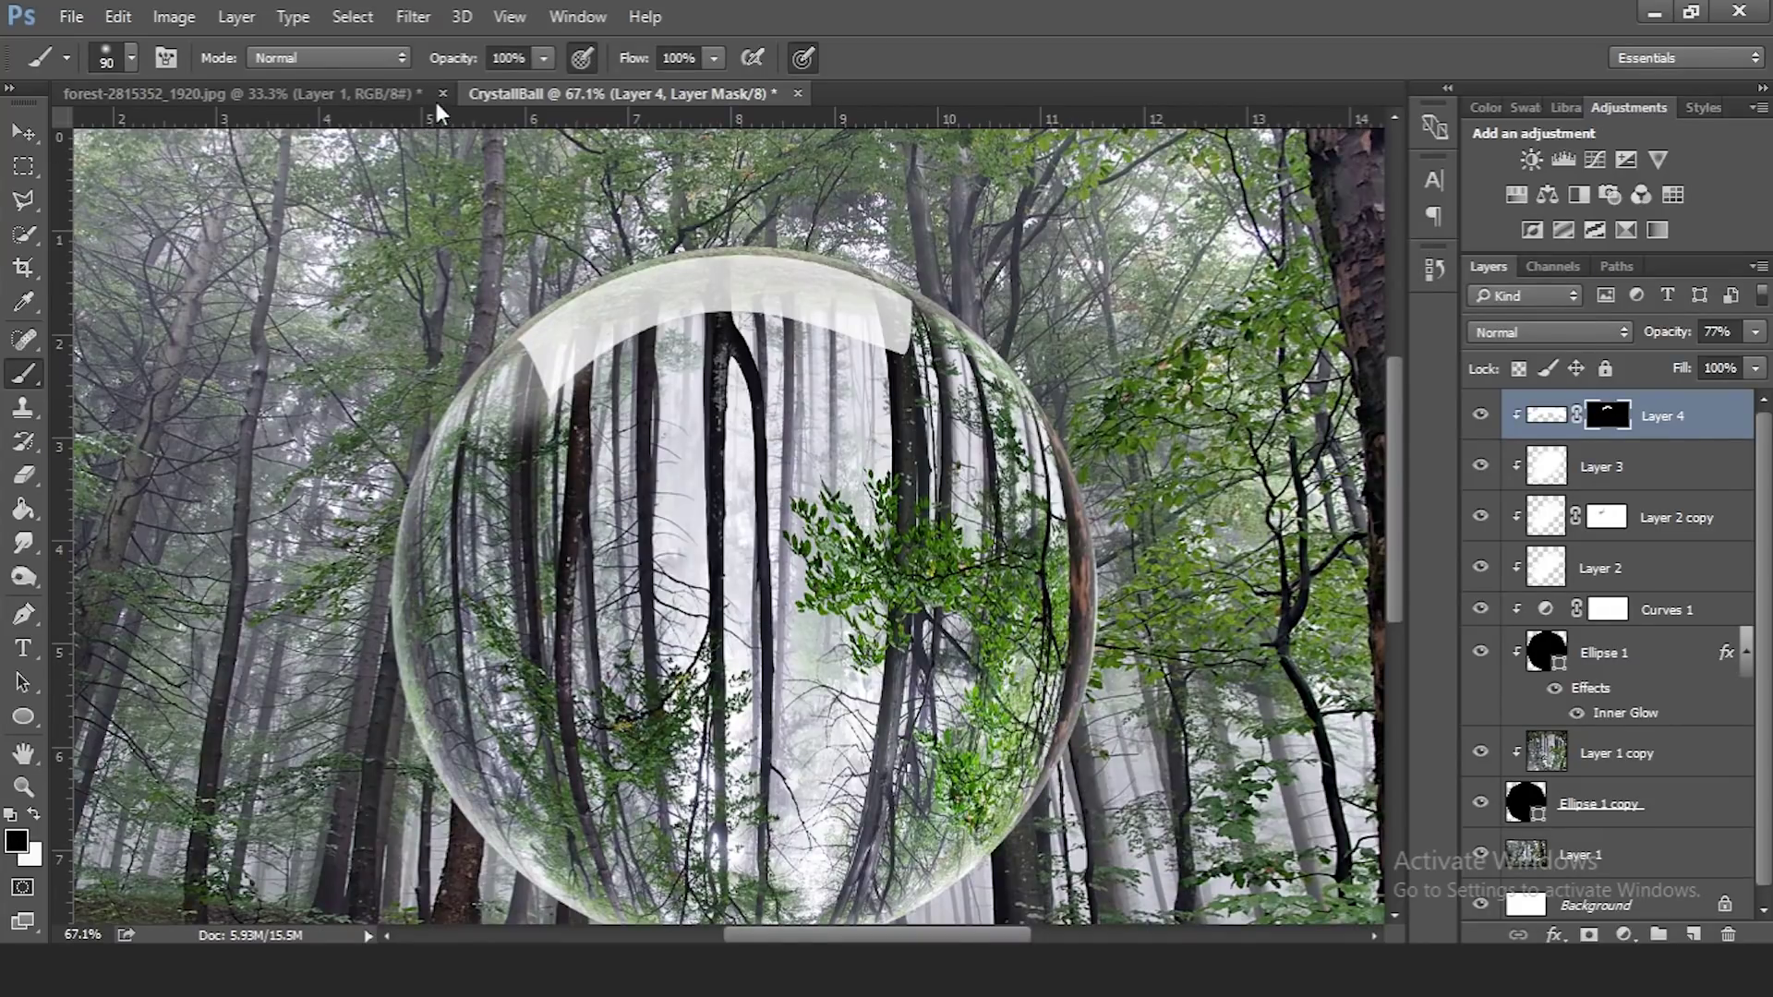
drag(436, 66, 417, 71)
key(bracketright)
key(bracketright)
mouse_move(584, 392)
mouse_down()
mouse_move(577, 420)
mouse_move(614, 407)
mouse_move(554, 434)
mouse_move(568, 443)
mouse_up()
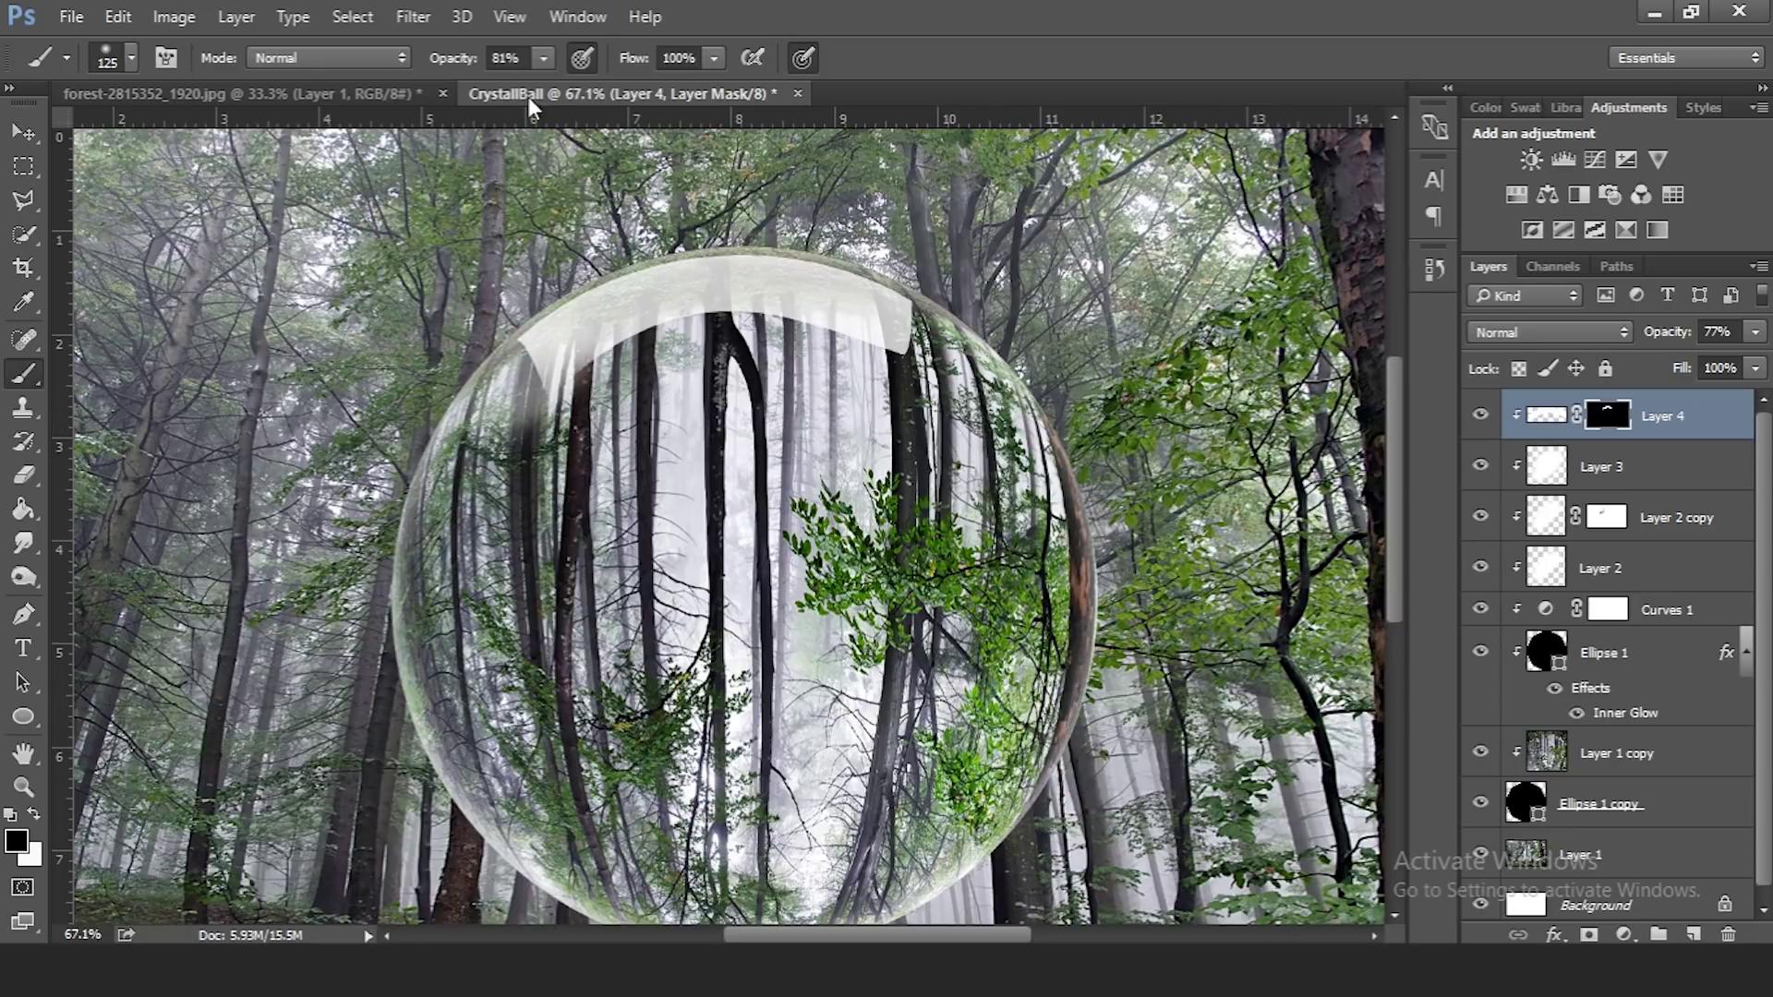
drag(459, 66, 447, 69)
mouse_move(633, 383)
mouse_down()
mouse_move(600, 403)
mouse_move(718, 371)
mouse_move(656, 384)
mouse_move(865, 395)
mouse_move(743, 361)
mouse_move(810, 366)
mouse_move(706, 360)
mouse_up()
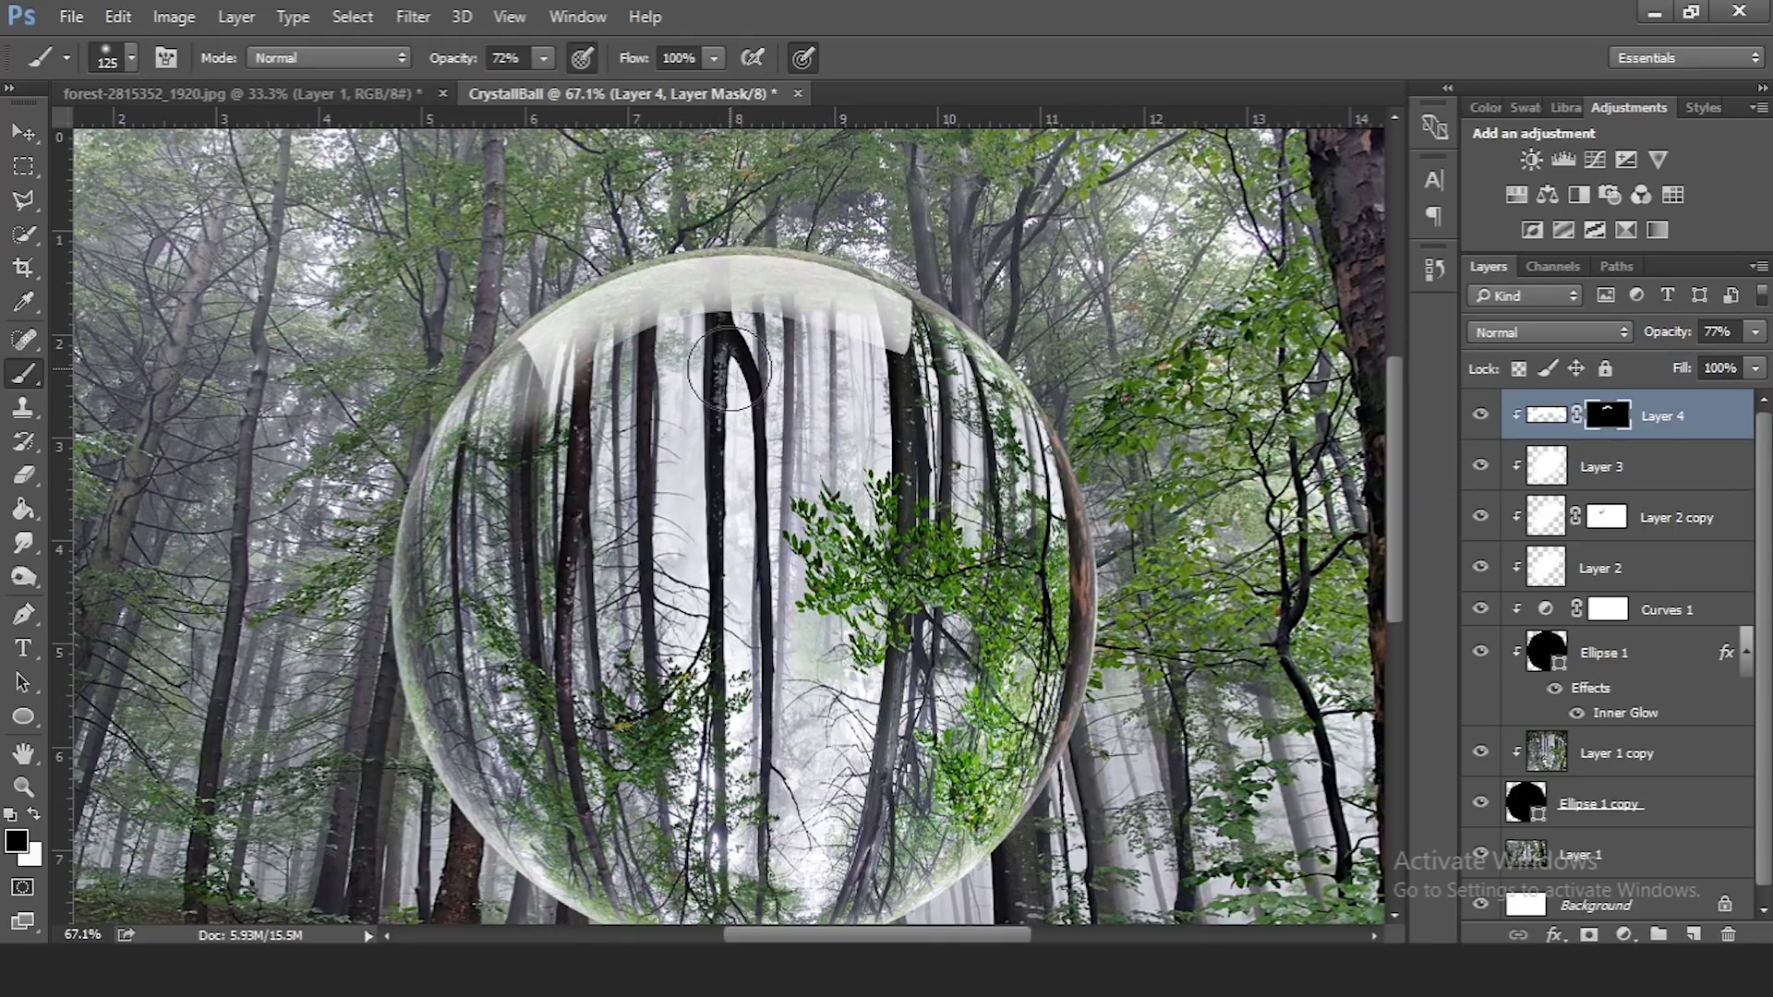
Set the mask brush to 60 px at 23% opacity for finer work on the highlight's lower edge
alt+scroll(643, 346, up, 2)
scroll(643, 345, up, 3)
drag(455, 65, 398, 81)
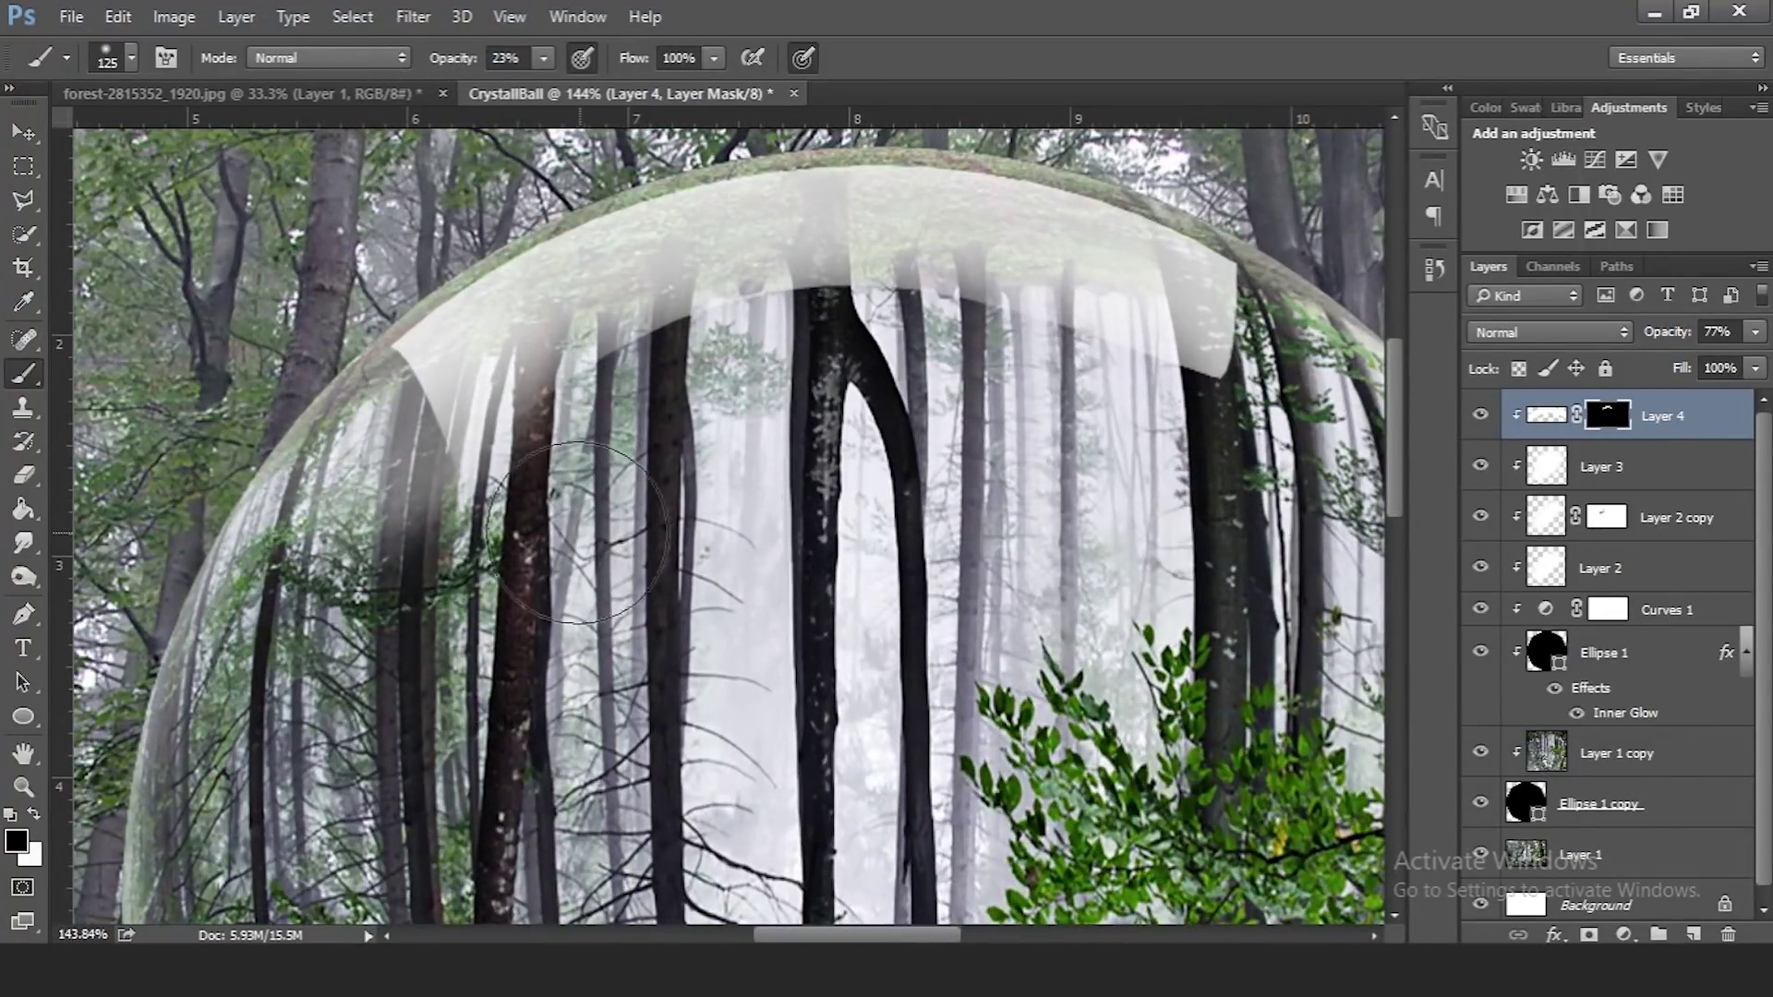
key(bracketleft)
key(bracketleft)
key(bracketleft)
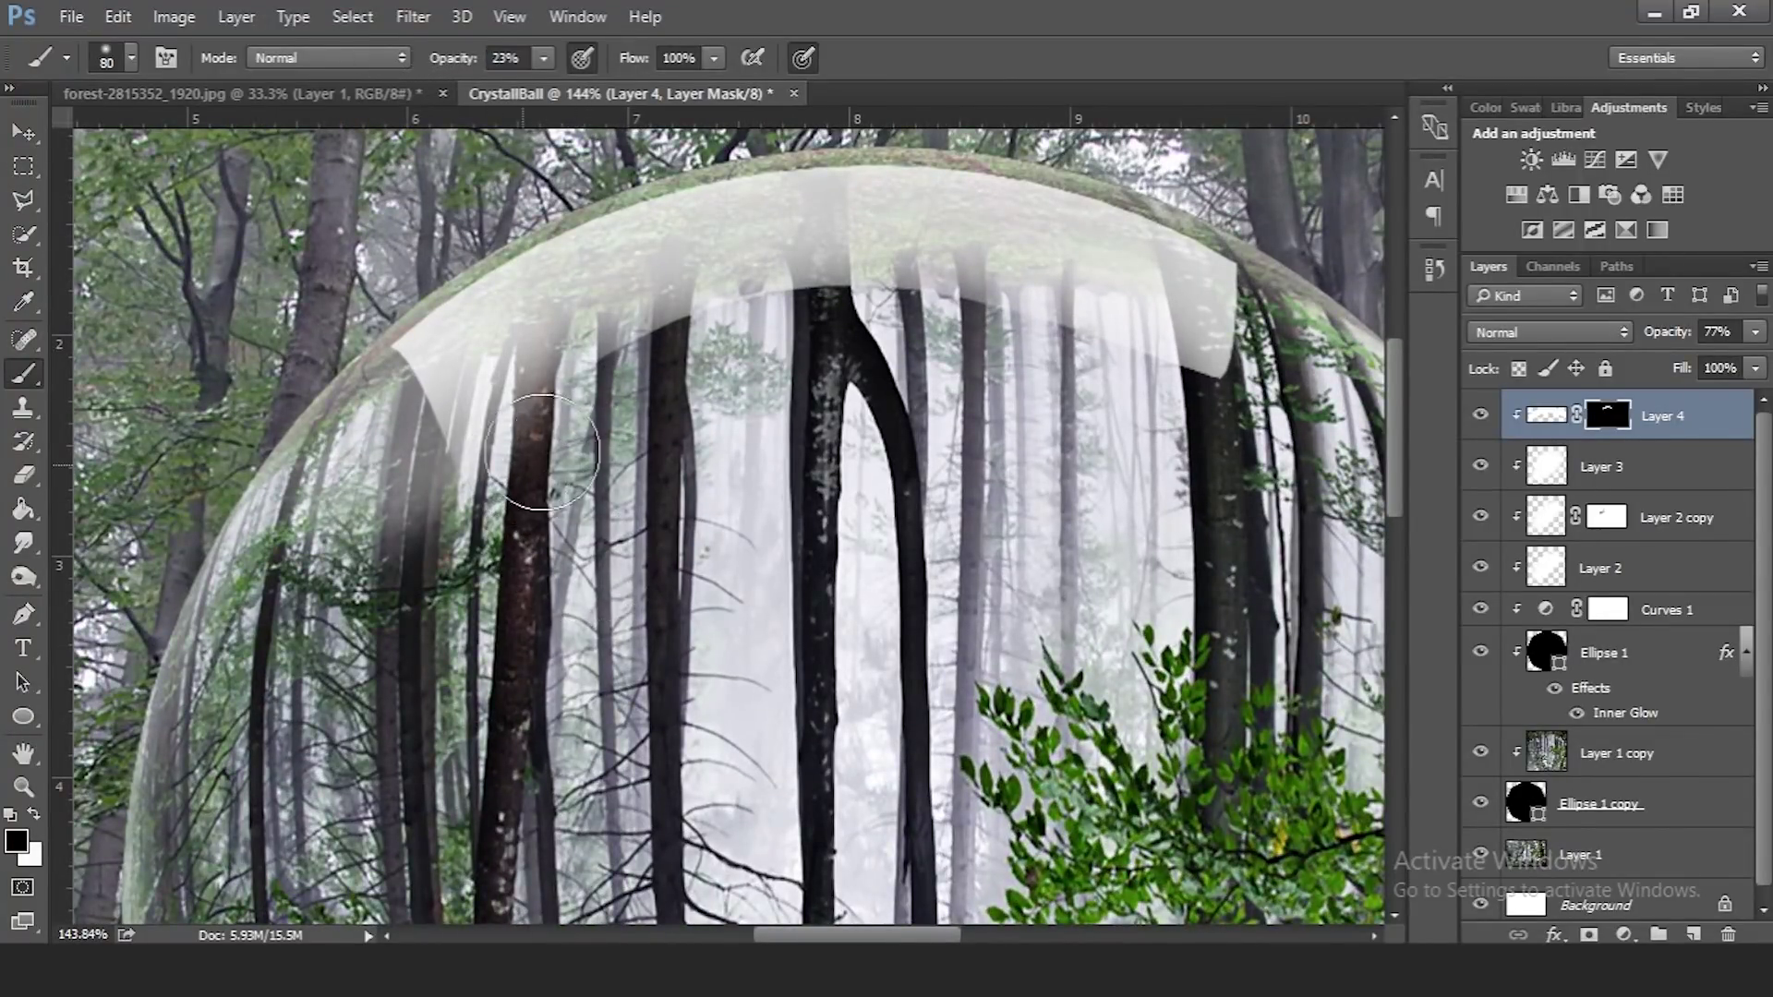
key(bracketleft)
key(bracketleft)
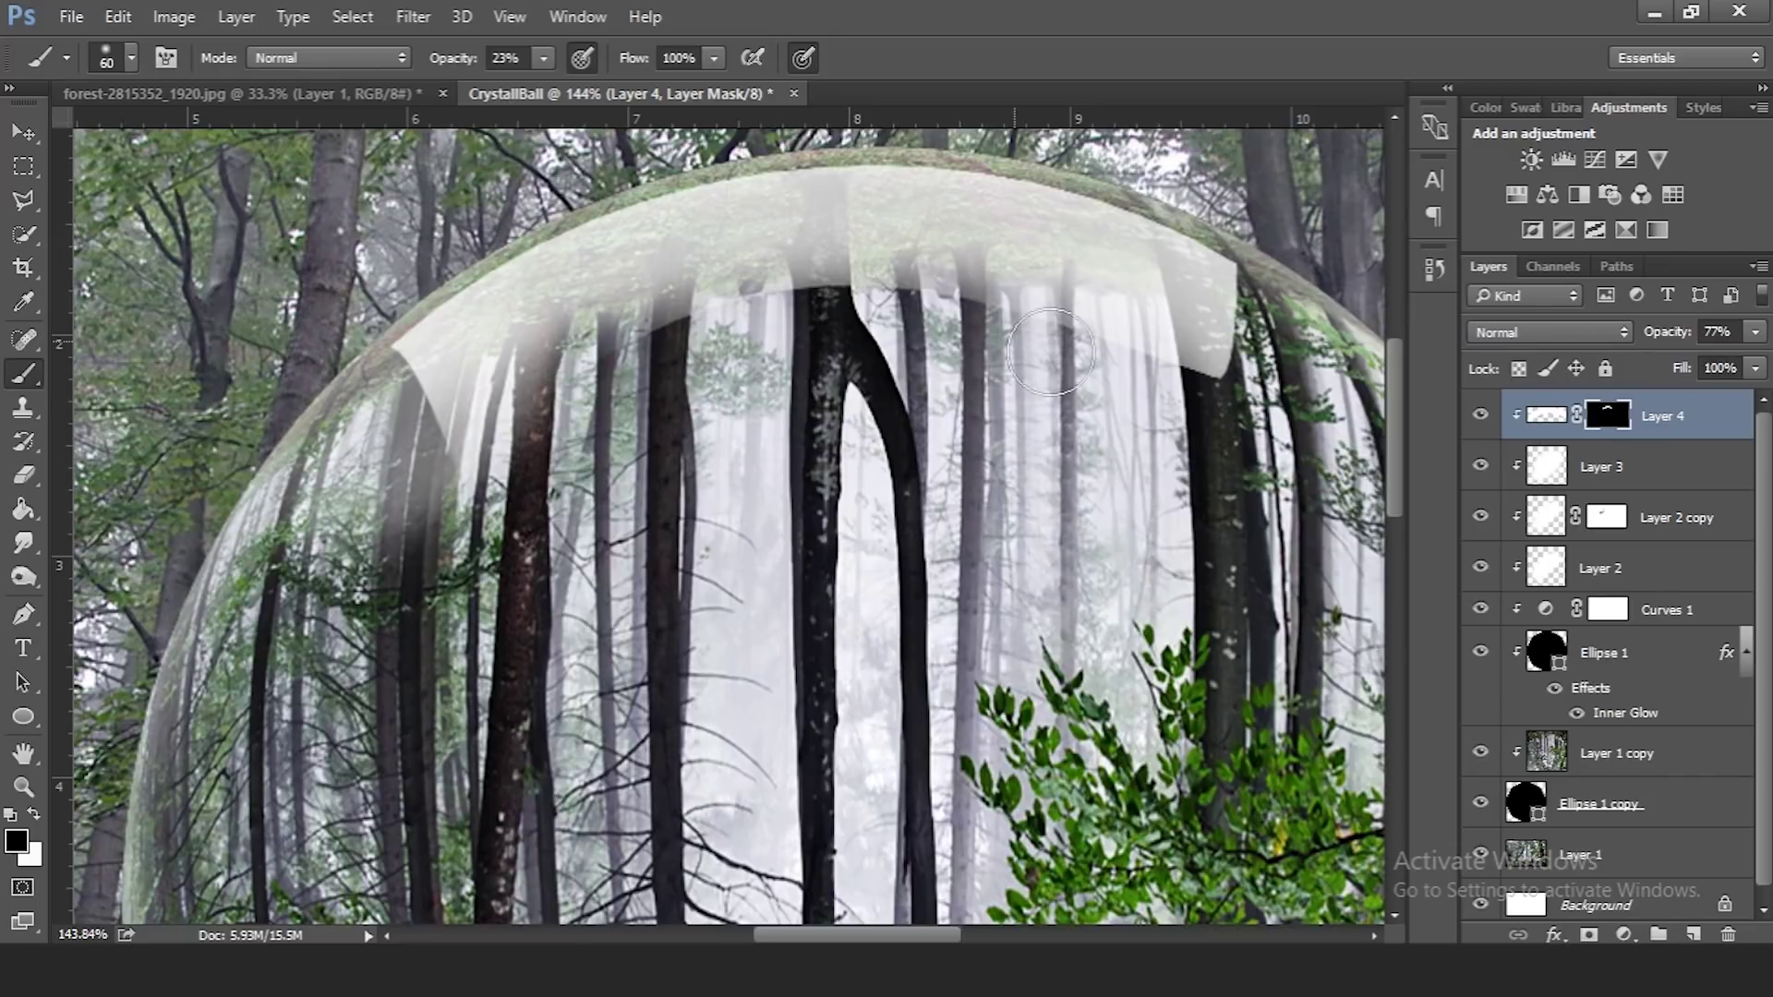
Fade the highlight's lower edge and both ends on Layer 4's mask with black at 62% brush opacity
key(6)
key(2)
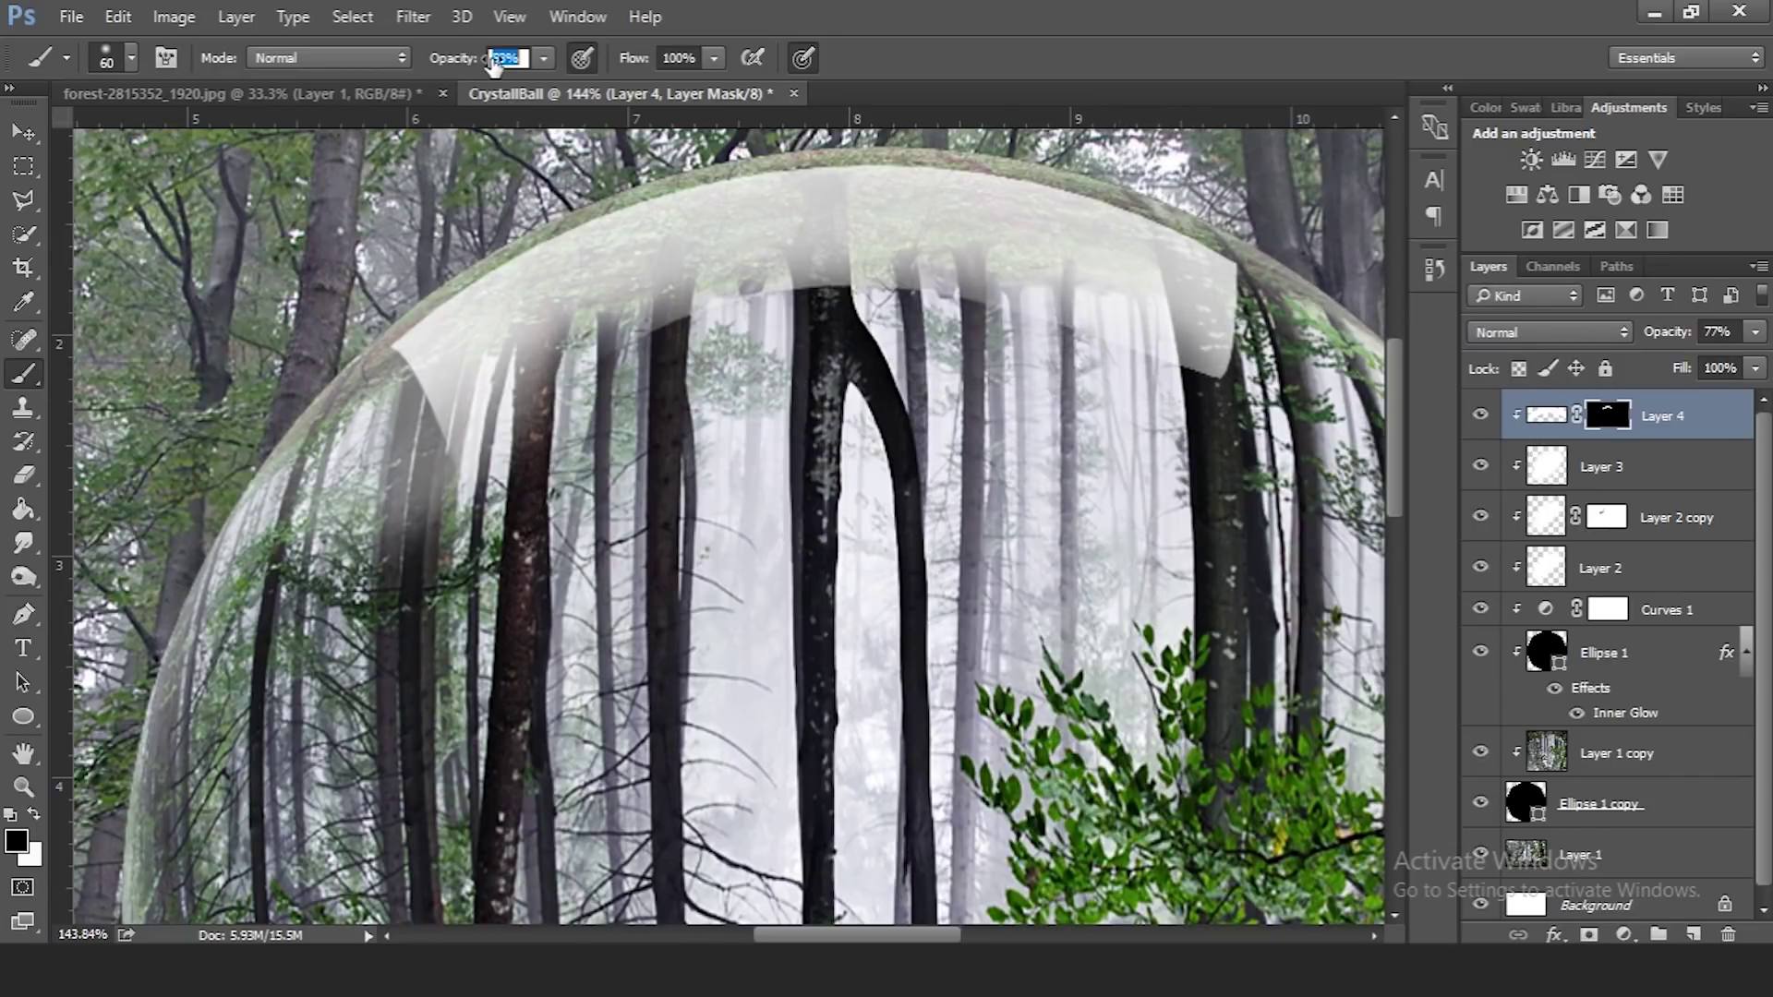
mouse_move(667, 382)
mouse_down()
mouse_move(747, 355)
mouse_move(663, 354)
mouse_move(696, 362)
mouse_move(713, 343)
mouse_move(681, 365)
mouse_up()
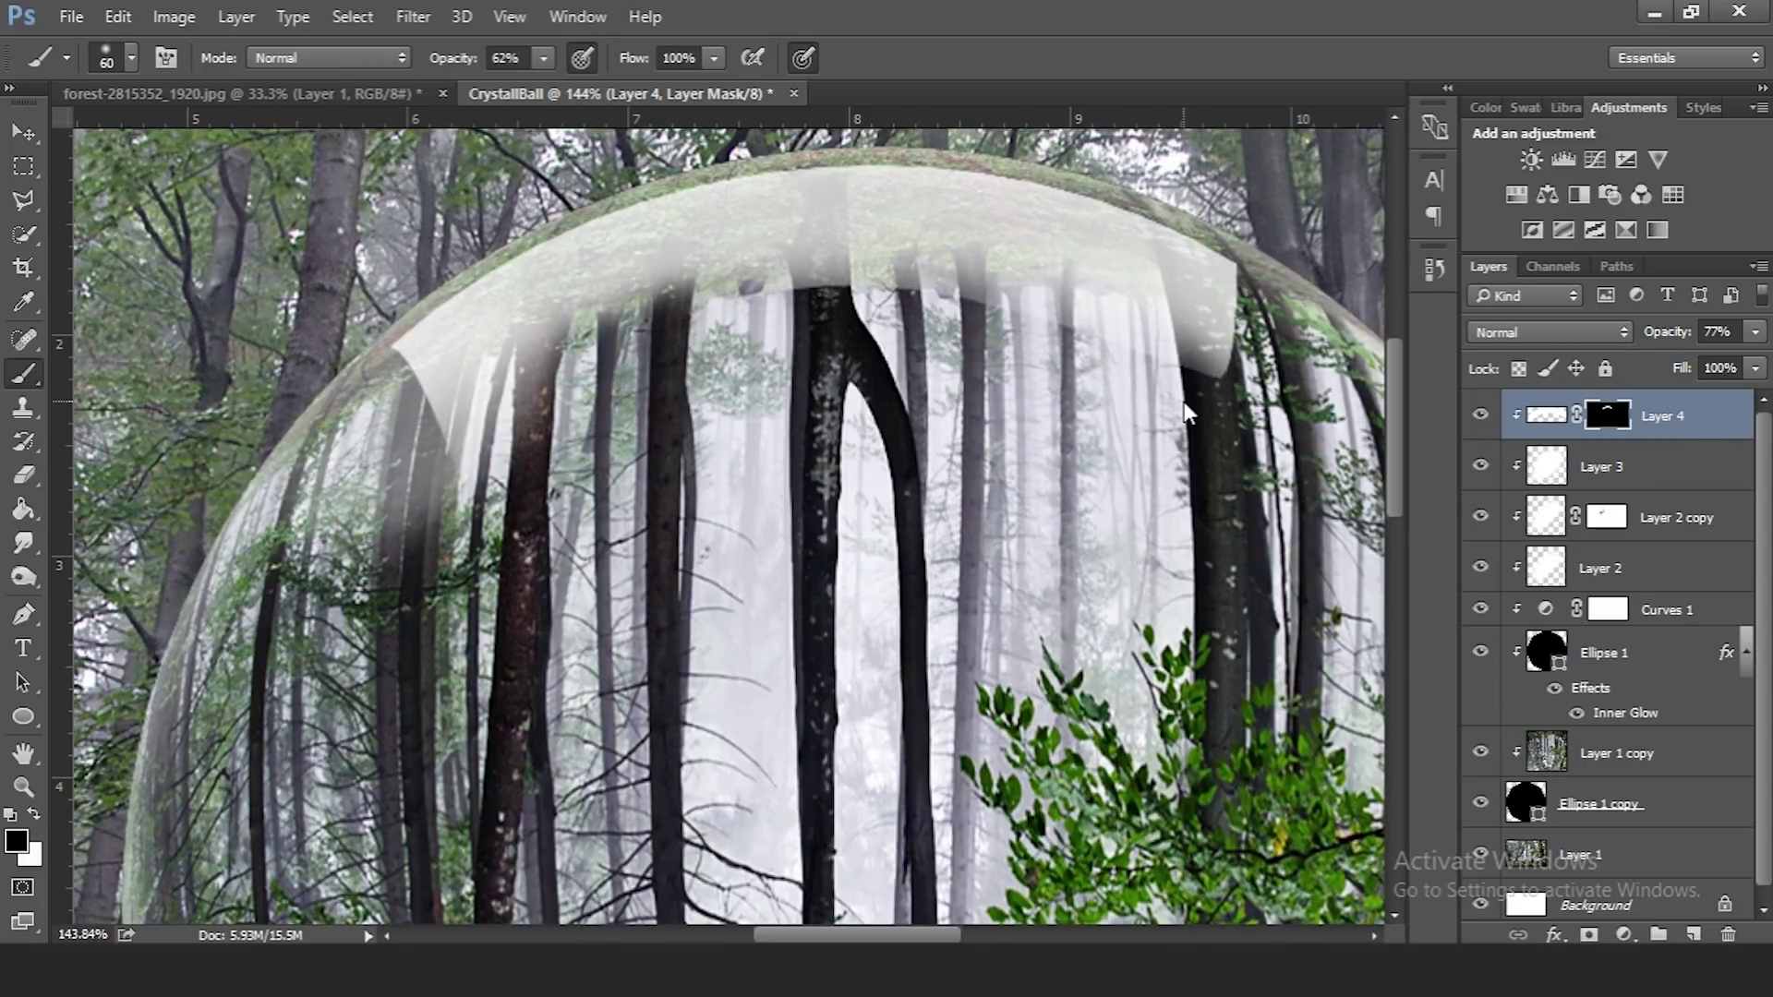
mouse_move(1107, 369)
mouse_down()
mouse_move(994, 325)
mouse_move(787, 323)
mouse_up()
mouse_move(1120, 368)
mouse_down()
mouse_move(1256, 382)
mouse_move(1278, 317)
mouse_move(1237, 350)
mouse_up()
mouse_move(414, 440)
mouse_down()
mouse_move(434, 388)
mouse_move(534, 369)
mouse_up()
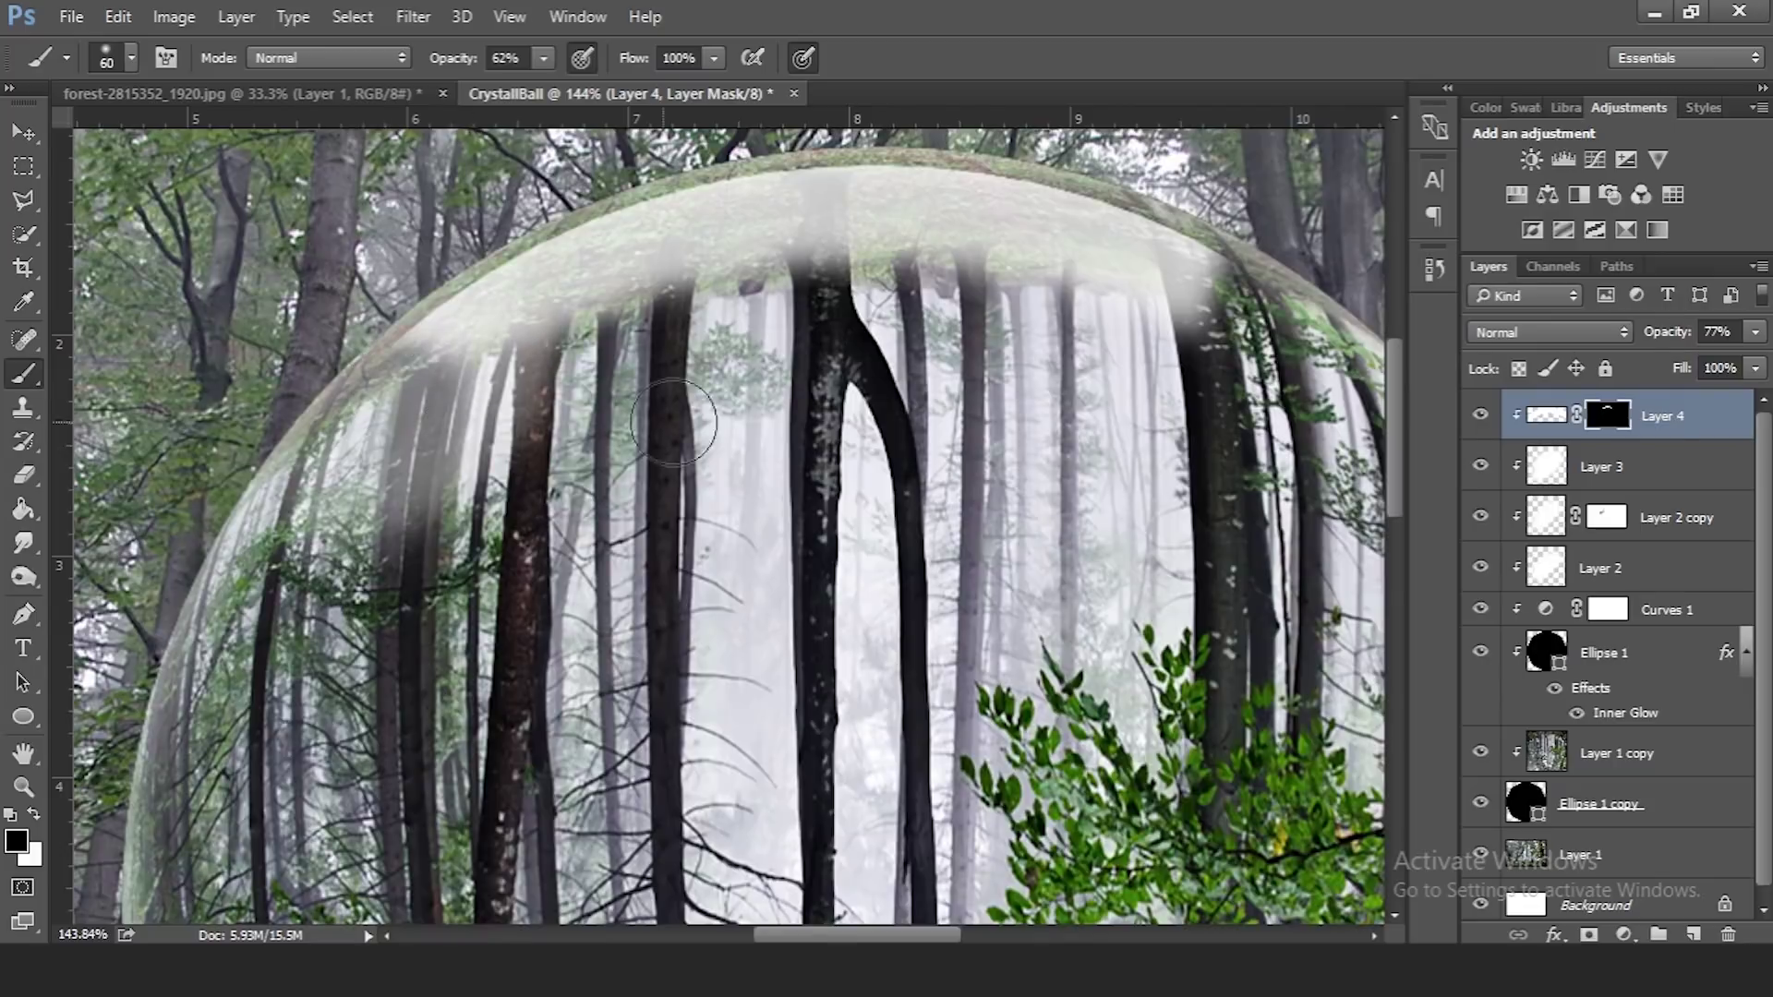
Lower Layer 4's opacity to 54% while viewing the whole image
key(ctrl+0)
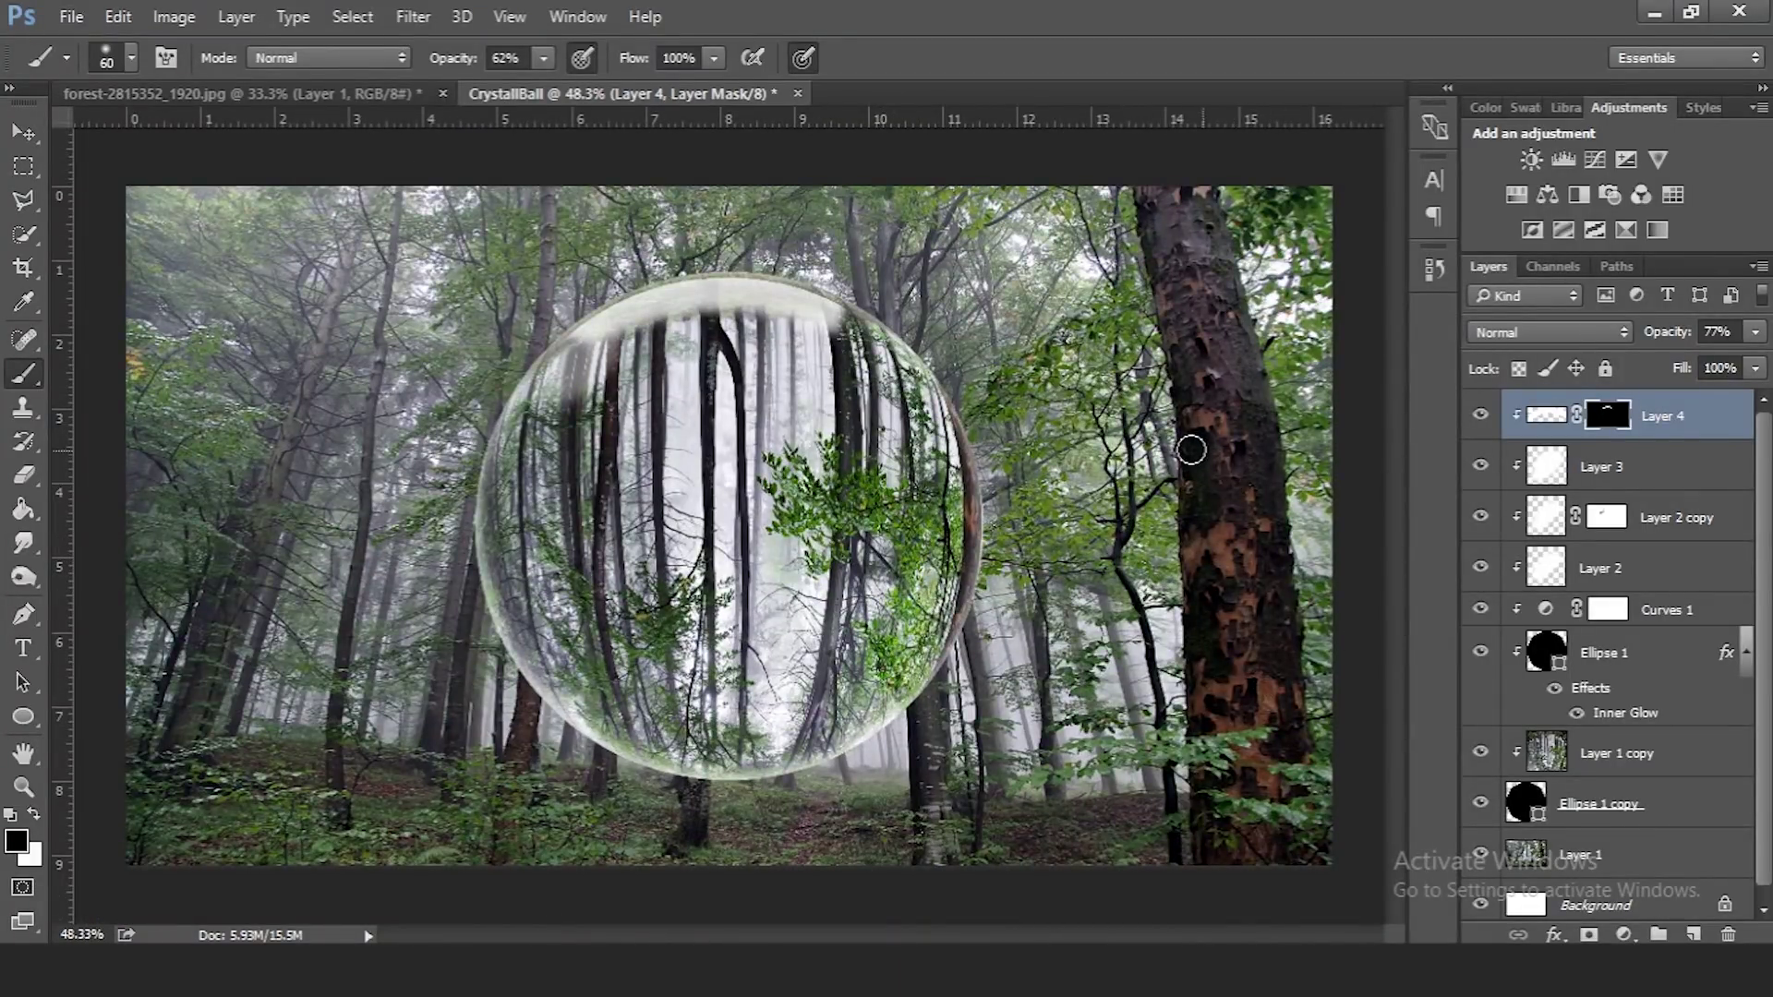
drag(1685, 343, 1644, 342)
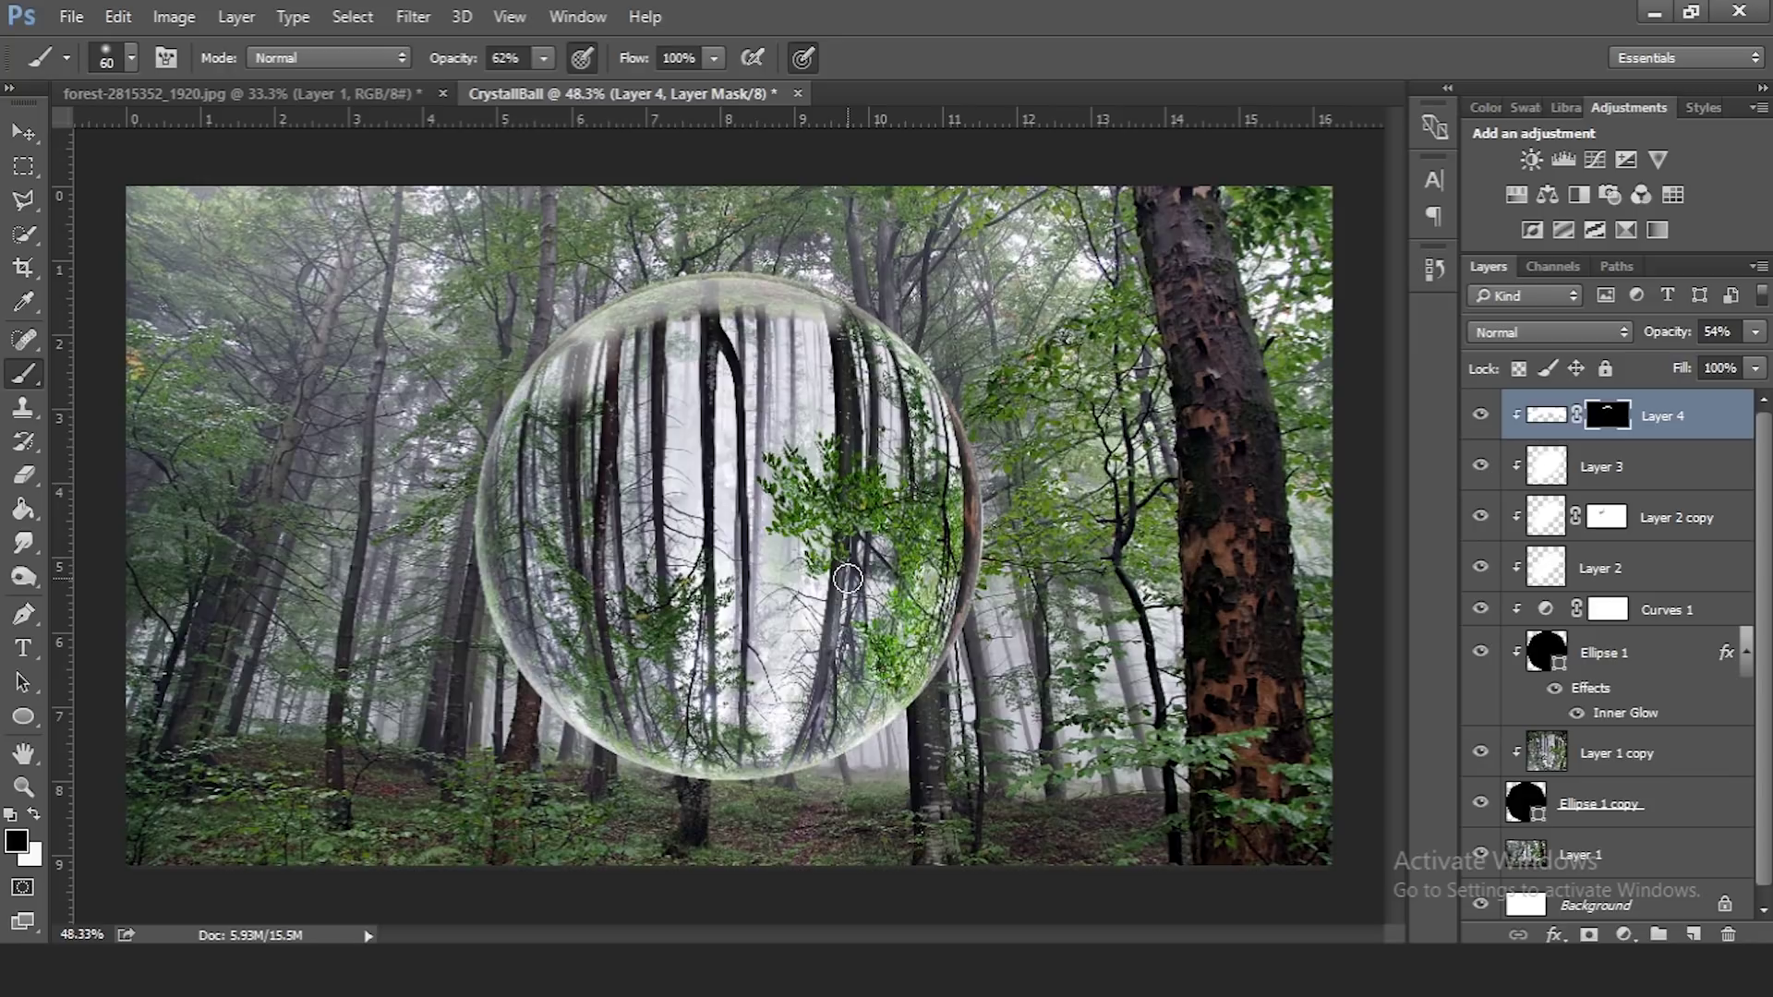
click(24, 132)
Open the Liquify filter on Layer 1 copy
scroll(1522, 718, down, 1)
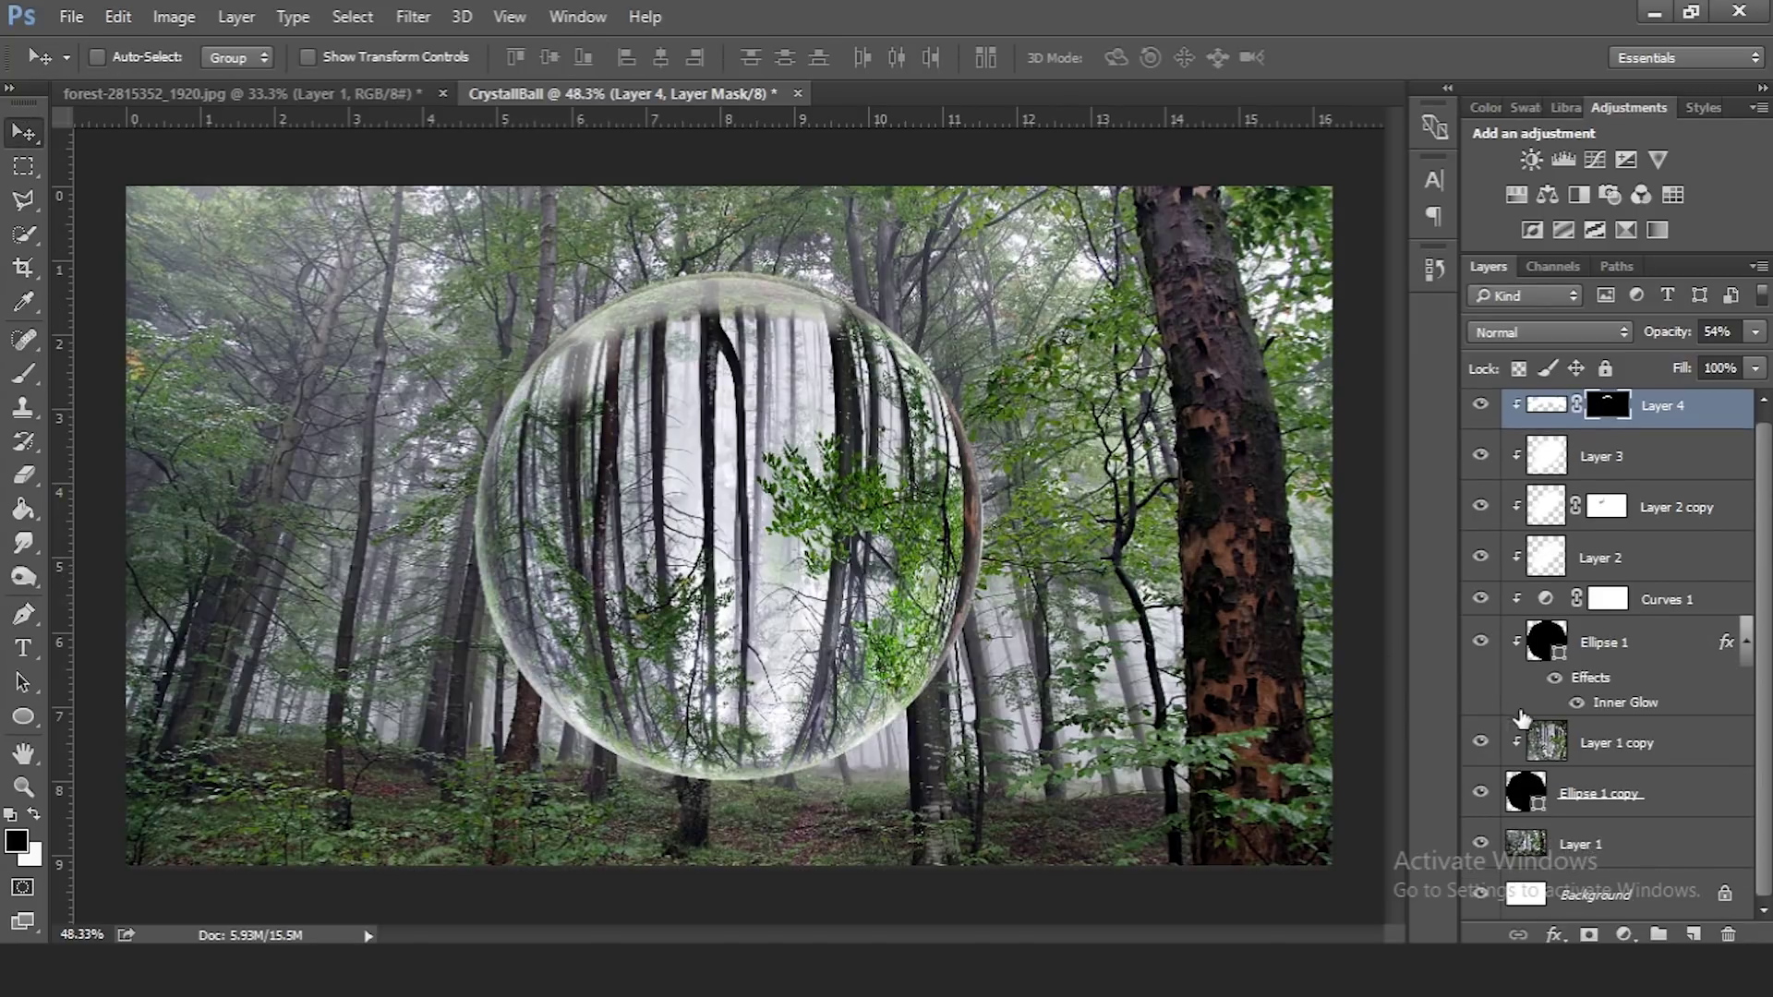
click(1612, 757)
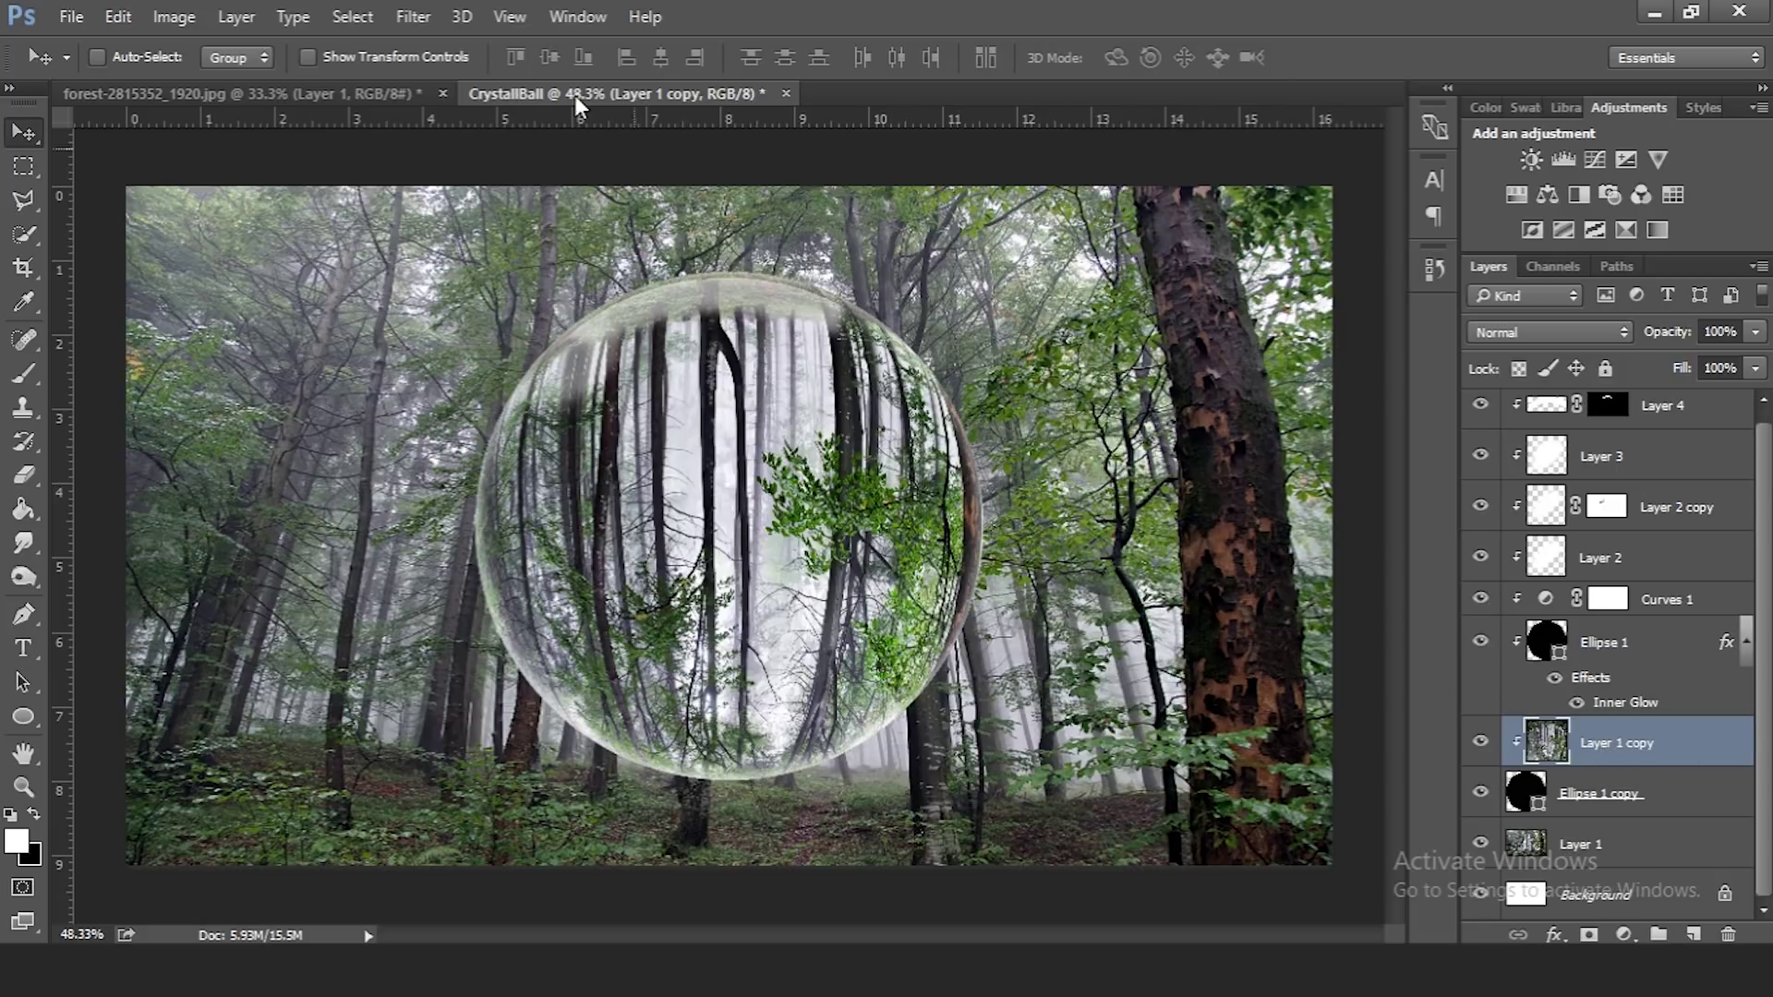
click(435, 16)
click(436, 16)
click(461, 16)
mouse_move(413, 17)
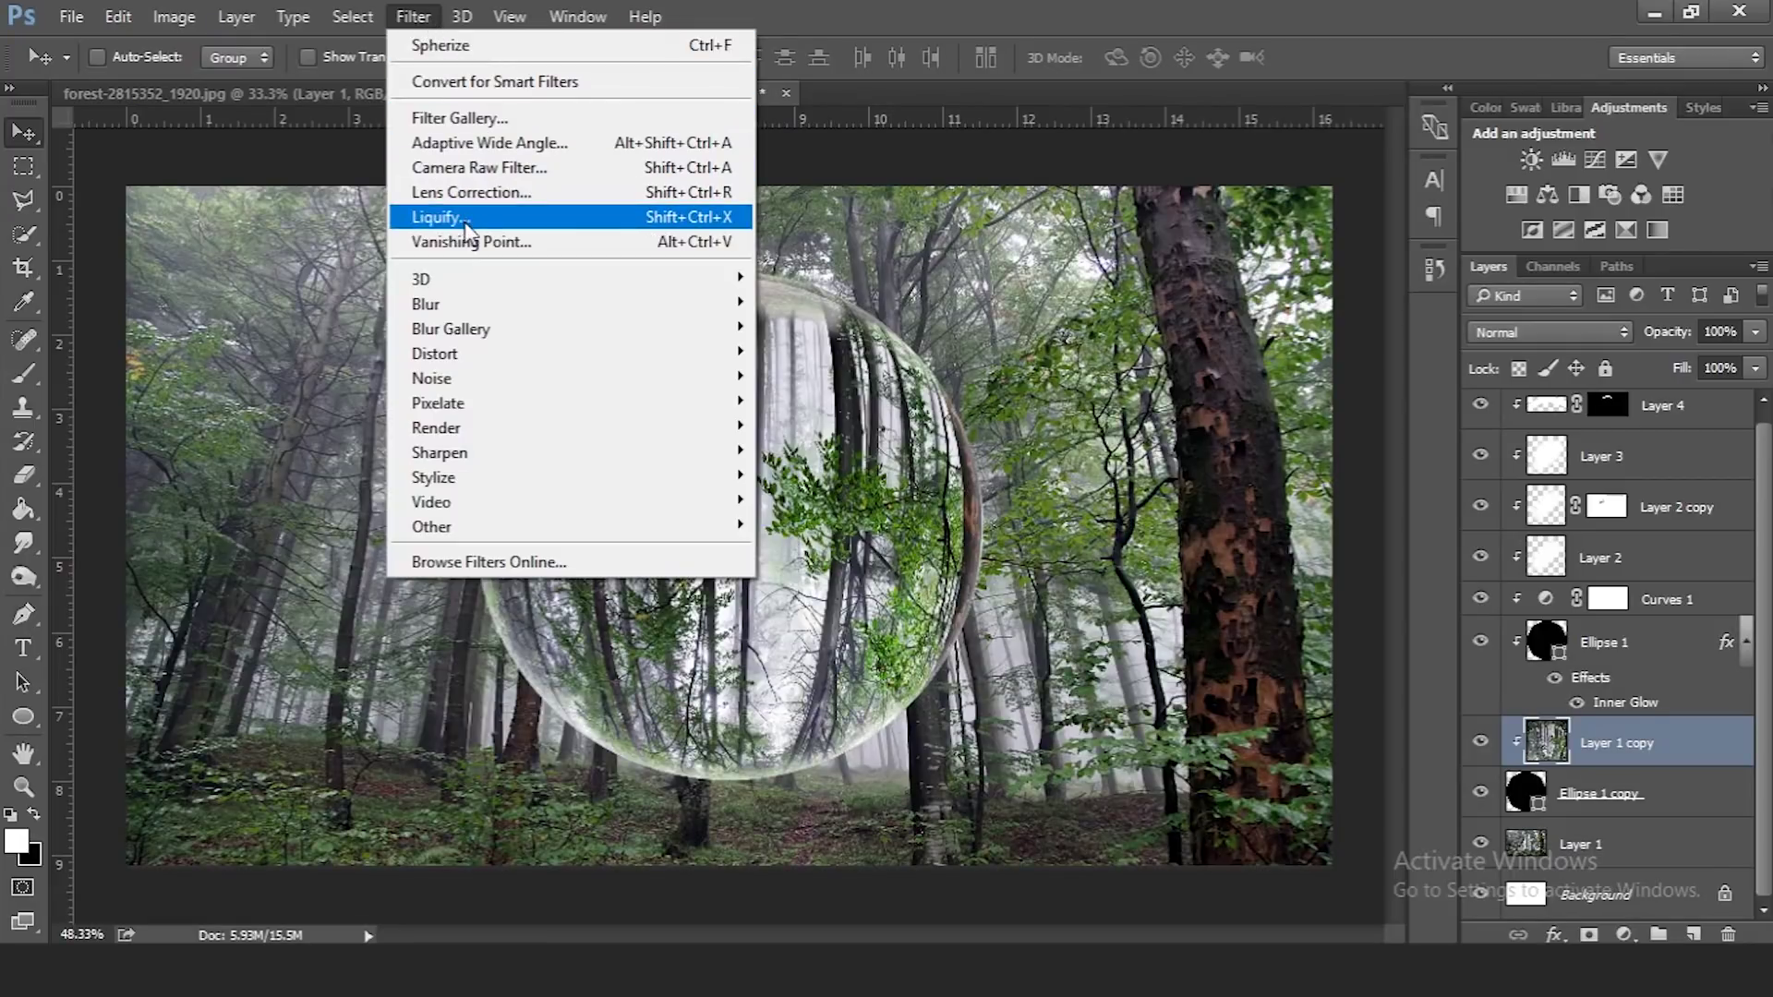
click(441, 217)
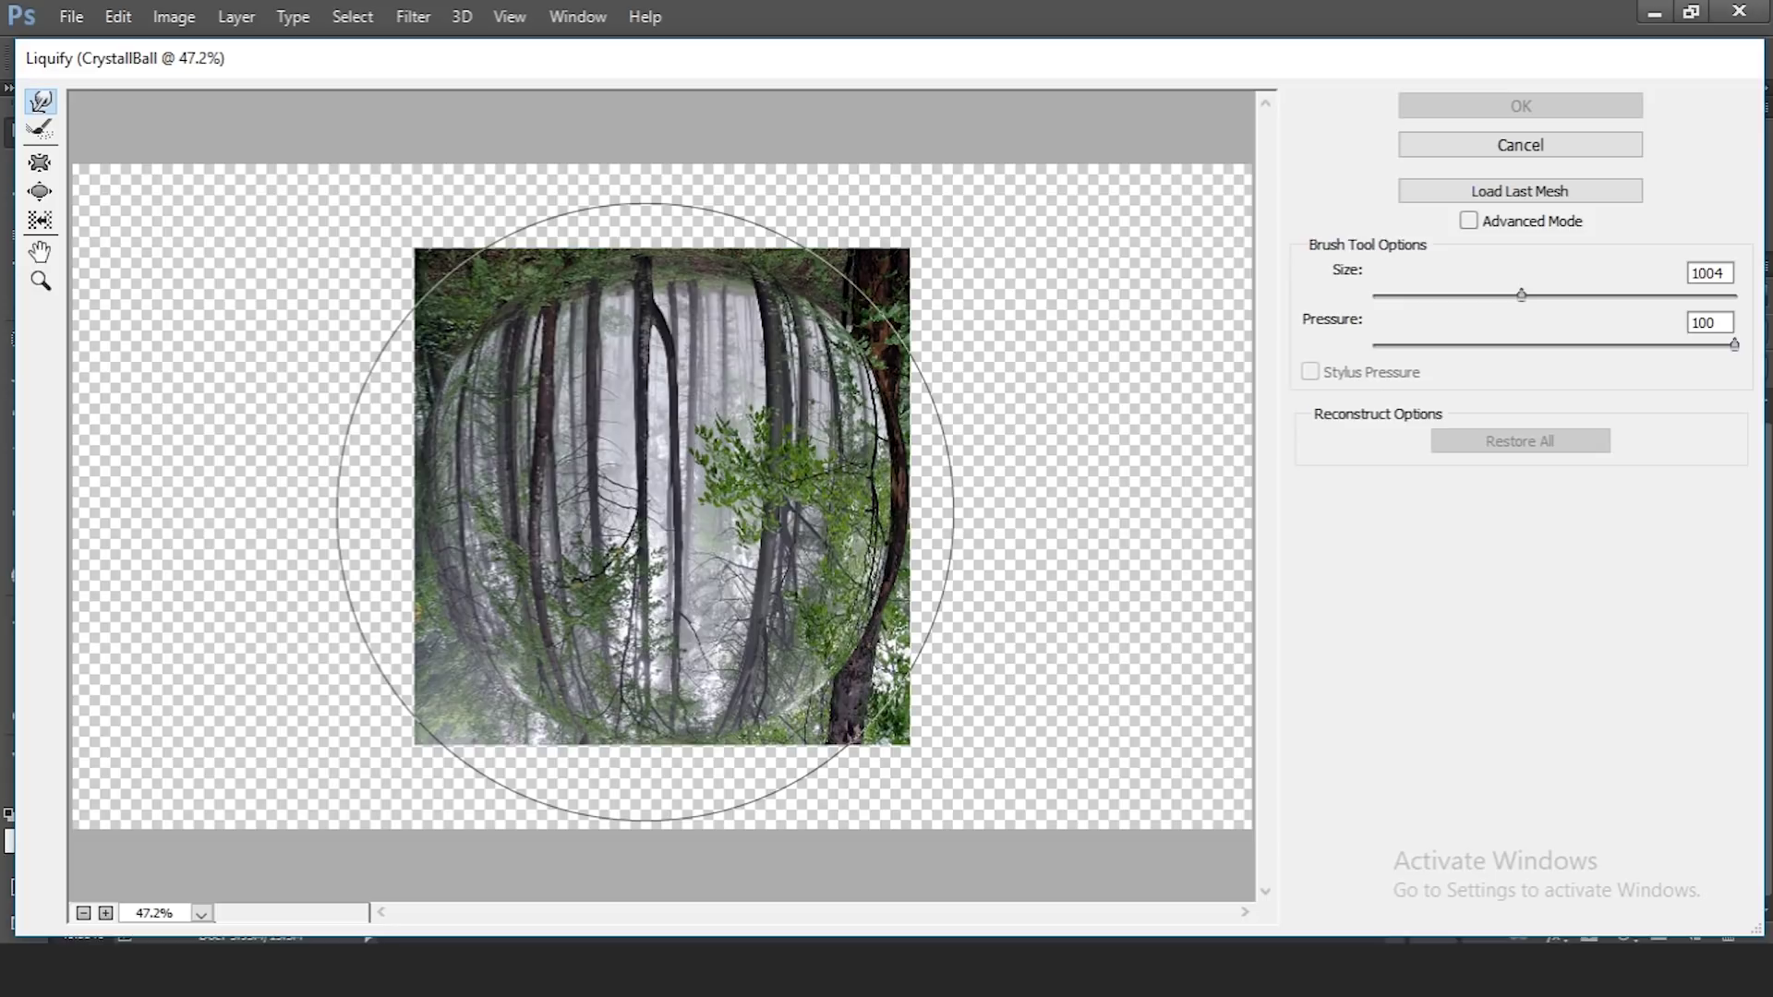
Bloat the middle of the spherized forest image with a brush size of 875, and apply Liquify
click(39, 193)
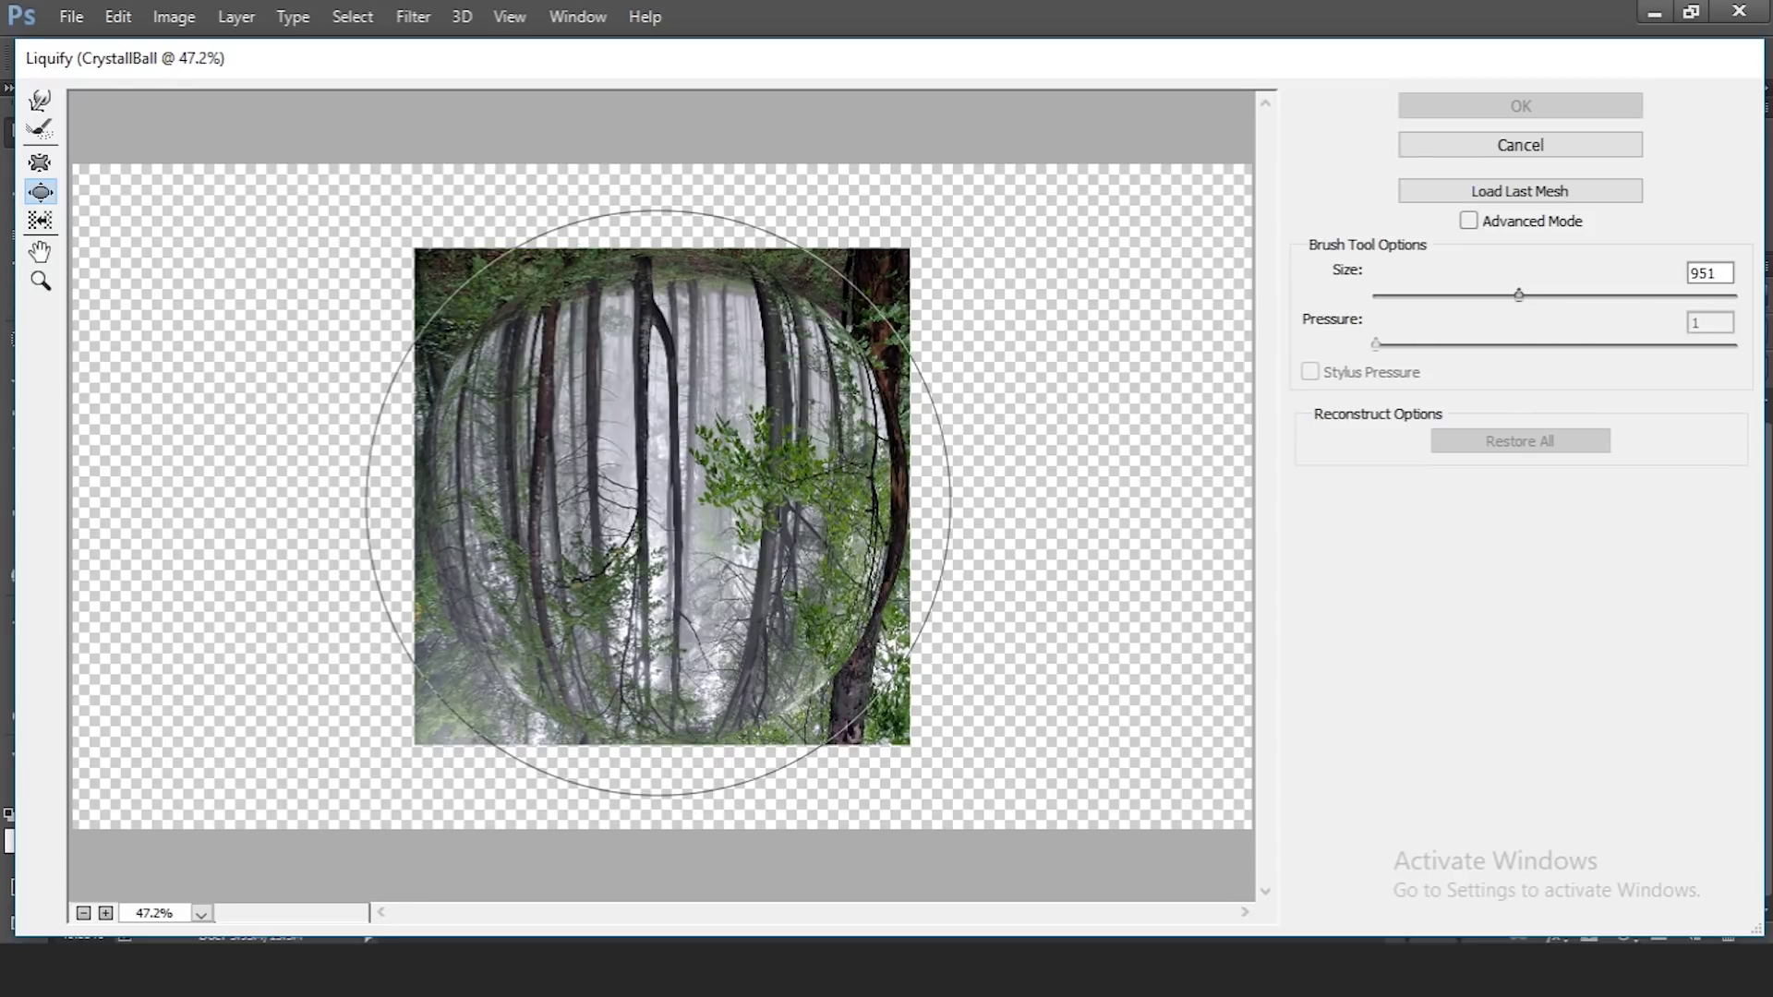
drag(1516, 294, 1511, 293)
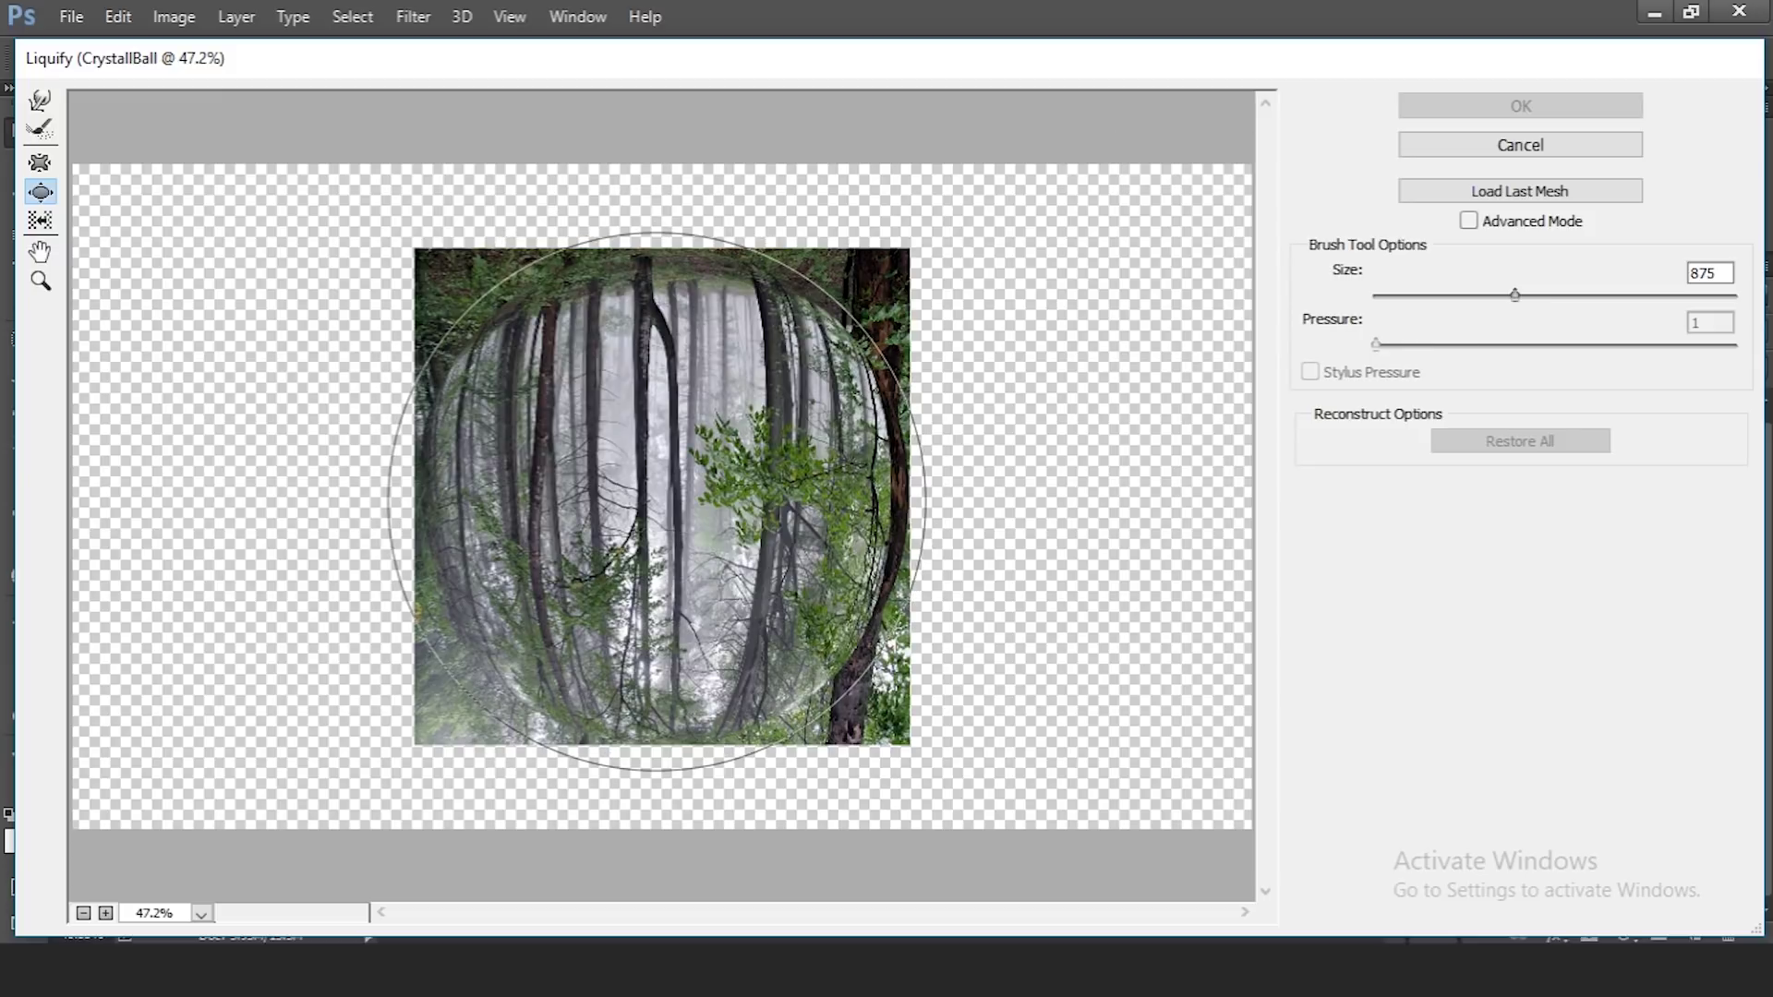
mouse_move(659, 488)
mouse_down()
mouse_move(675, 507)
mouse_move(646, 481)
mouse_move(617, 550)
mouse_move(652, 523)
mouse_move(689, 526)
mouse_move(698, 491)
mouse_move(613, 507)
mouse_up()
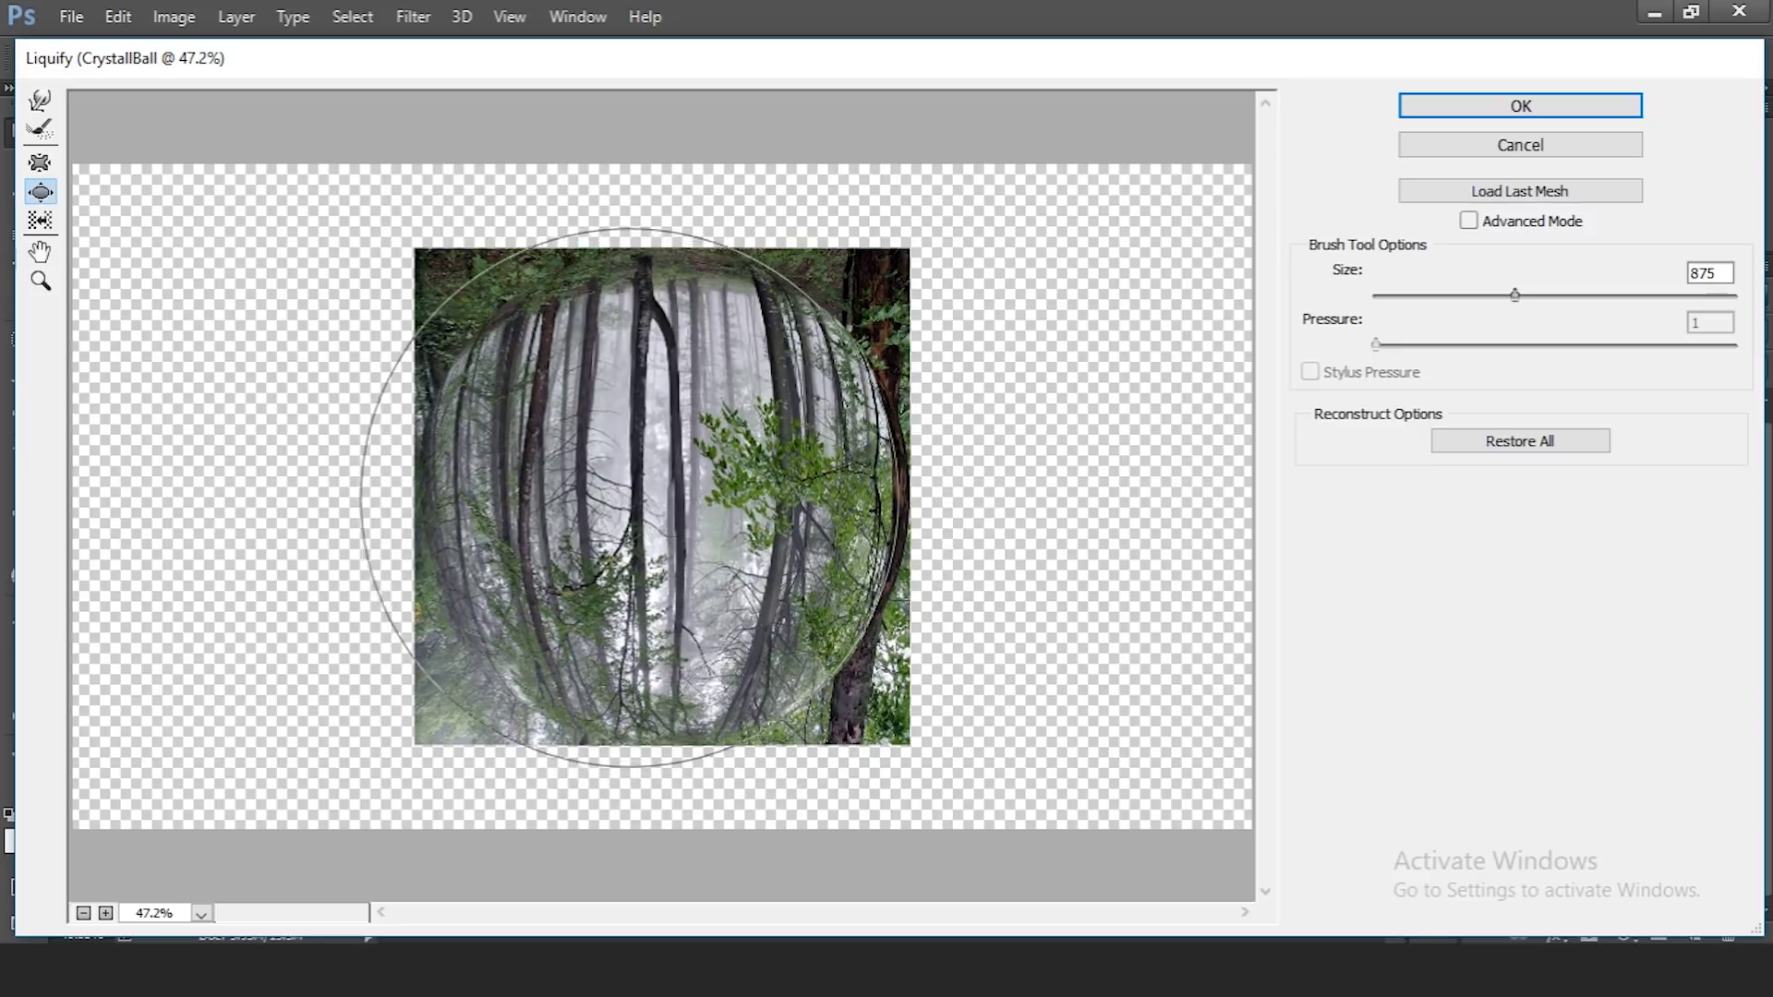
click(1575, 108)
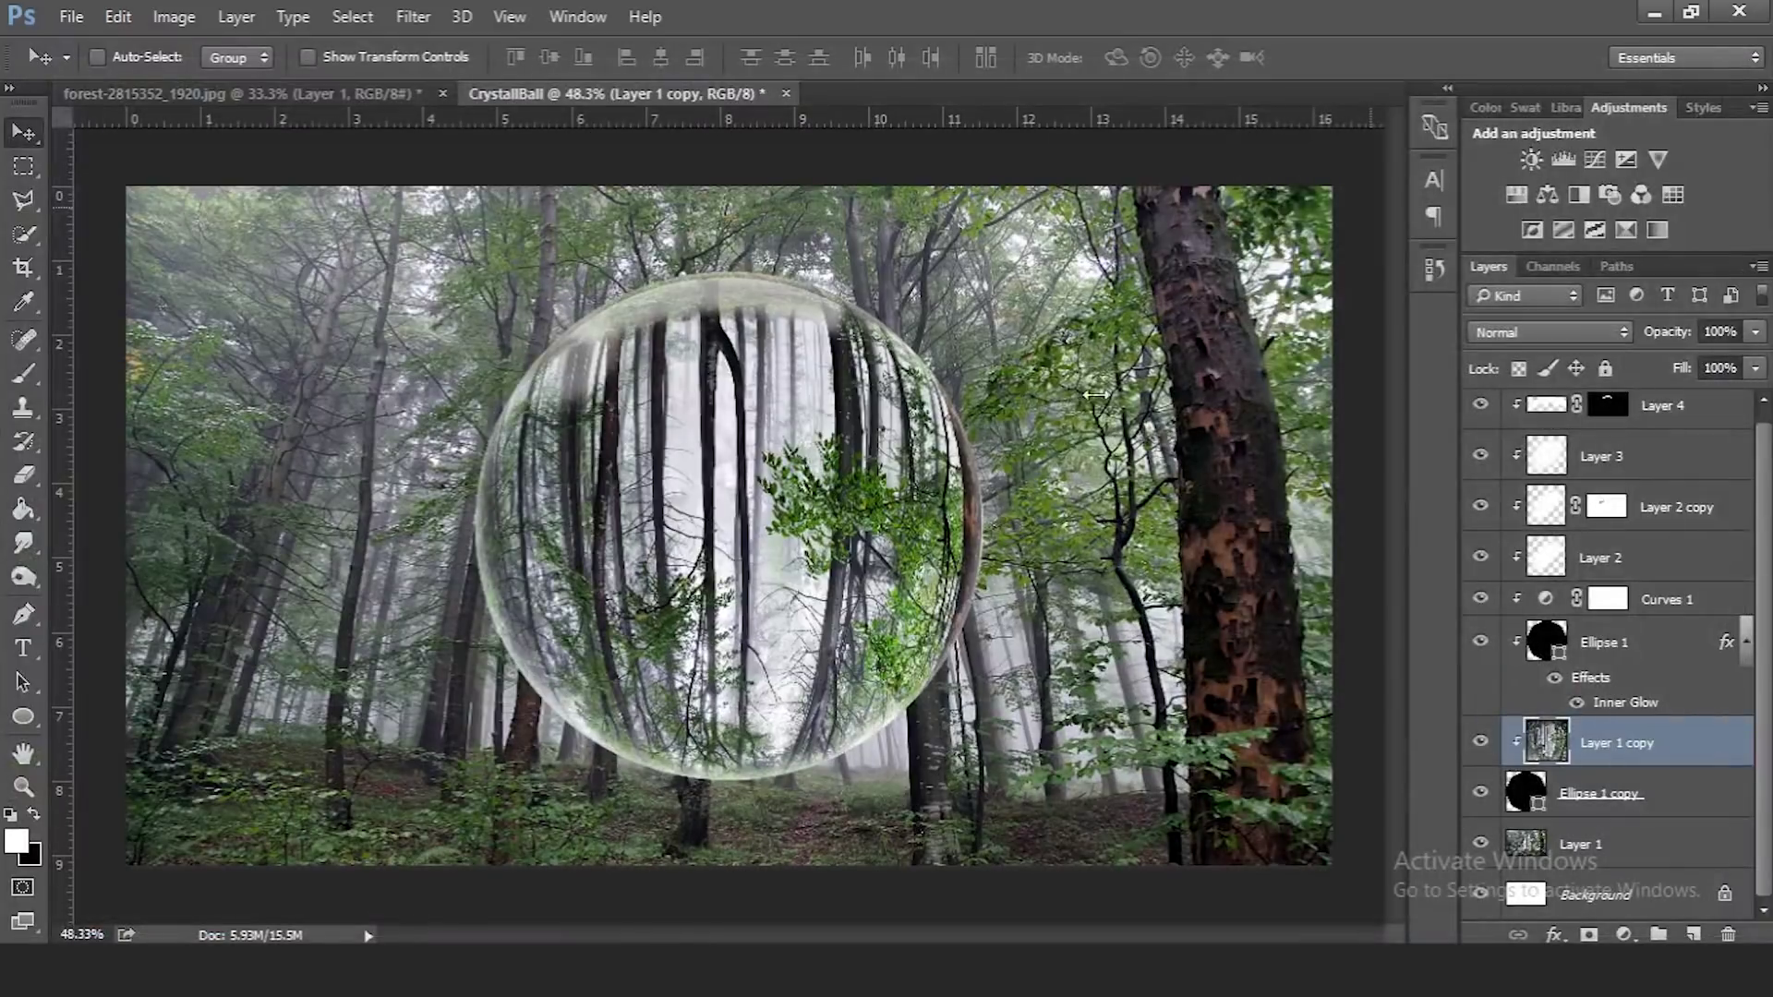
click(11, 130)
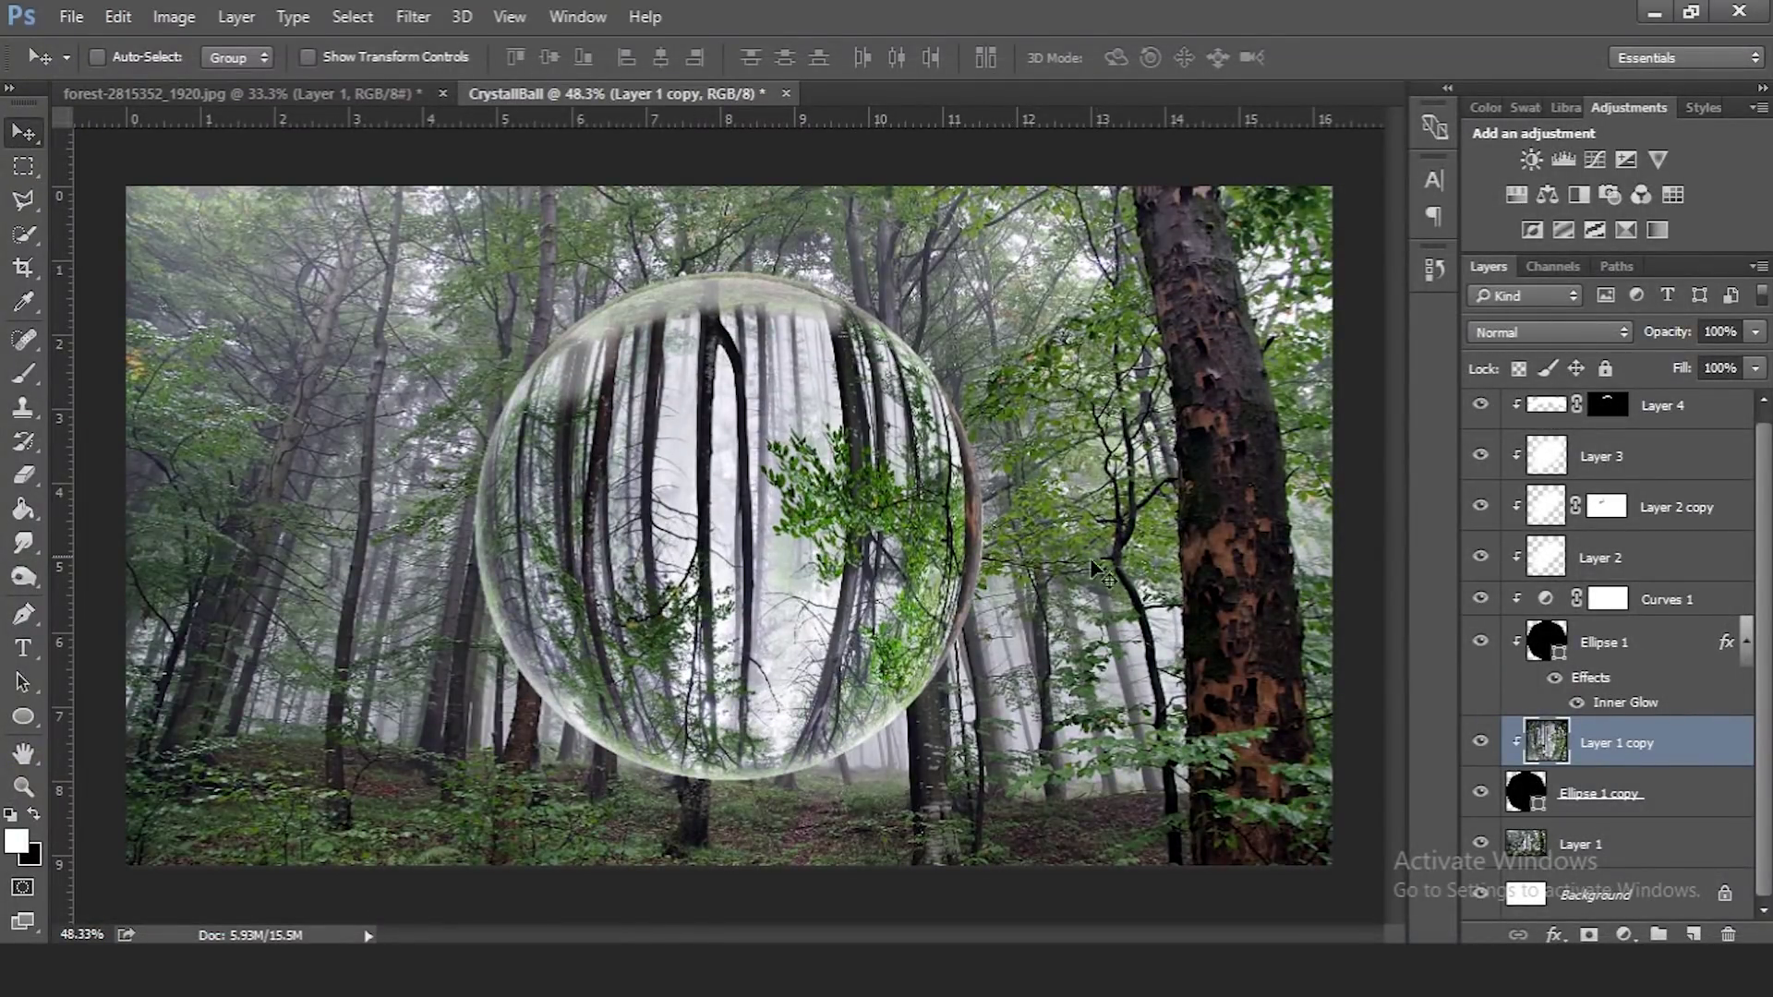
Add a Levels adjustment layer above Layer 1 and clip it to that layer
click(1629, 850)
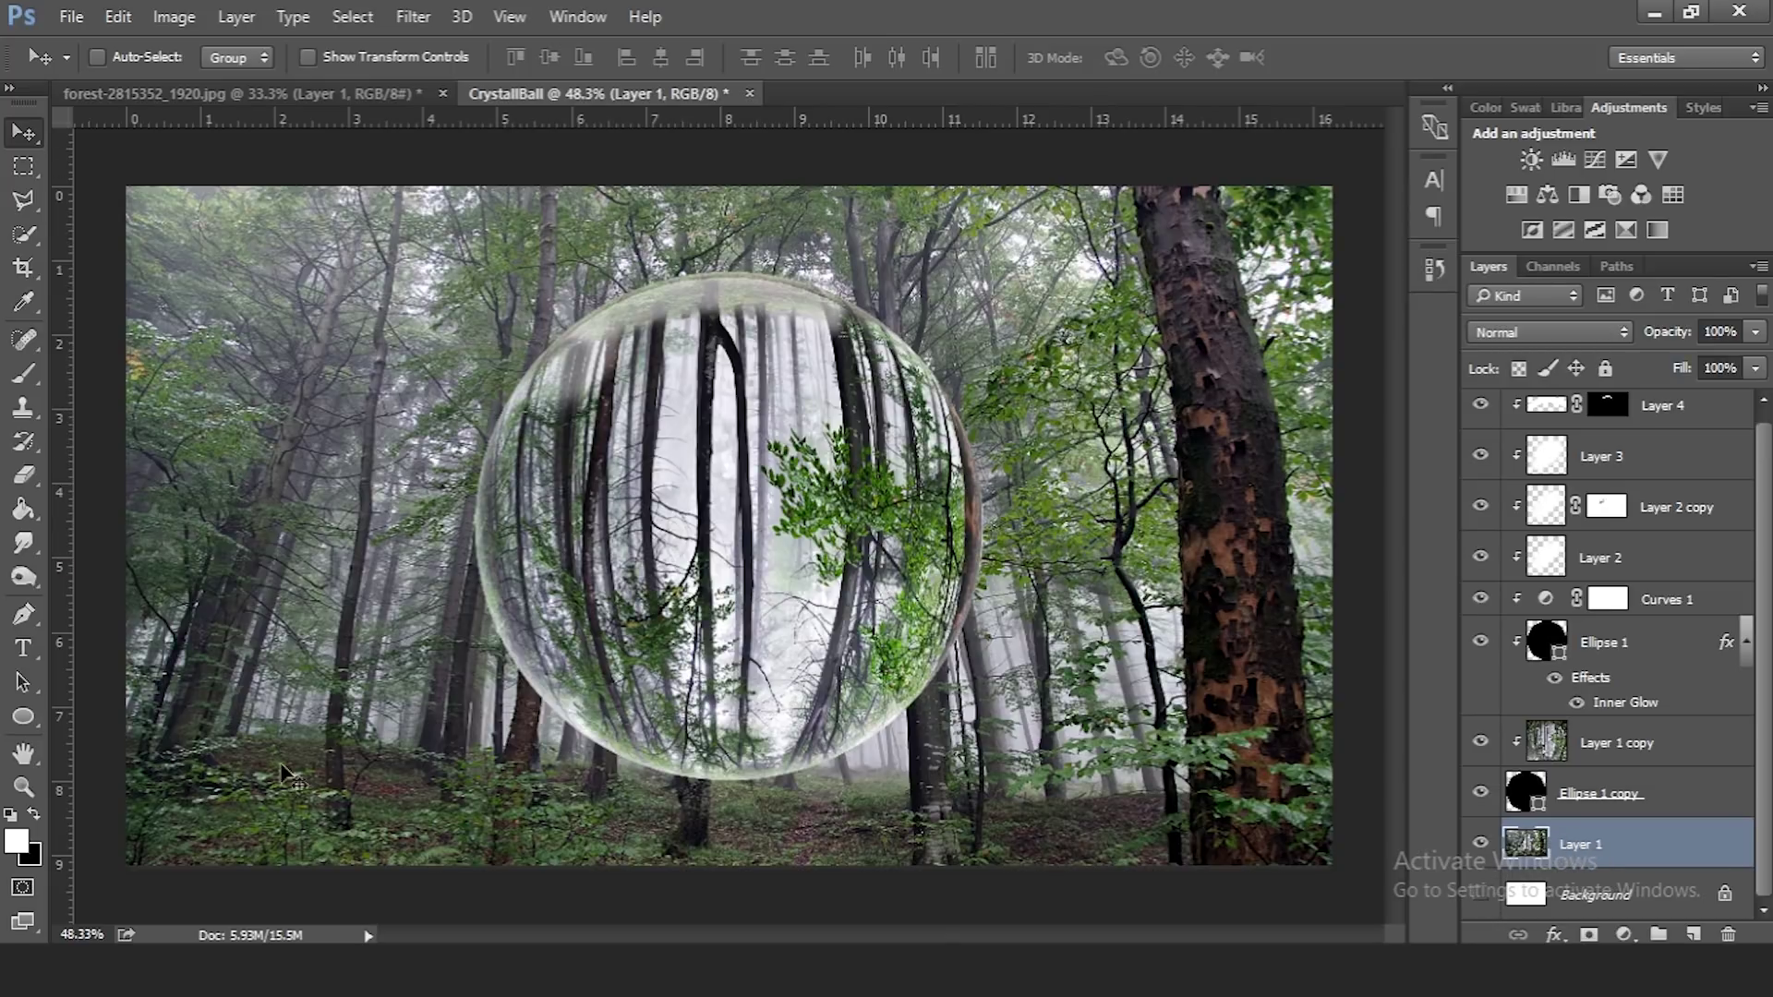
click(1623, 934)
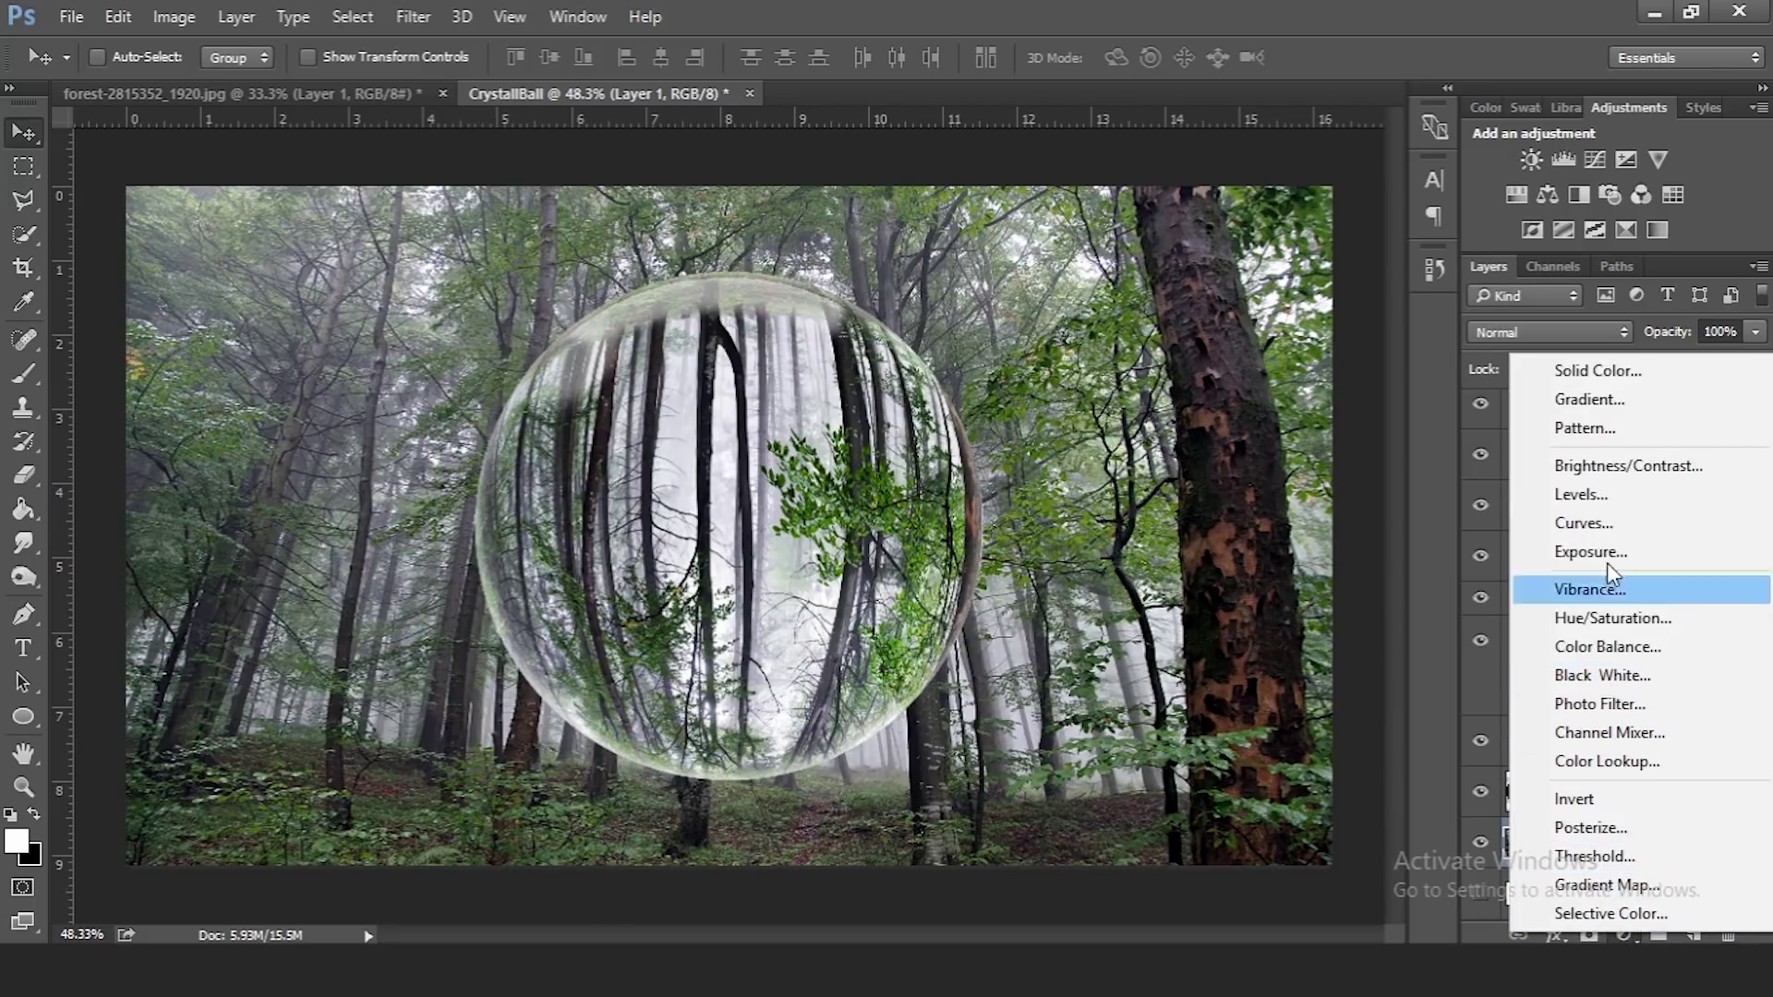
click(1580, 495)
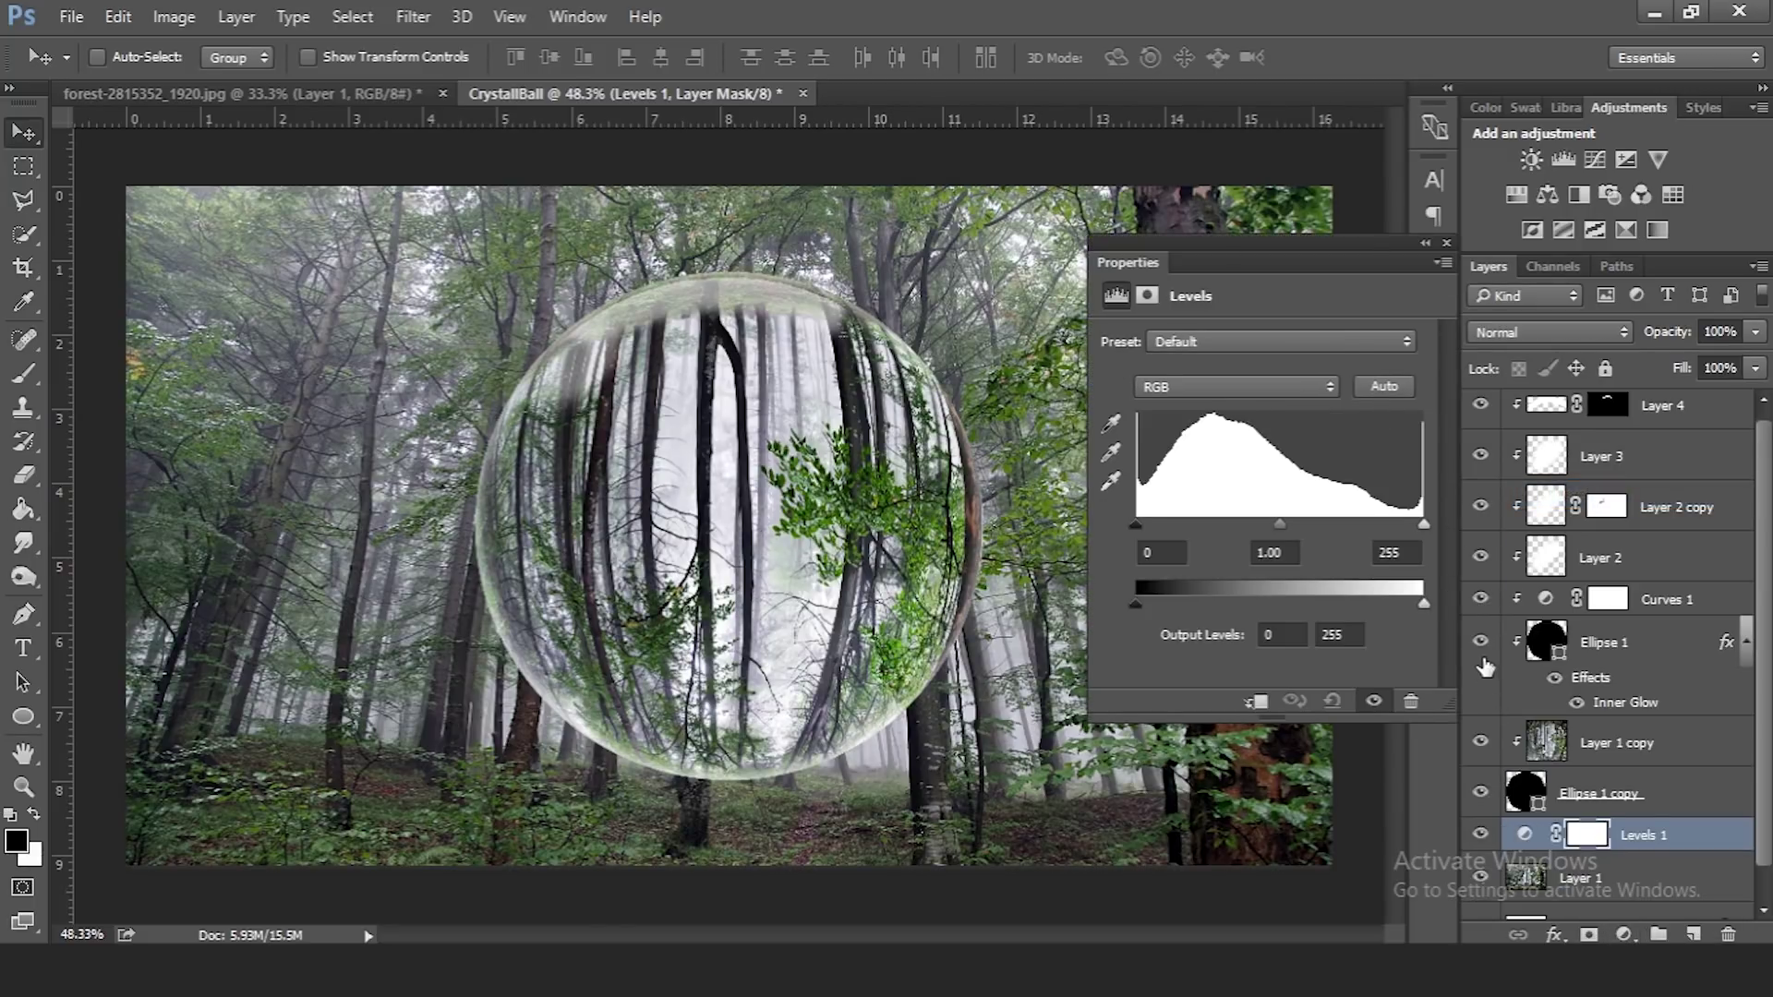
right_click(1654, 834)
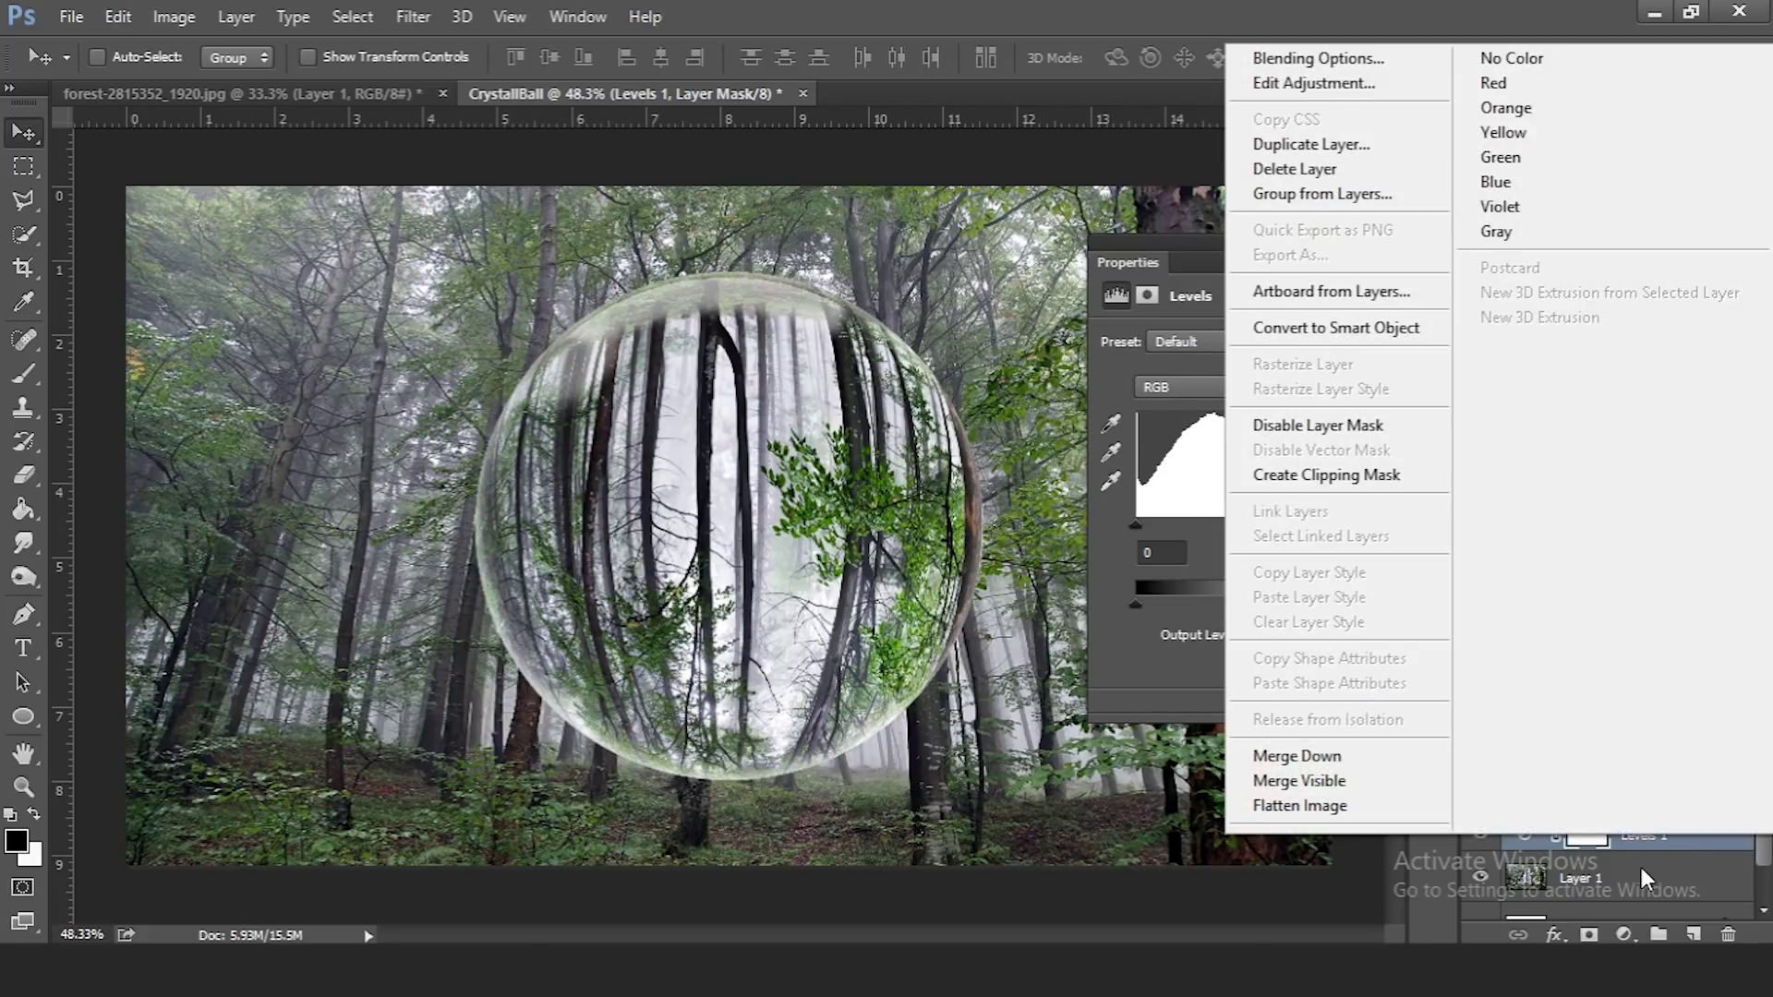
click(1335, 474)
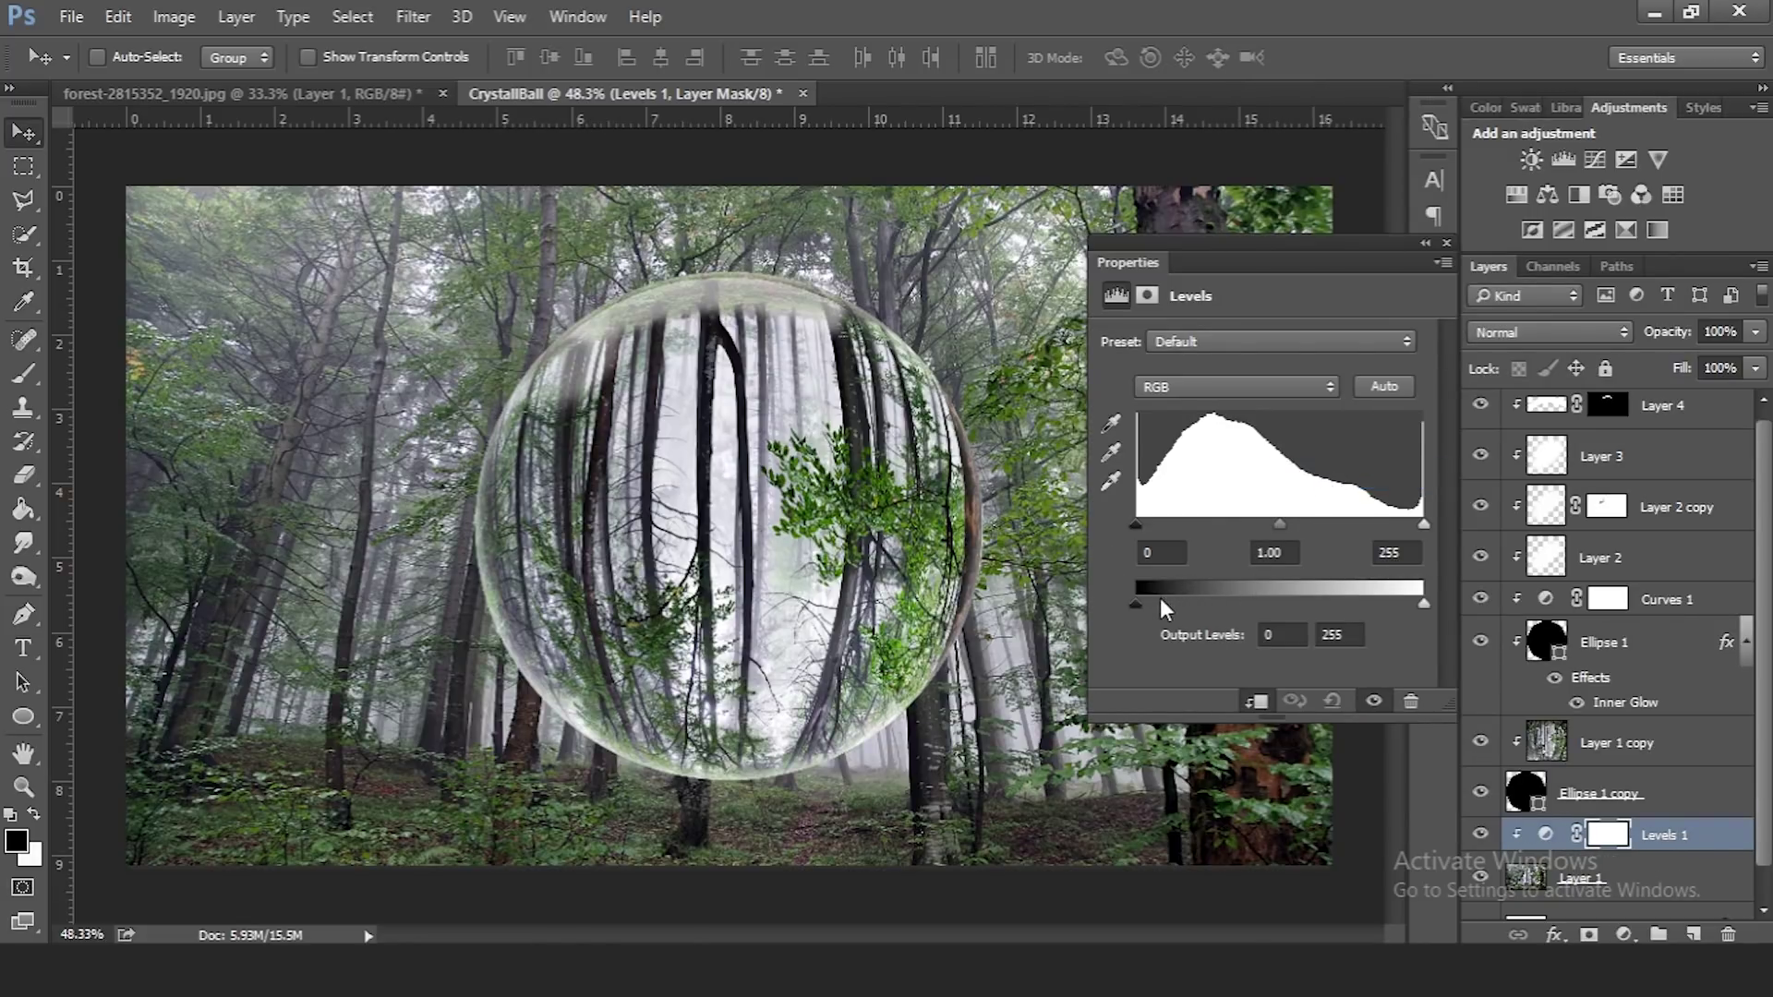
Set the Levels adjustment's output levels to 13 and about 221 to soften the background forest
drag(1138, 601, 1149, 602)
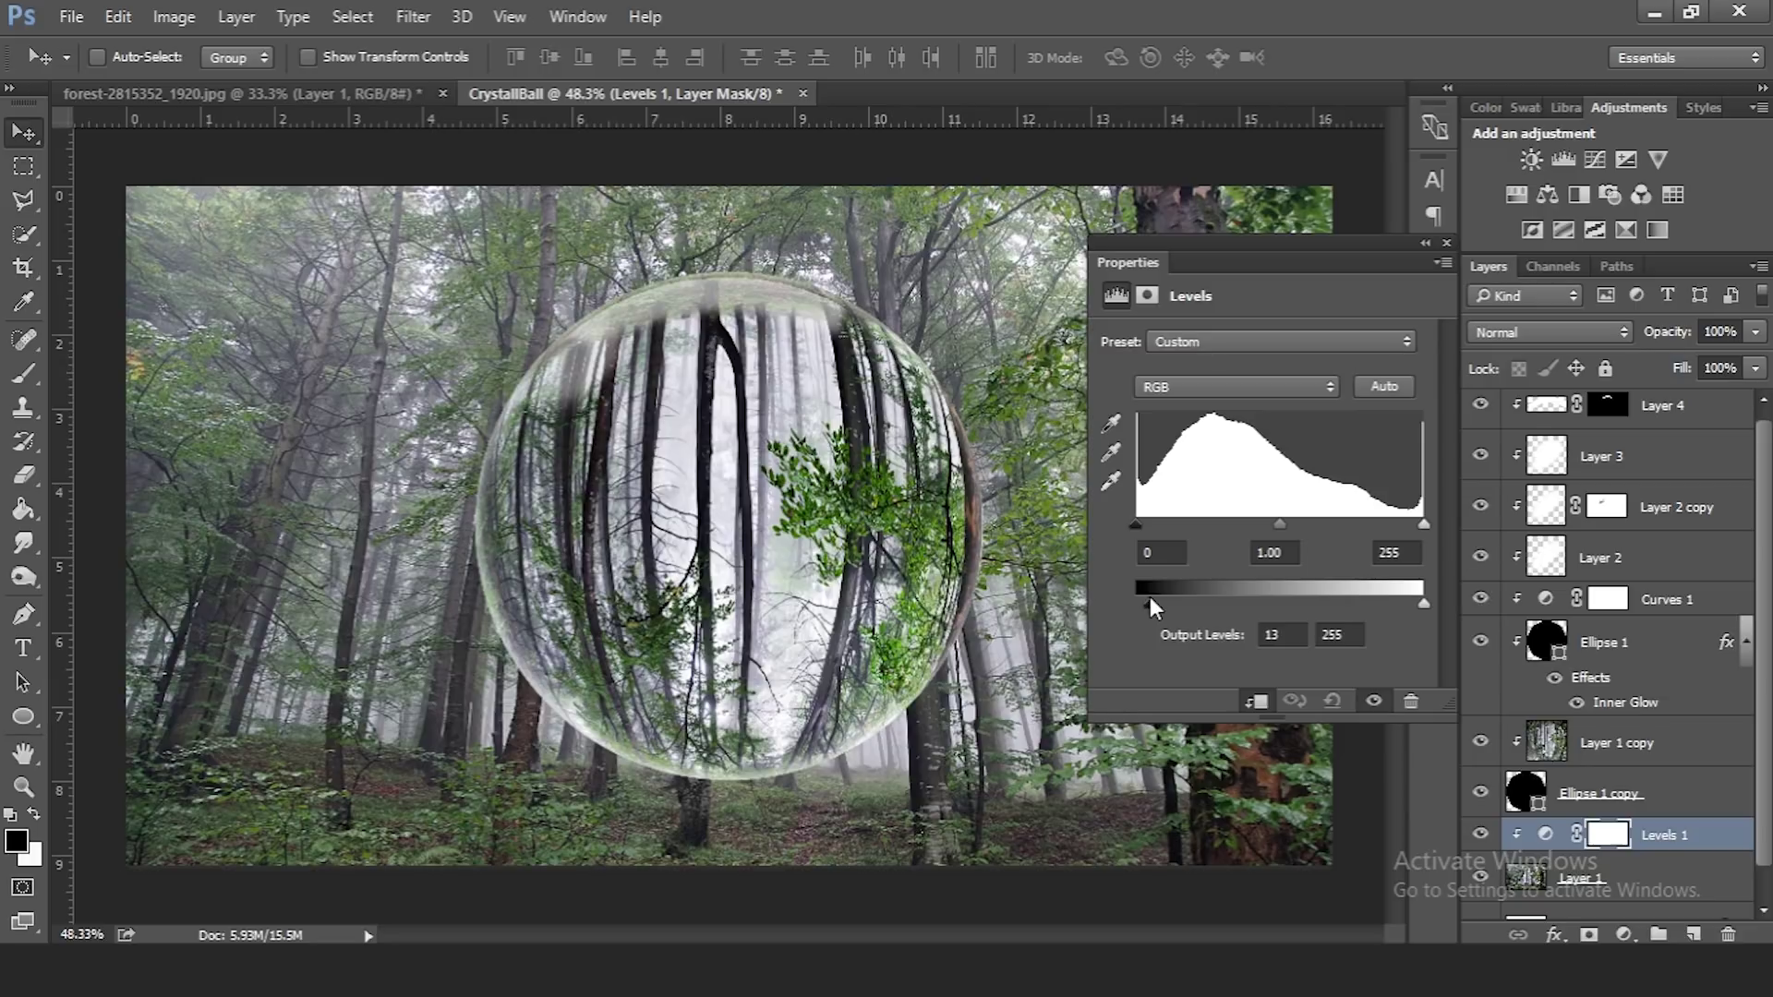
drag(1266, 247, 1356, 229)
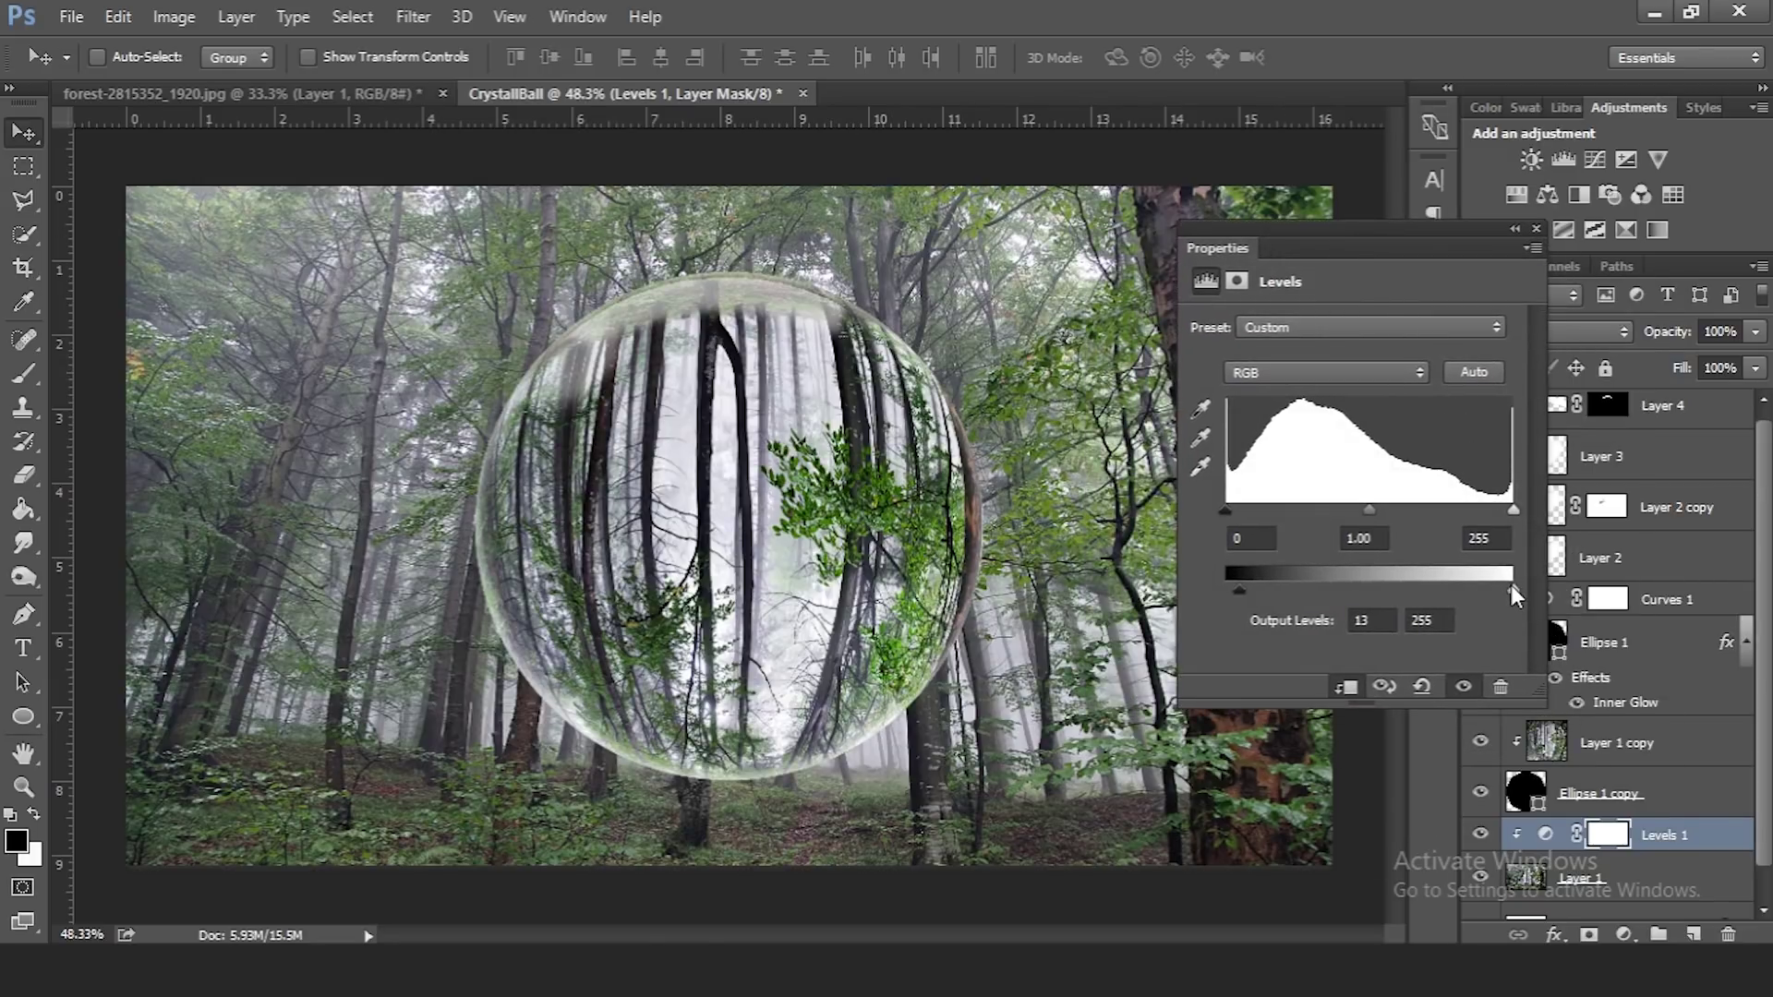
drag(1511, 587, 1495, 591)
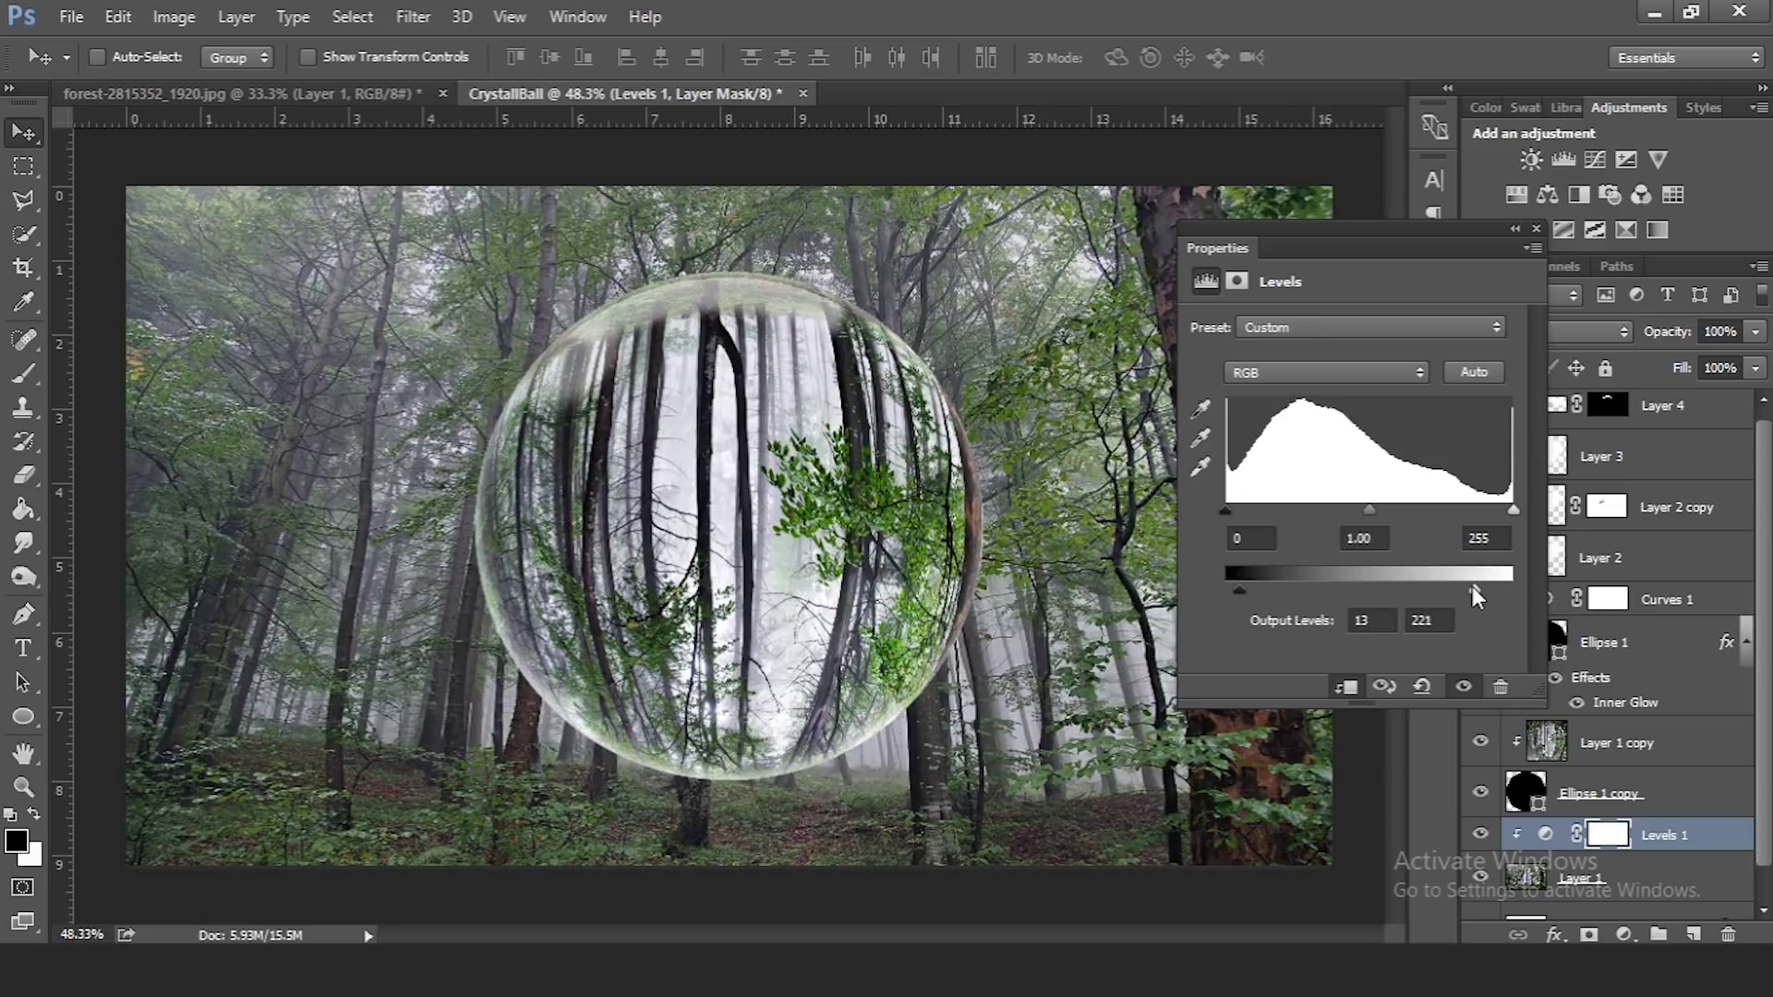
drag(1471, 587, 1475, 588)
click(1534, 228)
scroll(904, 519, down, 2)
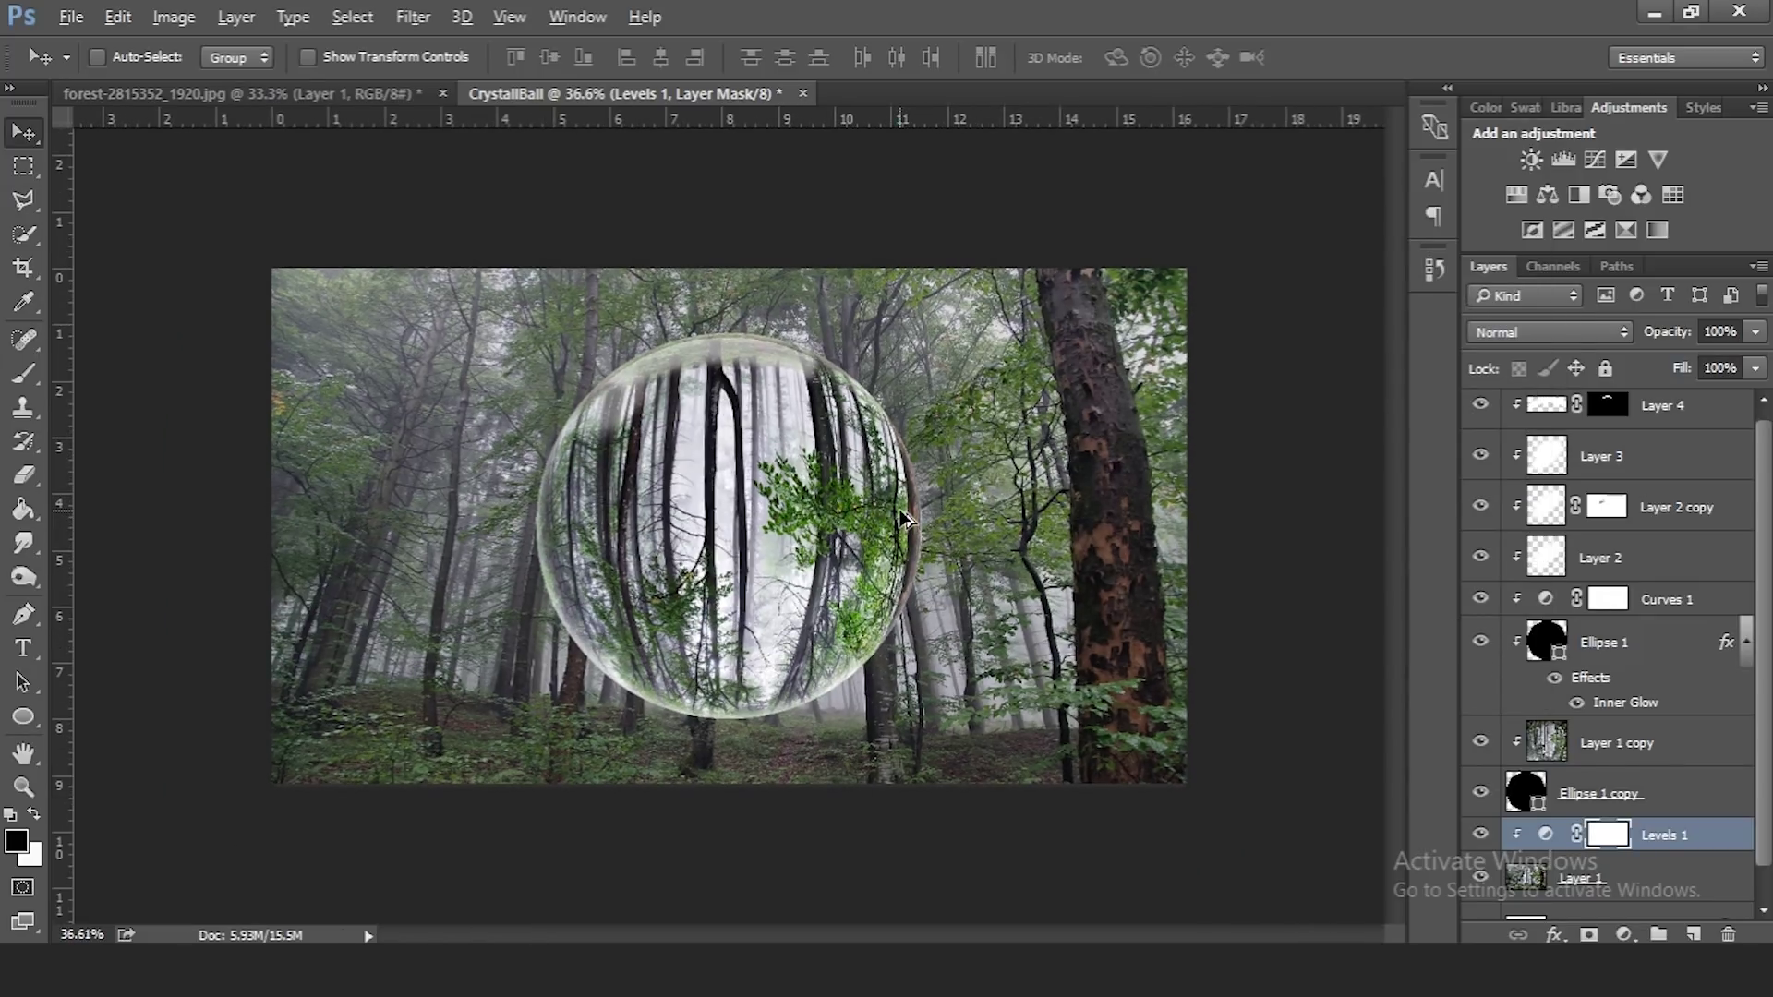
scroll(905, 520, up, 1)
scroll(909, 525, up, 1)
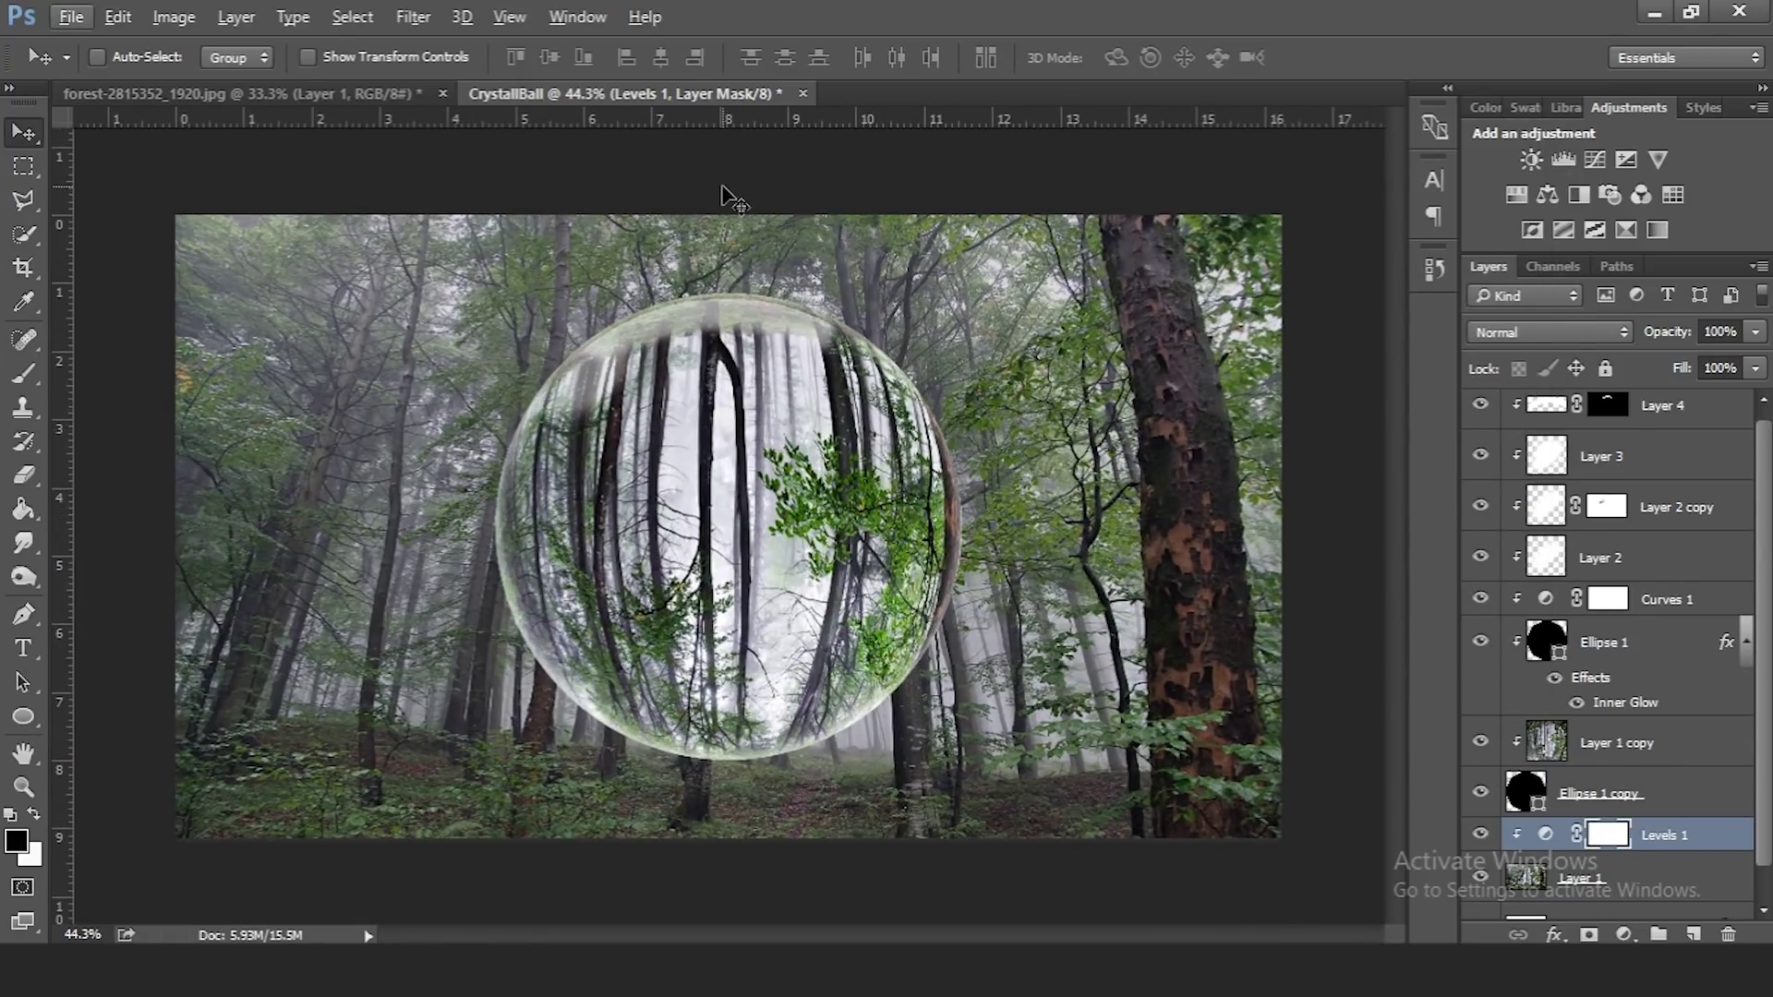
Open the Lens Blur filter on the background forest photo, Layer 1
click(1569, 882)
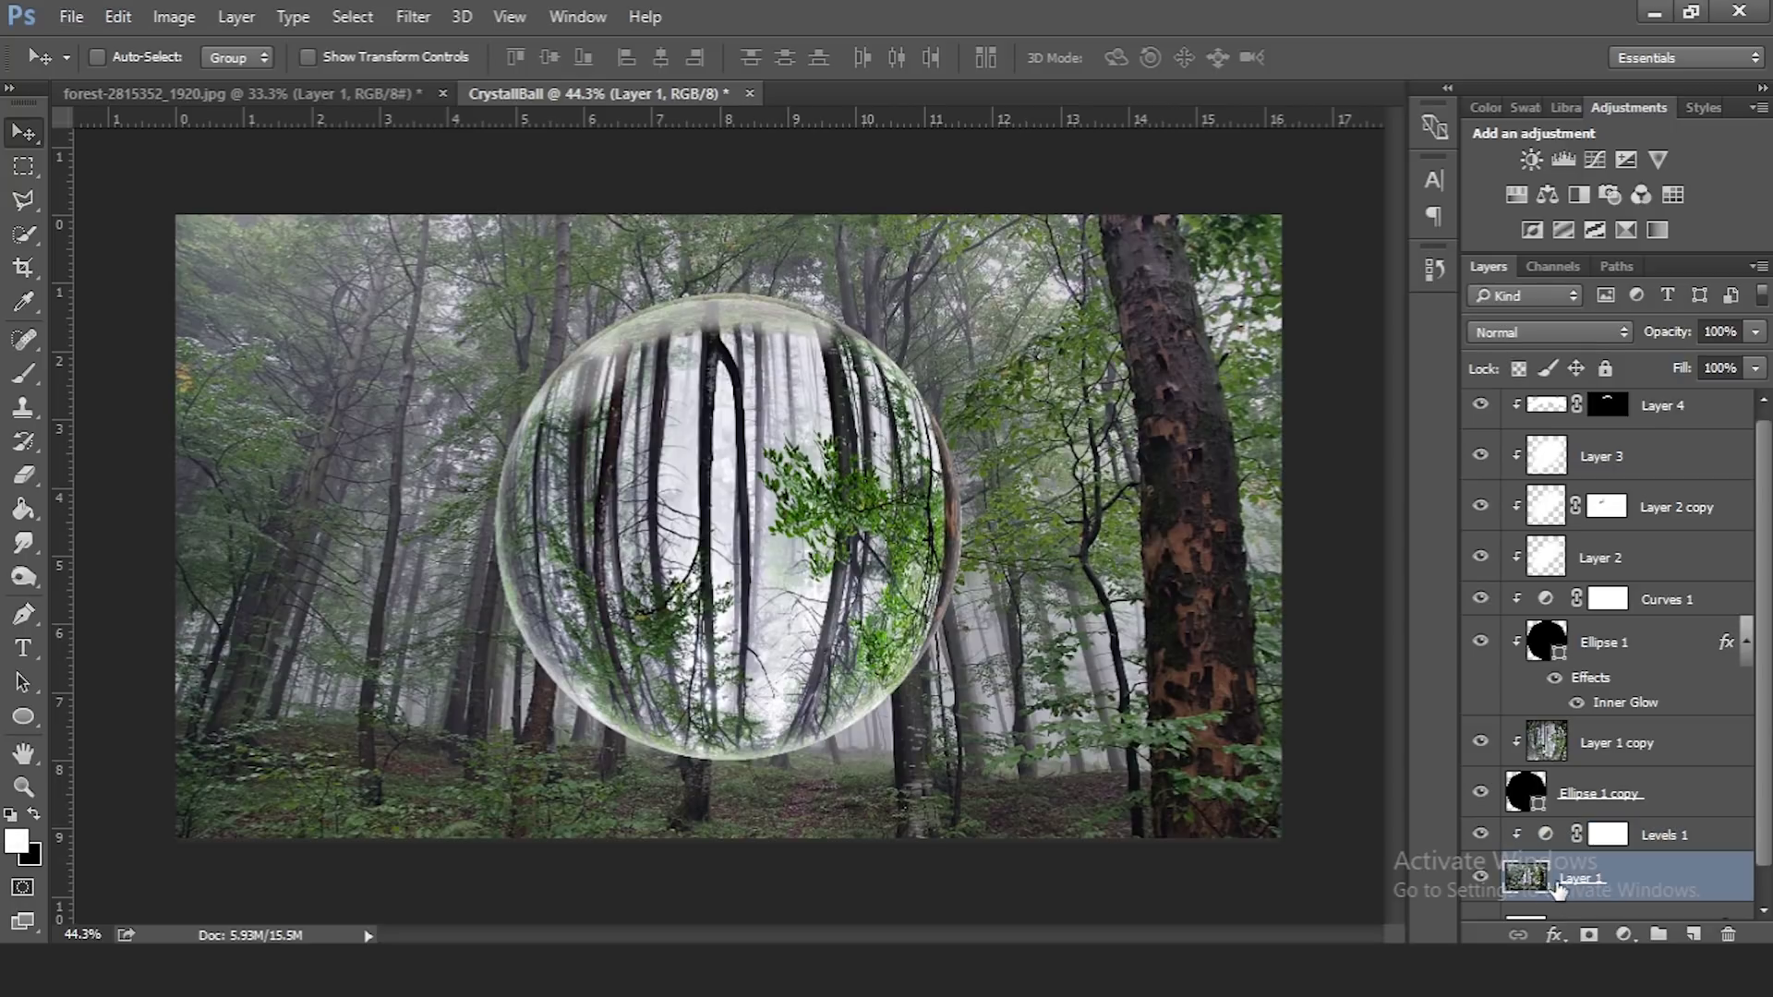
scroll(1560, 879, down, 1)
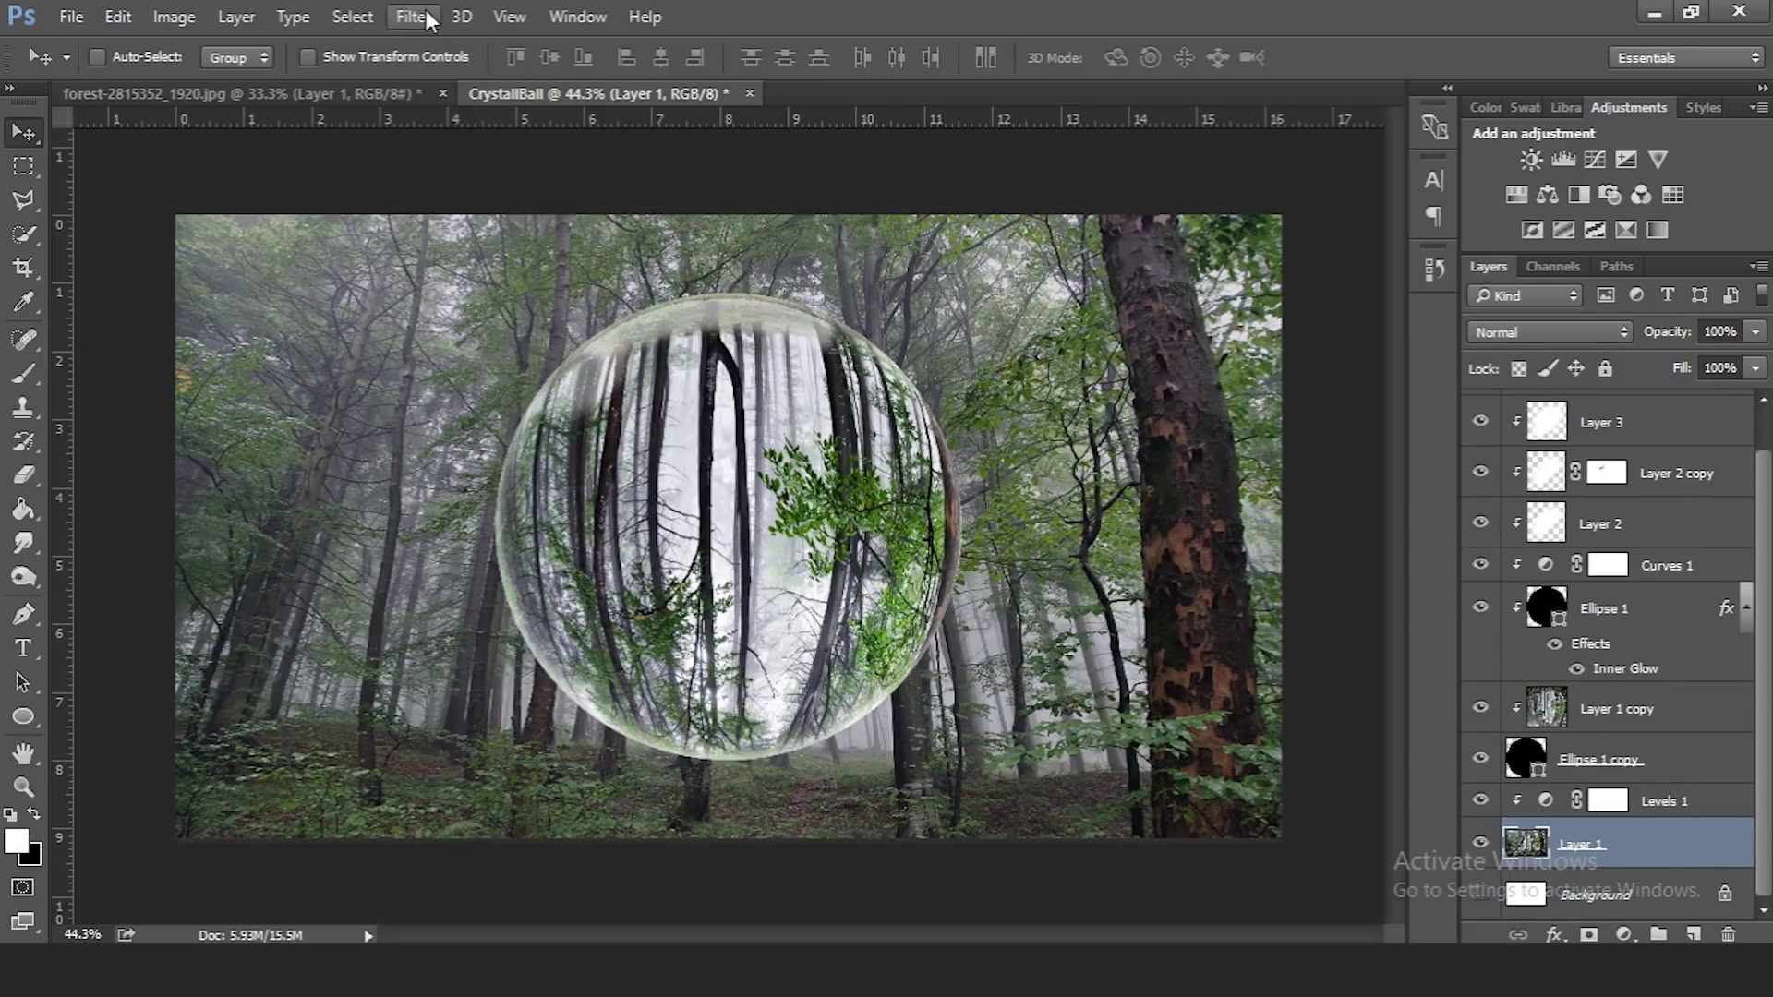
click(427, 13)
mouse_move(547, 305)
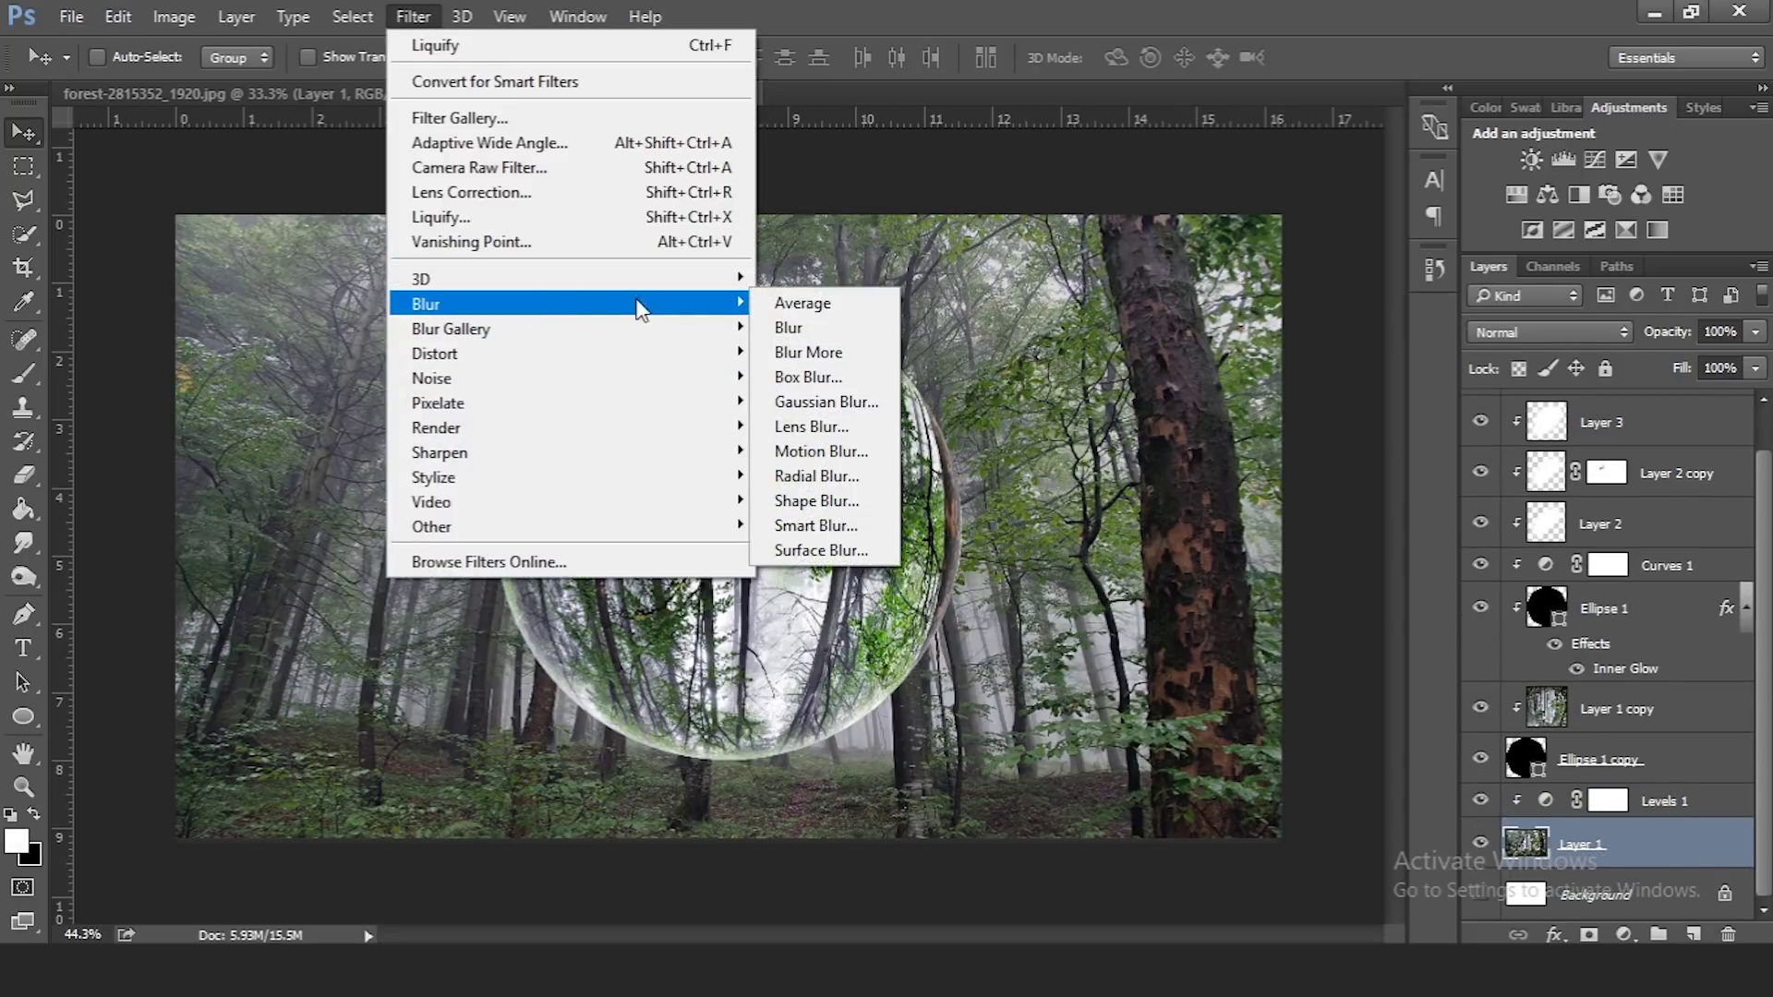
click(835, 427)
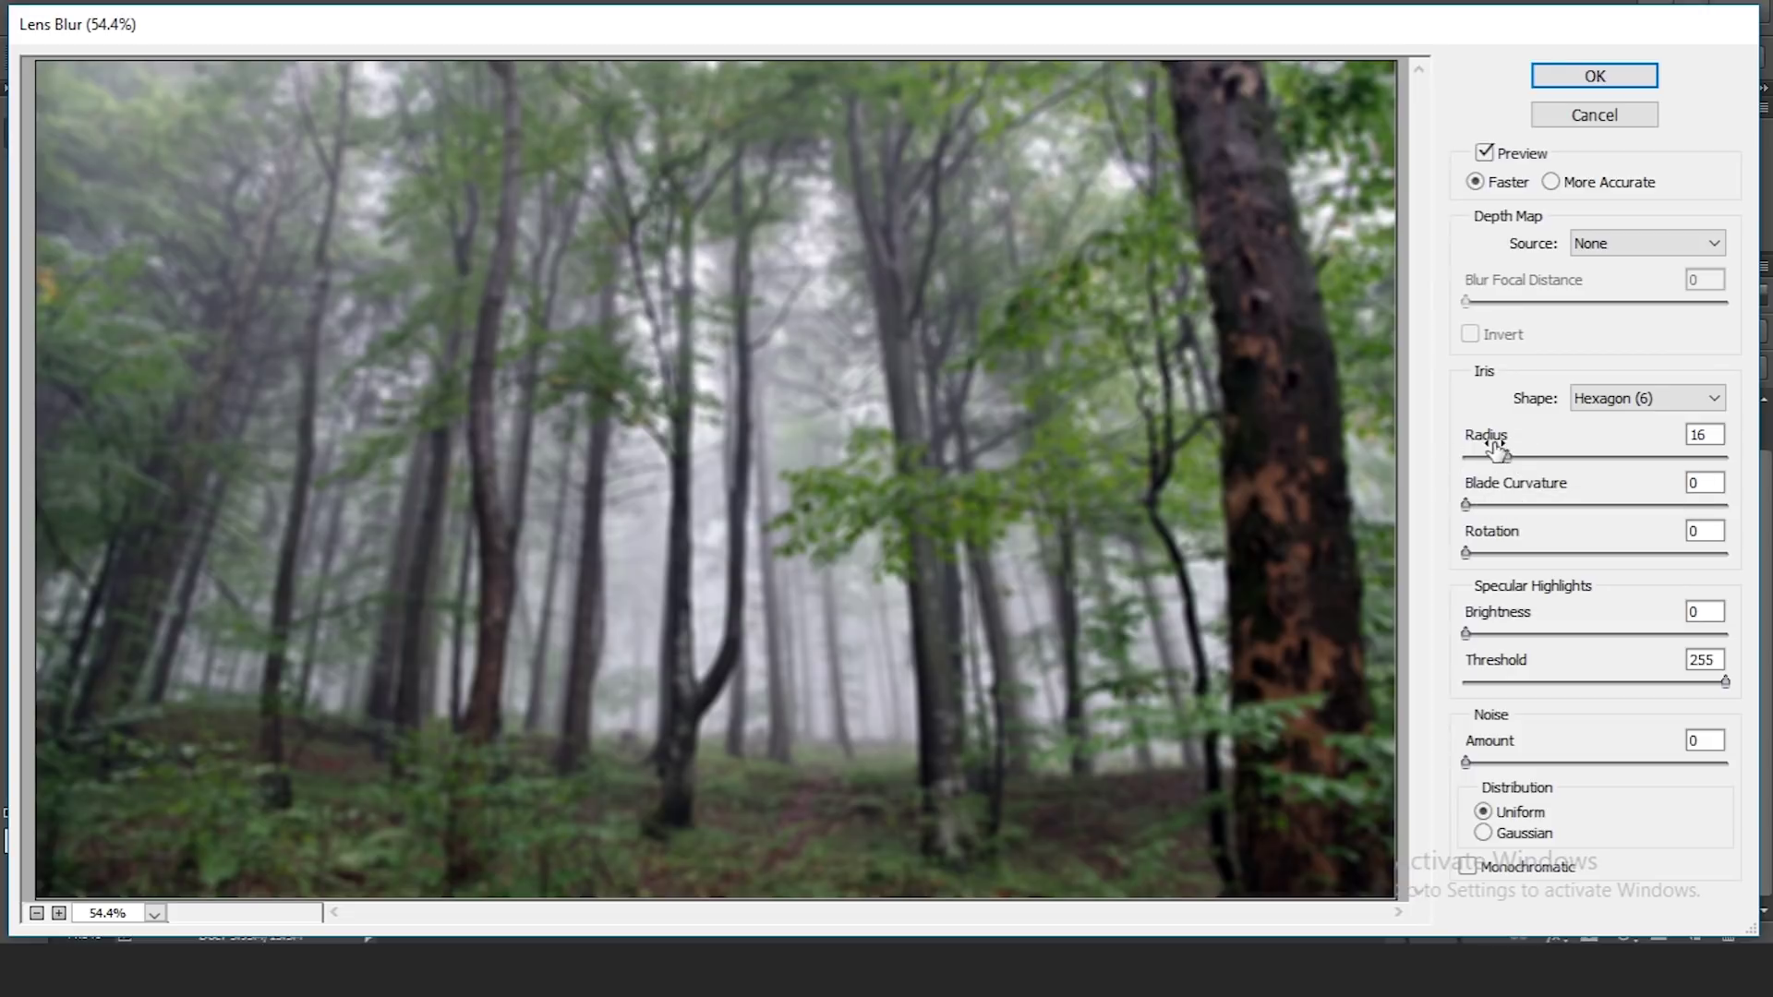
Compare Lens Blur radii up to 48, set the radius to 16 and apply the blur
drag(1499, 450, 1500, 462)
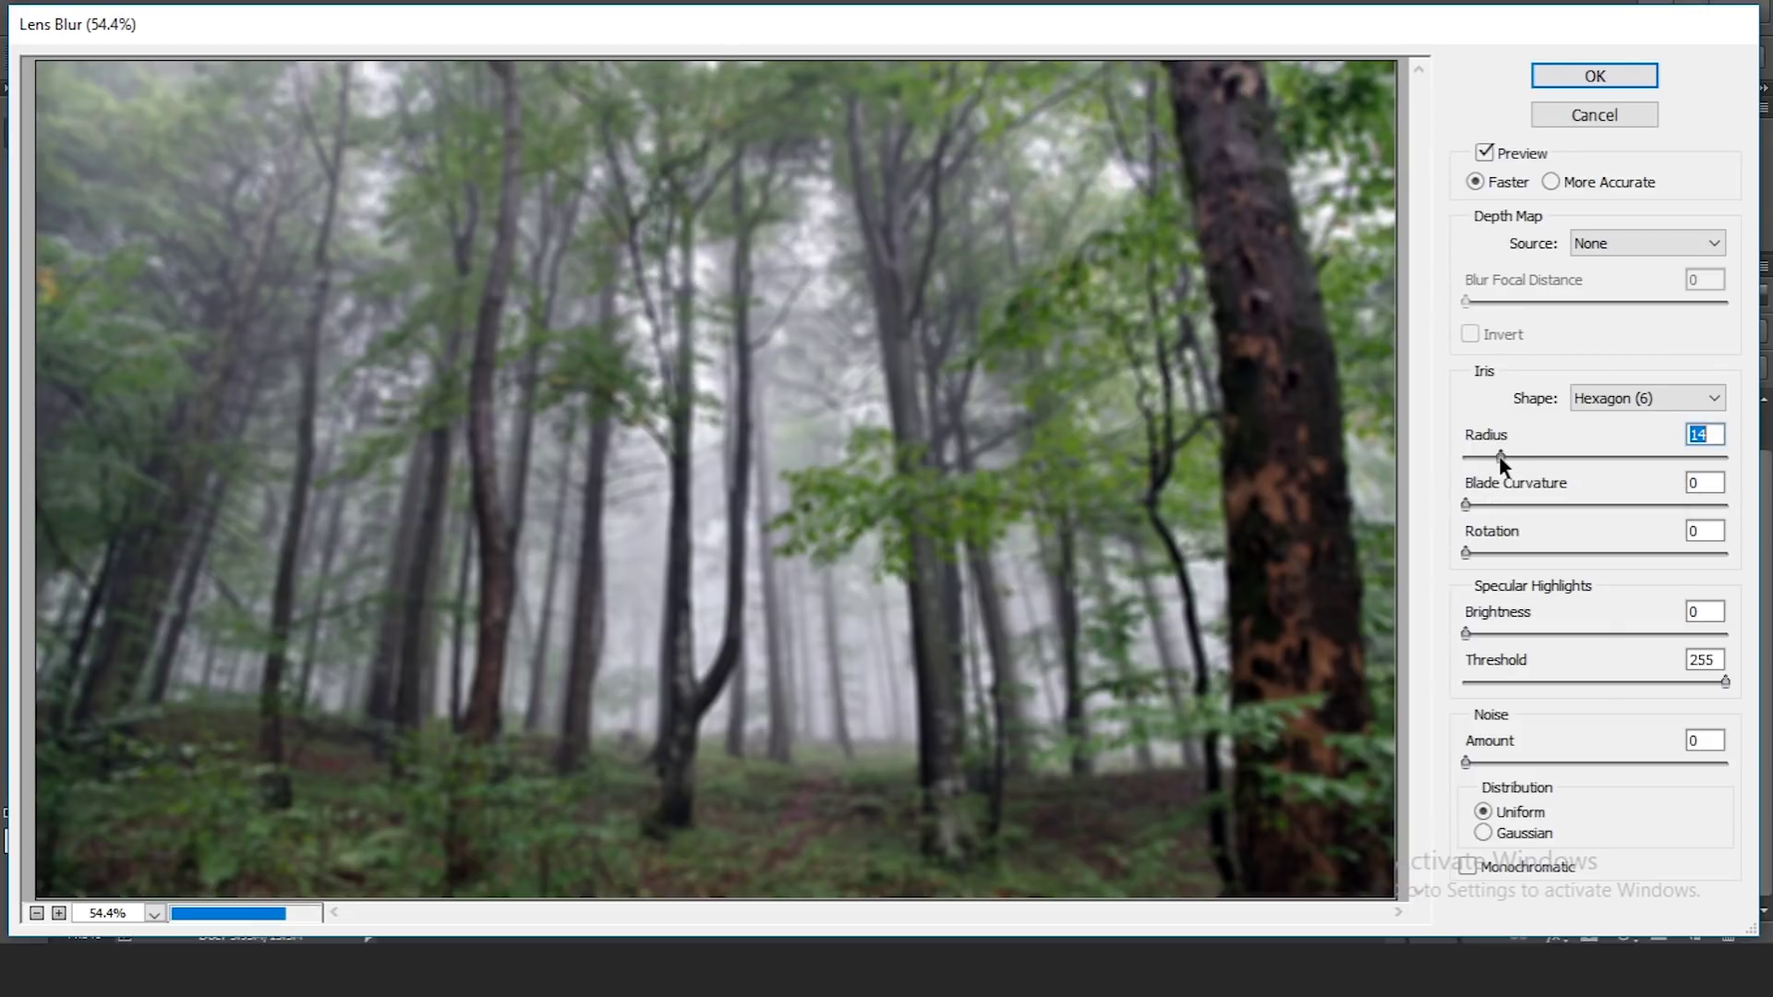
click(1535, 455)
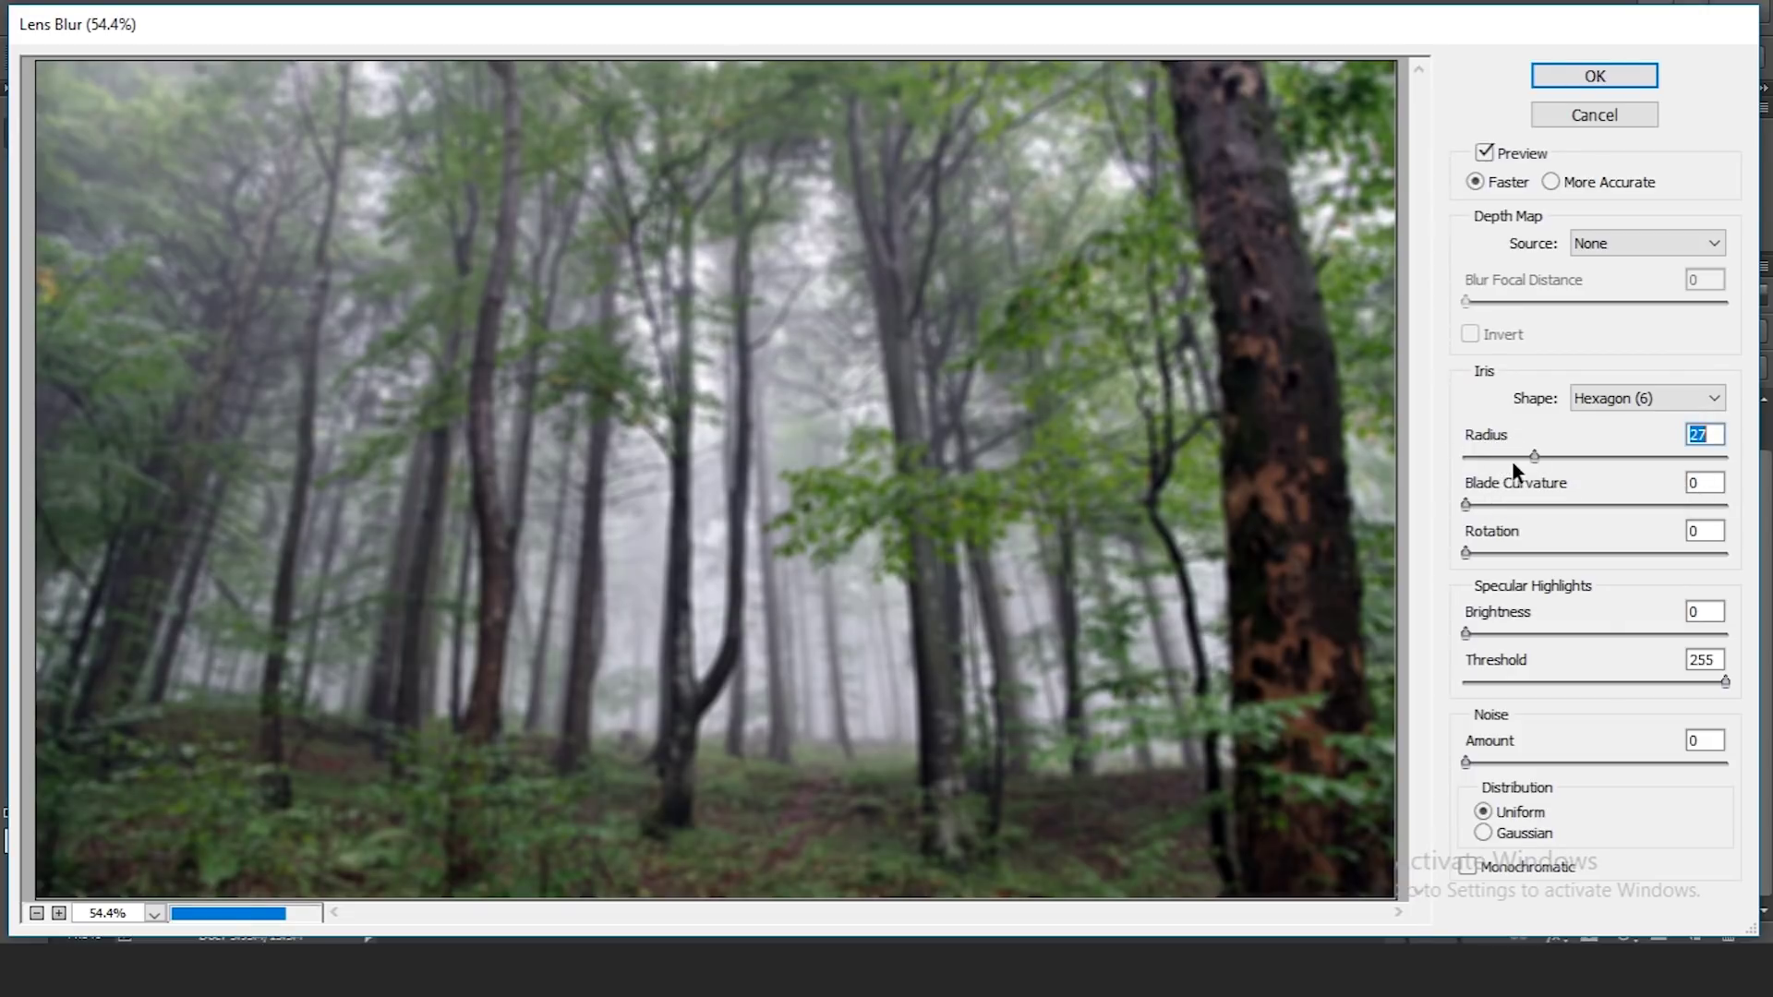
click(1586, 455)
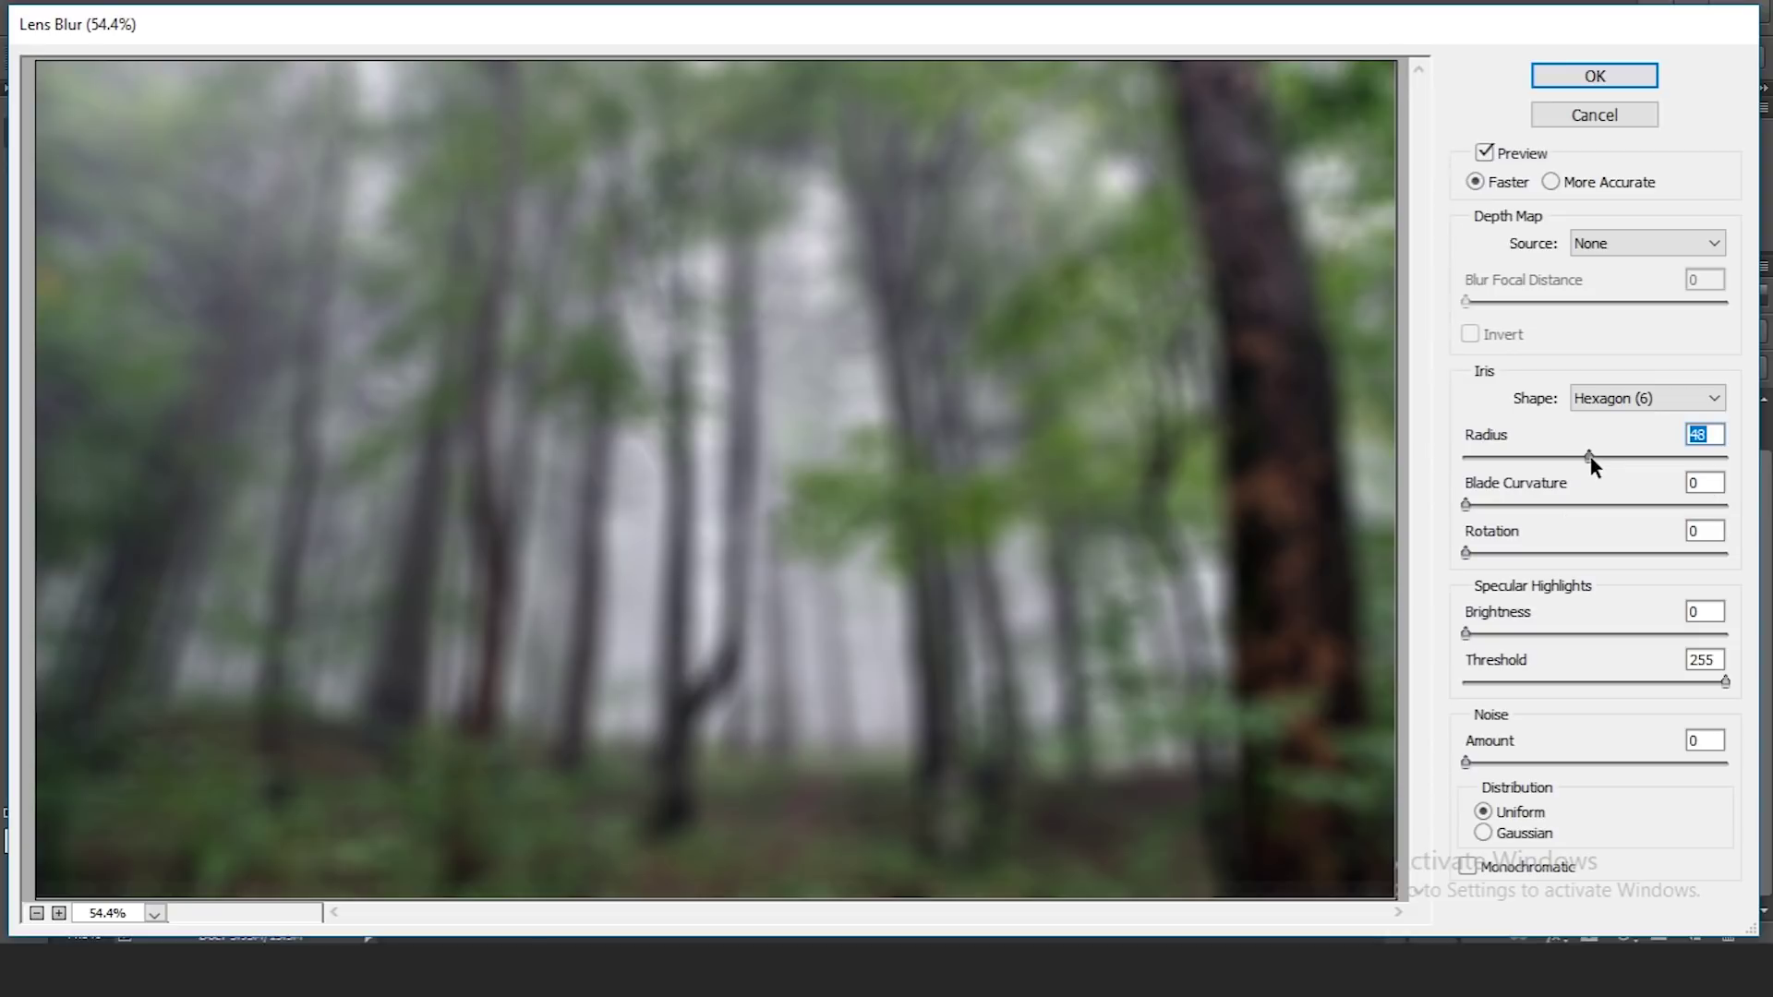
click(1590, 457)
click(1506, 458)
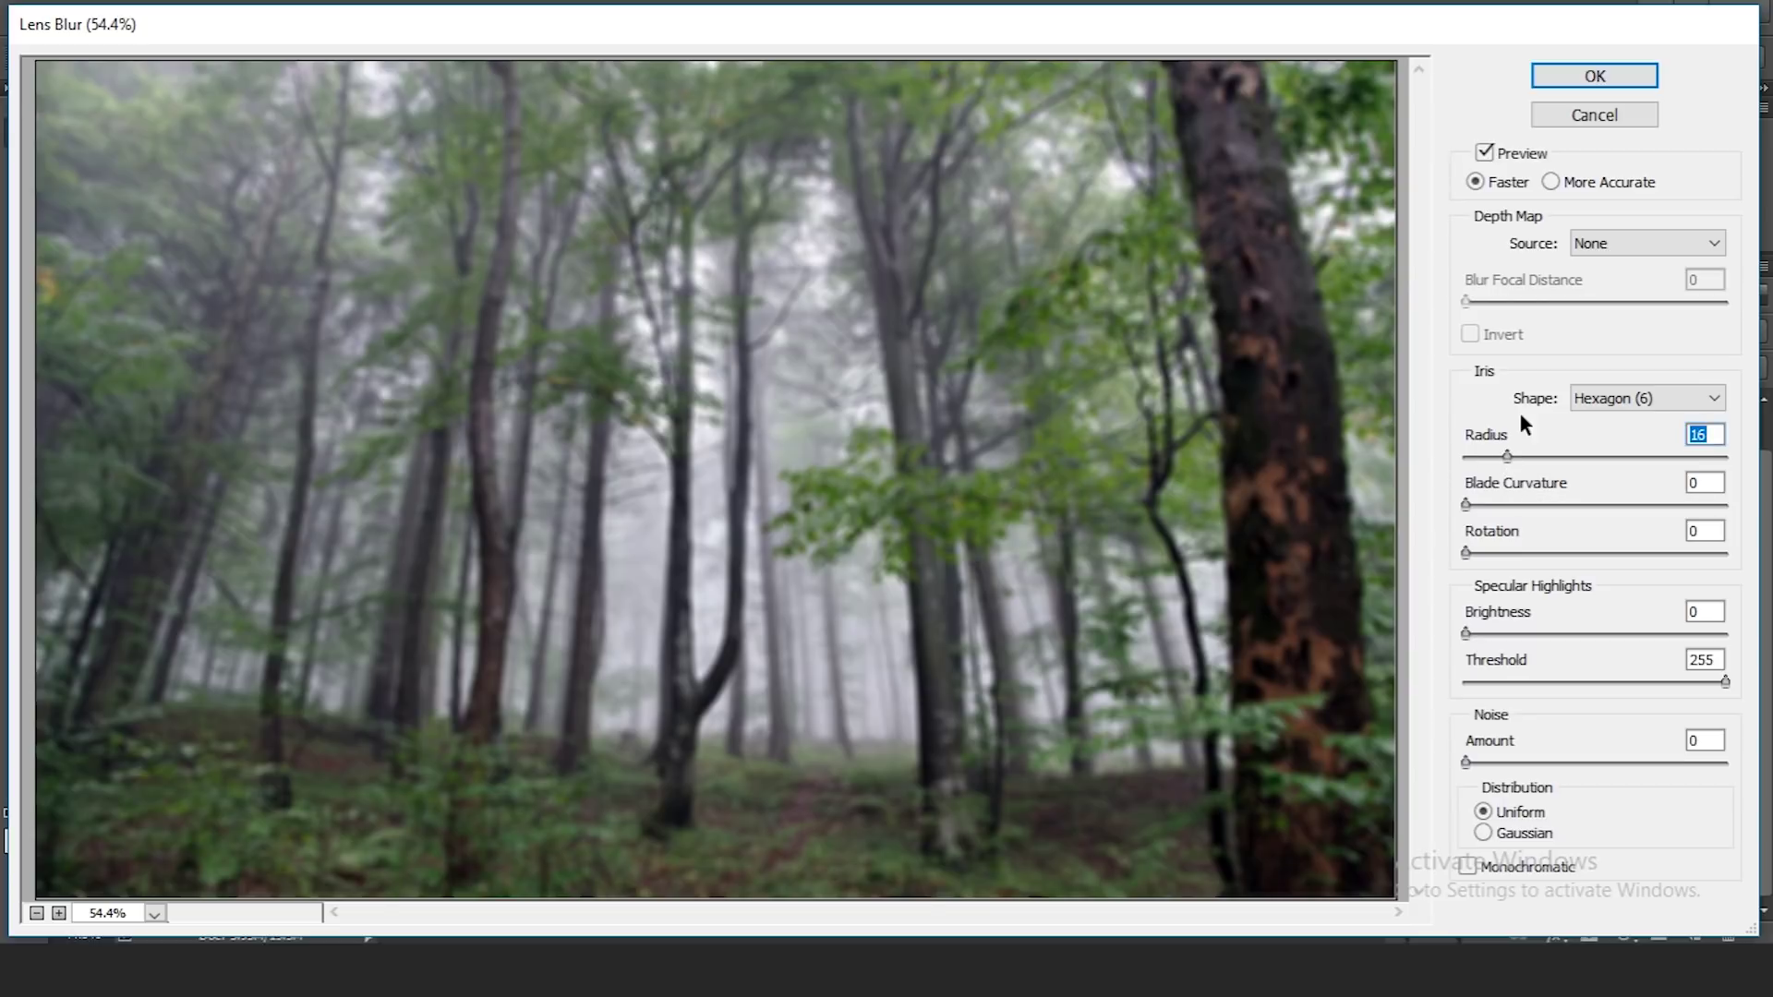
click(1610, 70)
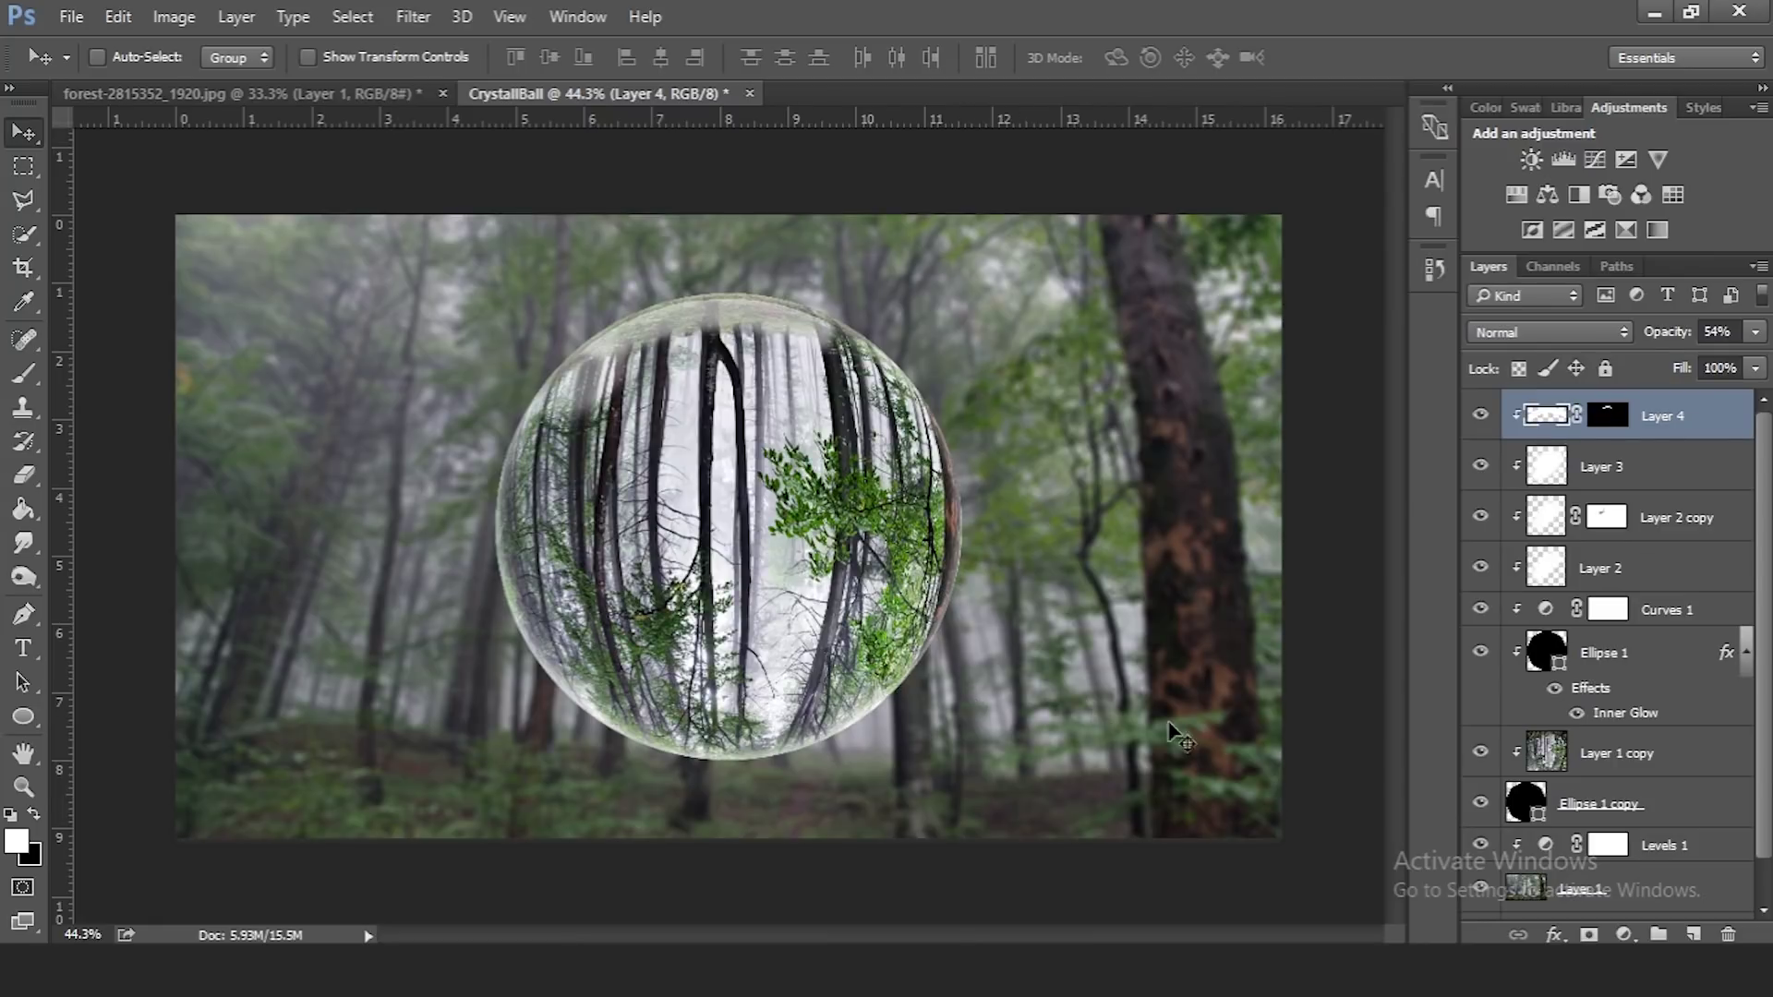
Add a Brightness/Contrast adjustment layer above Layer 4, slightly lowering the brightness and raising the contrast
click(1623, 935)
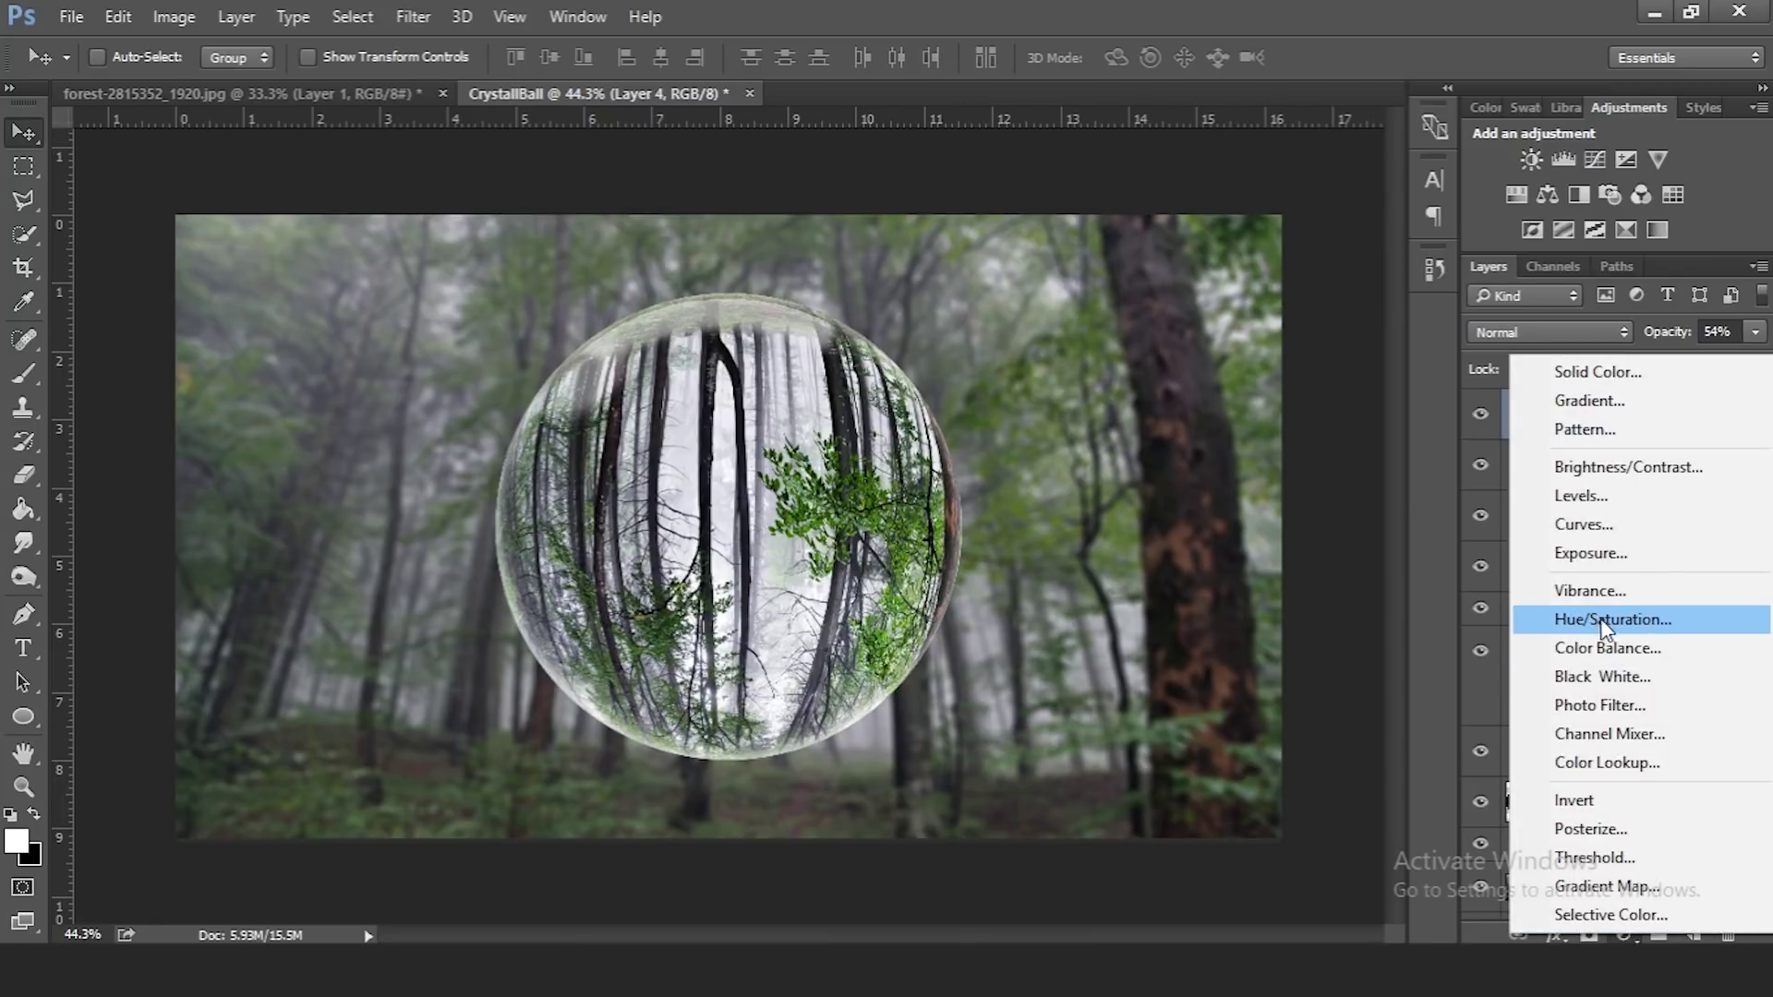
click(1611, 469)
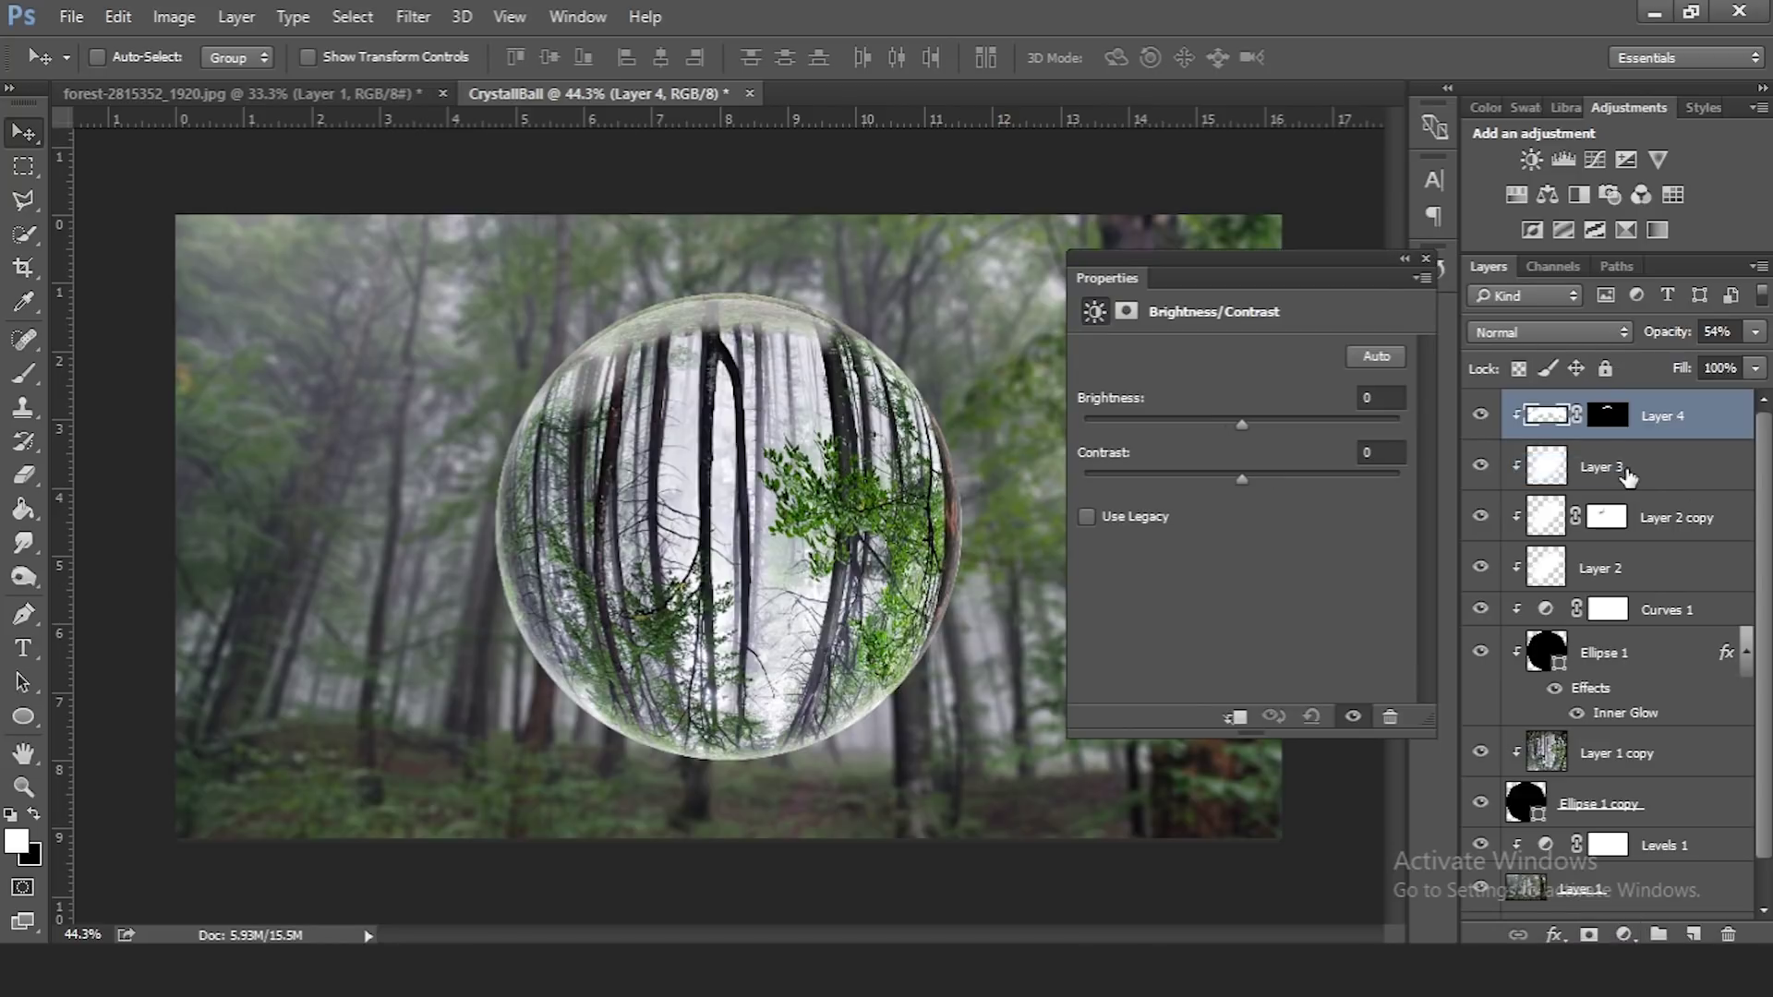
click(1239, 423)
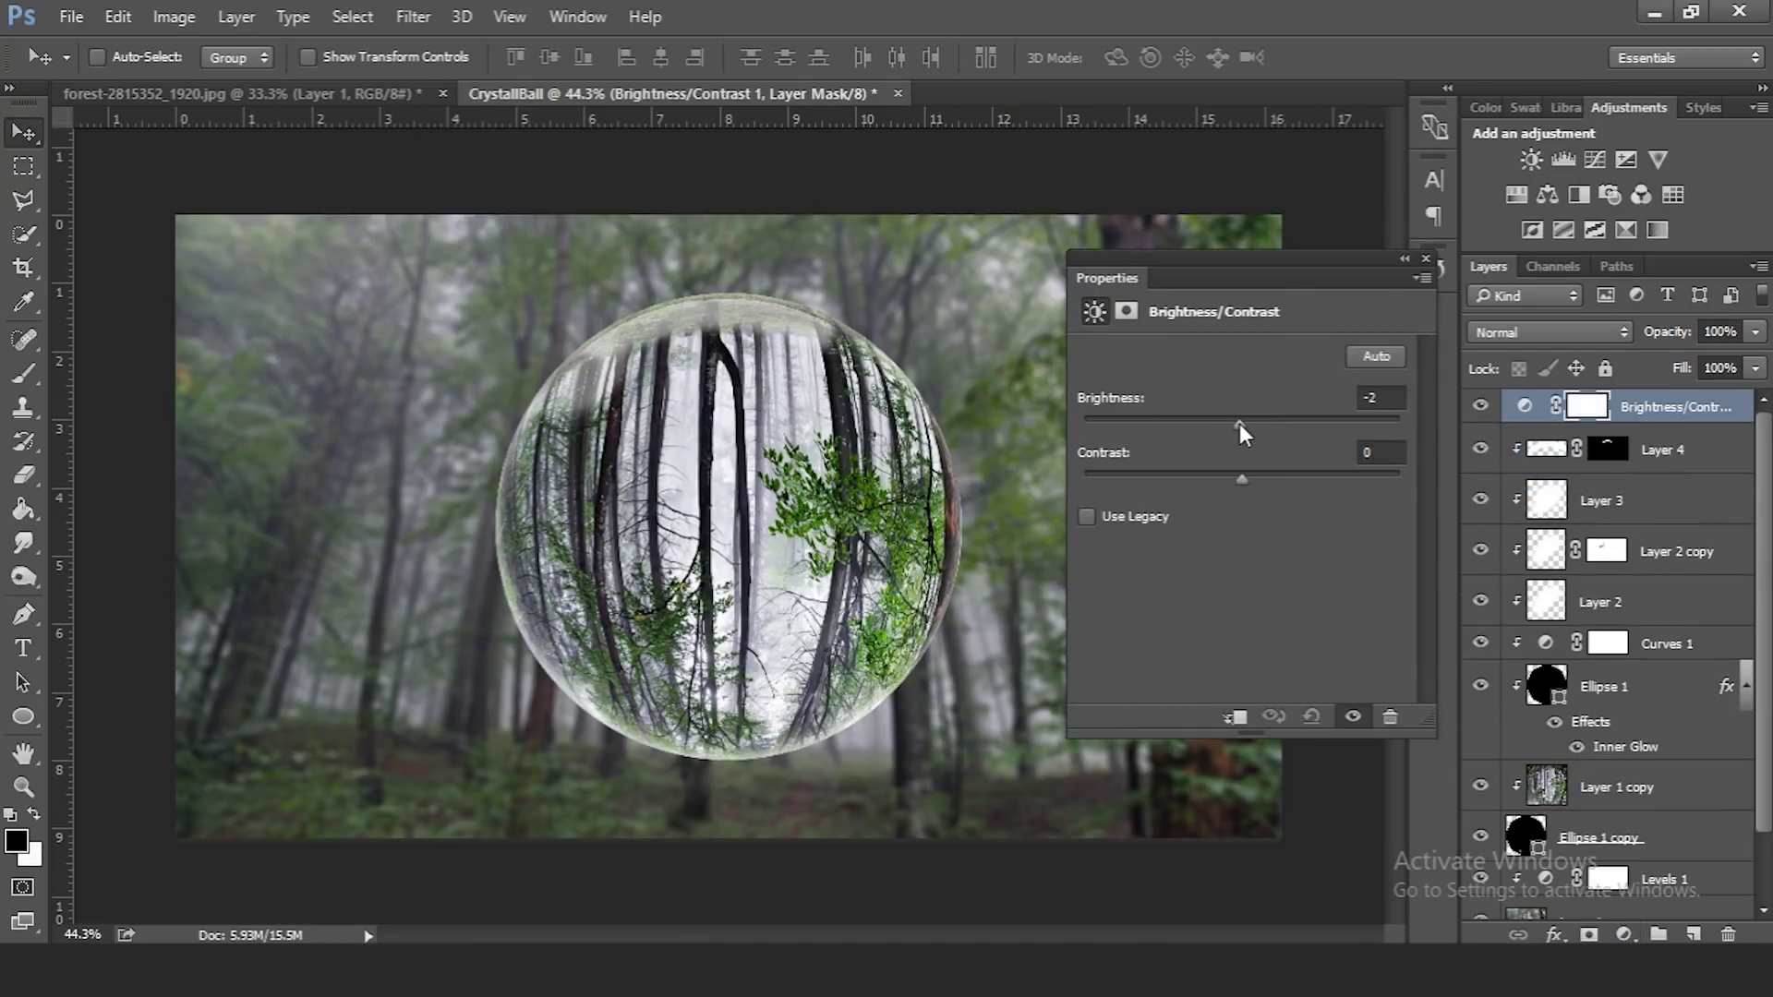
drag(1239, 423, 1262, 476)
click(1404, 259)
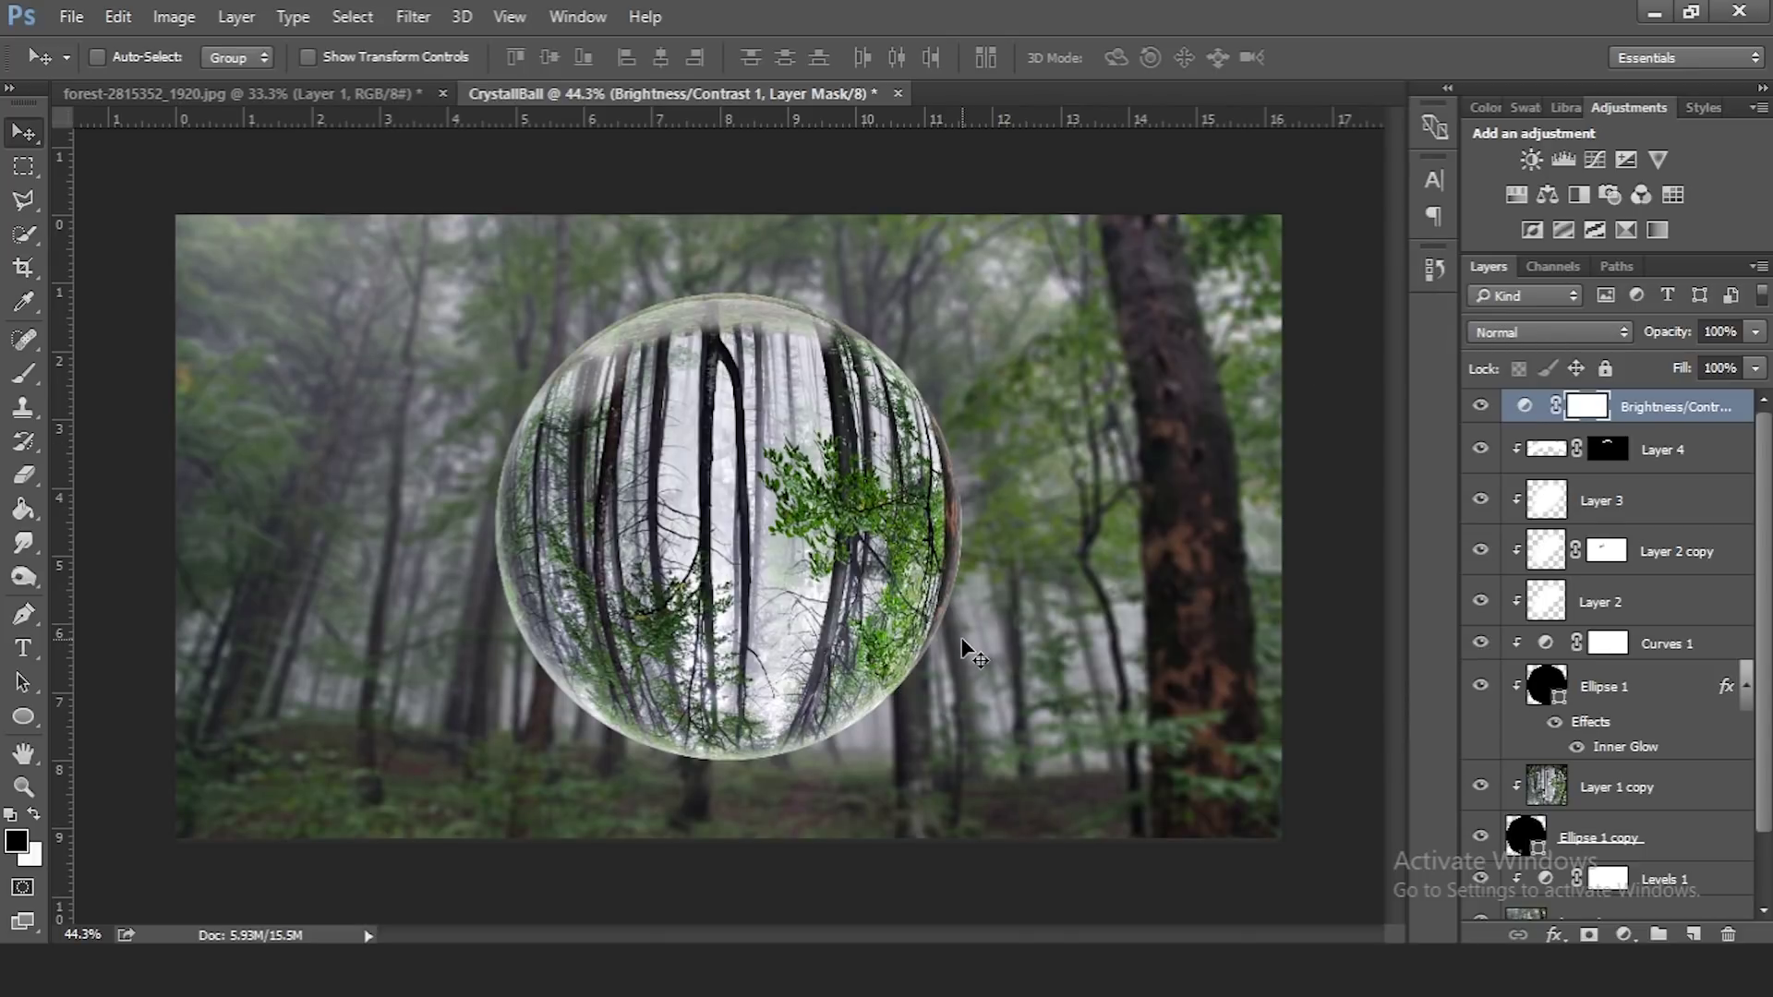
Examine the crystal ball's edge, reflections and blurred forest background both close up and in the whole image
scroll(972, 651, down, 3)
scroll(912, 634, up, 3)
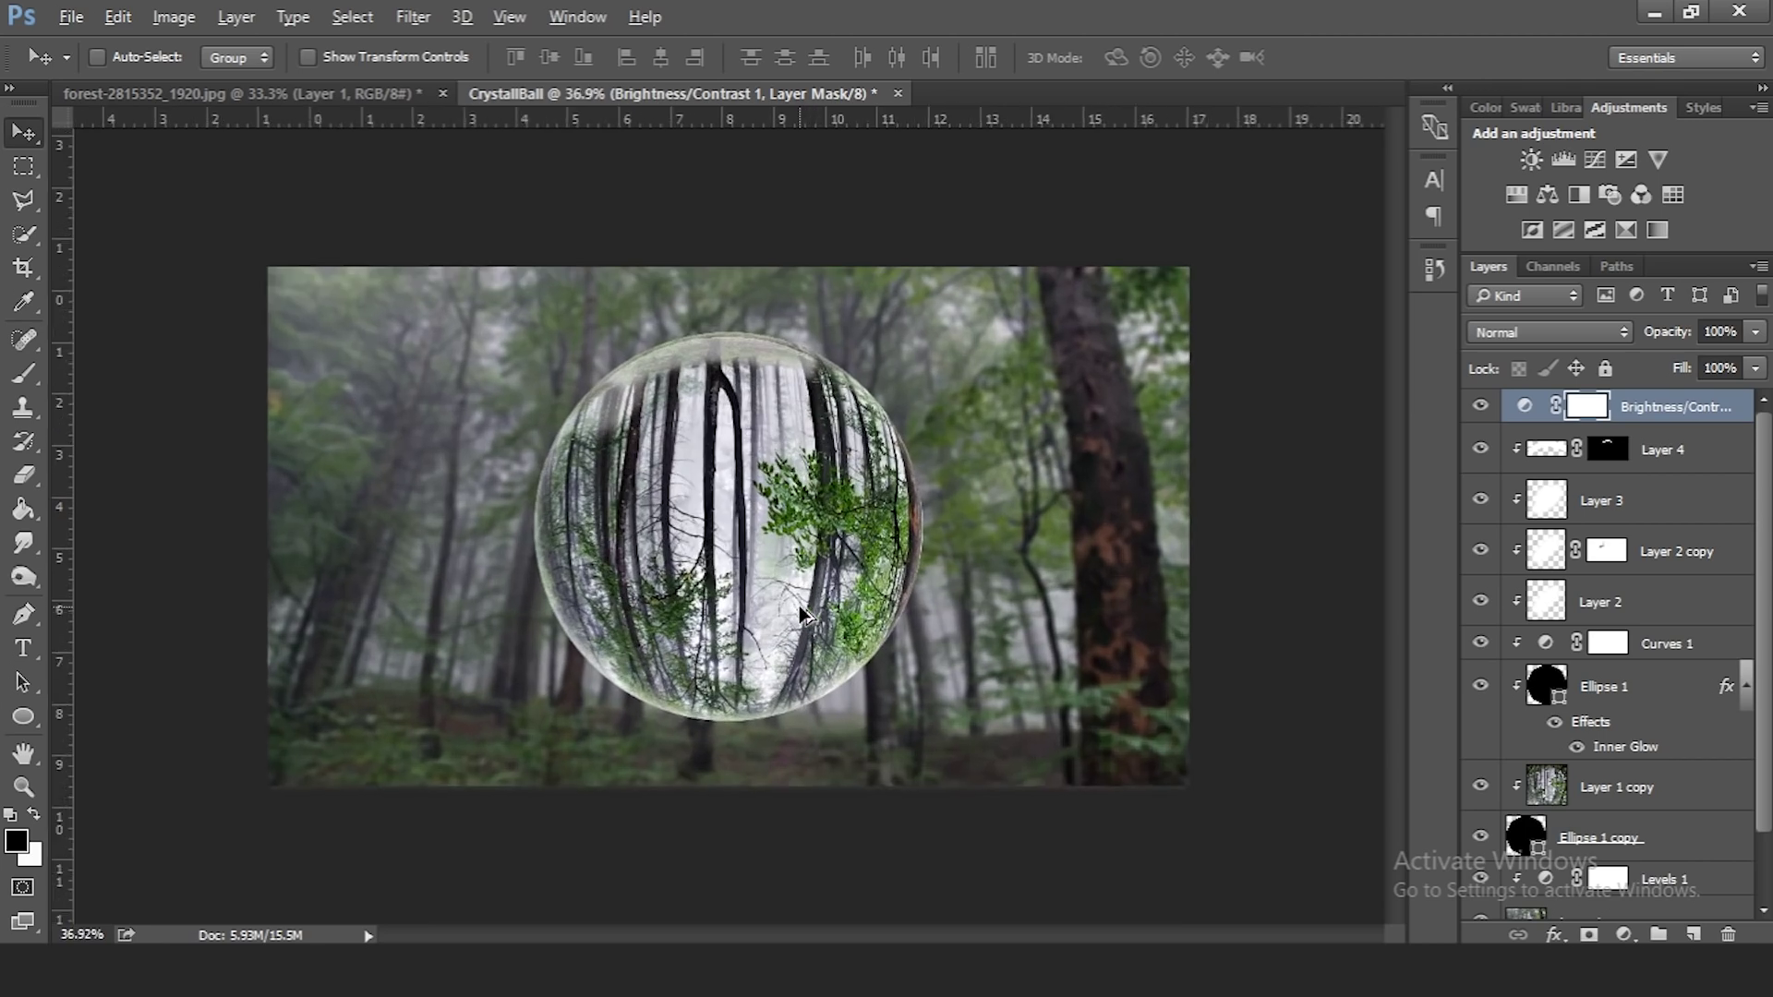
scroll(825, 455, up, 6)
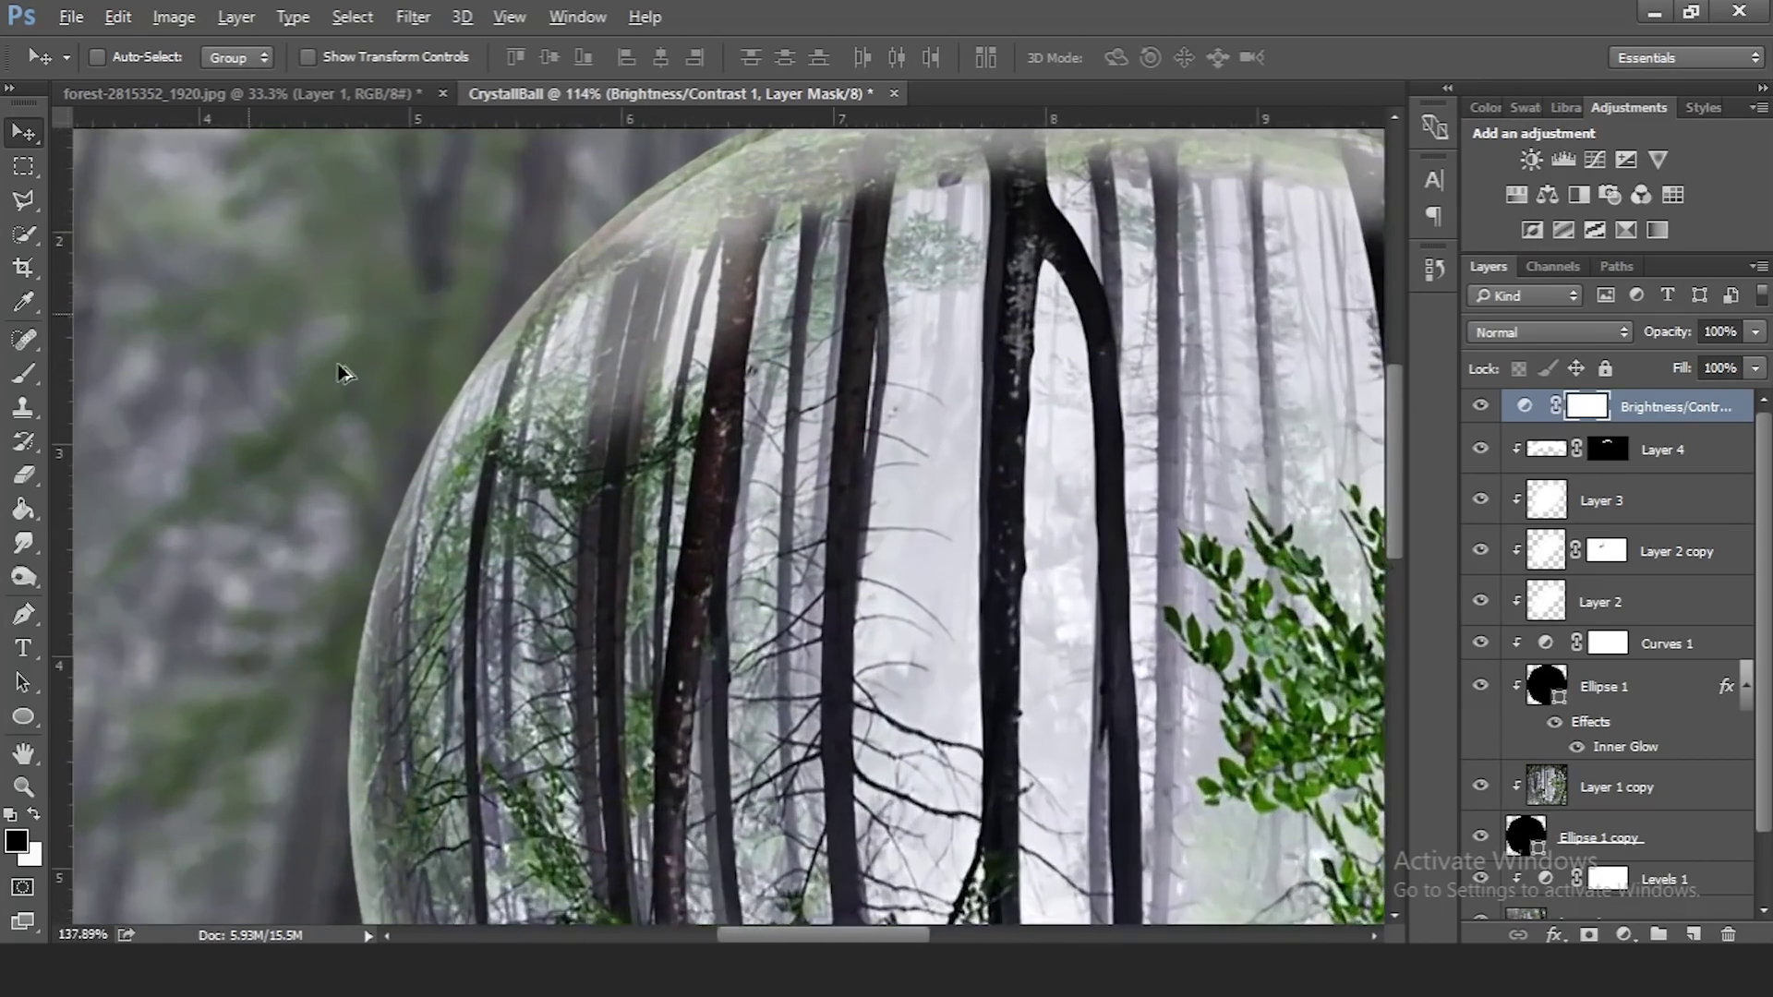
scroll(650, 496, down, 6)
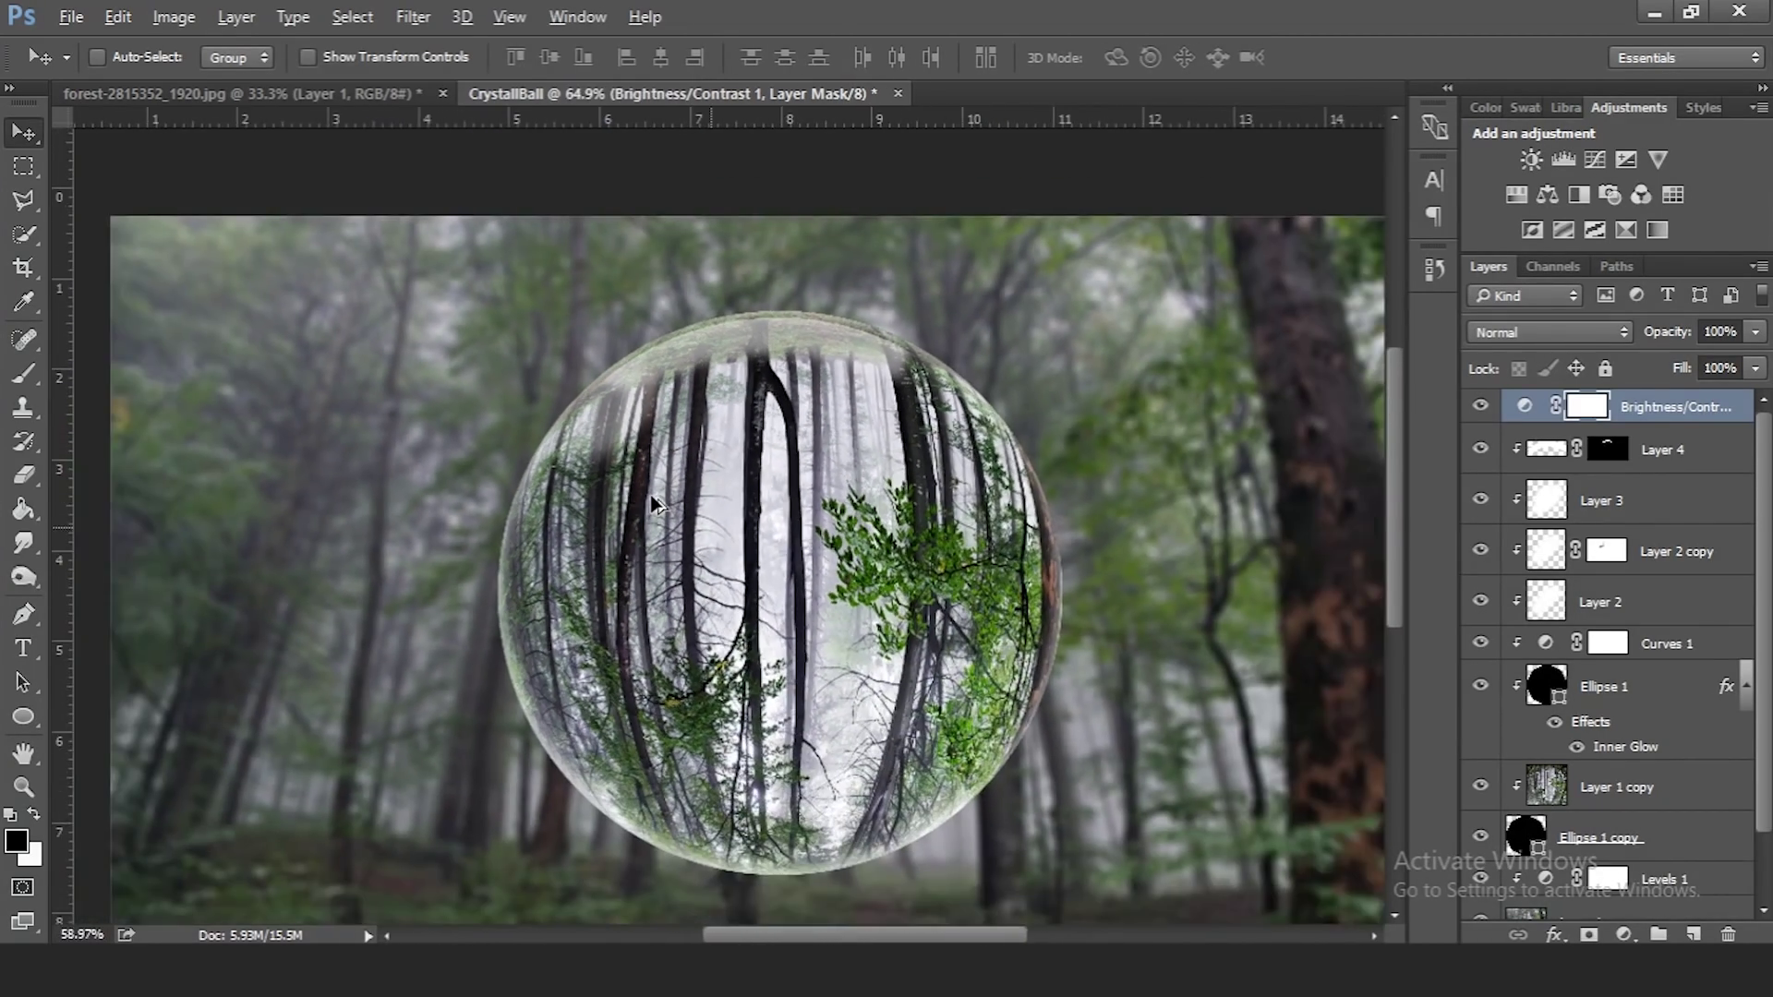
scroll(656, 504, up, 1)
key(alt)
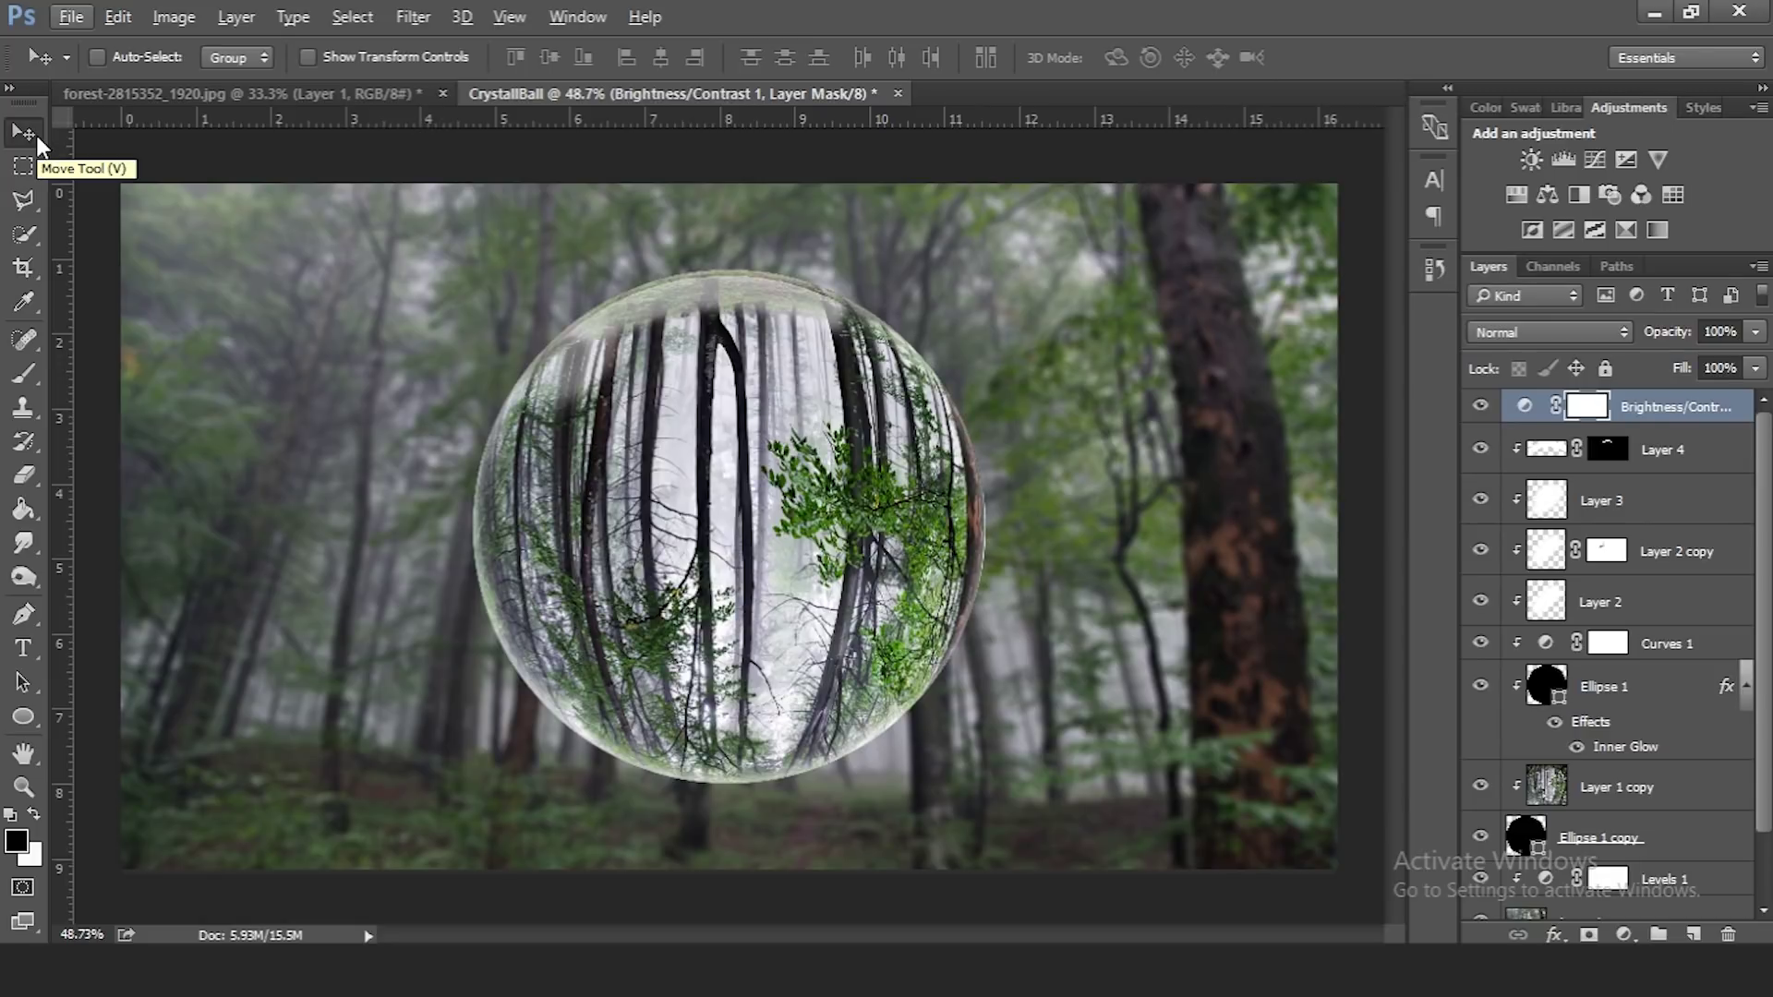
scroll(657, 557, down, 4)
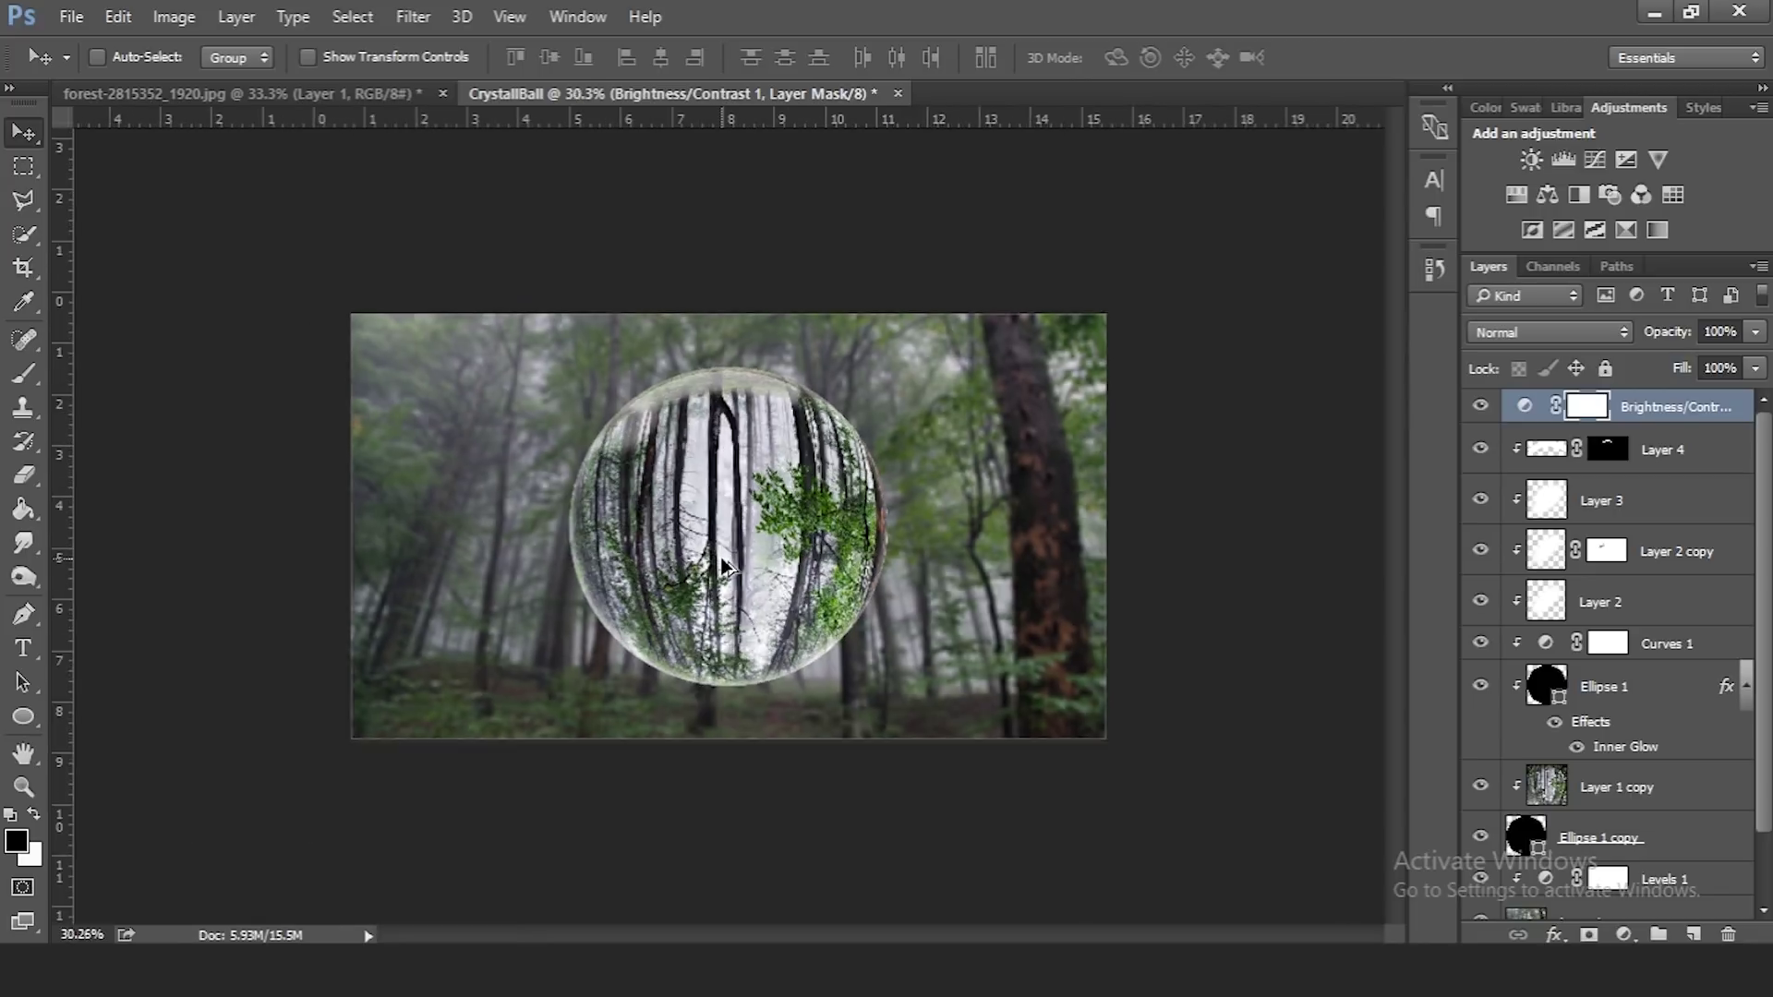
scroll(657, 557, up, 2)
scroll(657, 557, up, 1)
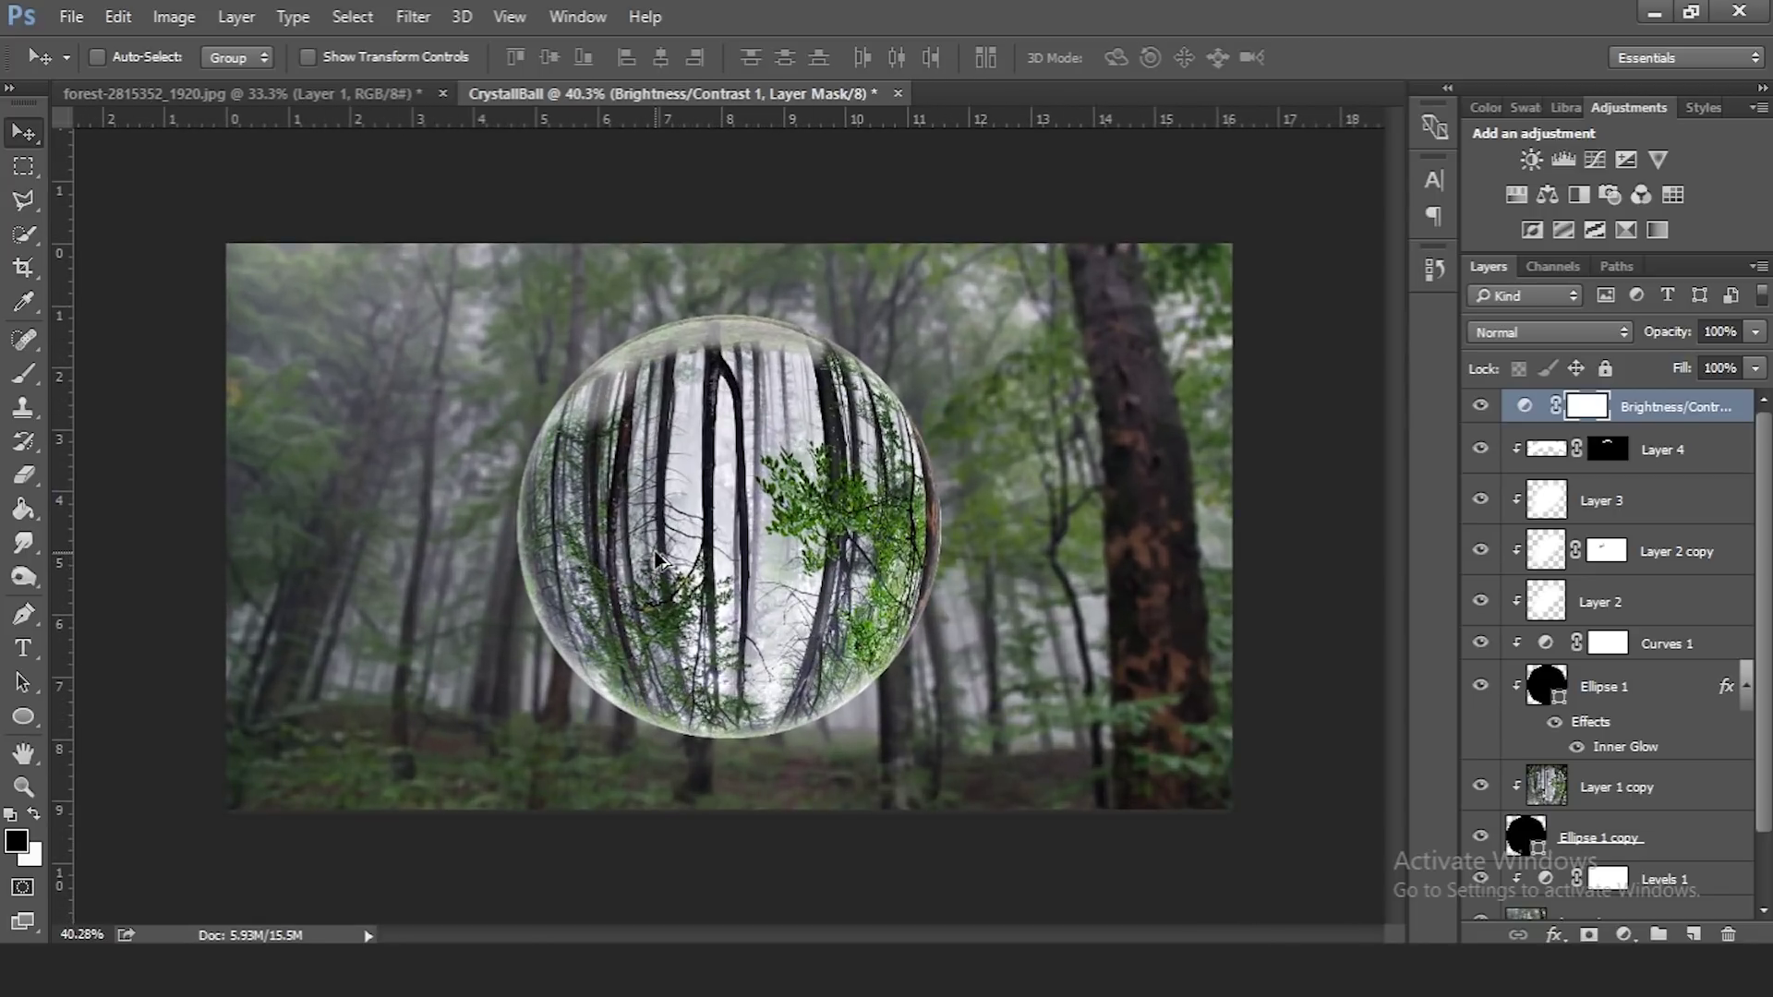
scroll(657, 558, down, 1)
scroll(655, 526, up, 2)
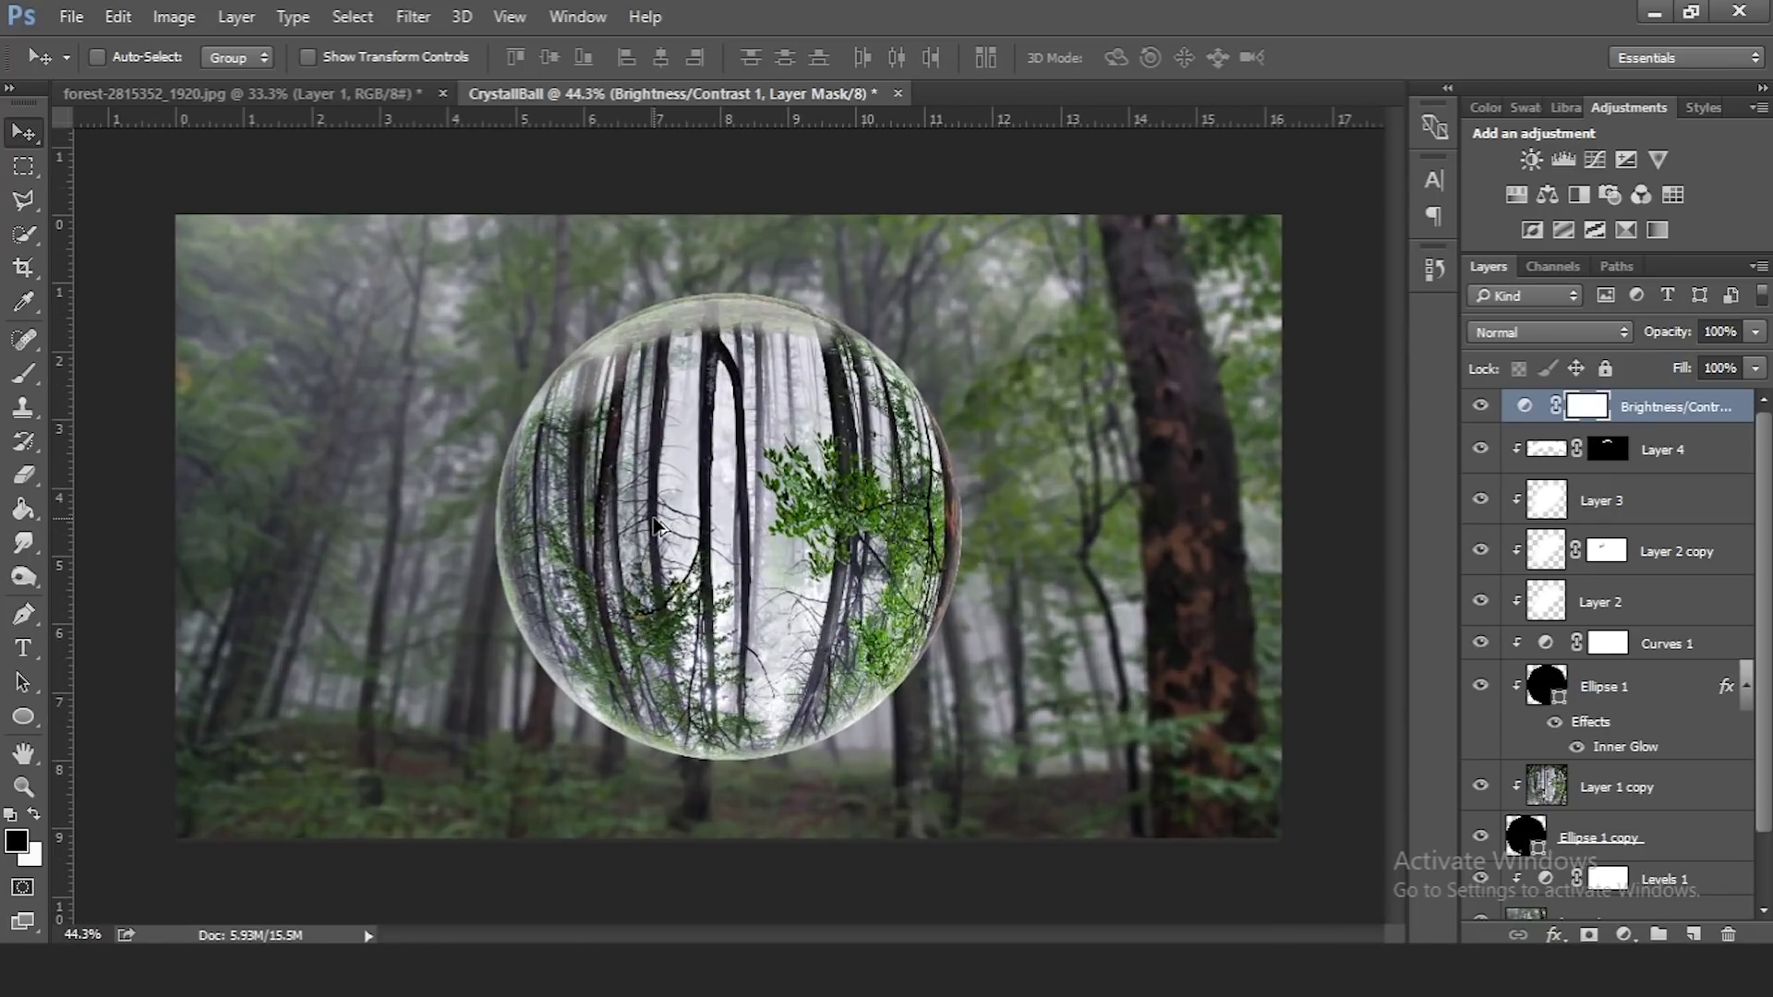
scroll(655, 526, up, 8)
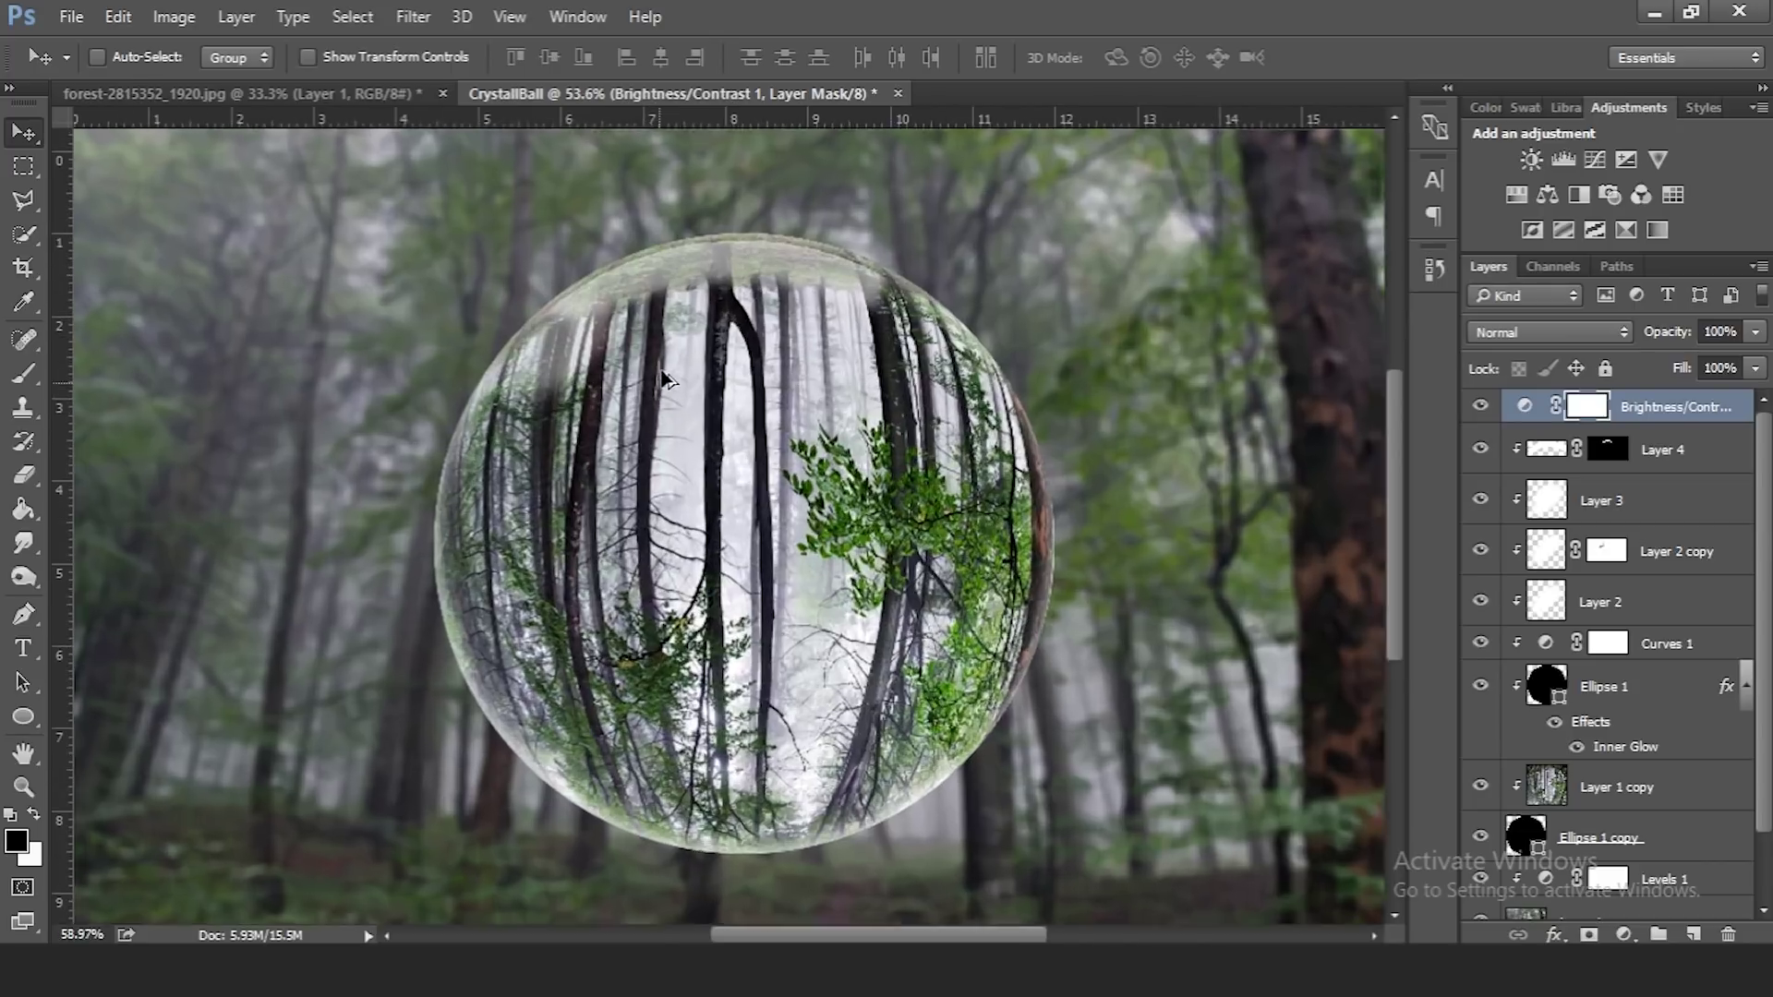
scroll(508, 242, up, 3)
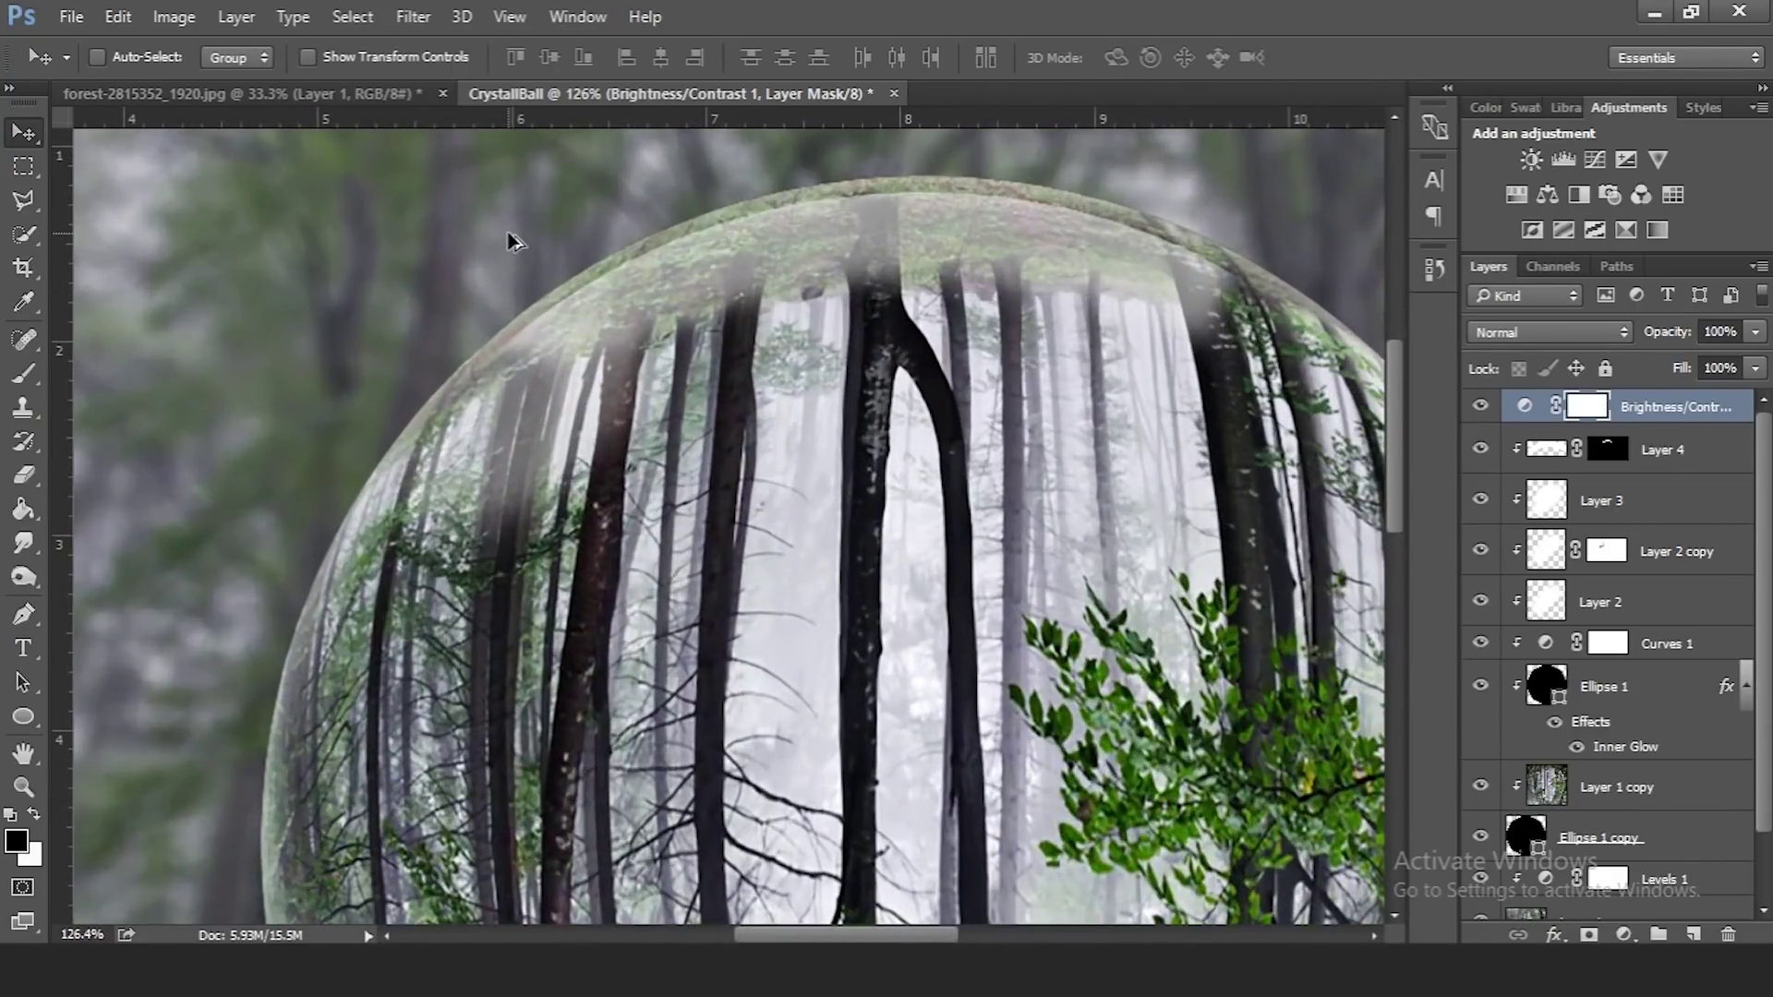
scroll(508, 242, down, 8)
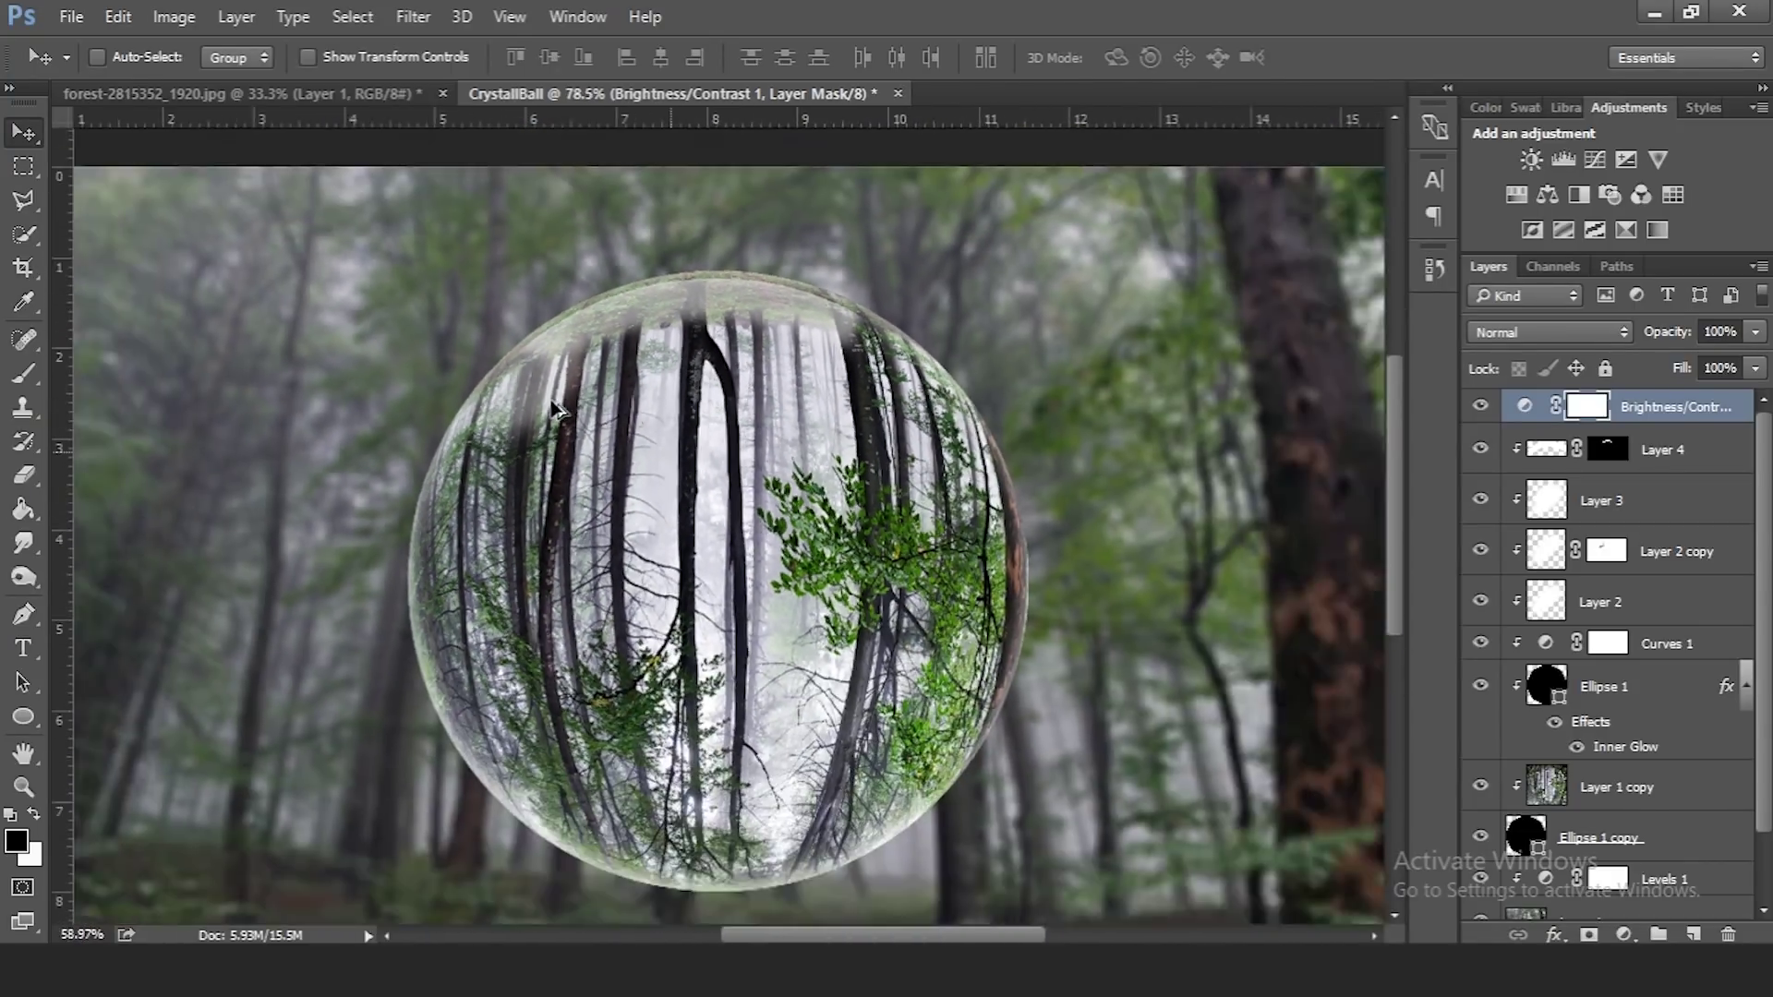
scroll(554, 409, up, 1)
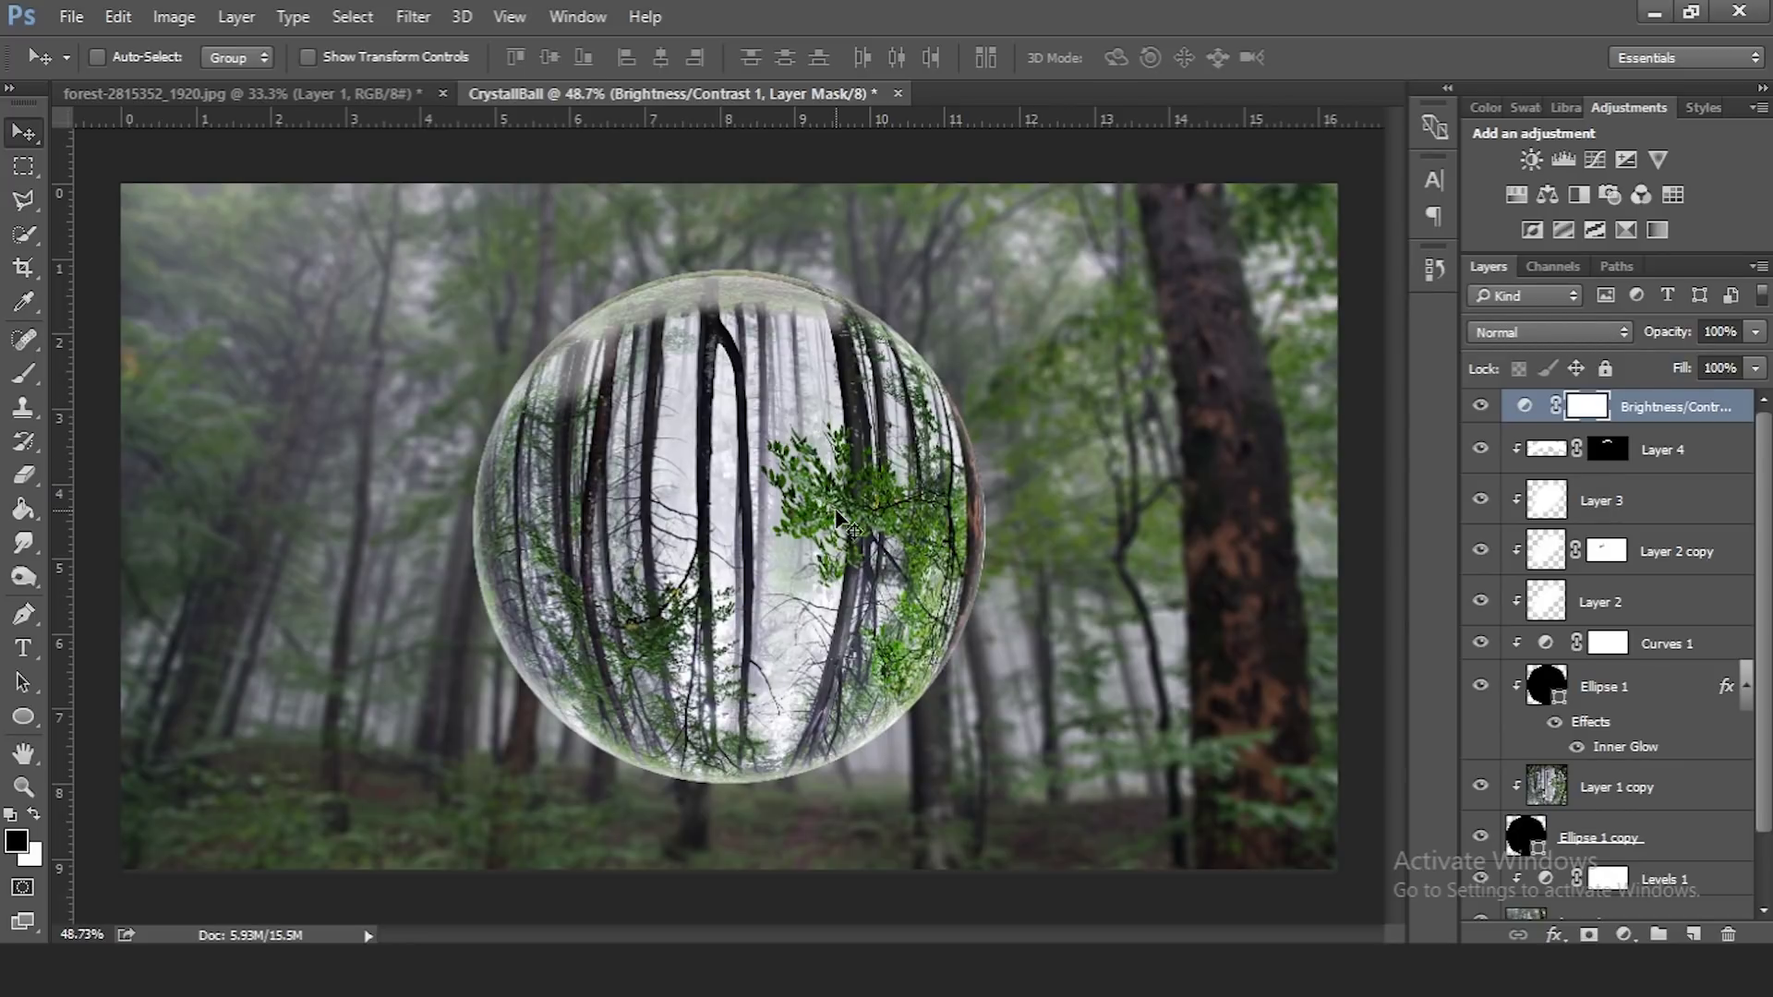
scroll(526, 545, down, 4)
scroll(651, 559, up, 1)
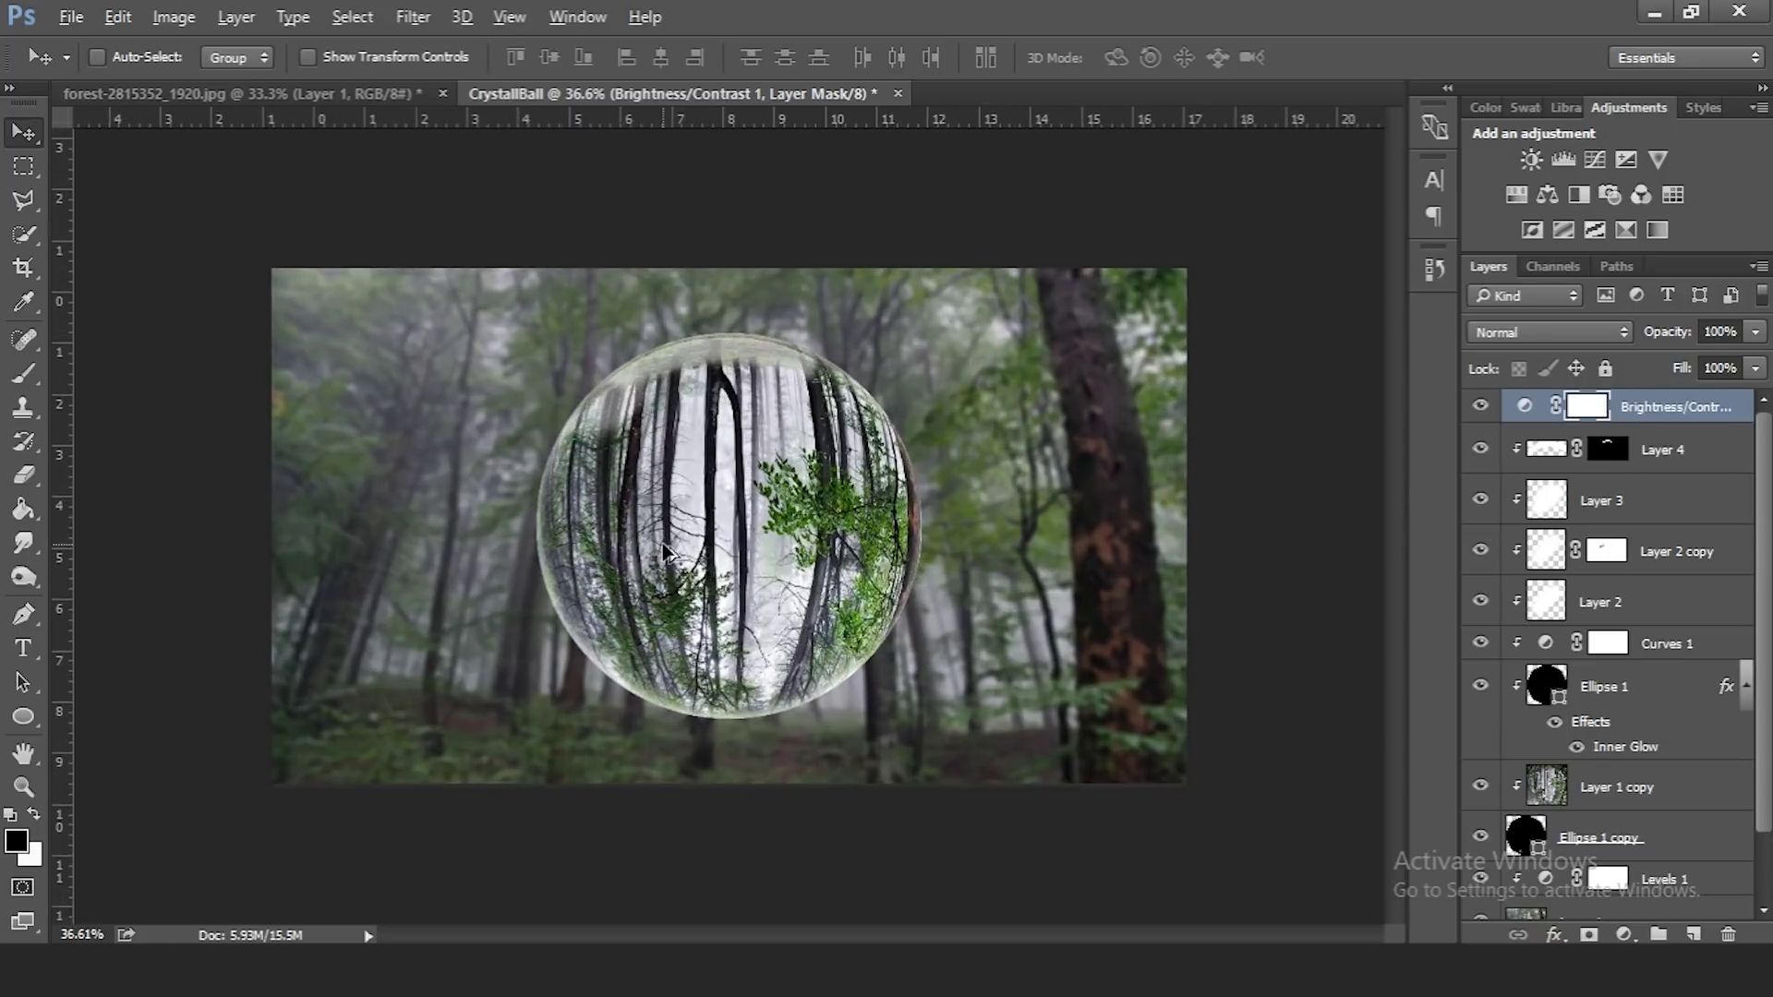
scroll(436, 439, up, 3)
scroll(429, 355, up, 3)
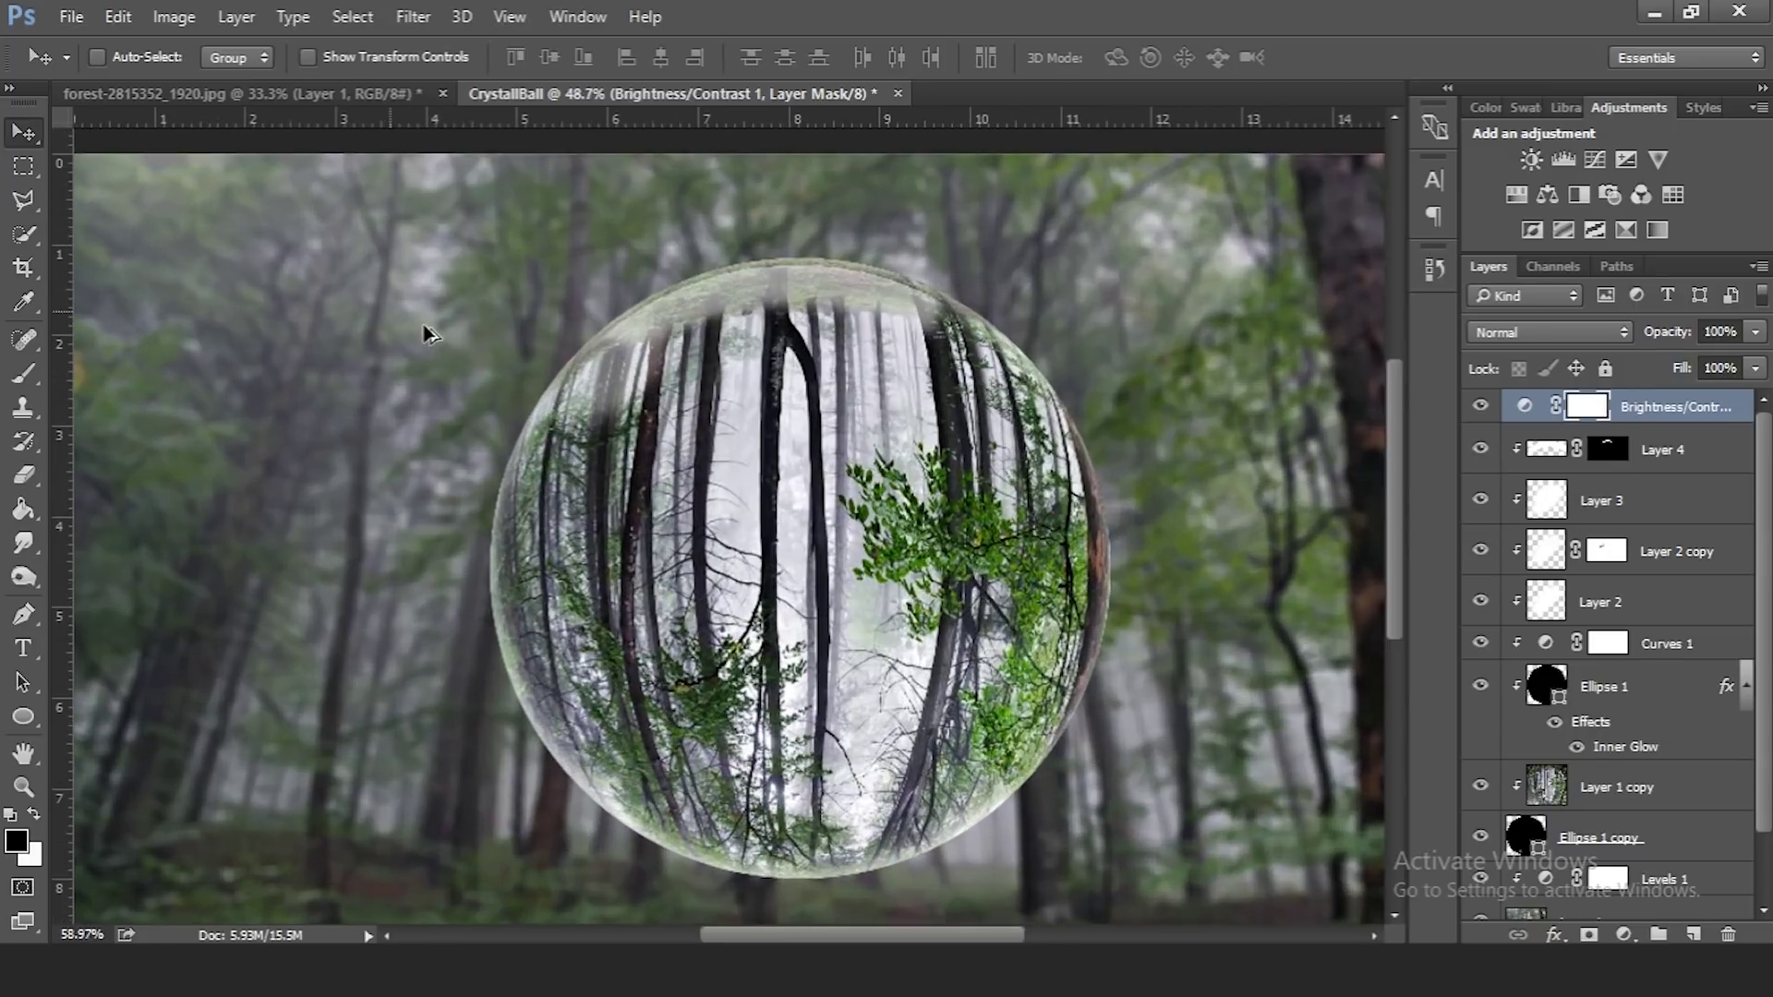
scroll(423, 339, down, 1)
scroll(1139, 653, down, 1)
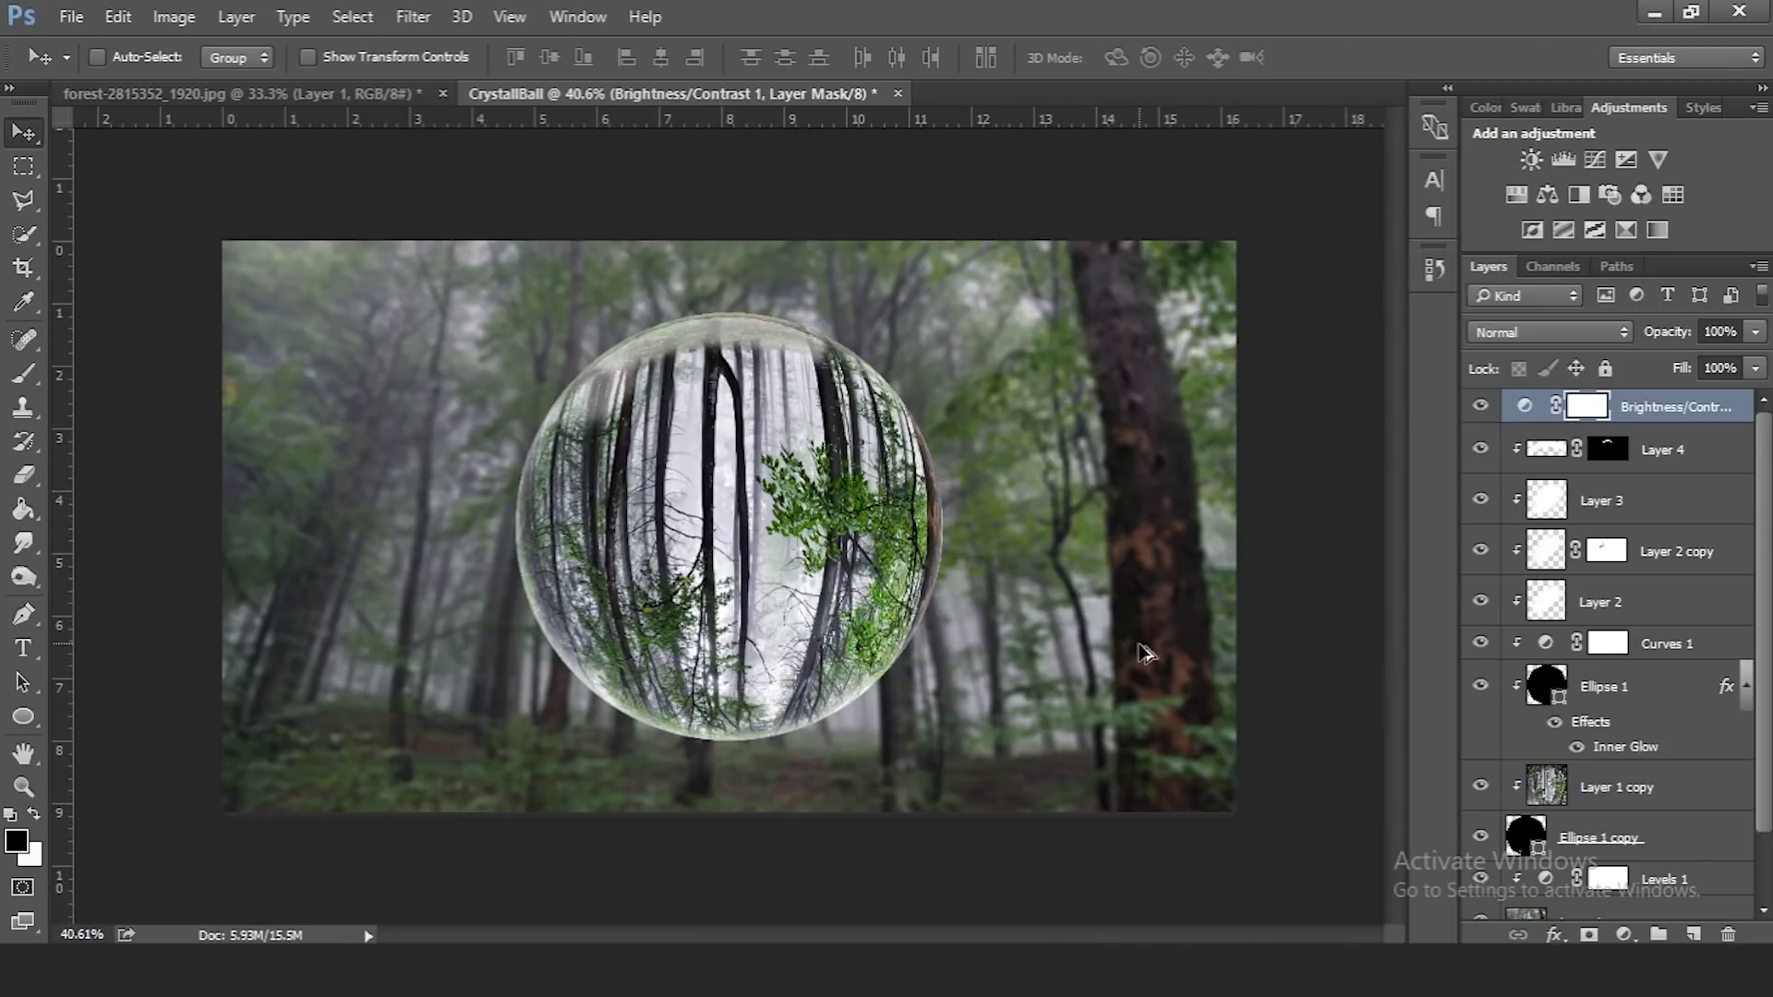
scroll(1148, 613, up, 3)
scroll(759, 472, down, 4)
scroll(746, 473, up, 4)
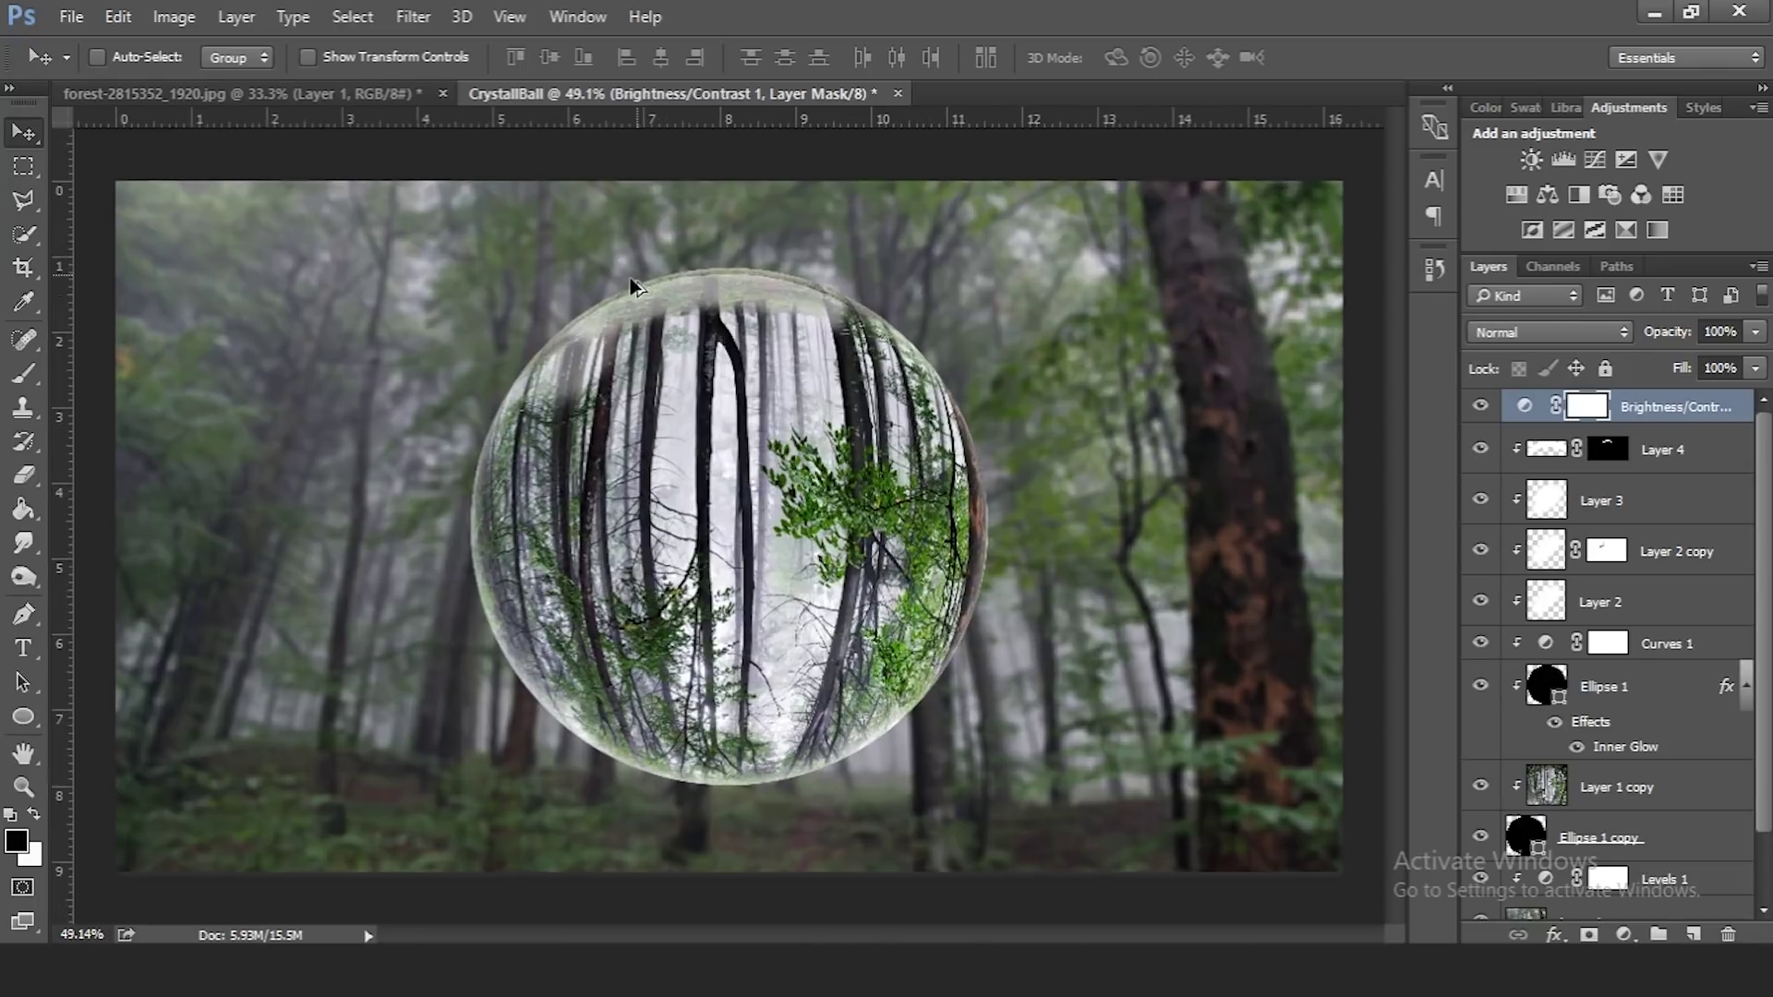
scroll(683, 318, down, 4)
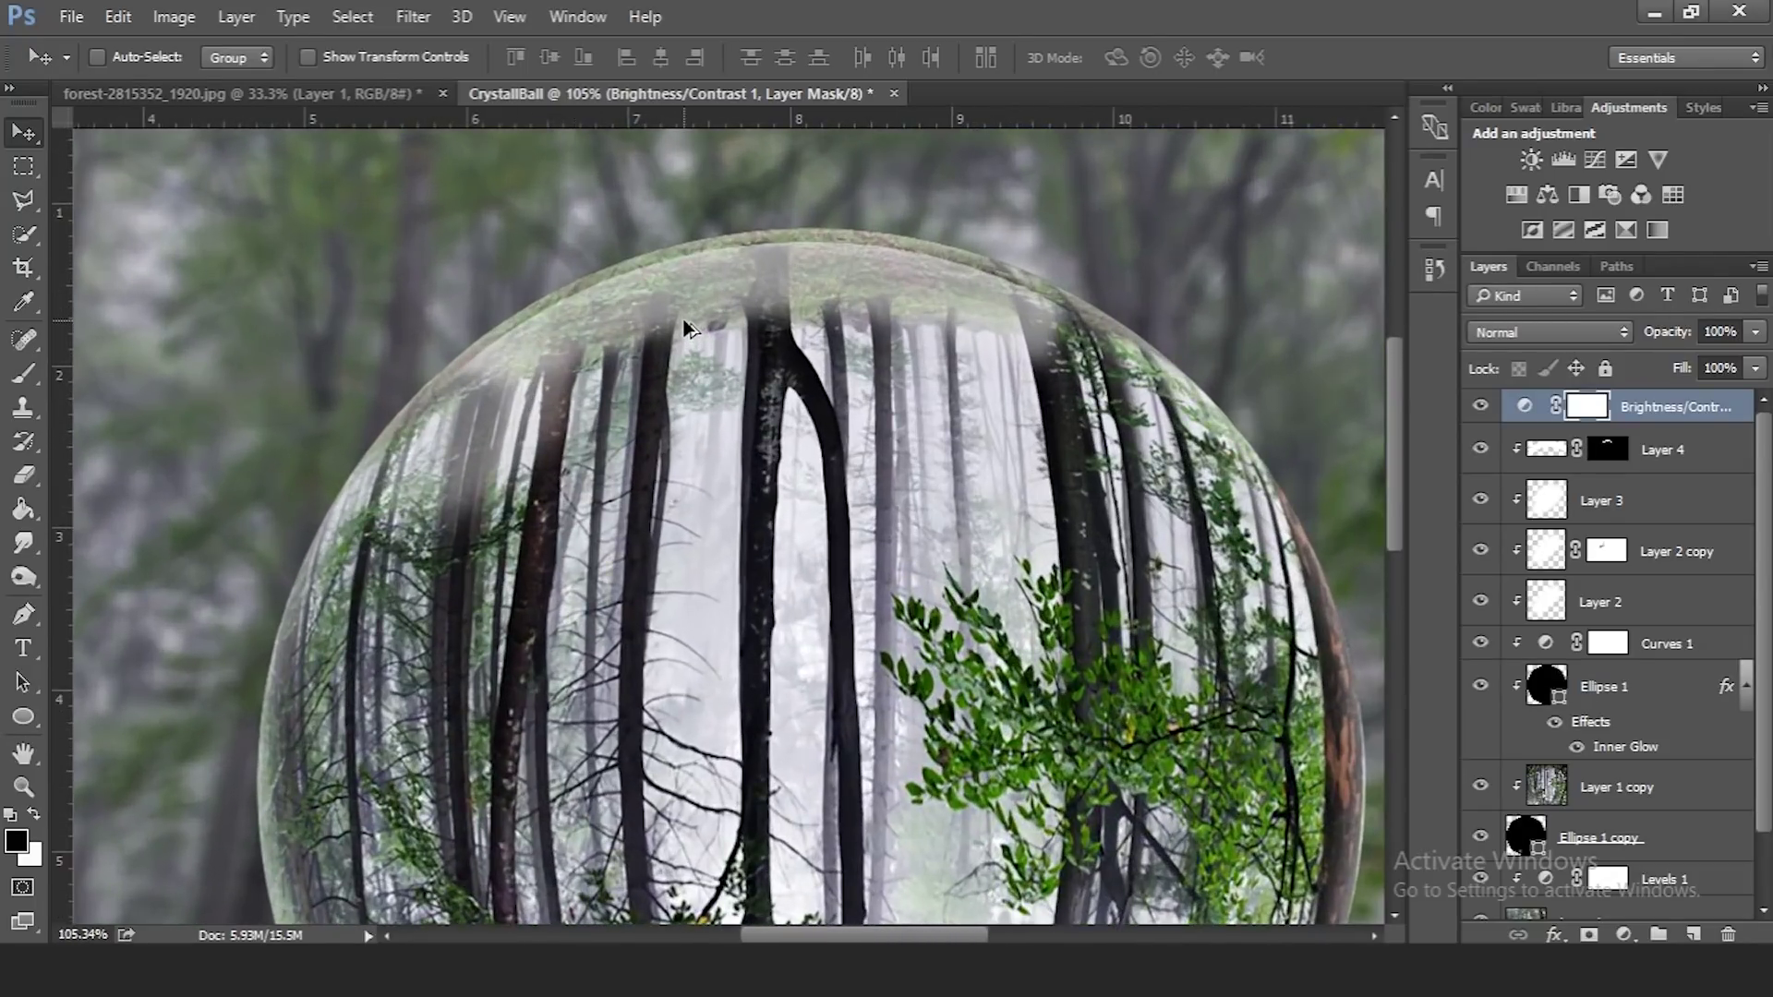
scroll(775, 547, down, 3)
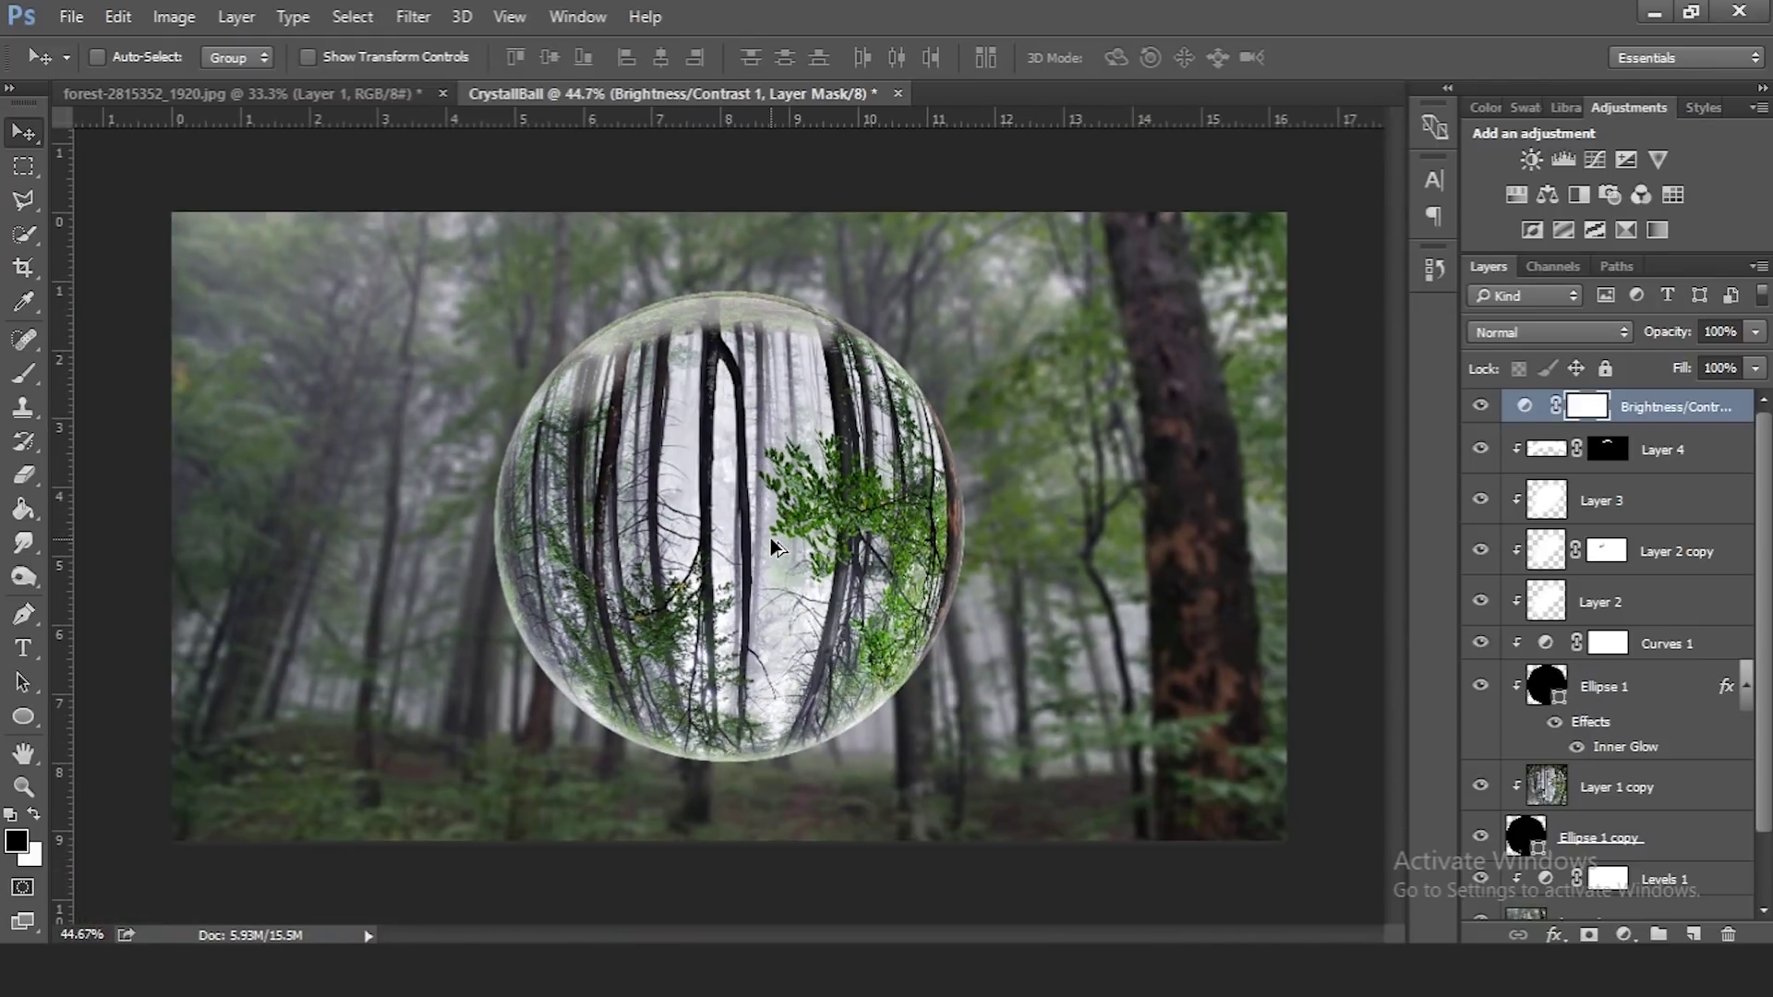